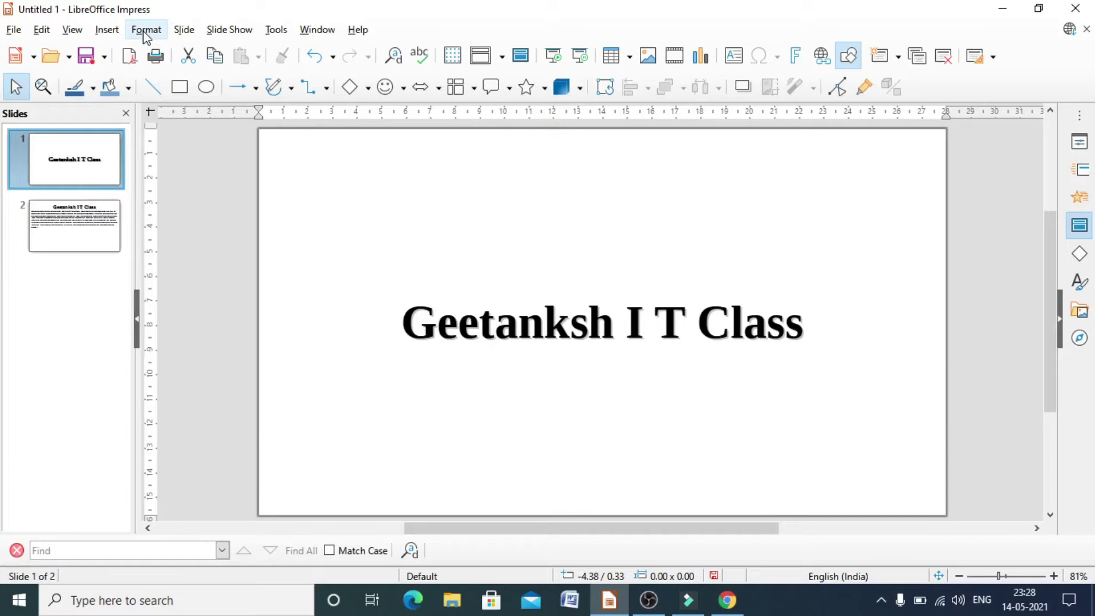
{"action": "left_click", "coordinate": [144, 34]}
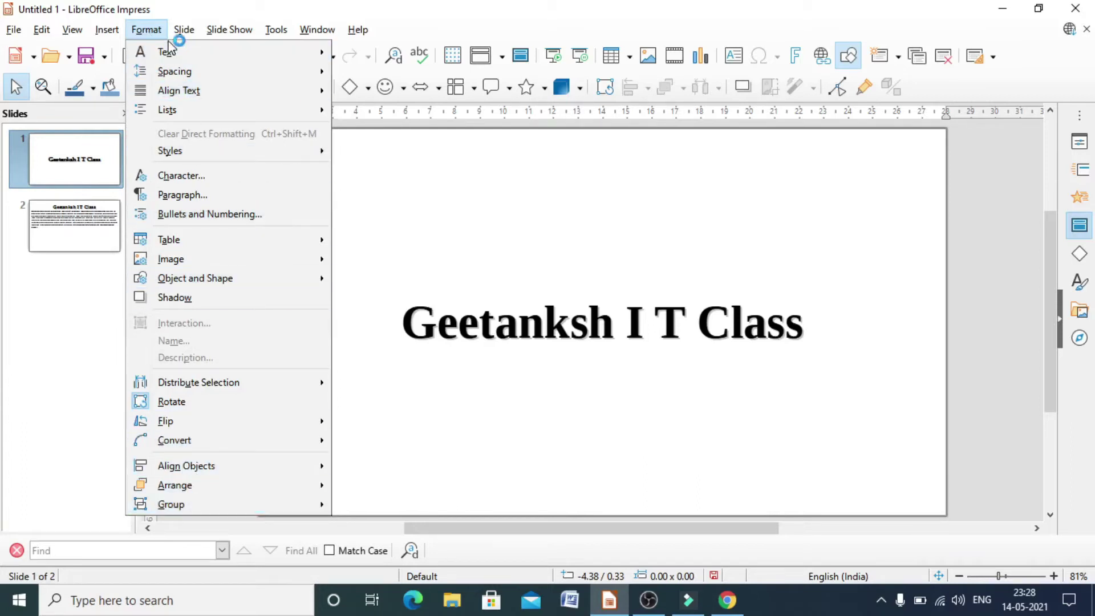
{"action": "mouse_move", "coordinate": [170, 55]}
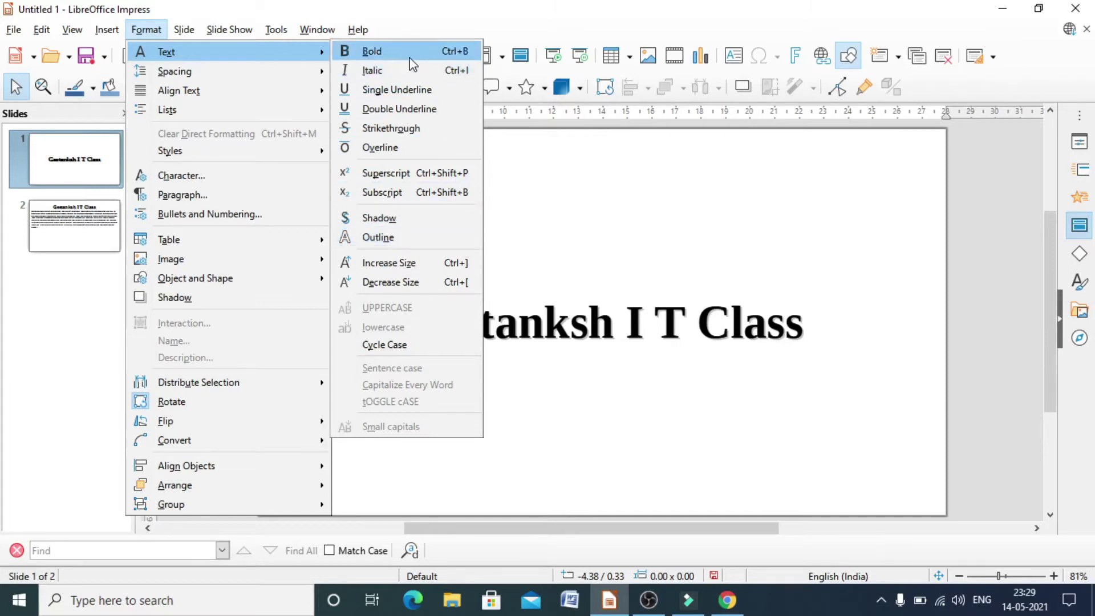
{"action": "left_click", "coordinate": [677, 466]}
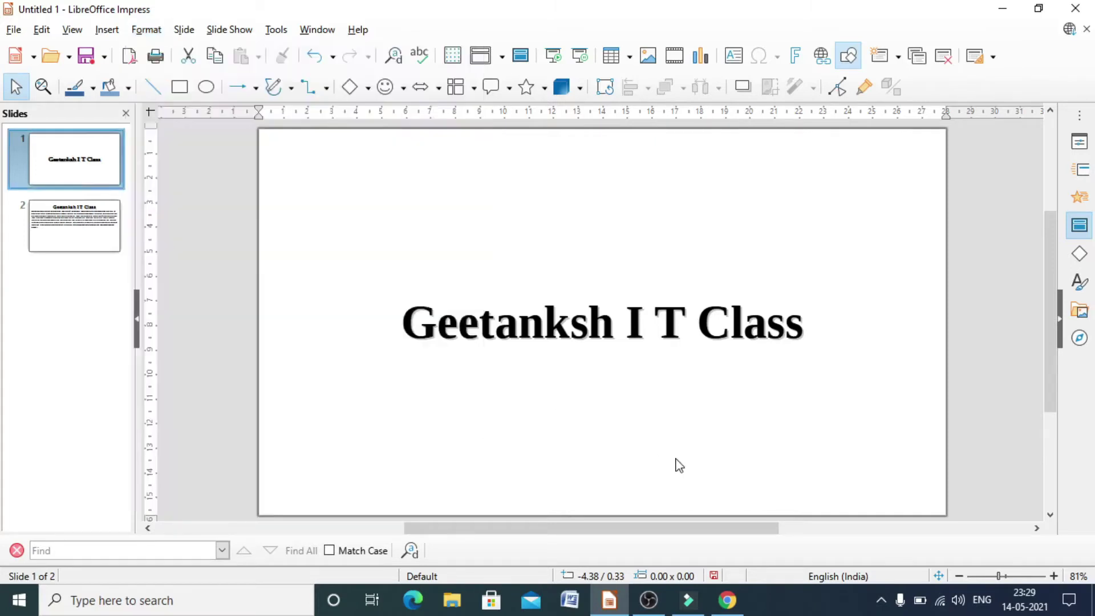
Open slide 2 and insert an empty line above its body paragraph
{"action": "left_click", "coordinate": [63, 240]}
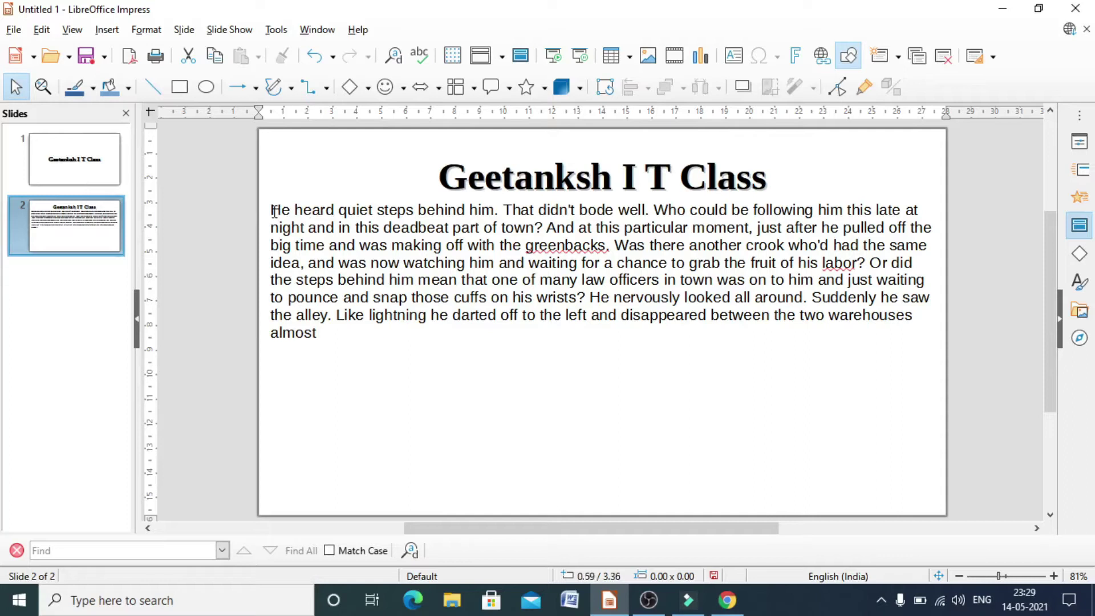
{"action": "left_click", "coordinate": [273, 210]}
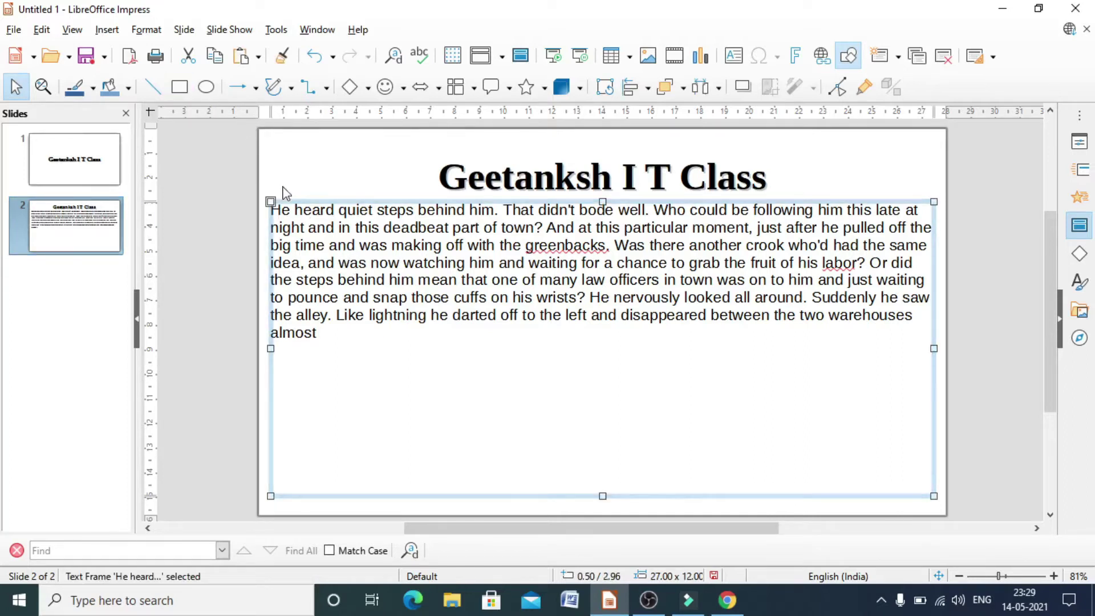
{"action": "left_click", "coordinate": [273, 210]}
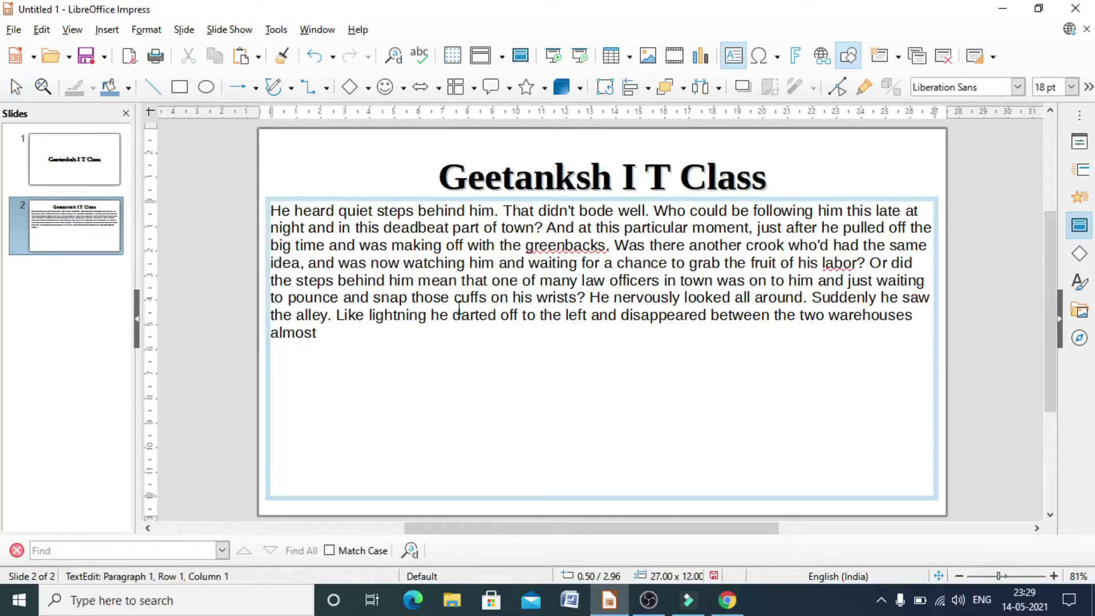
{"action": "key", "text": "Return"}
Make the entire body paragraph on slide 2 bold
{"action": "left_click", "coordinate": [138, 33]}
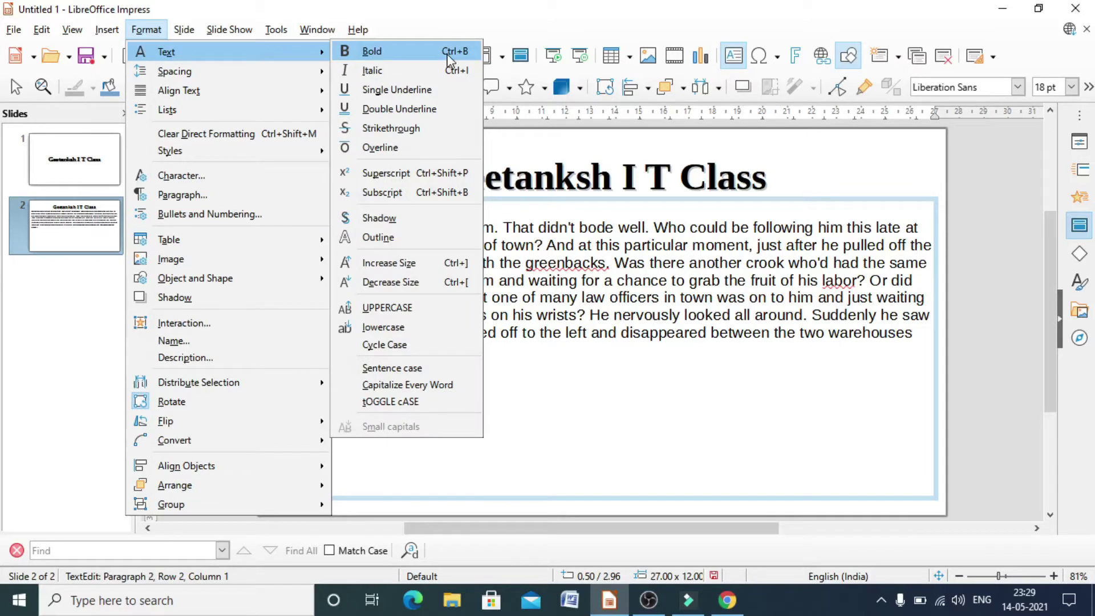
{"action": "left_click", "coordinate": [650, 442]}
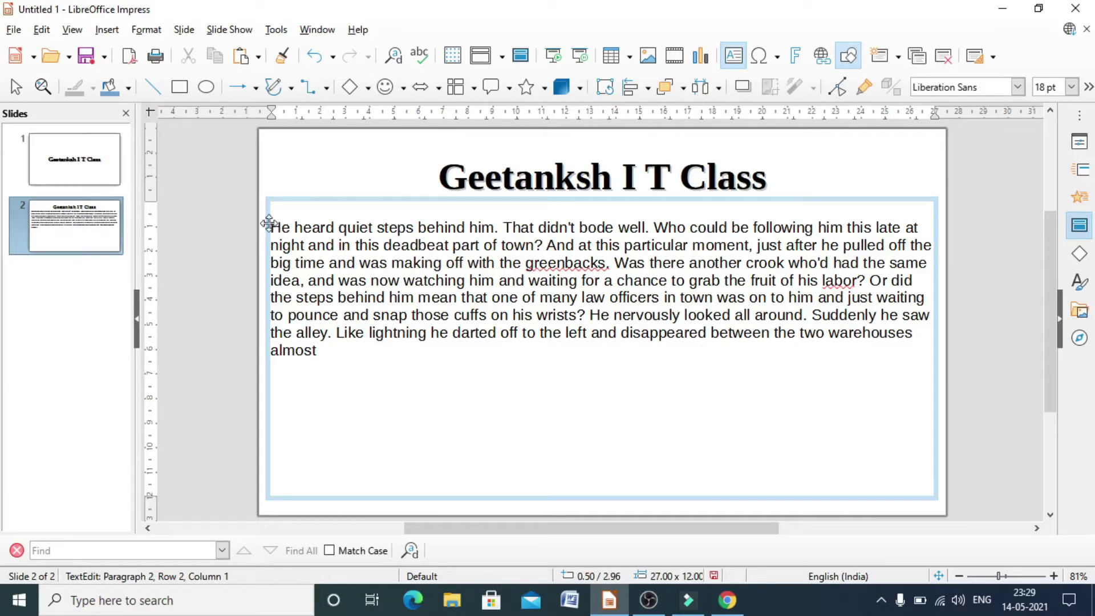
{"action": "left_click_drag", "start_coordinate": [269, 225], "coordinate": [359, 369]}
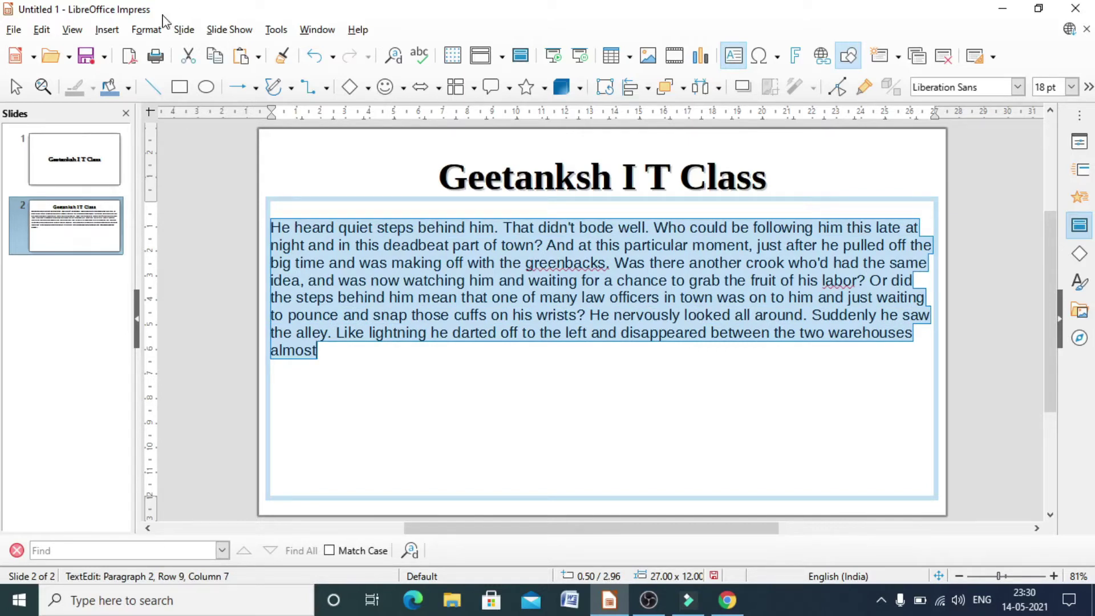
{"action": "left_click", "coordinate": [147, 28]}
{"action": "mouse_move", "coordinate": [283, 57]}
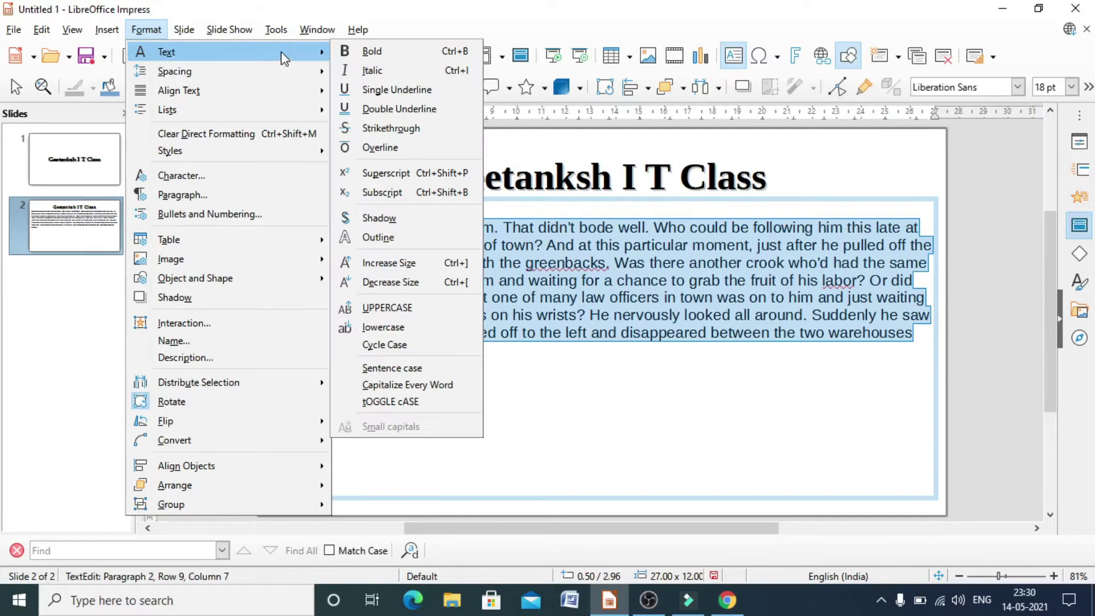
{"action": "left_click", "coordinate": [381, 56]}
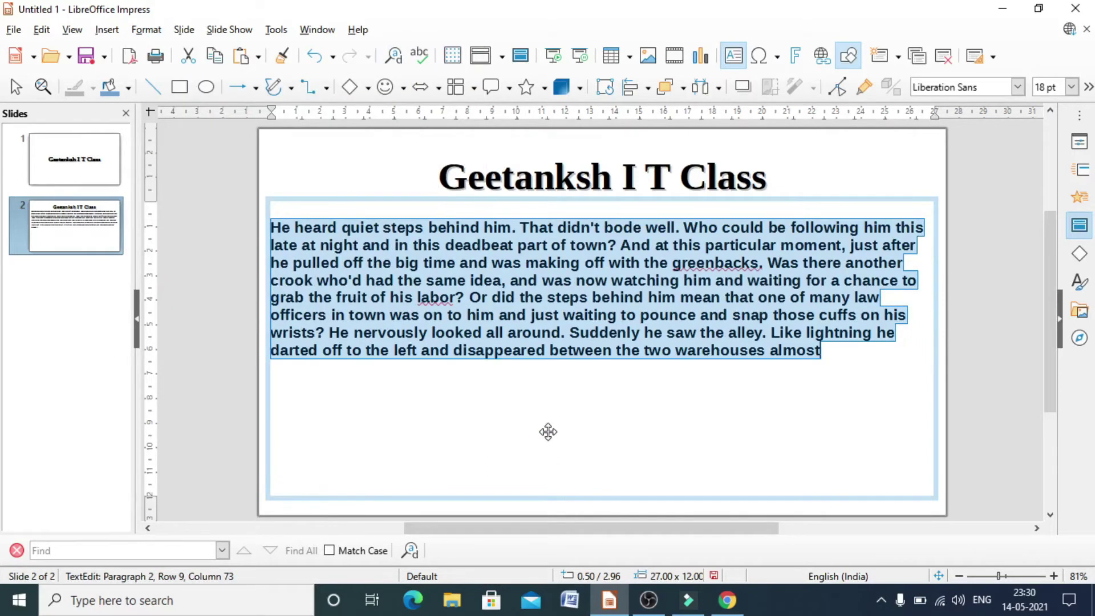
{"action": "key", "text": "Escape"}
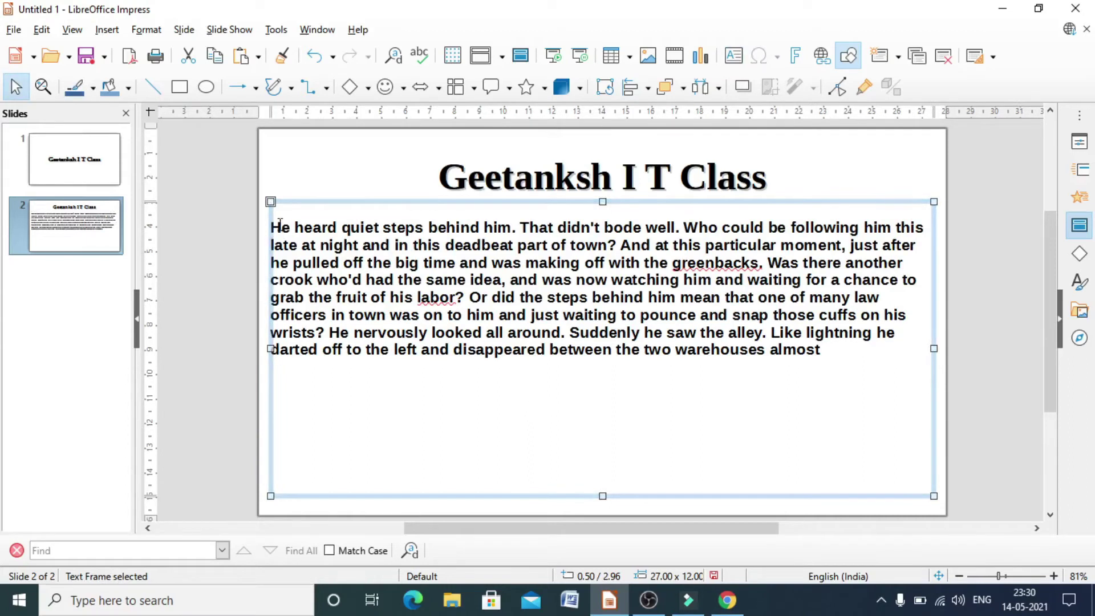
Italicize the entire body paragraph on slide 2, from "He heard" to "almost"
{"action": "left_click_drag", "start_coordinate": [282, 226], "coordinate": [312, 254]}
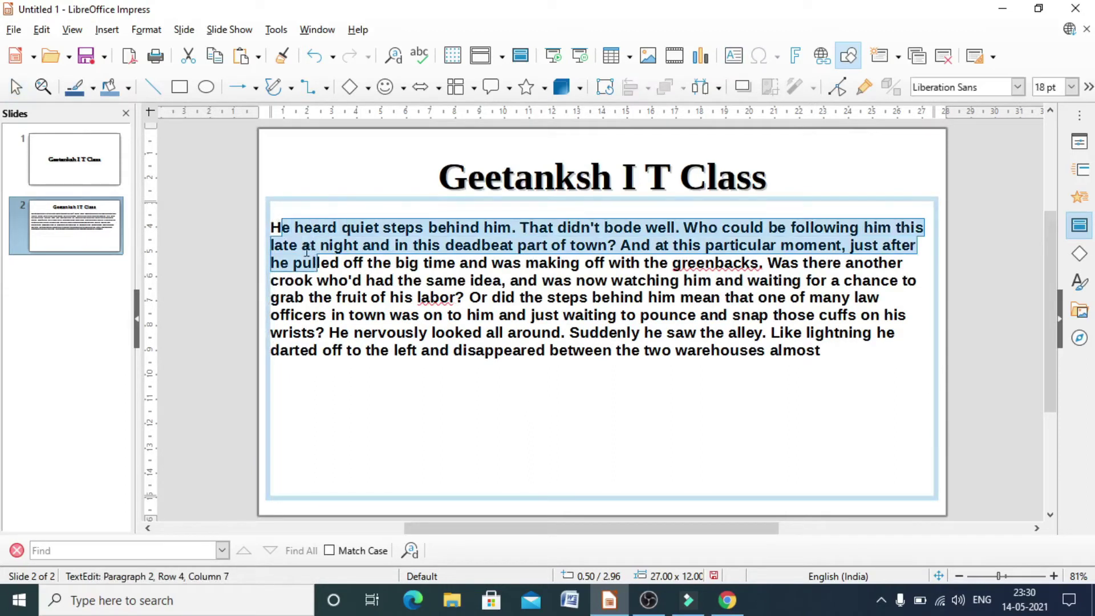
{"action": "key", "text": "ctrl+Home"}
{"action": "key", "text": "shift+Right"}
{"action": "key", "text": "shift+Right"}
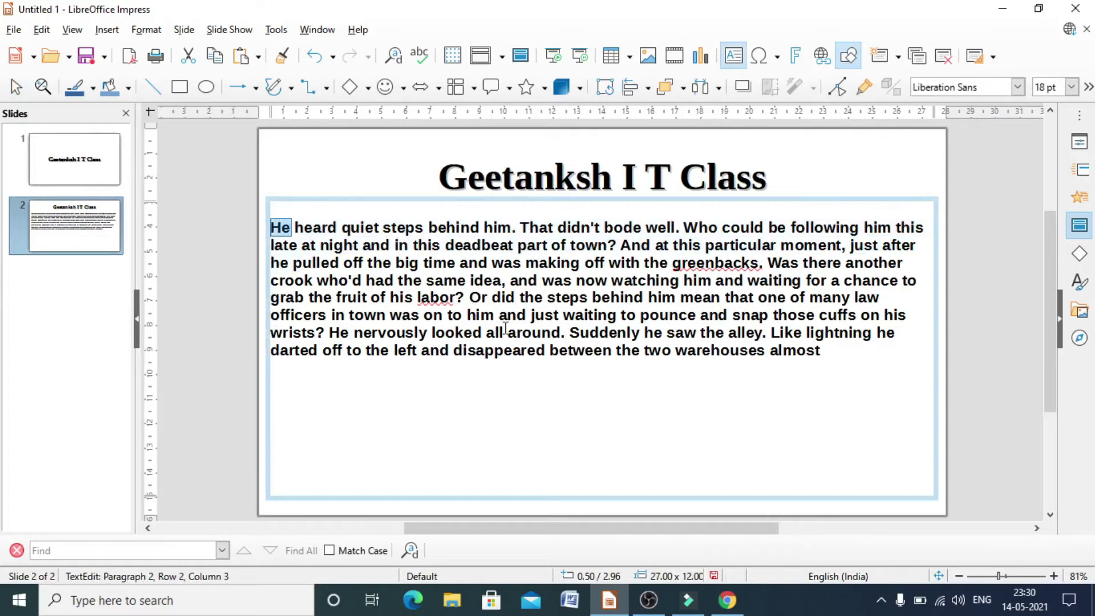
{"action": "left_click", "coordinate": [814, 350]}
{"action": "left_click_drag", "start_coordinate": [272, 227], "coordinate": [789, 370]}
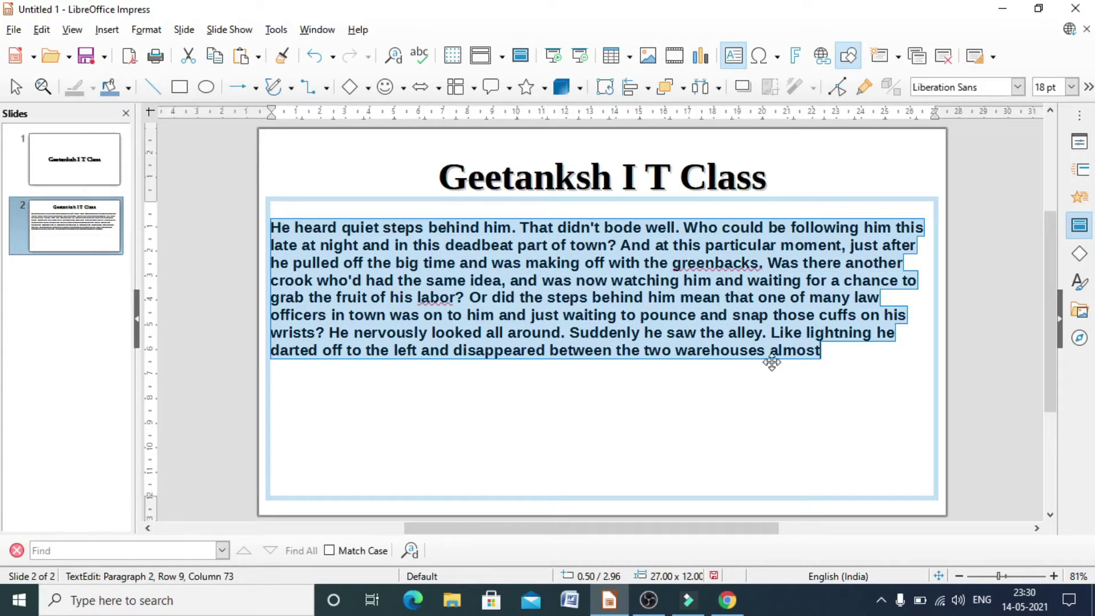
{"action": "left_click", "coordinate": [146, 32]}
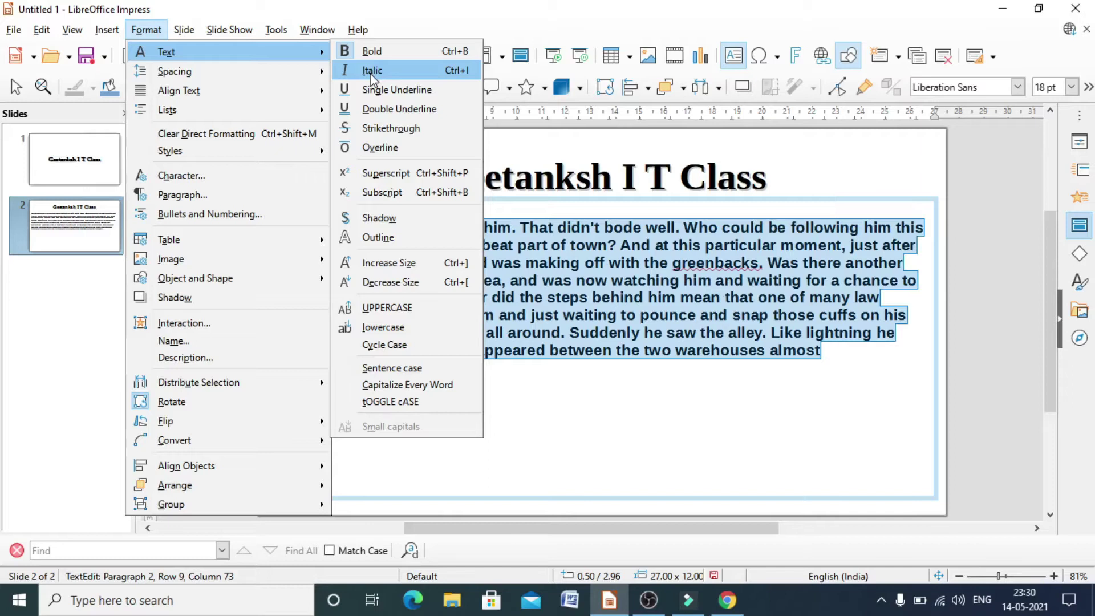
{"action": "left_click", "coordinate": [371, 71]}
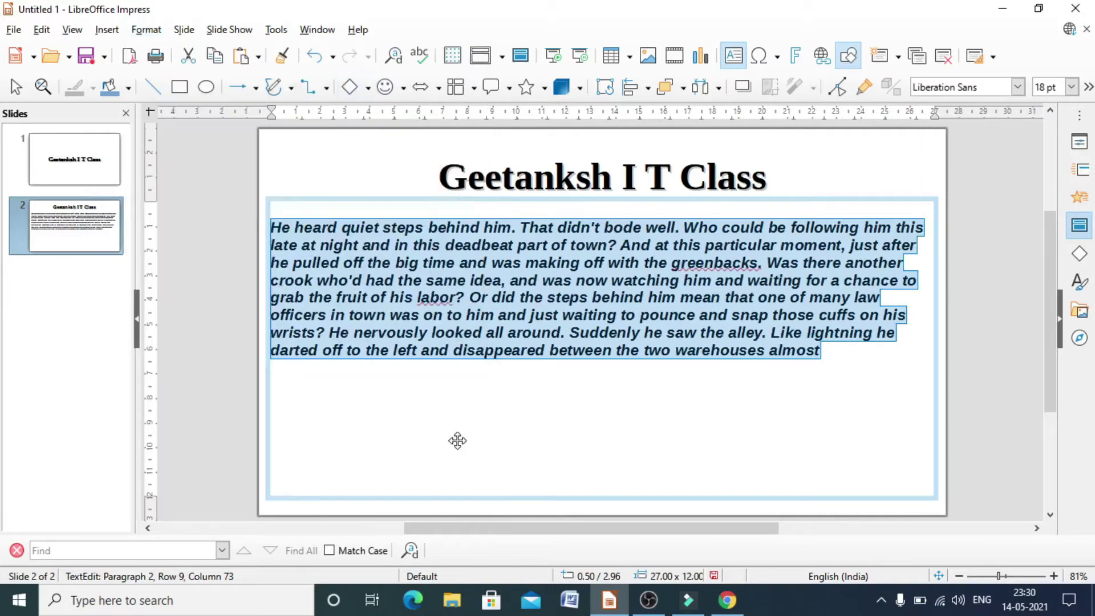
{"action": "key", "text": "Escape"}
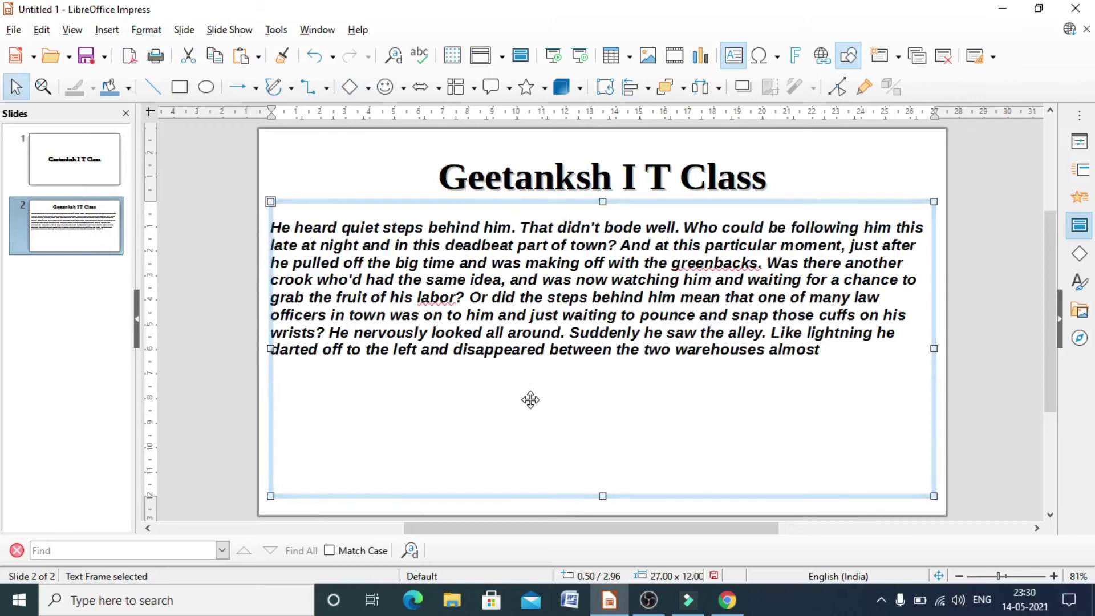
Underline the body paragraph on slide 2 from its second letter to the end, and undo the underline
{"action": "left_click", "coordinate": [147, 31]}
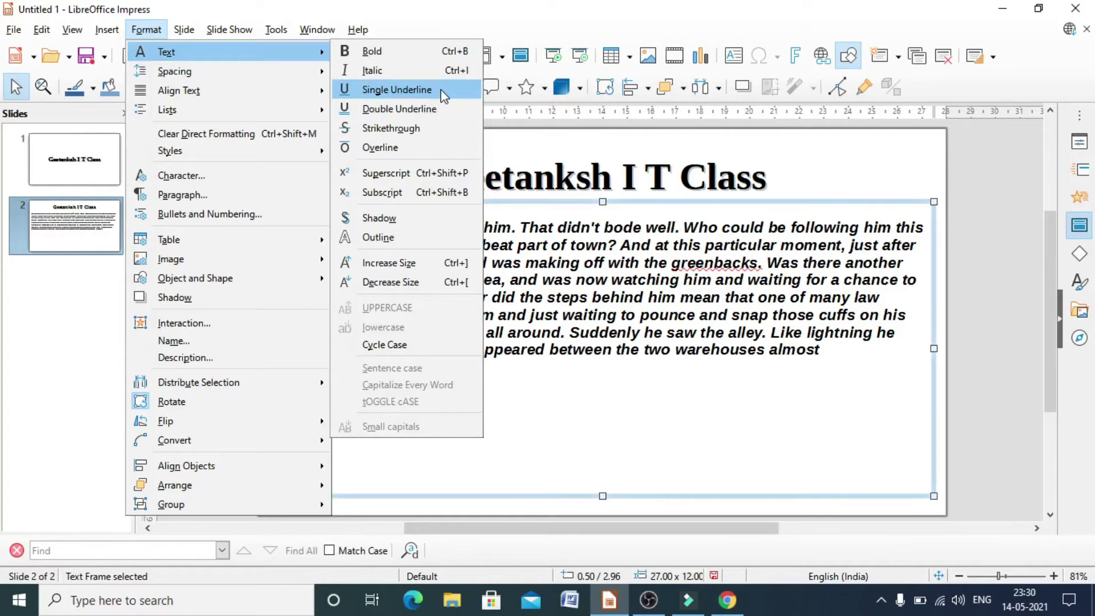
{"action": "left_click", "coordinate": [647, 429]}
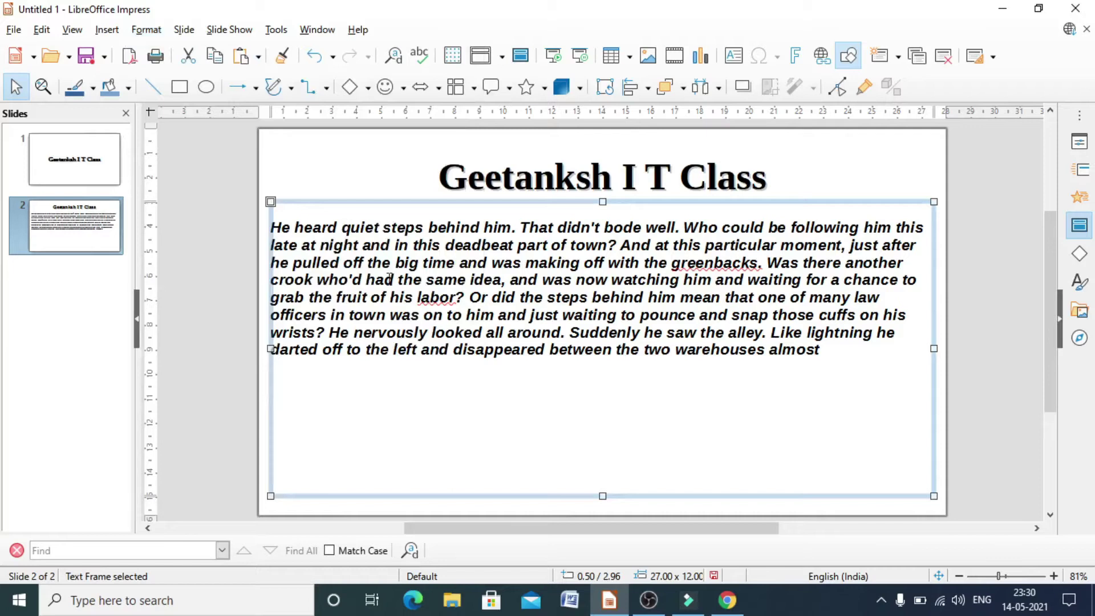
{"action": "left_click_drag", "start_coordinate": [280, 227], "coordinate": [810, 374]}
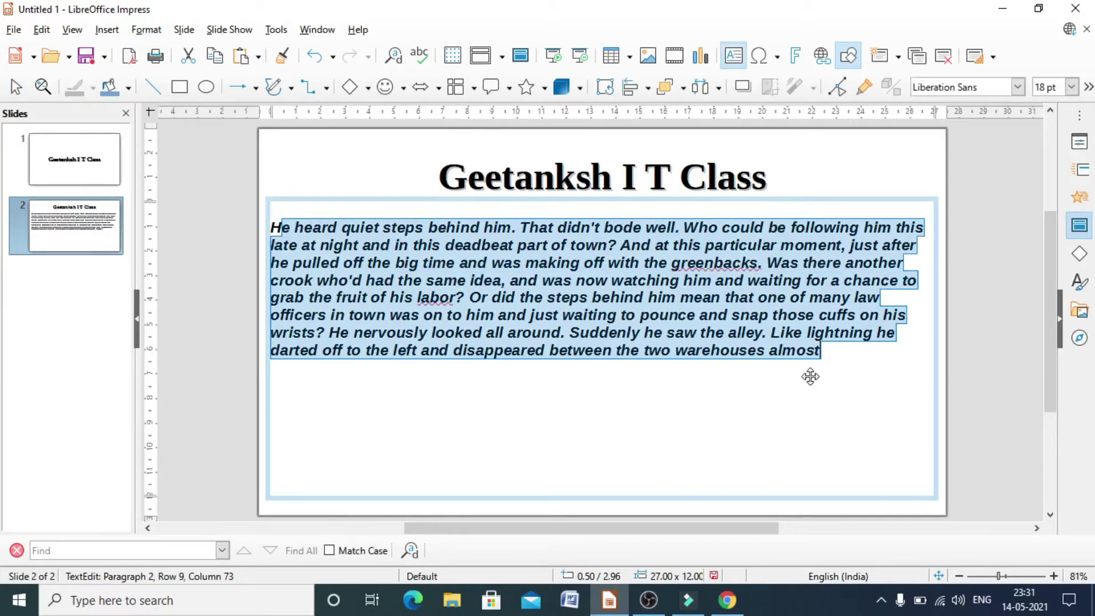
{"action": "key", "text": "ctrl+u"}
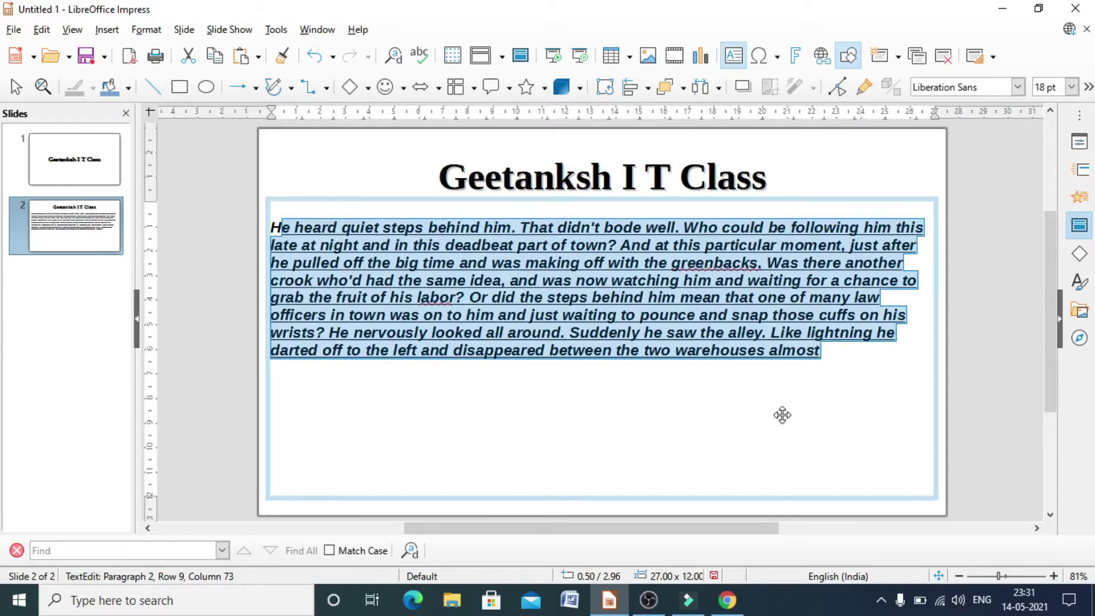
{"action": "key", "text": "Escape"}
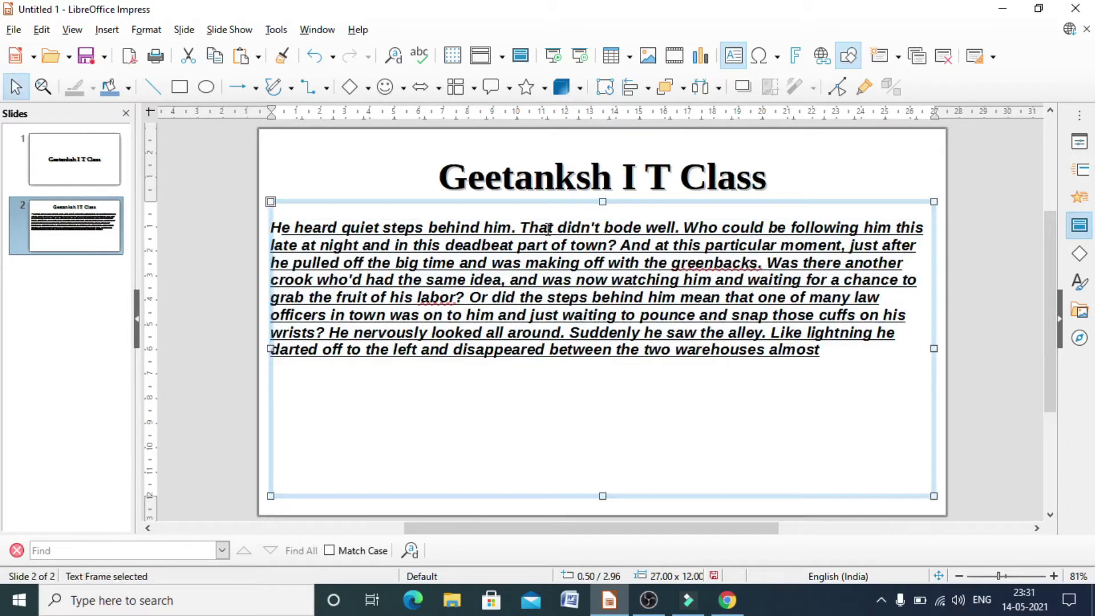
{"action": "key", "text": "ctrl+z"}
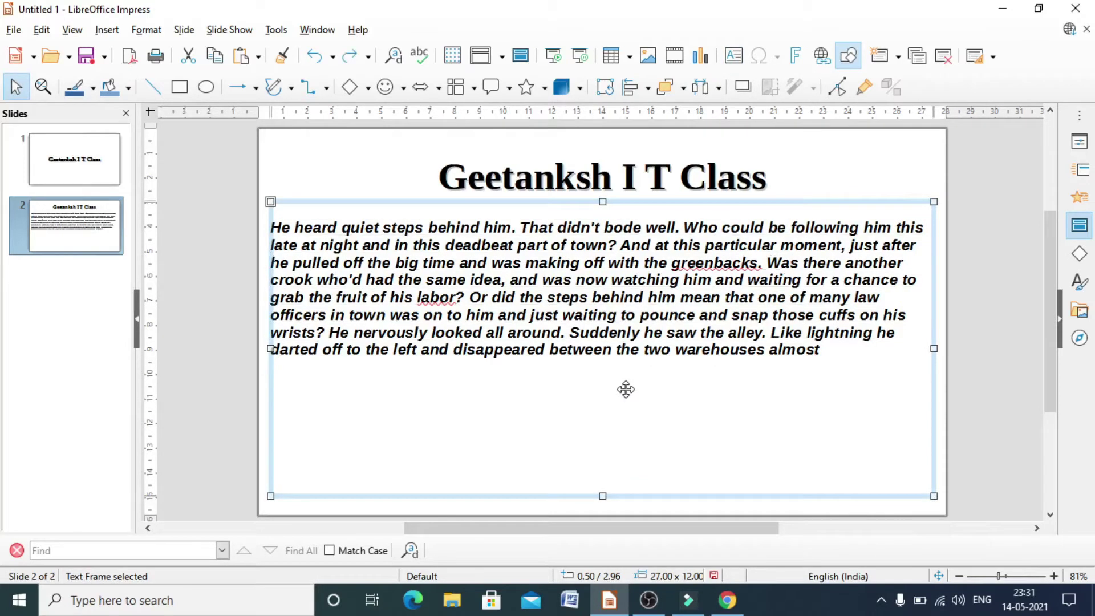
Apply the Single Underline text format to the body paragraph from its second letter onward, and undo it
{"action": "key", "text": "alt+o"}
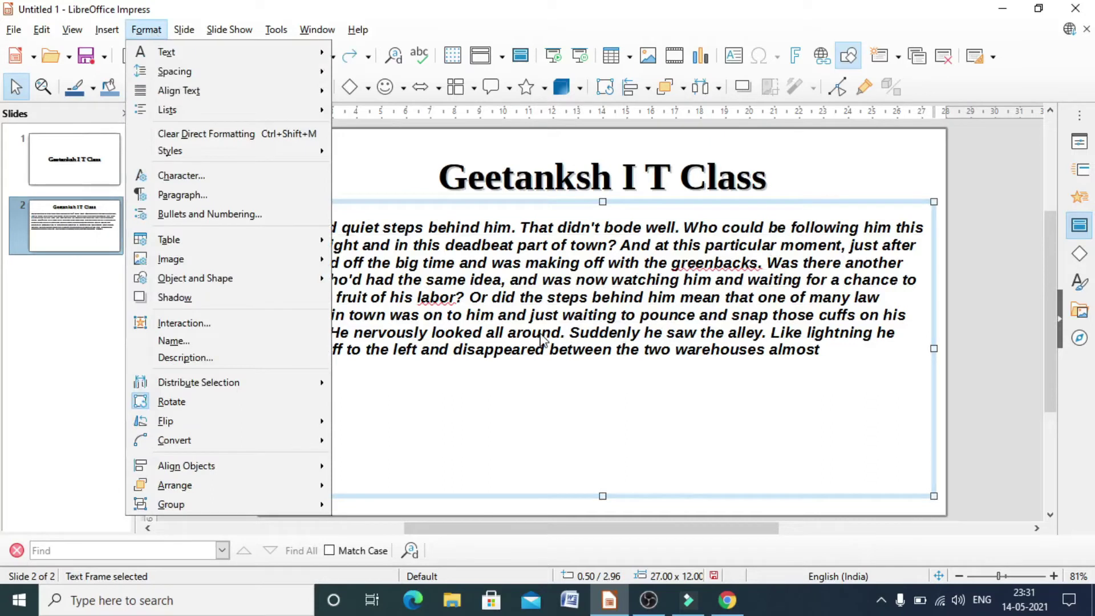
{"action": "key", "text": "Escape"}
{"action": "left_click_drag", "start_coordinate": [279, 223], "coordinate": [853, 396]}
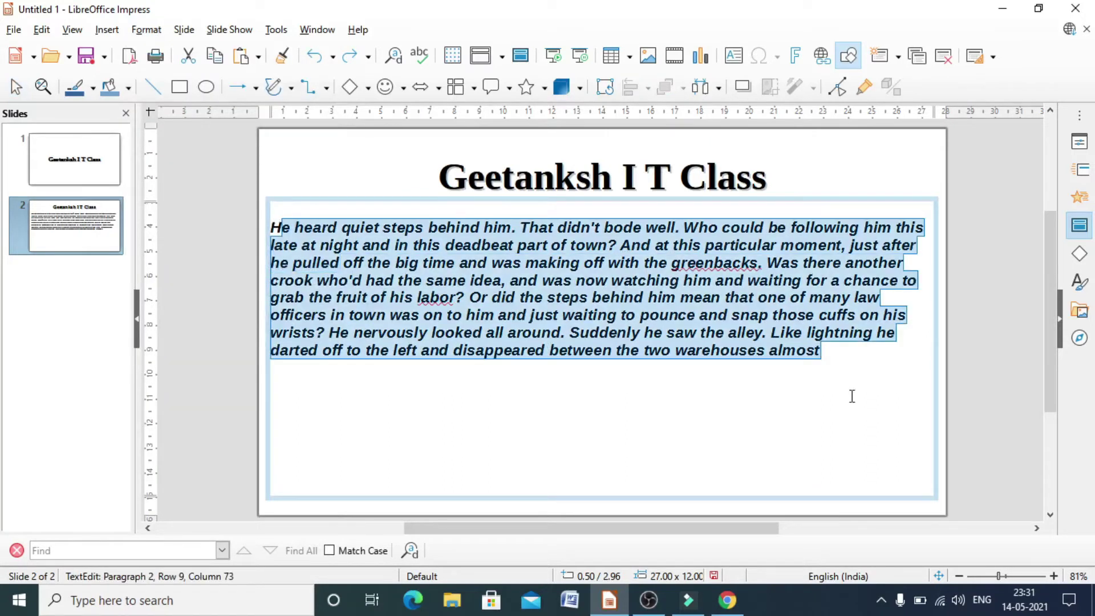
{"action": "left_click", "coordinate": [147, 29]}
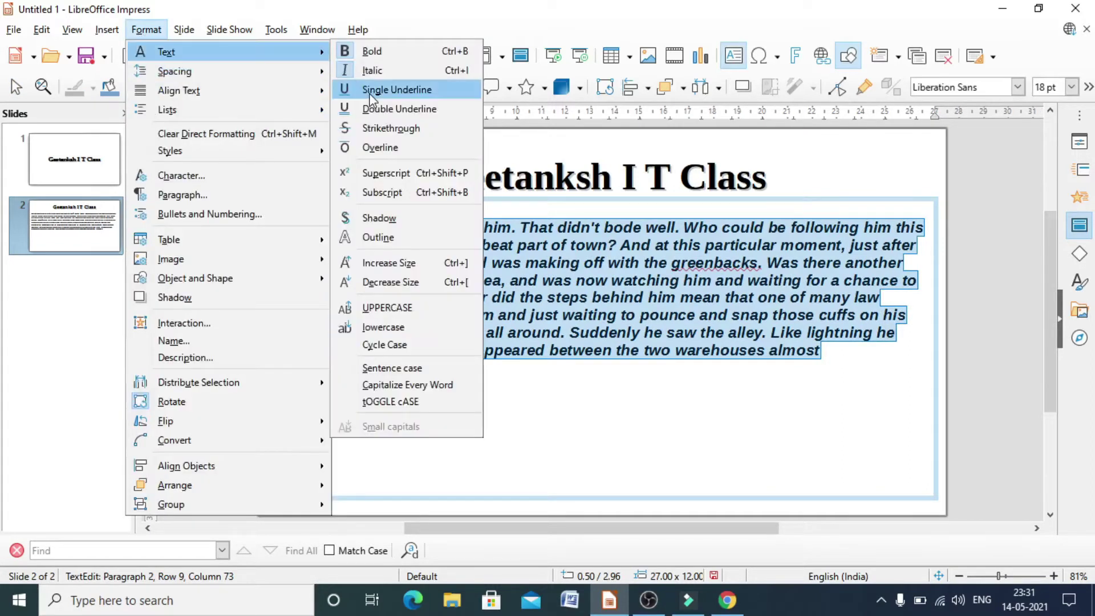
{"action": "left_click", "coordinate": [371, 90]}
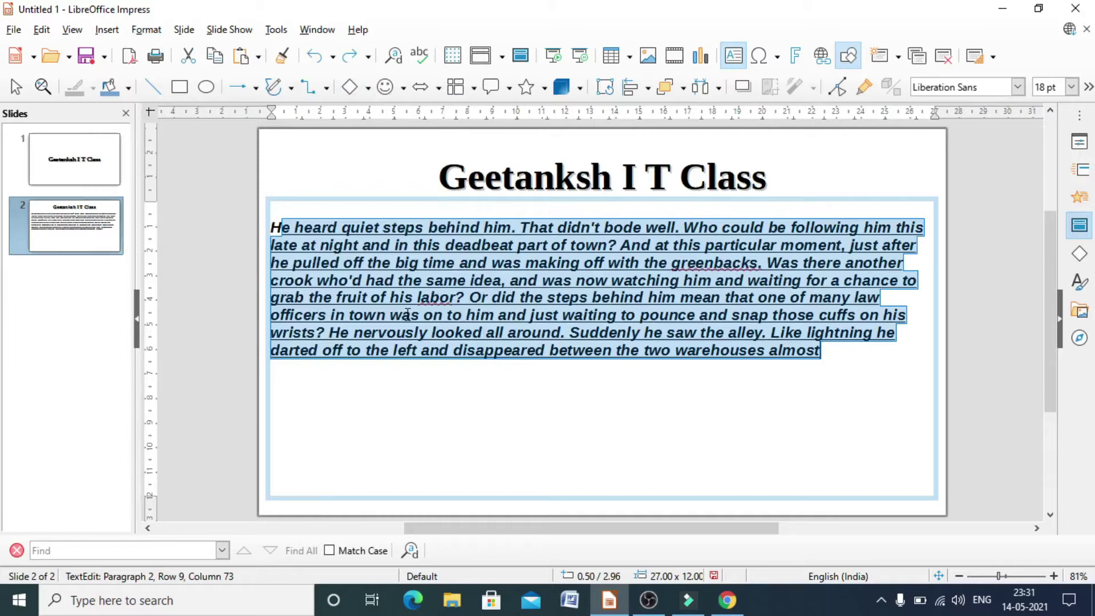
{"action": "key", "text": "Escape"}
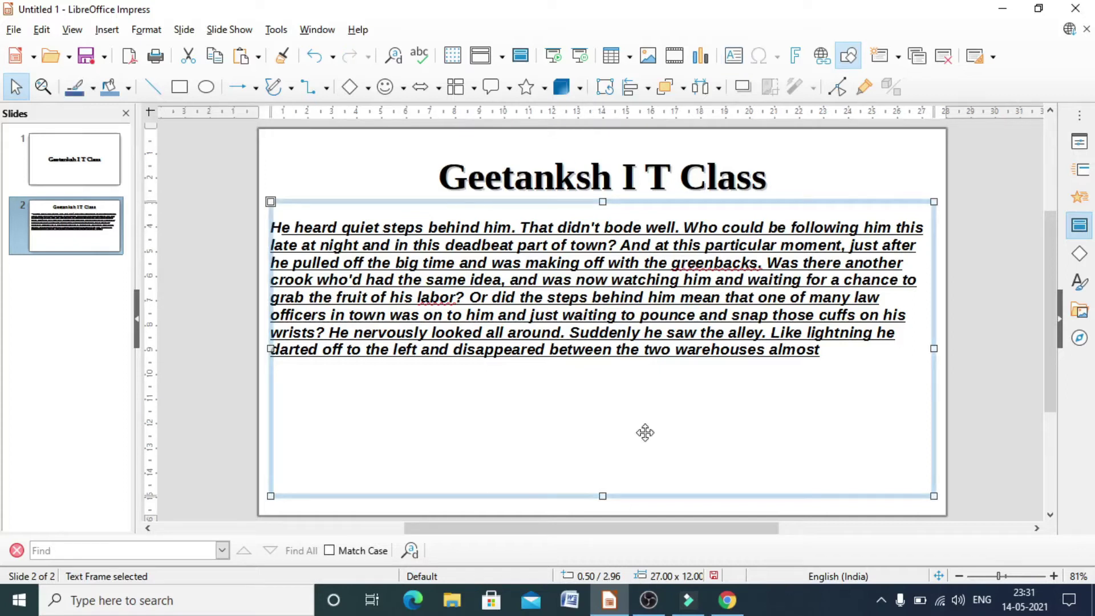
{"action": "key", "text": "ctrl+z"}
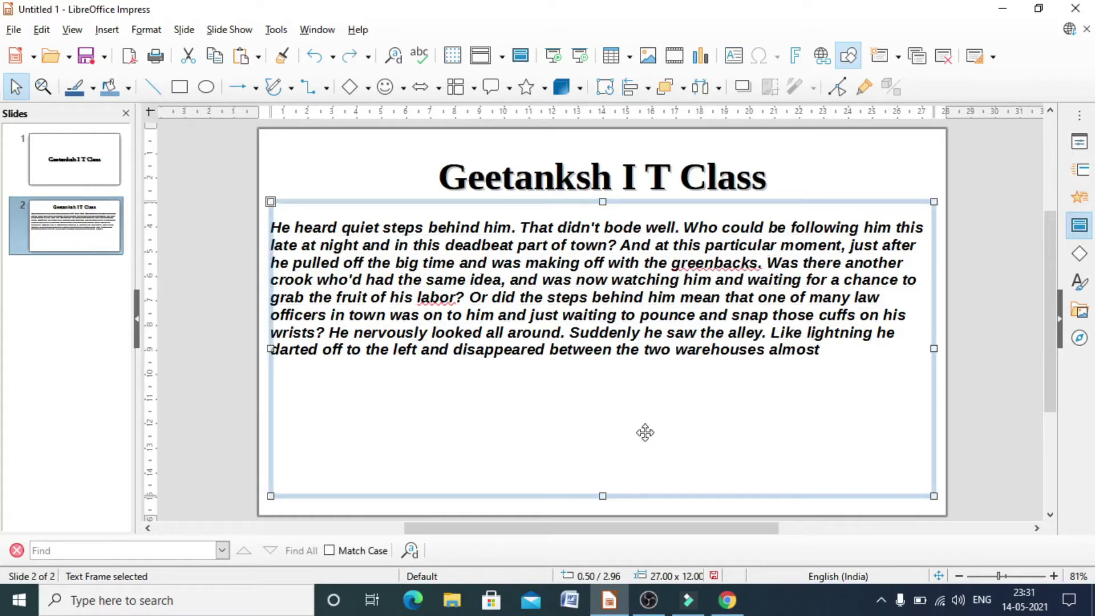
Apply the Double Underline text format to the entire body paragraph on slide 2, and undo it
{"action": "left_click", "coordinate": [137, 31]}
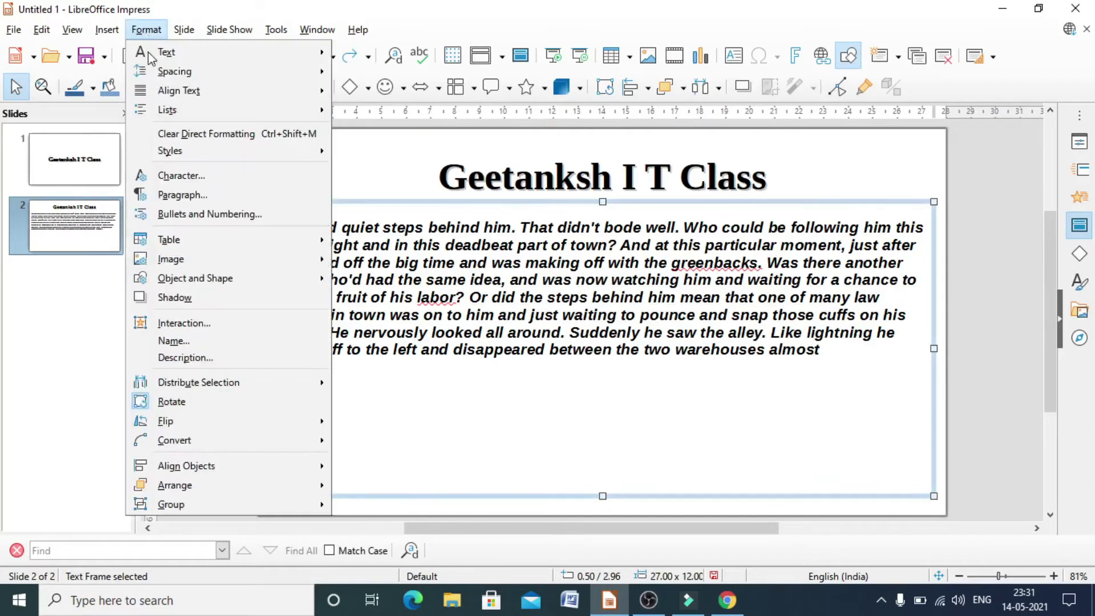
{"action": "mouse_move", "coordinate": [154, 54]}
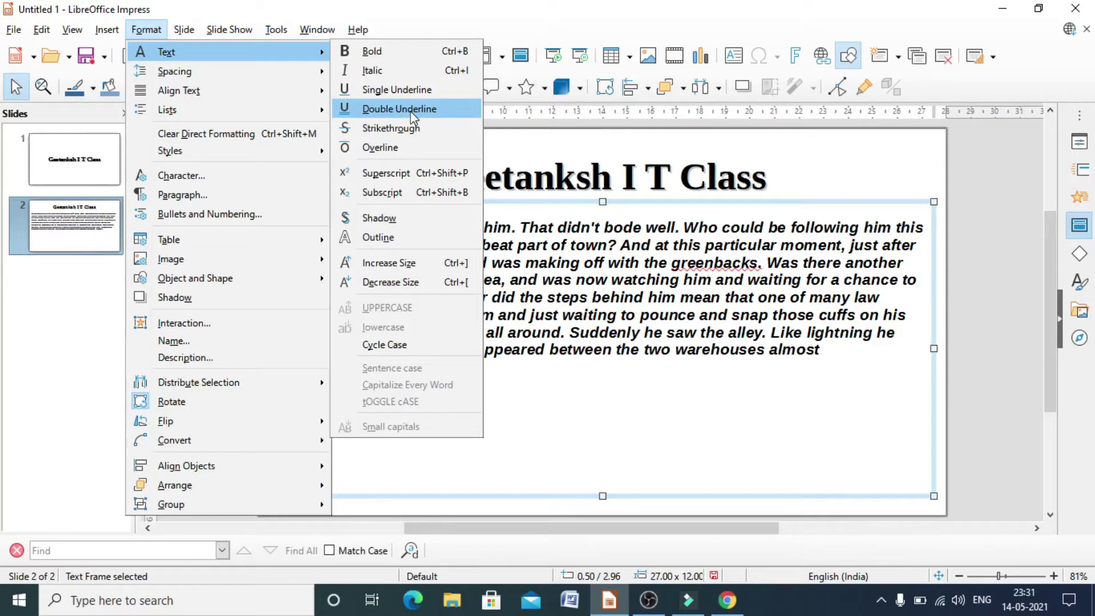
{"action": "left_click", "coordinate": [629, 432]}
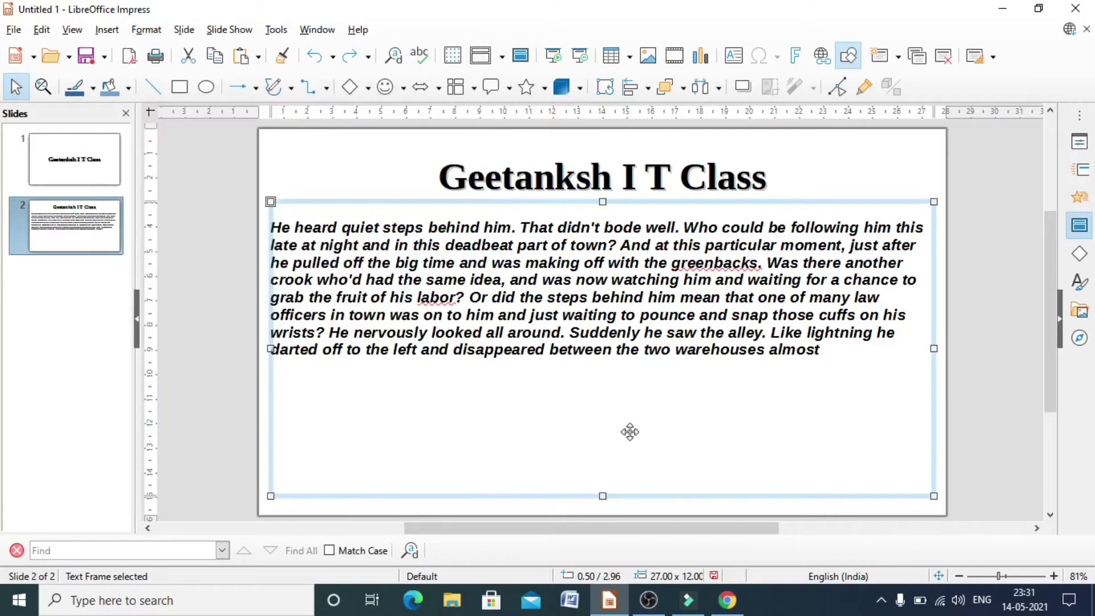
{"action": "triple_click", "coordinate": [287, 246]}
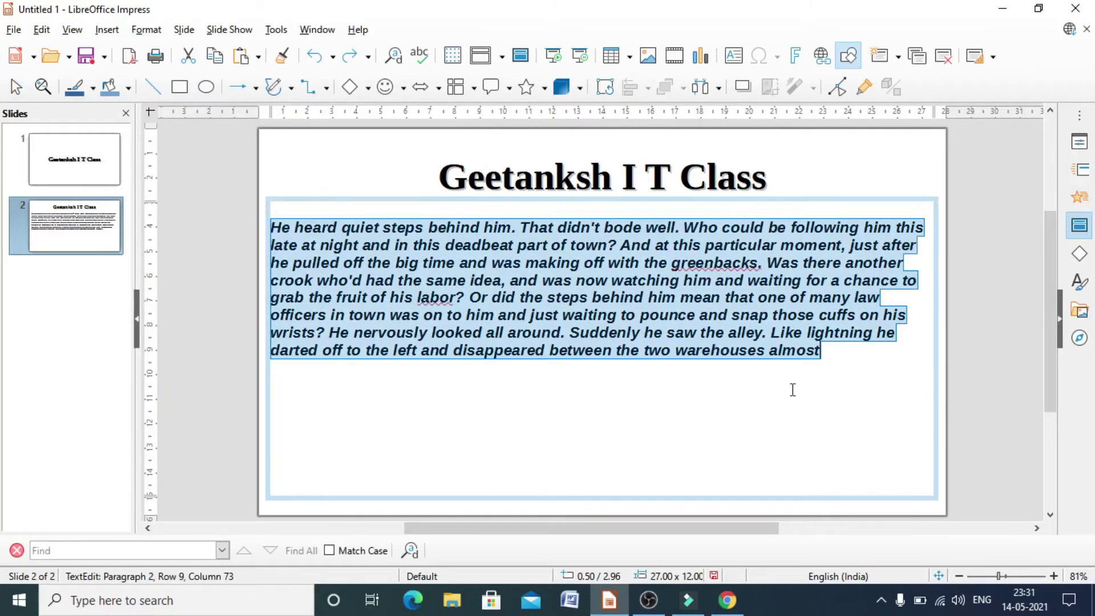
{"action": "left_click", "coordinate": [147, 30]}
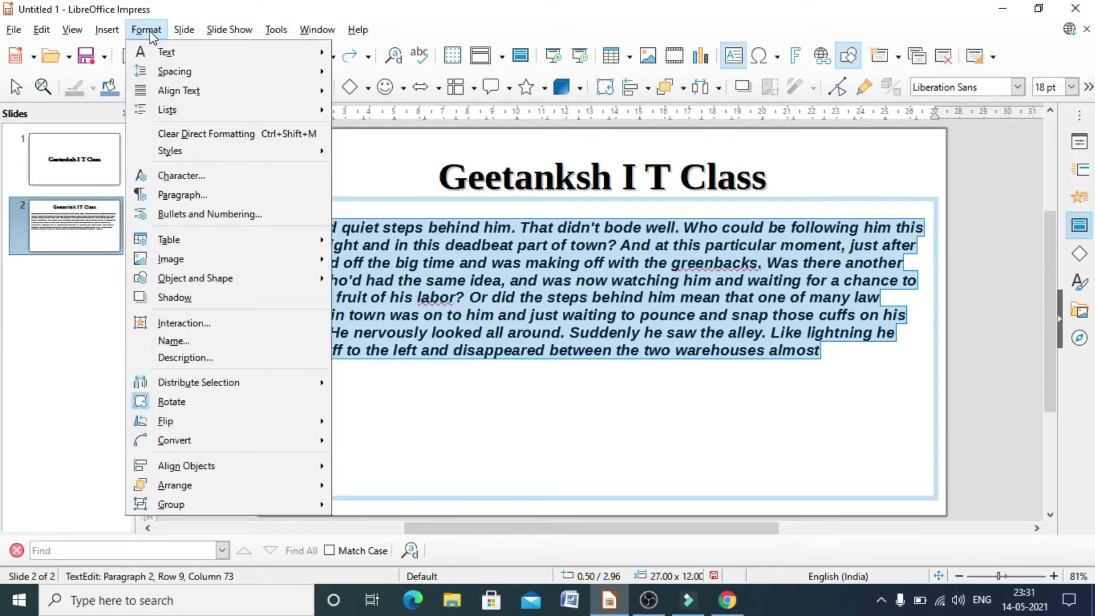
{"action": "mouse_move", "coordinate": [171, 52]}
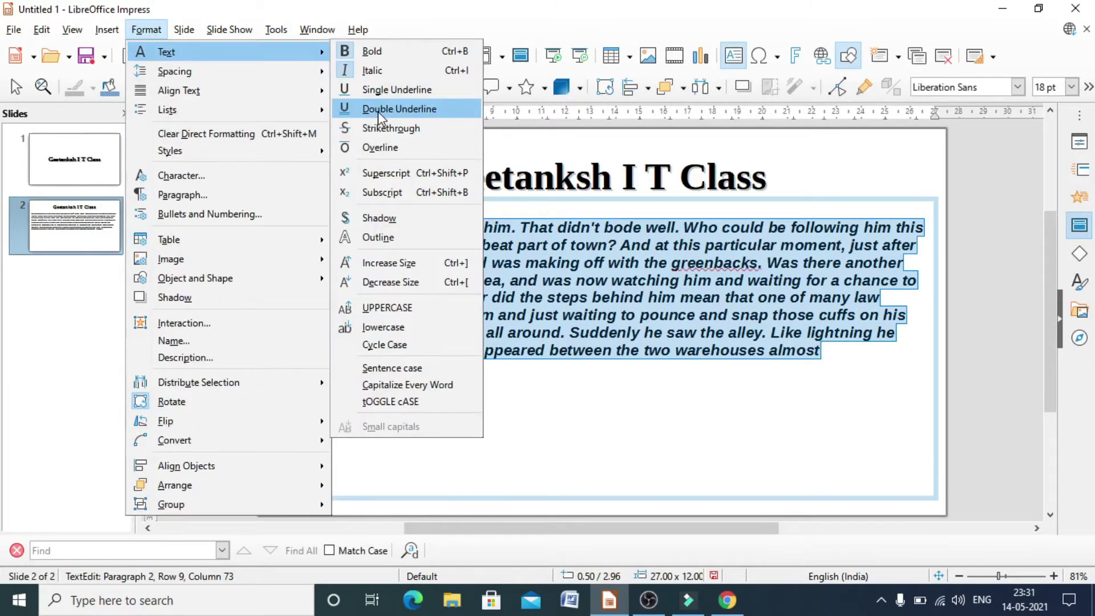
{"action": "left_click", "coordinate": [379, 113]}
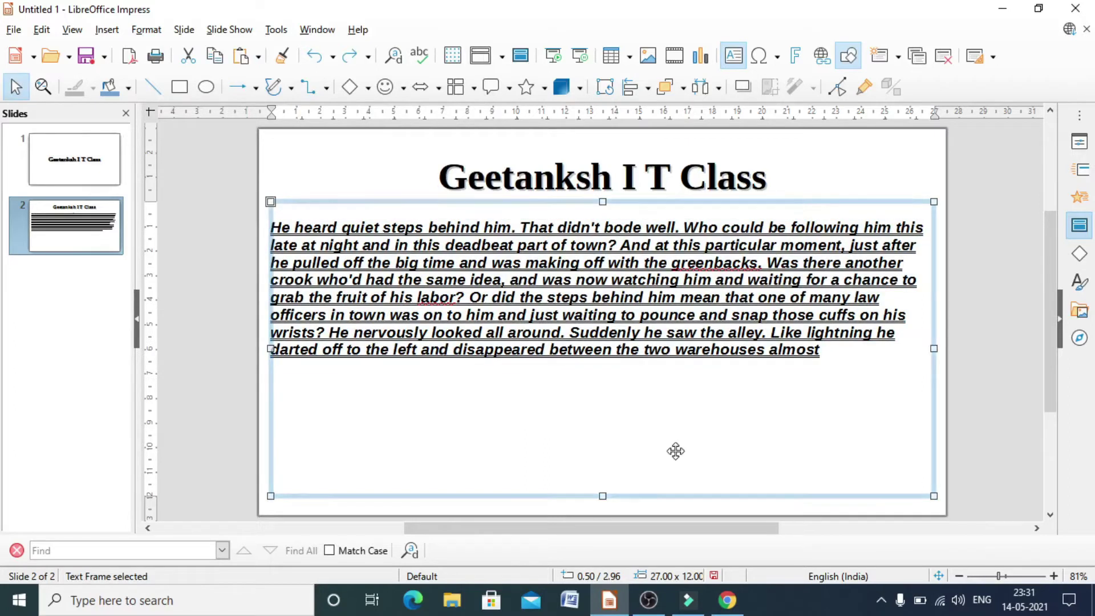
{"action": "key", "text": "Escape"}
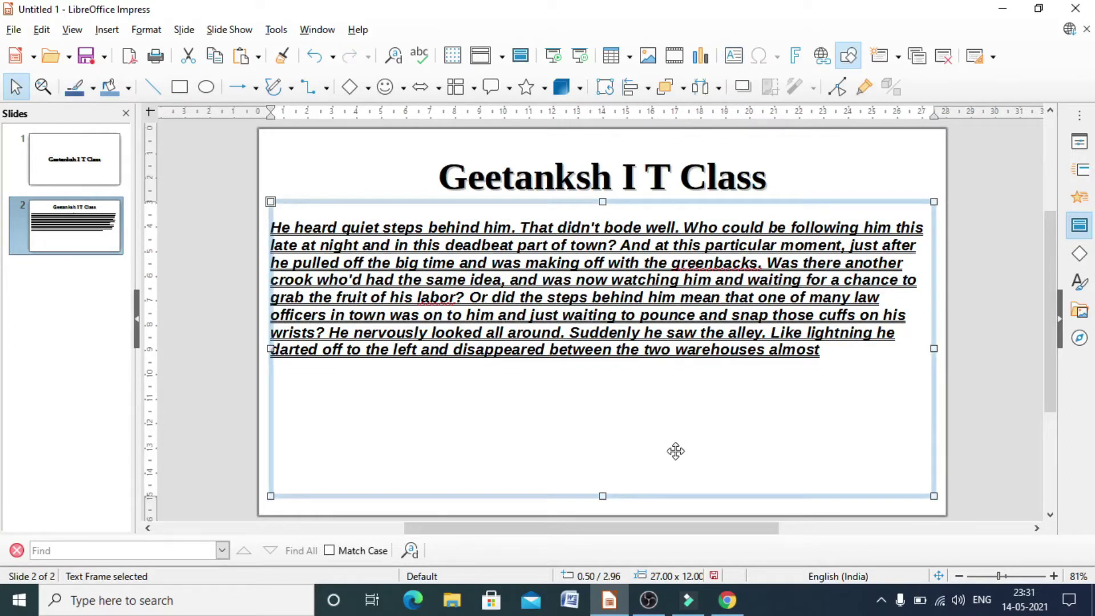
{"action": "key", "text": "ctrl+z"}
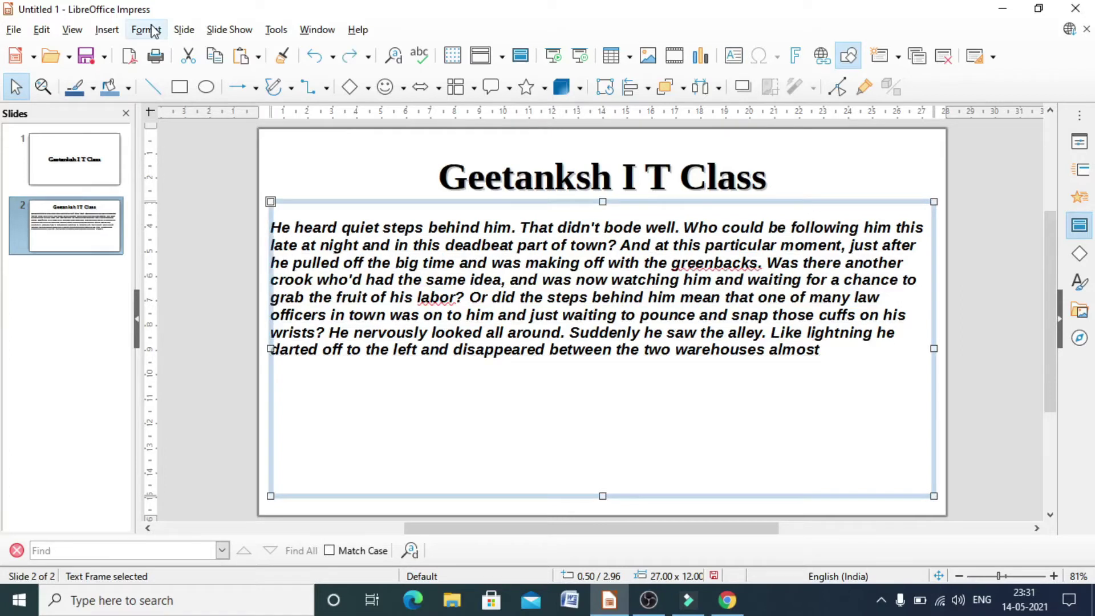
Strike through the first sentence of the body paragraph on slide 2, from its second letter through "him"
{"action": "left_click", "coordinate": [146, 29]}
{"action": "mouse_move", "coordinate": [263, 60]}
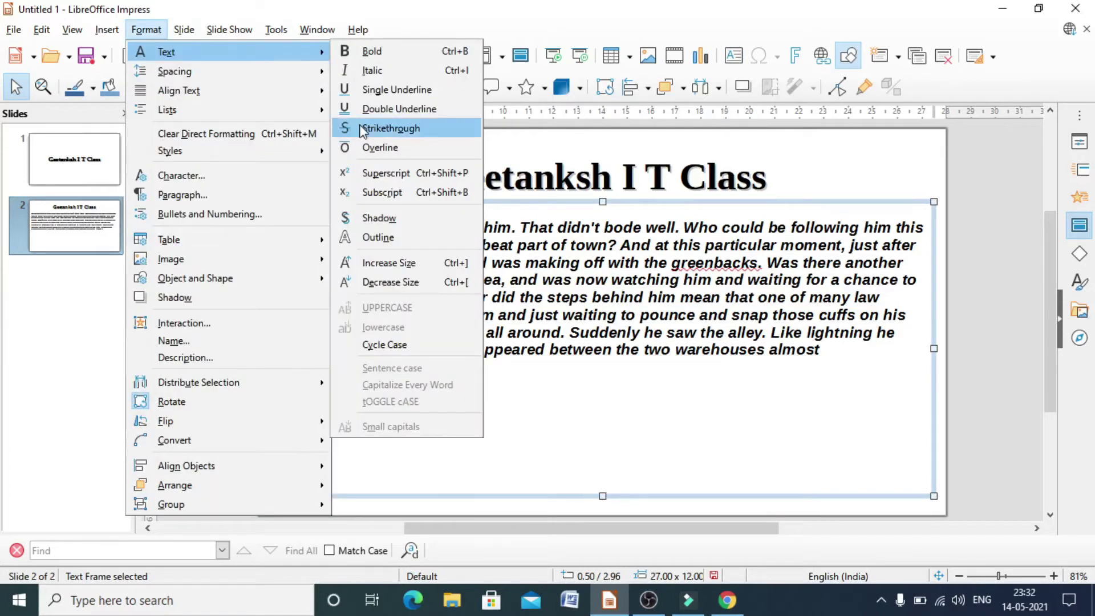
{"action": "left_click", "coordinate": [675, 422]}
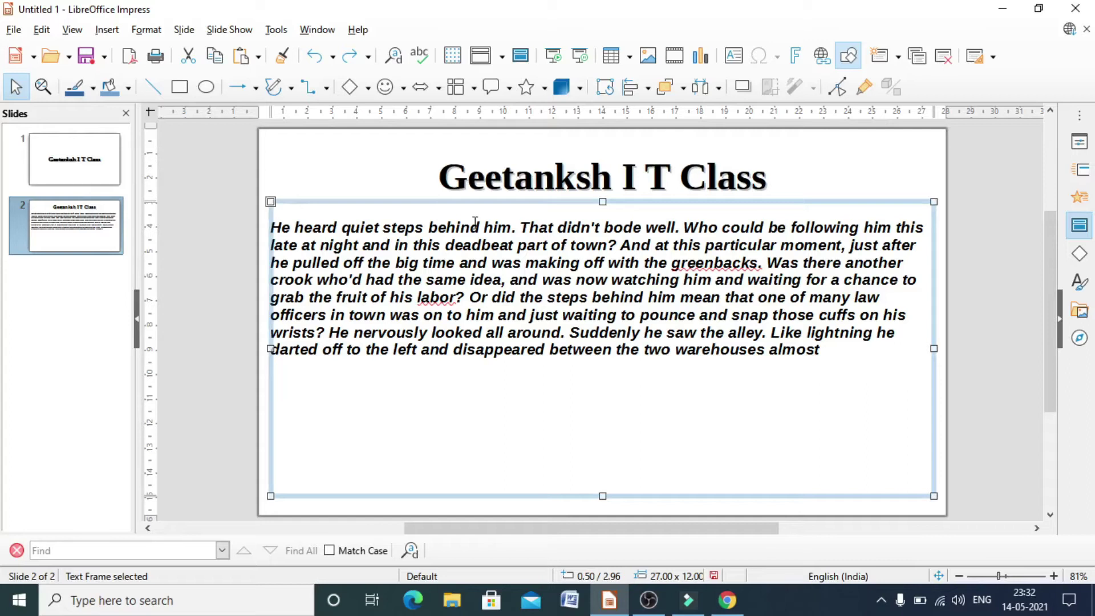
{"action": "left_click_drag", "start_coordinate": [282, 227], "coordinate": [512, 227]}
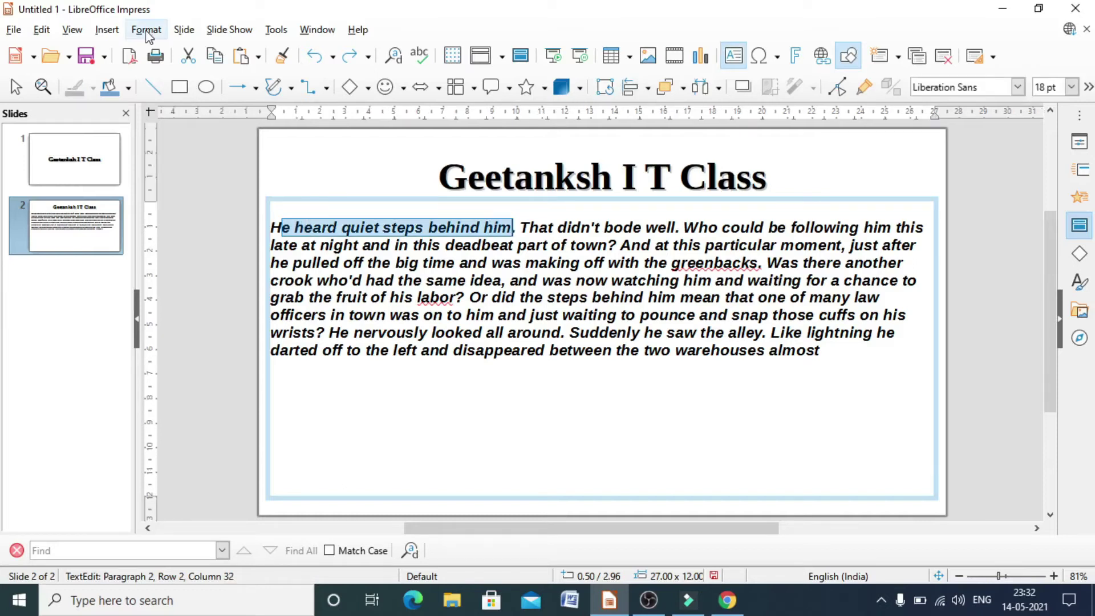
{"action": "left_click", "coordinate": [146, 31]}
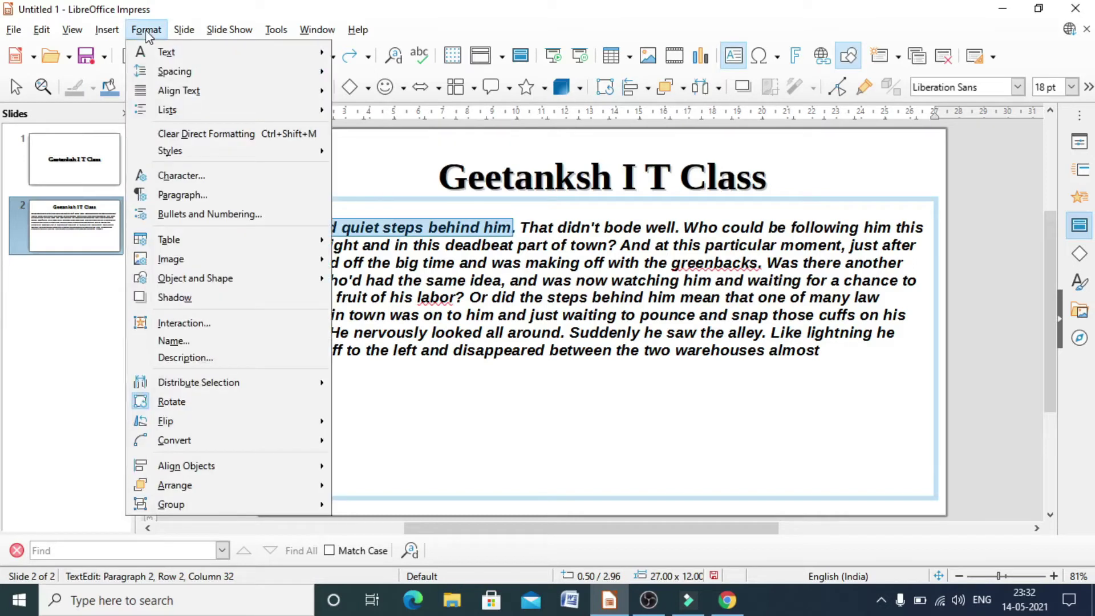
{"action": "mouse_move", "coordinate": [167, 52]}
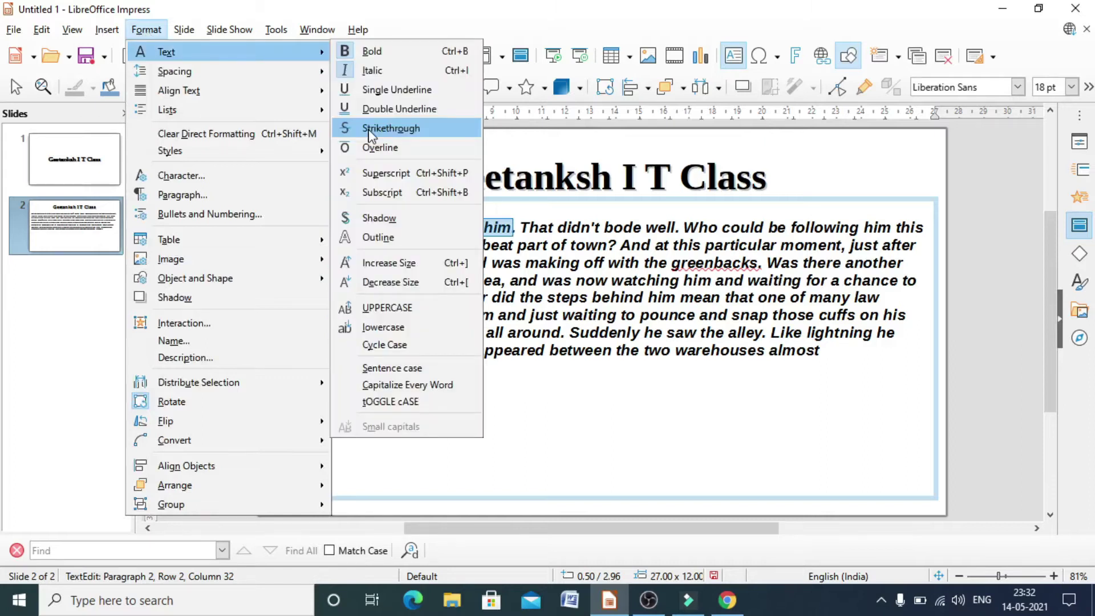
{"action": "left_click", "coordinate": [370, 129]}
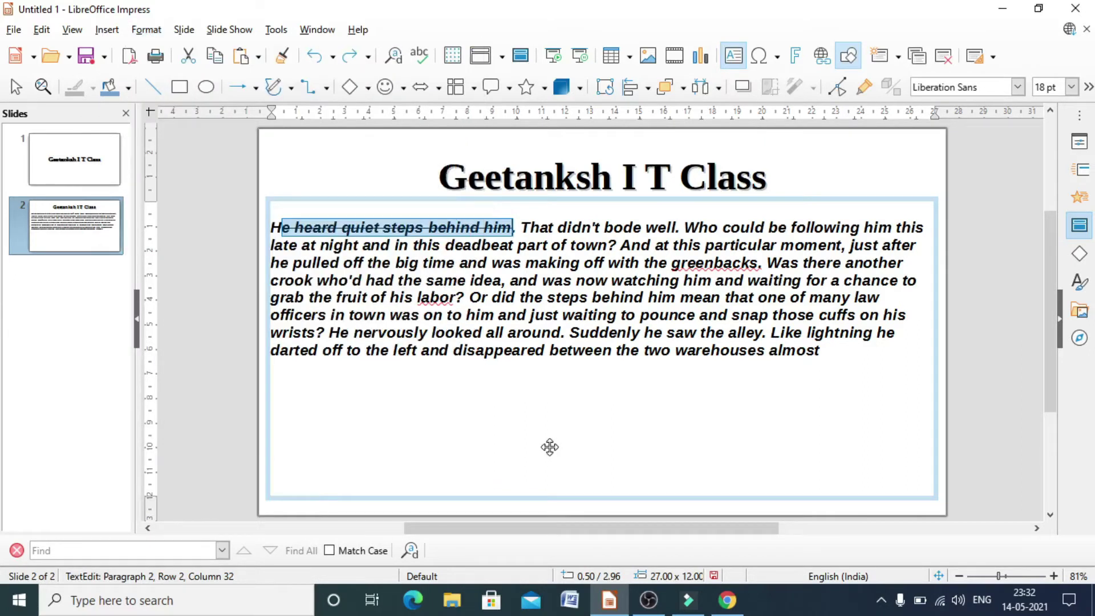
{"action": "key", "text": "Escape"}
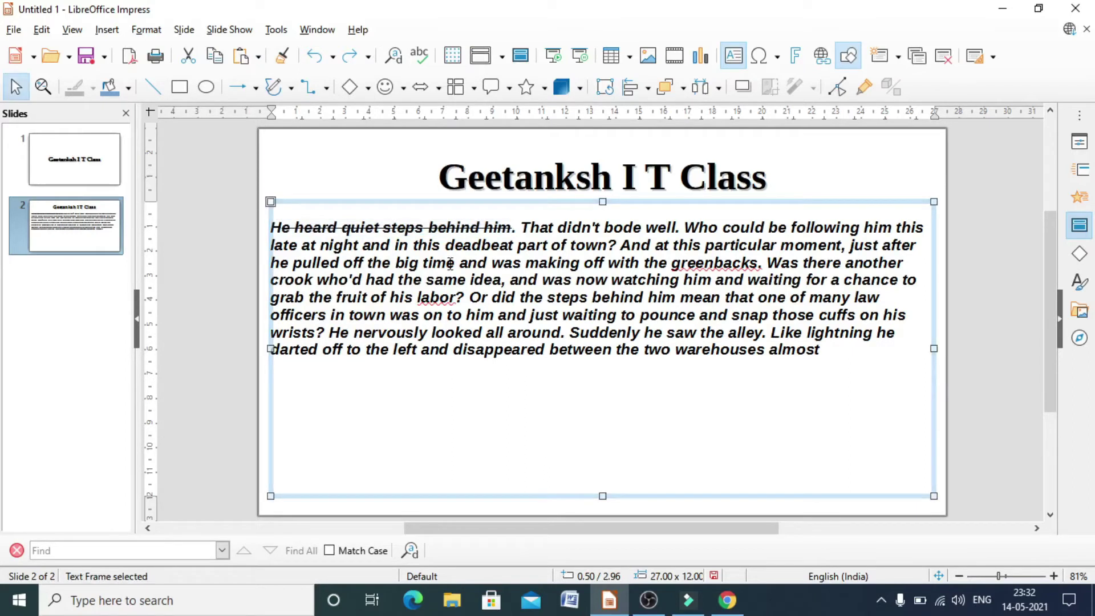
{"action": "left_click", "coordinate": [412, 441]}
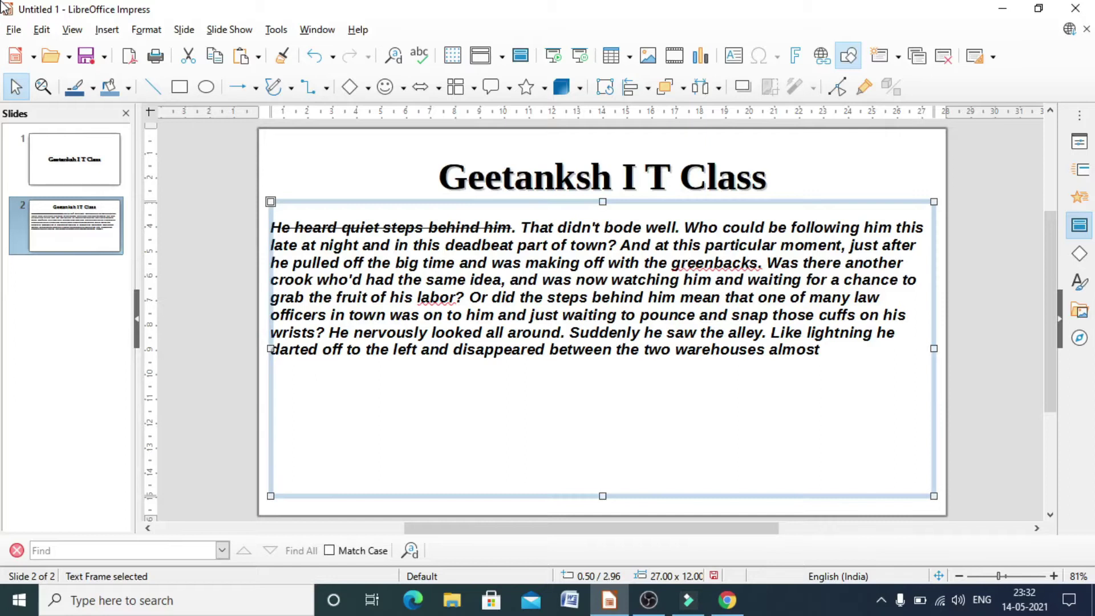
Overline the rest of the body paragraph's first line, from "That didn't bode well" to "him this"
{"action": "left_click", "coordinate": [146, 29]}
{"action": "mouse_move", "coordinate": [176, 51]}
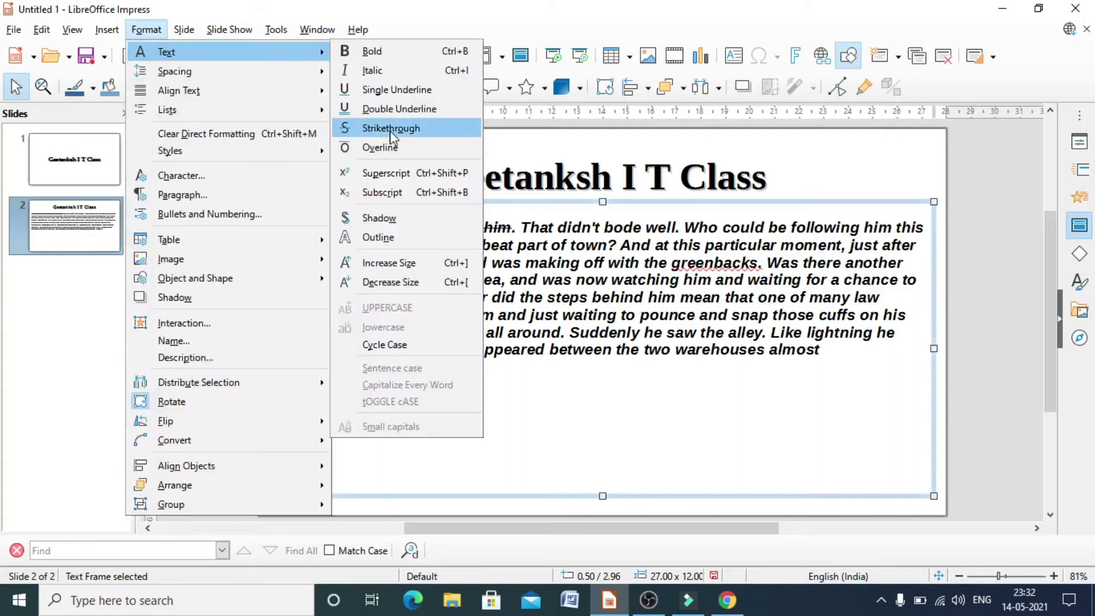
{"action": "left_click", "coordinate": [489, 311]}
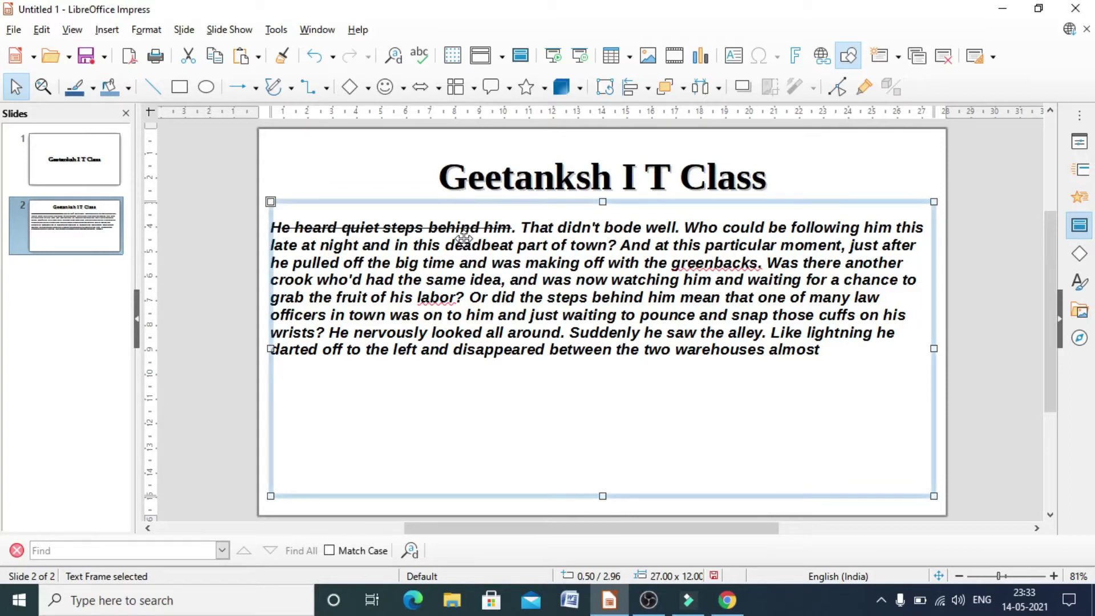
{"action": "left_click_drag", "start_coordinate": [520, 228], "coordinate": [929, 225]}
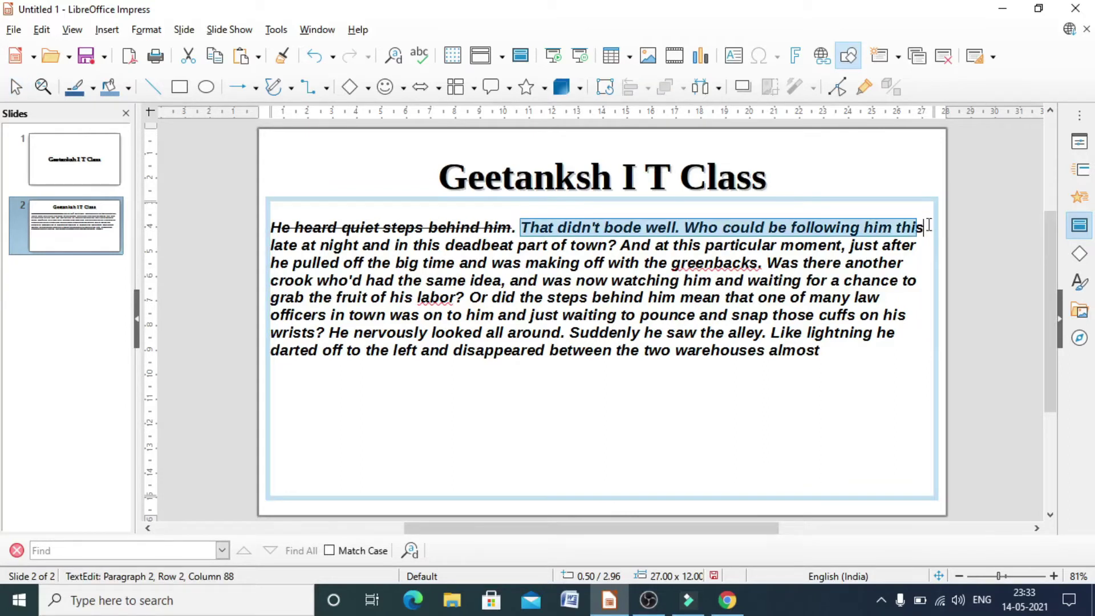
{"action": "key", "text": "Escape"}
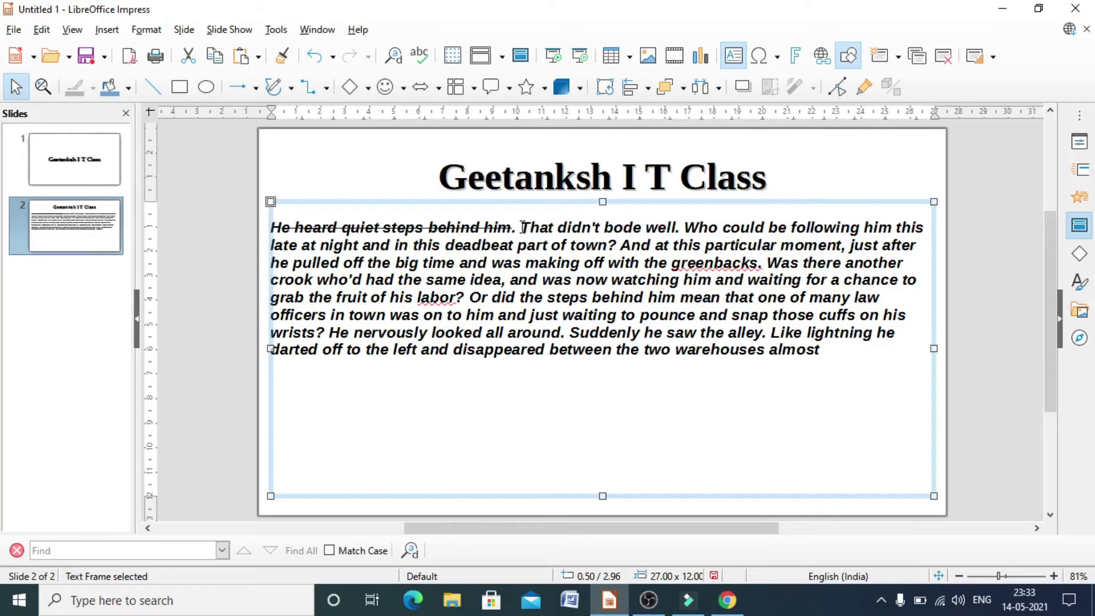
{"action": "left_click_drag", "start_coordinate": [523, 228], "coordinate": [917, 225]}
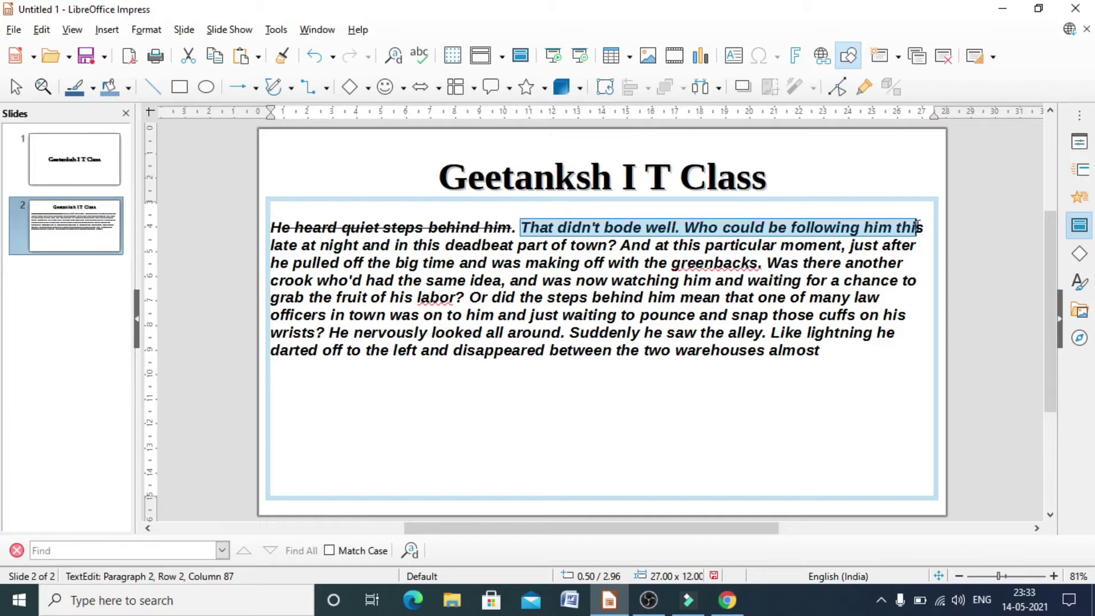
{"action": "left_click_drag", "start_coordinate": [917, 226], "coordinate": [924, 225]}
{"action": "left_click", "coordinate": [146, 29]}
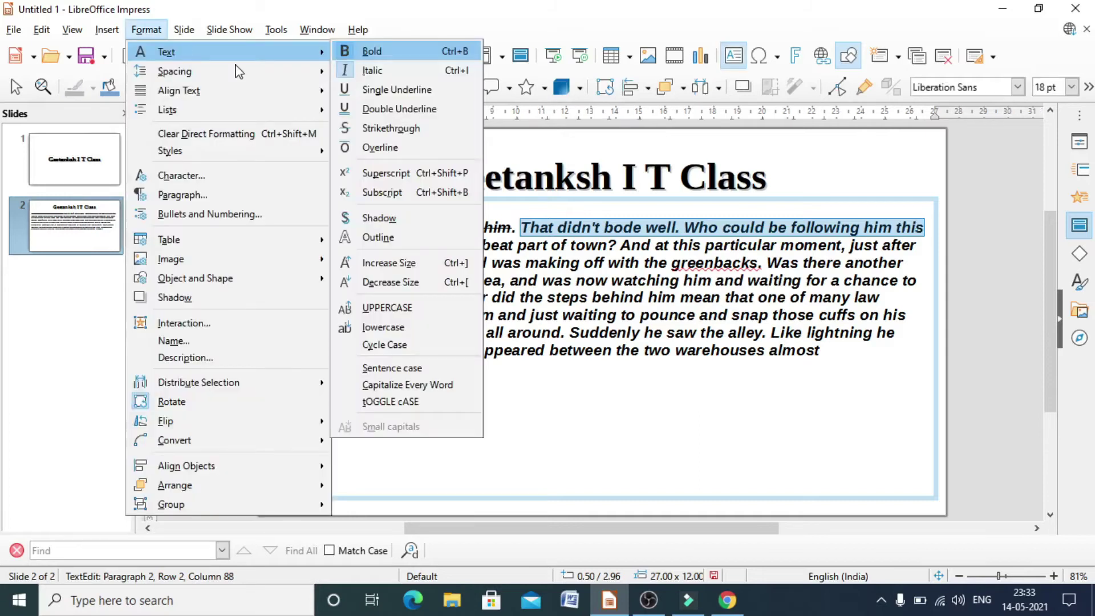
{"action": "left_click", "coordinate": [371, 148]}
{"action": "key", "text": "Escape"}
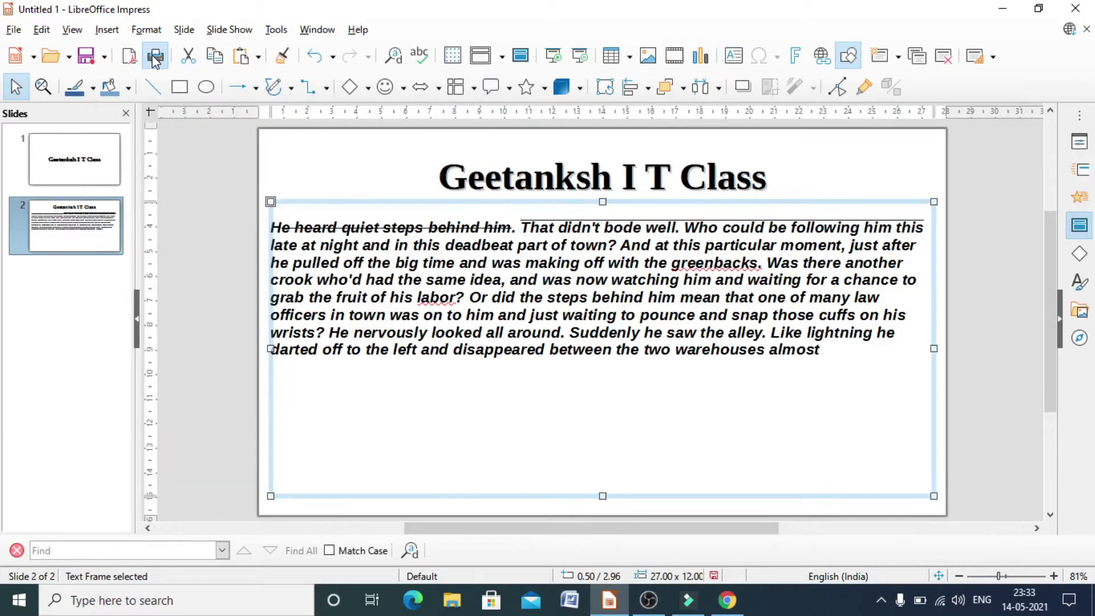
Format the 2 in "x2" below the body paragraph on slide 2 as subscript
{"action": "left_click", "coordinate": [145, 30]}
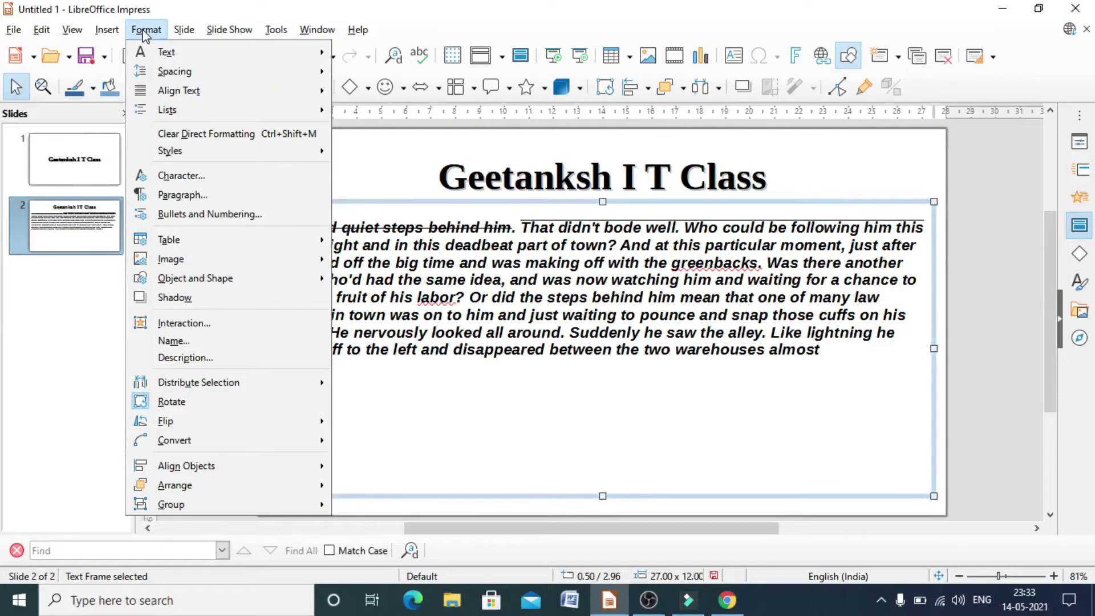
{"action": "mouse_move", "coordinate": [168, 51]}
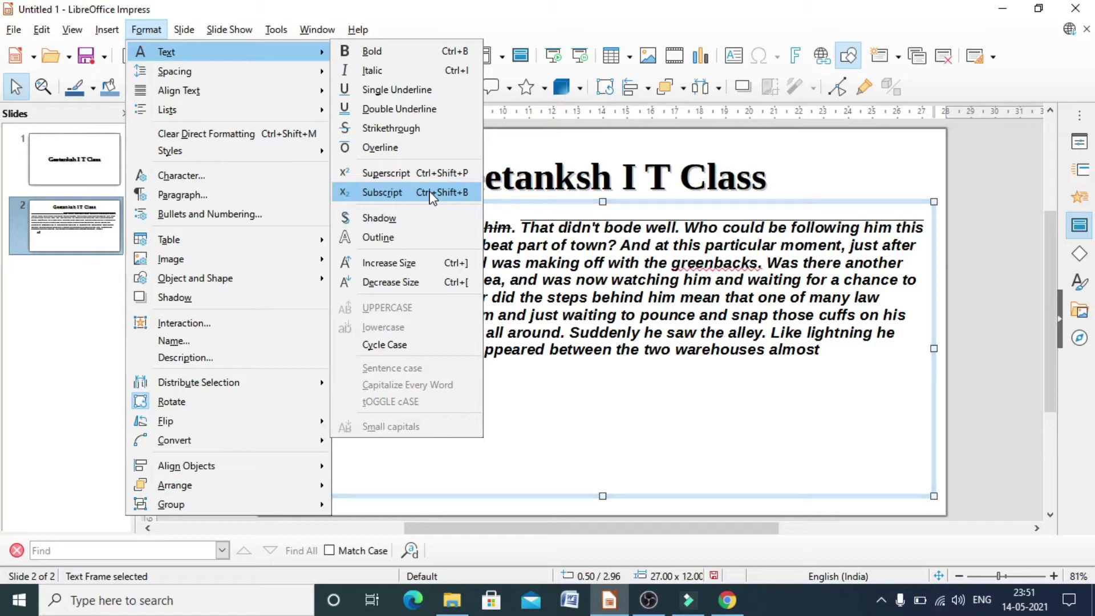
{"action": "left_click", "coordinate": [430, 194]}
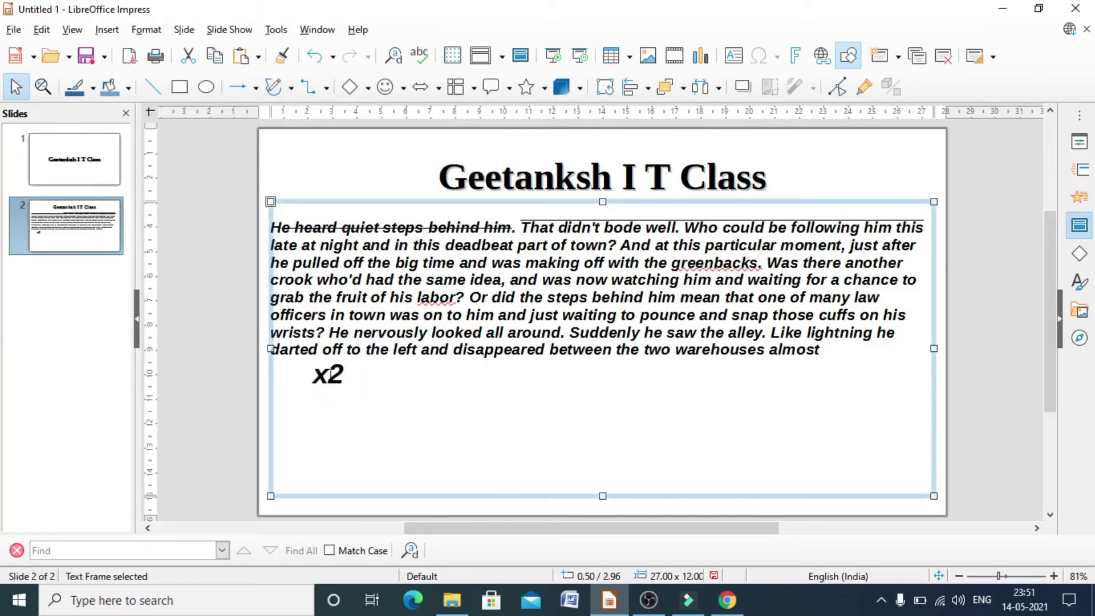
{"action": "left_click", "coordinate": [329, 391]}
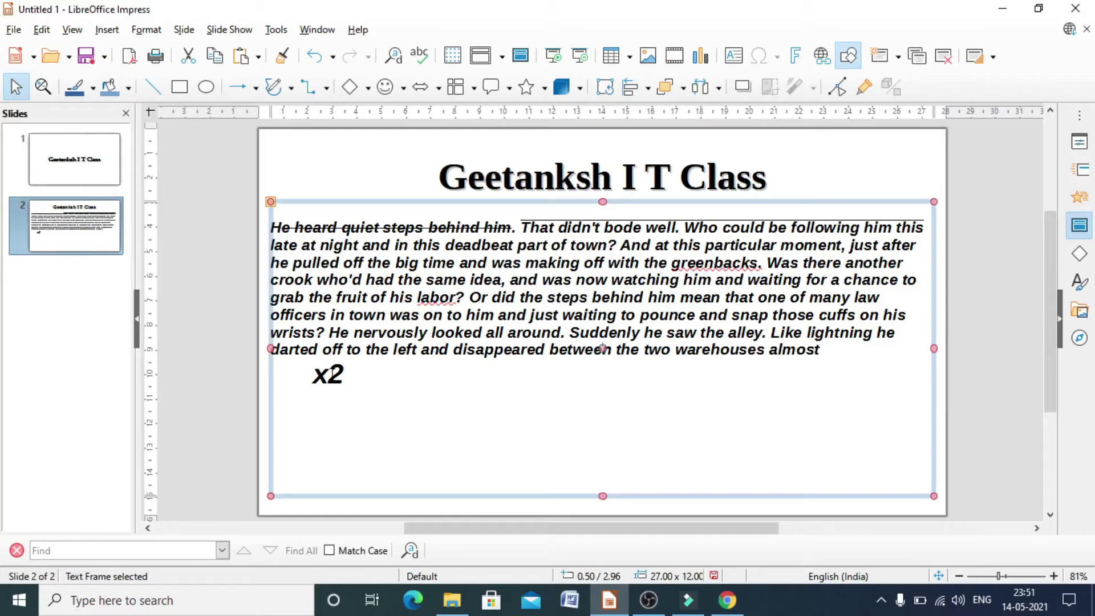
{"action": "left_click", "coordinate": [146, 29]}
{"action": "mouse_move", "coordinate": [166, 52]}
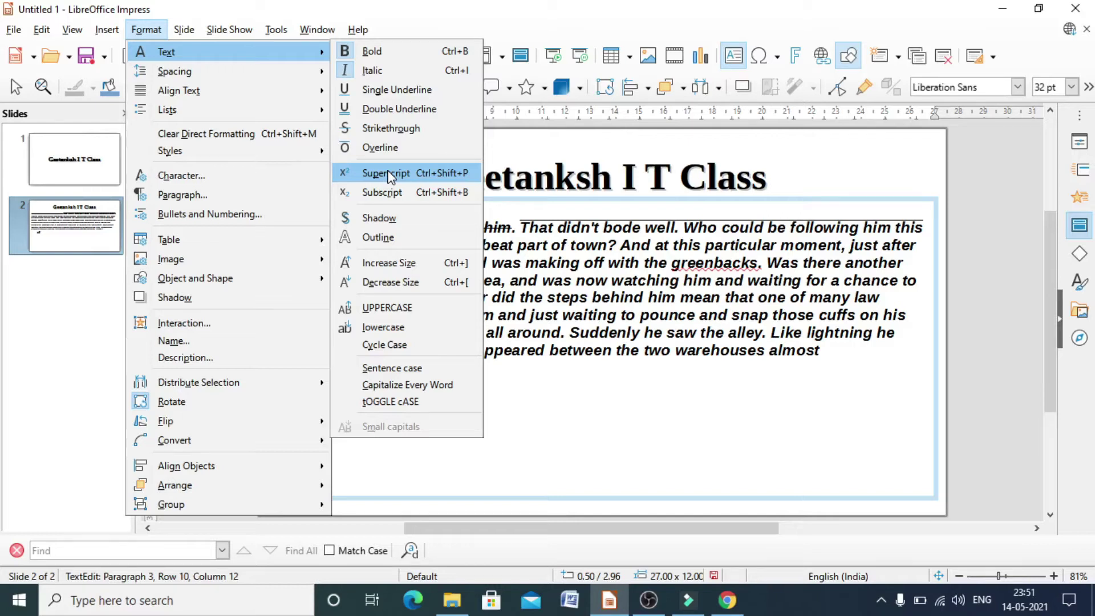
{"action": "left_click", "coordinate": [368, 194]}
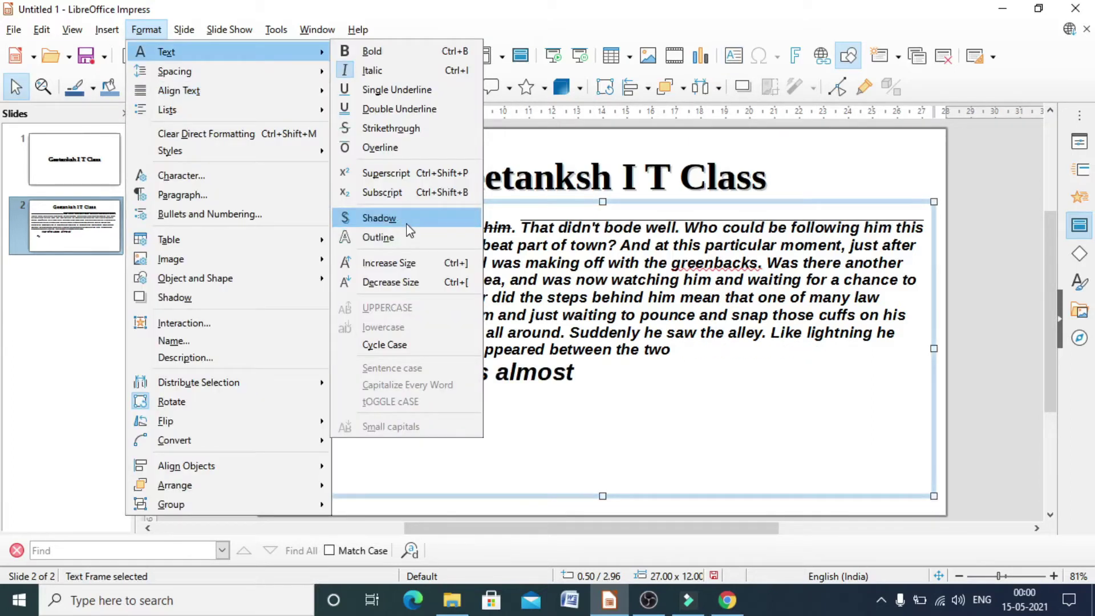
Apply the Shadow text effect to the words "warehouses almost" at the end of the body paragraph
{"action": "left_click", "coordinate": [407, 220]}
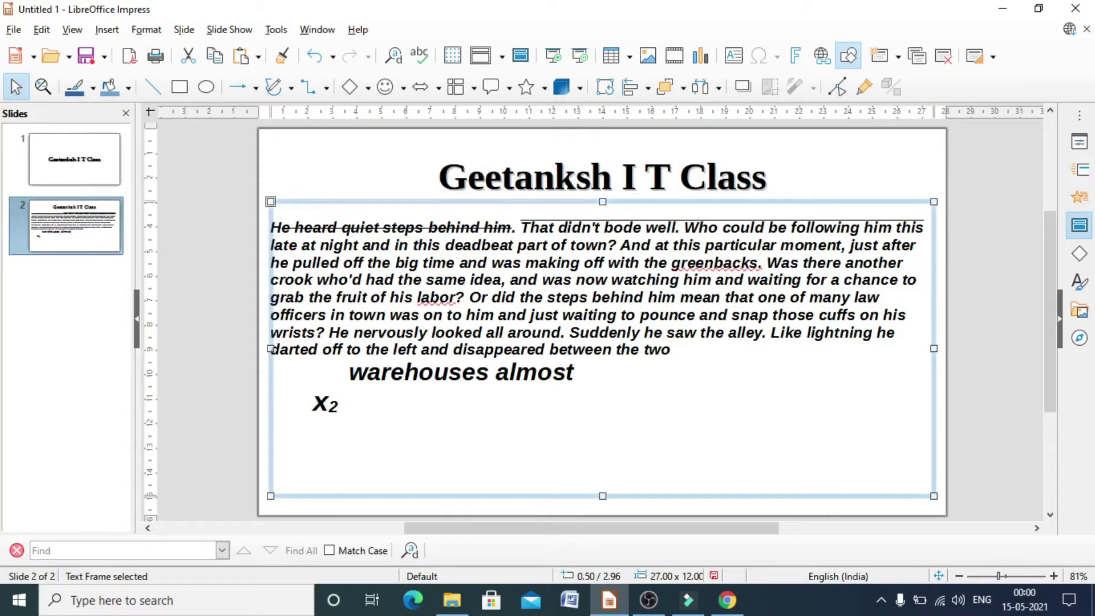
{"action": "left_click", "coordinate": [372, 376]}
{"action": "left_click_drag", "start_coordinate": [349, 376], "coordinate": [590, 384]}
{"action": "left_click", "coordinate": [146, 29]}
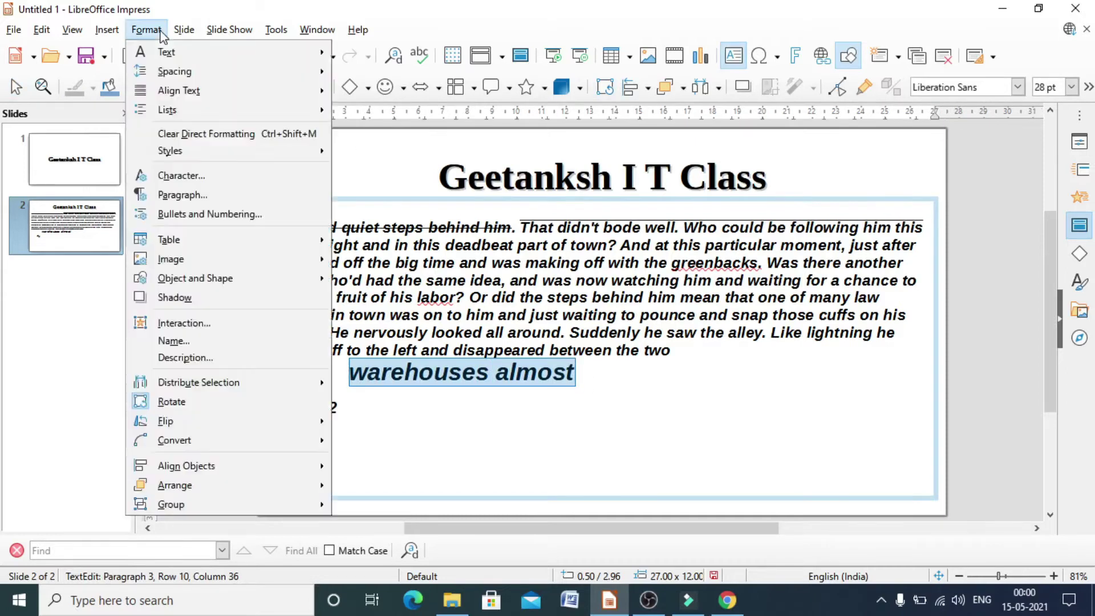
{"action": "mouse_move", "coordinate": [171, 56]}
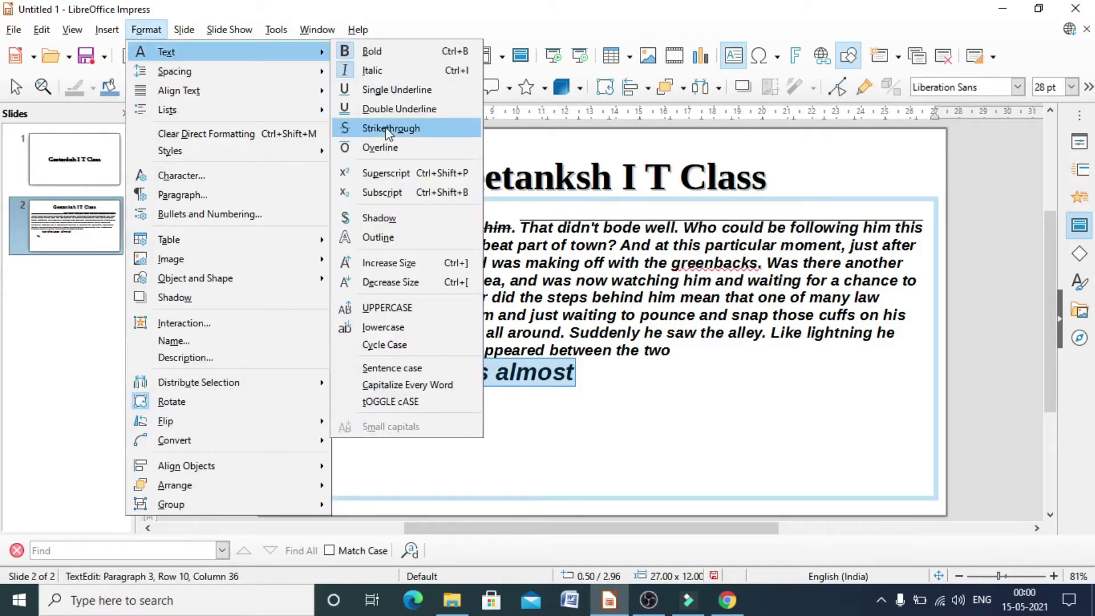
{"action": "left_click", "coordinate": [407, 227]}
{"action": "key", "text": "Escape"}
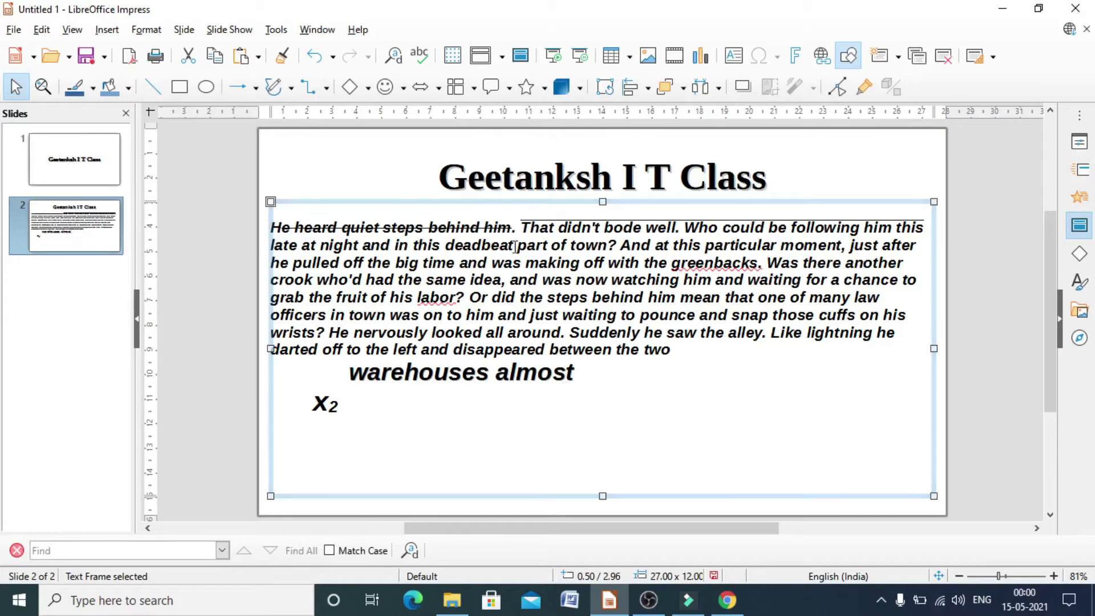
{"action": "left_click", "coordinate": [149, 31]}
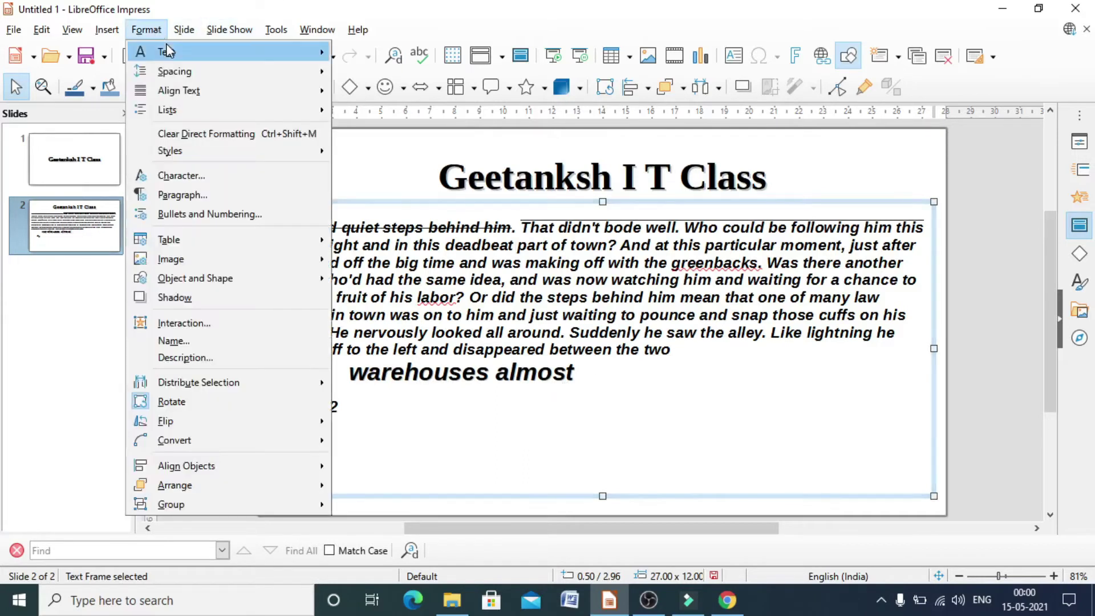
{"action": "mouse_move", "coordinate": [166, 50]}
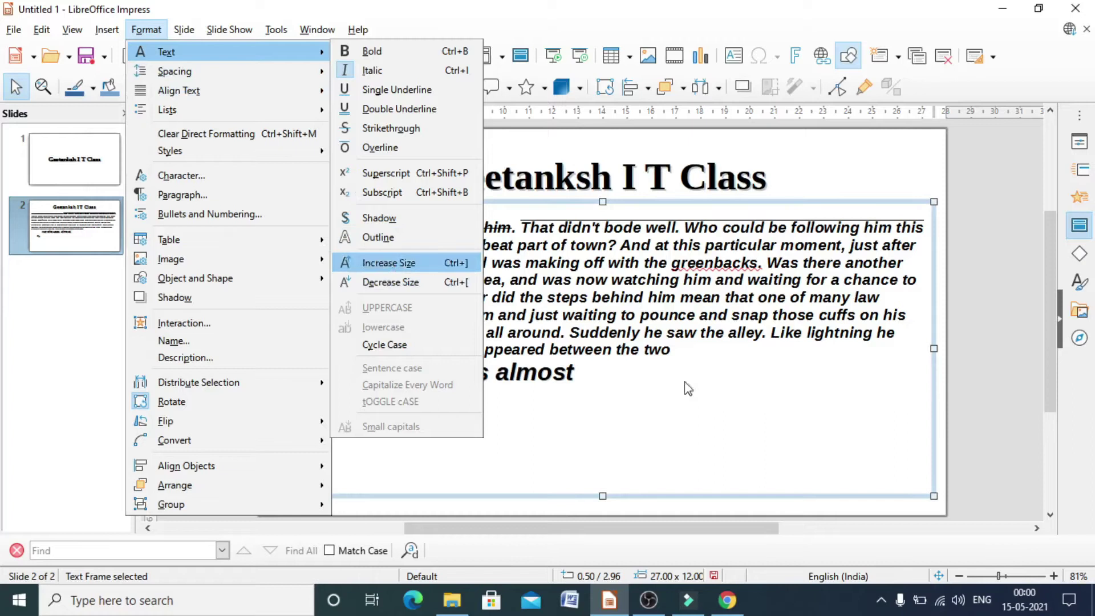
{"action": "left_click", "coordinate": [720, 392]}
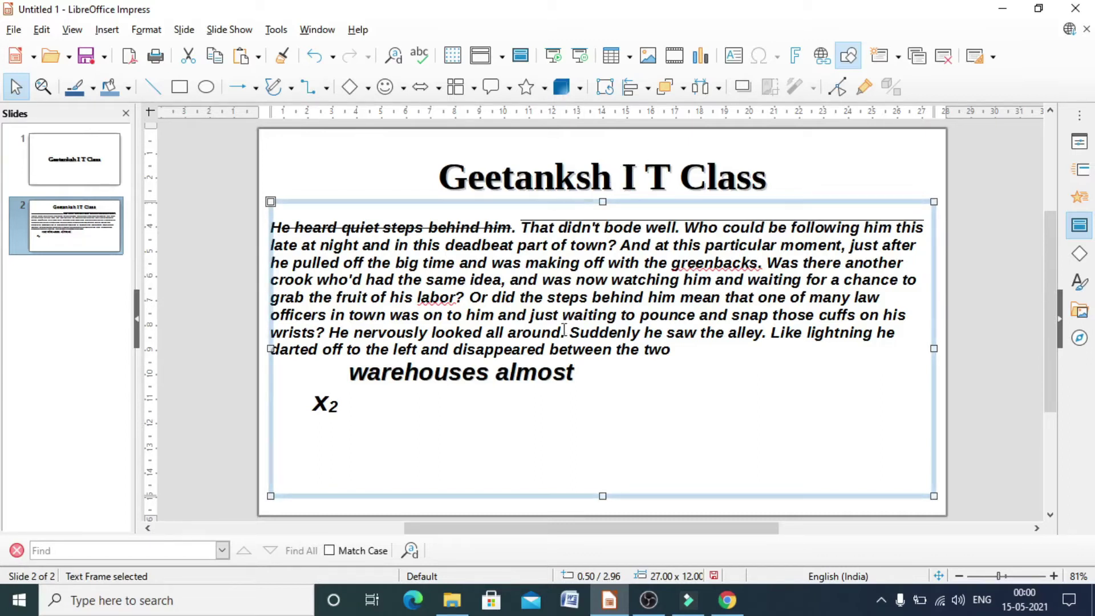
Apply the Outline text effect to the words "warehouses almost" below the body paragraph on slide 2
{"action": "left_click", "coordinate": [436, 414]}
{"action": "left_click", "coordinate": [372, 388]}
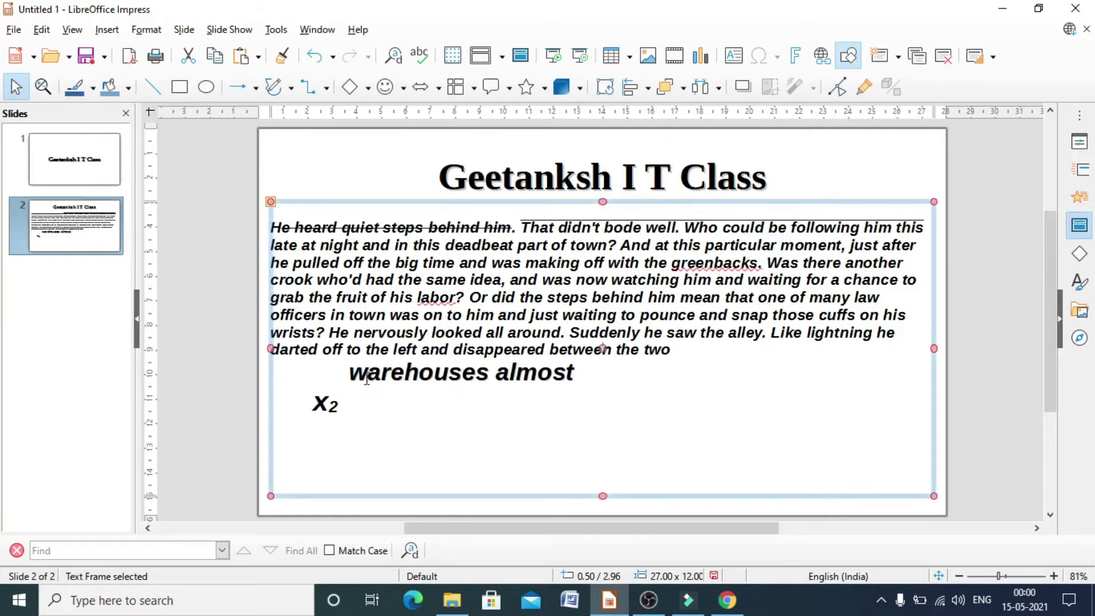
{"action": "left_click", "coordinate": [366, 372]}
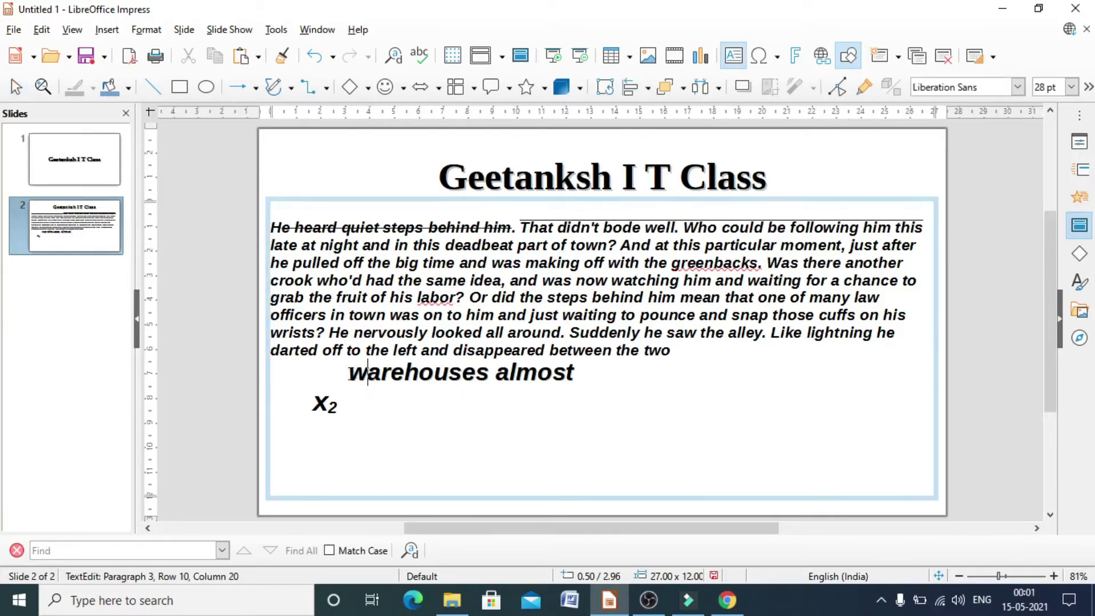
{"action": "left_click_drag", "start_coordinate": [350, 374], "coordinate": [584, 383]}
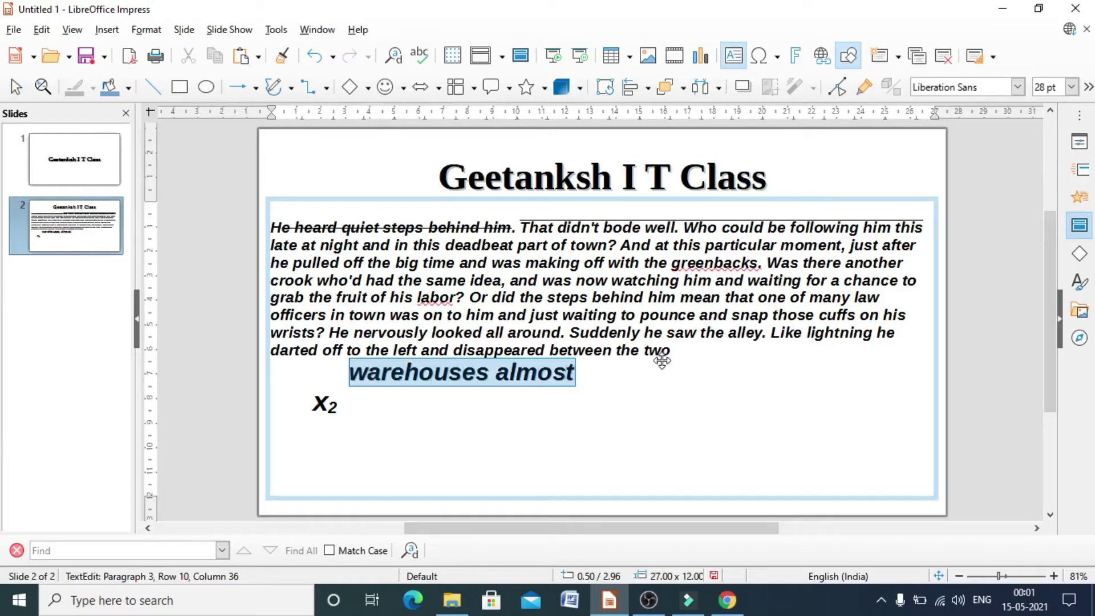
{"action": "left_click", "coordinate": [146, 29]}
{"action": "mouse_move", "coordinate": [174, 59]}
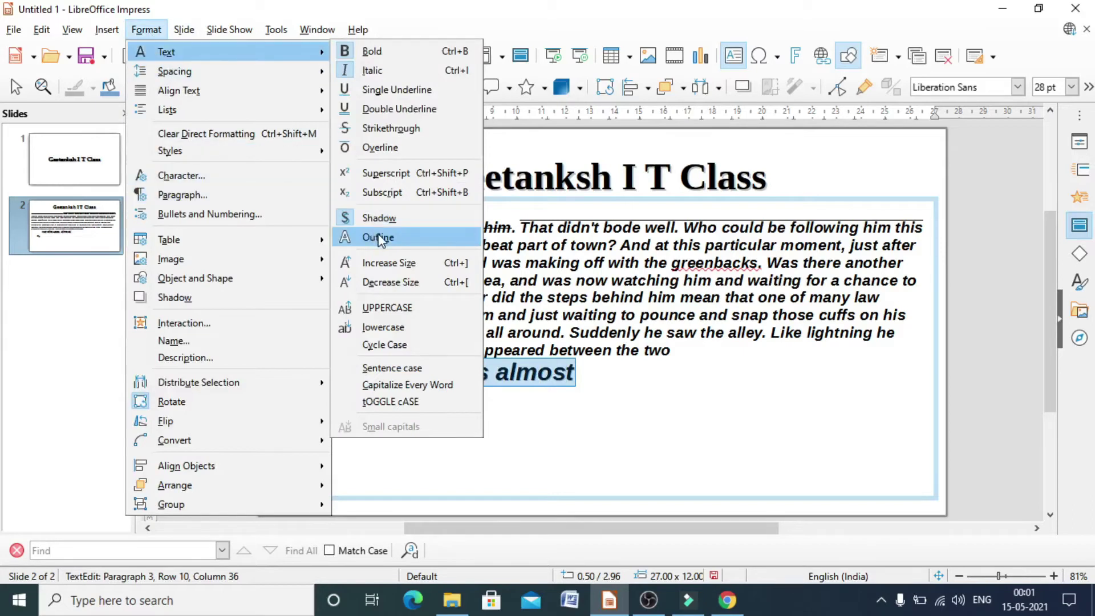
{"action": "left_click", "coordinate": [380, 238]}
{"action": "key", "text": "Escape"}
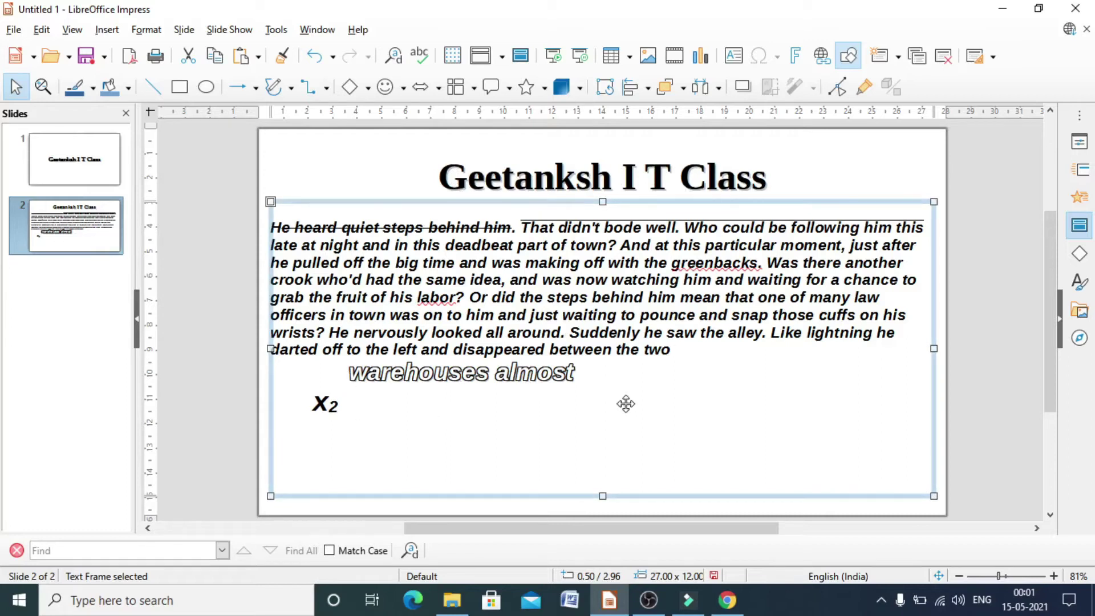
{"action": "key", "text": "alt+o"}
{"action": "key", "text": "Right"}
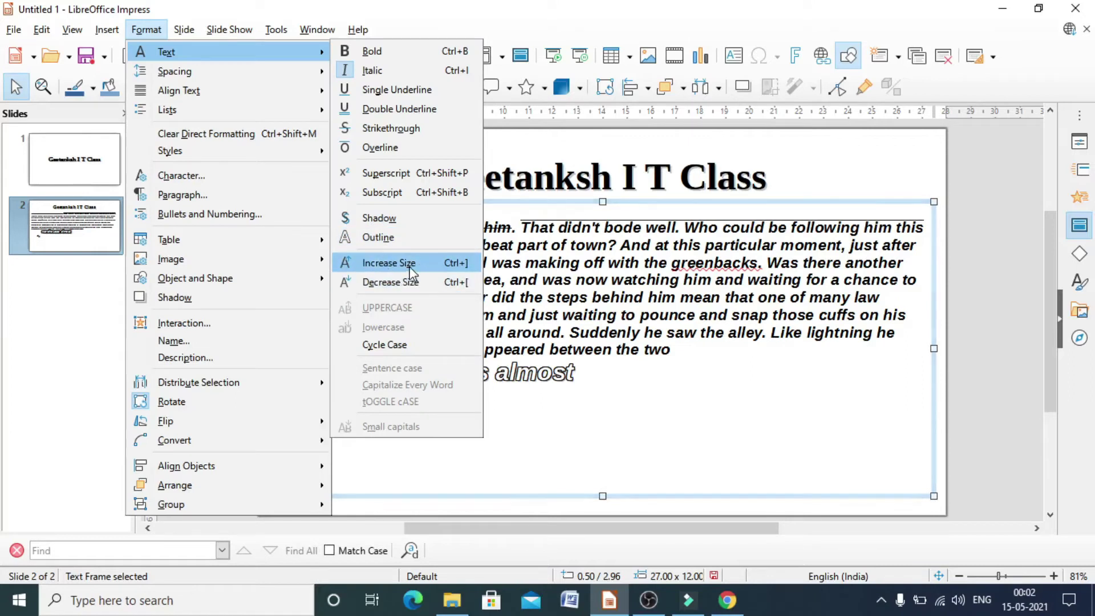
{"action": "left_click", "coordinate": [589, 390]}
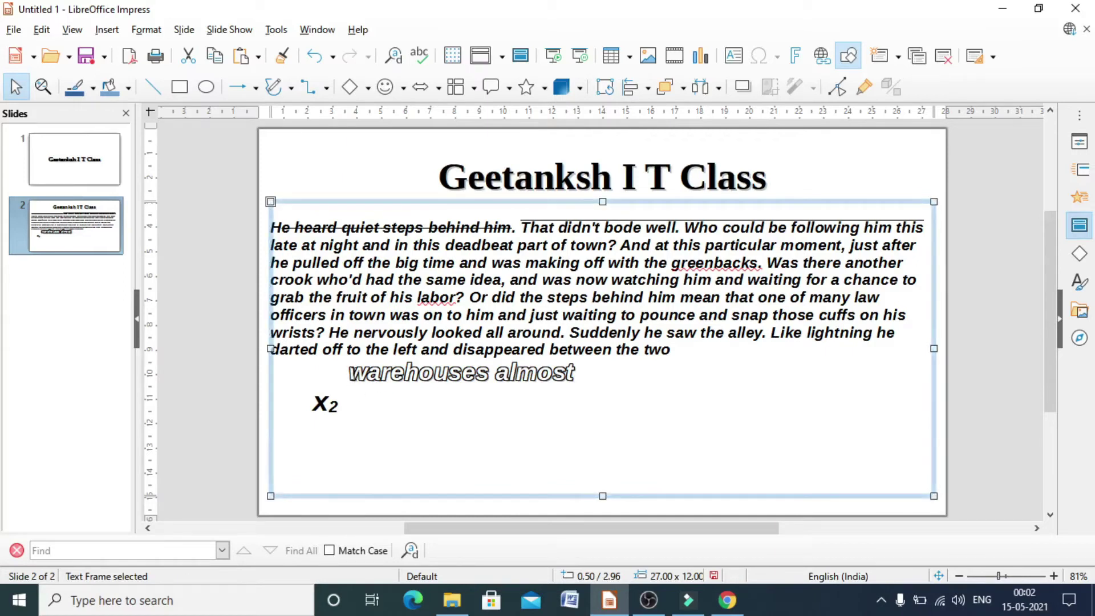
Increase the font size of "warehouses almost" by one increment to 32 pt
{"action": "left_click_drag", "start_coordinate": [349, 373], "coordinate": [595, 380]}
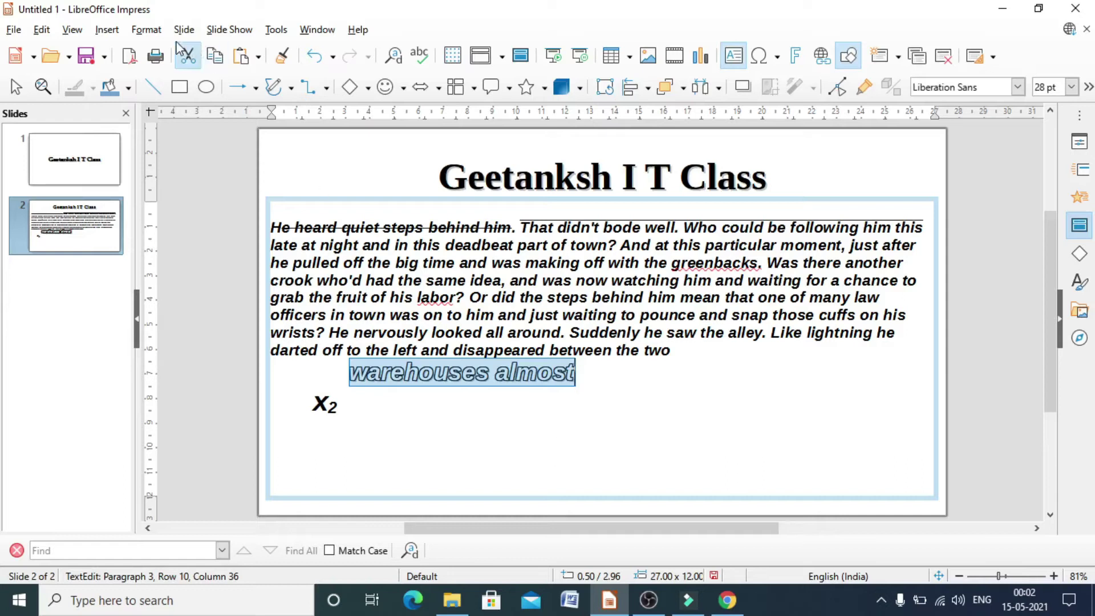
{"action": "left_click", "coordinate": [149, 30]}
{"action": "mouse_move", "coordinate": [166, 52]}
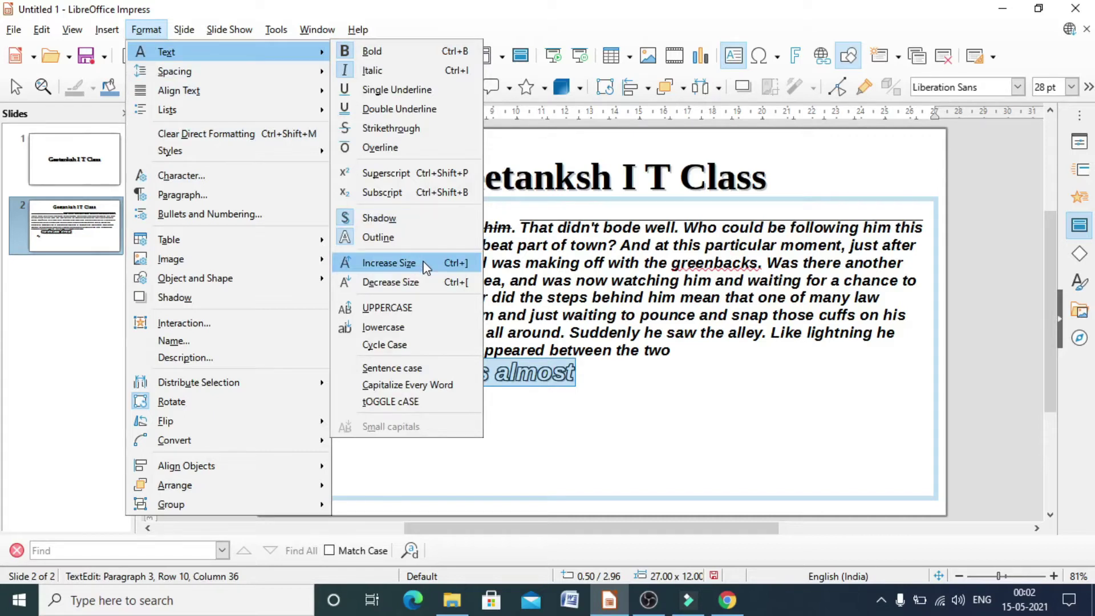
{"action": "left_click", "coordinate": [425, 263]}
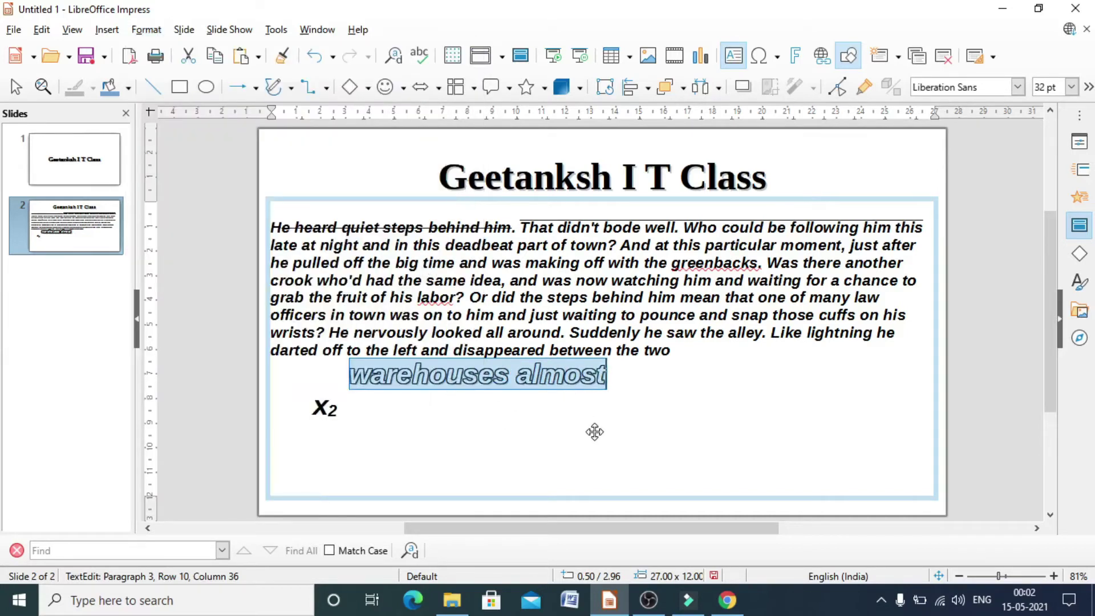
{"action": "key", "text": "Escape"}
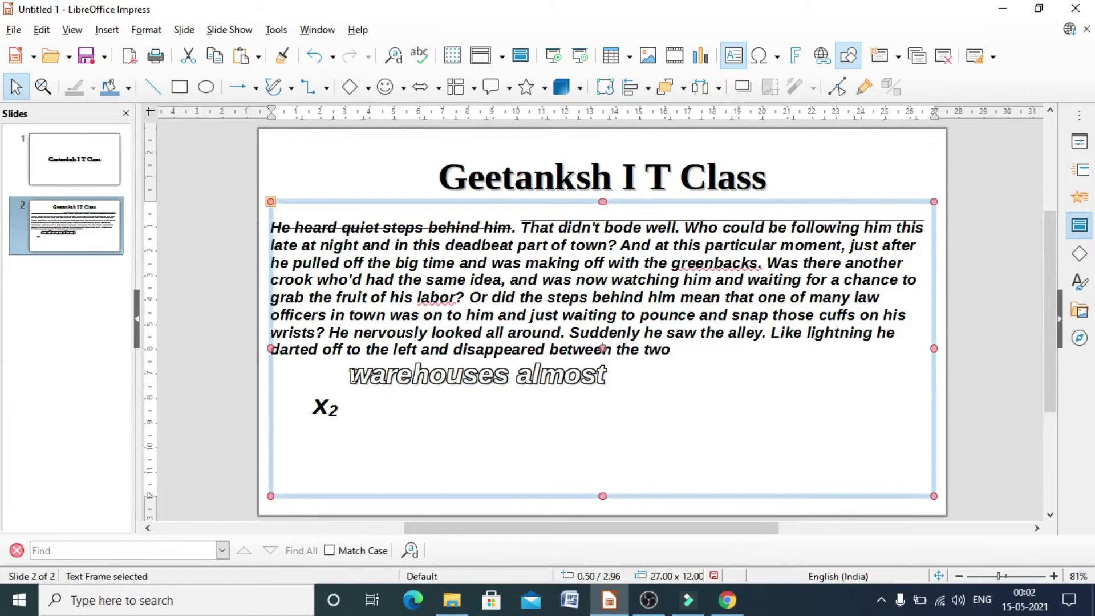
Decrease the font size of "warehouses almost" by one increment to 28 pt
{"action": "left_click_drag", "start_coordinate": [350, 376], "coordinate": [621, 388]}
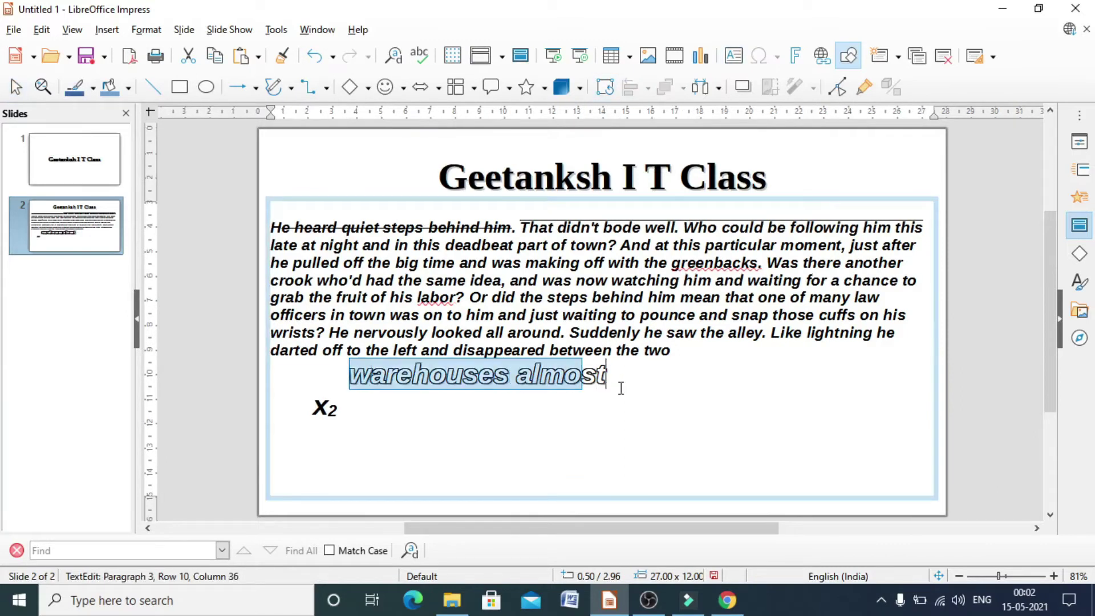
{"action": "left_click", "coordinate": [146, 29]}
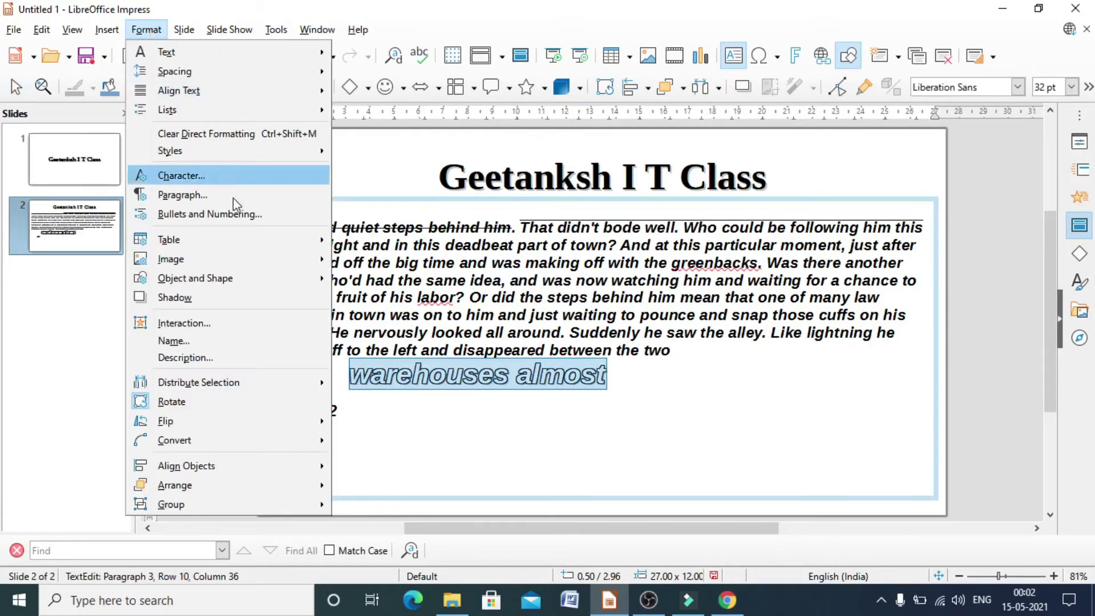
{"action": "mouse_move", "coordinate": [195, 50]}
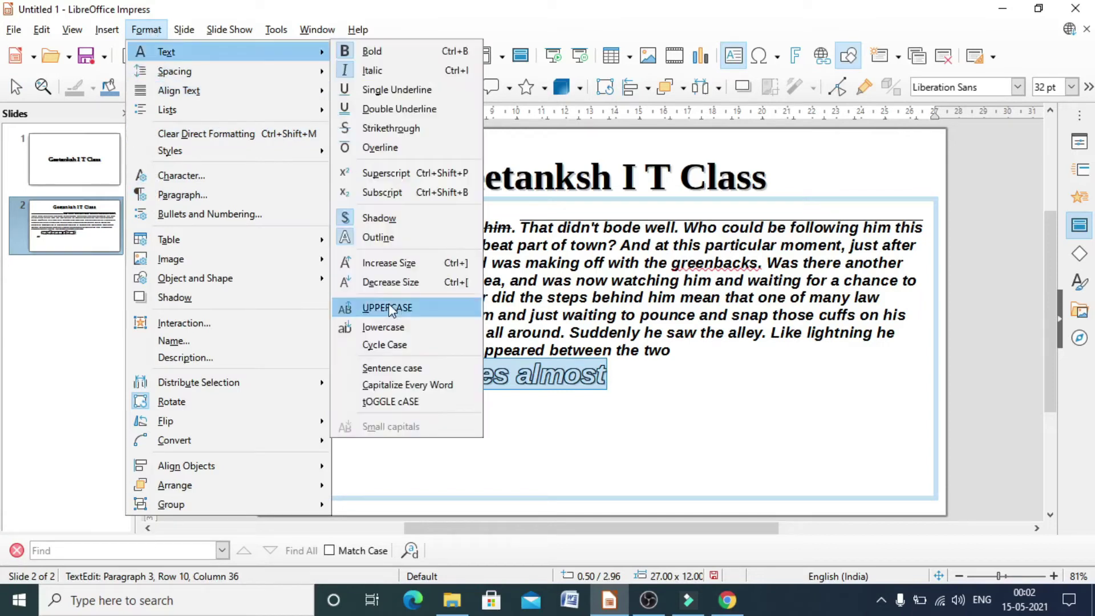
{"action": "left_click", "coordinate": [391, 282]}
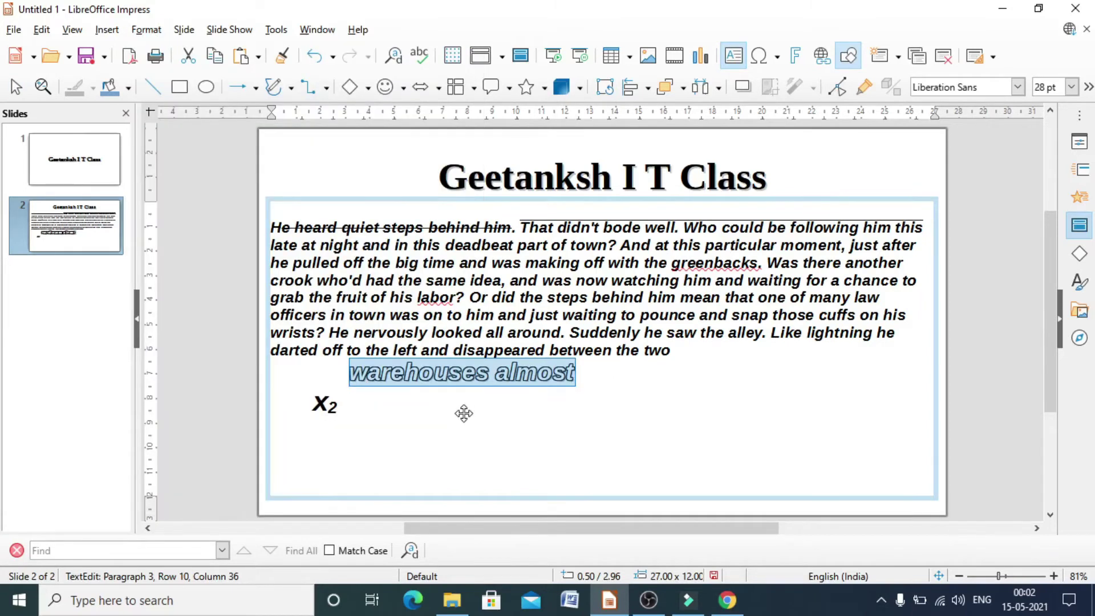
{"action": "key", "text": "Escape"}
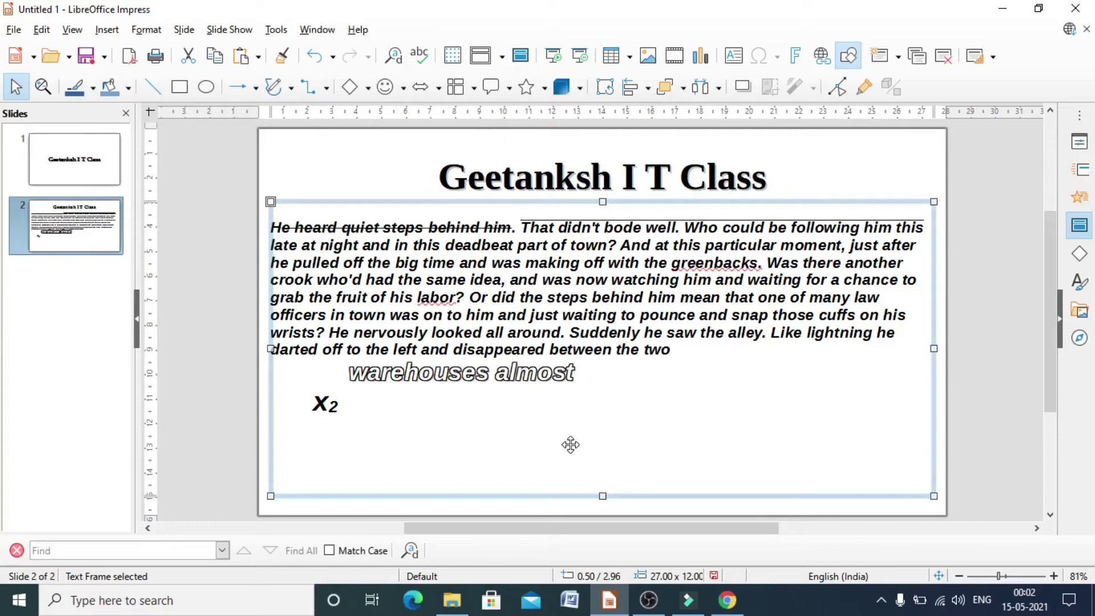
{"action": "left_click", "coordinate": [154, 28]}
{"action": "mouse_move", "coordinate": [171, 52]}
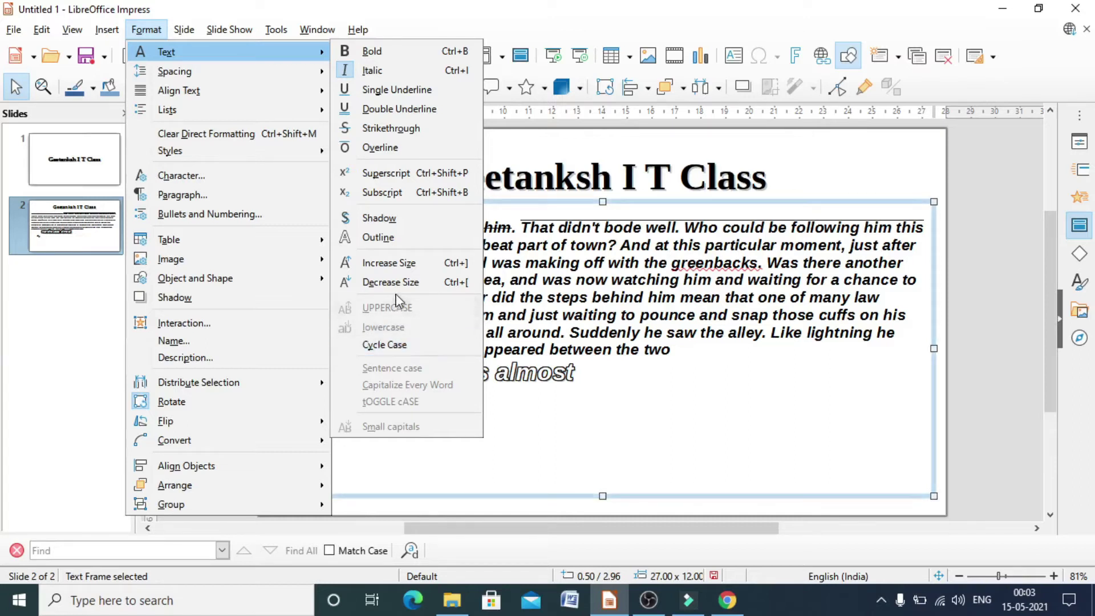
{"action": "left_click", "coordinate": [561, 441]}
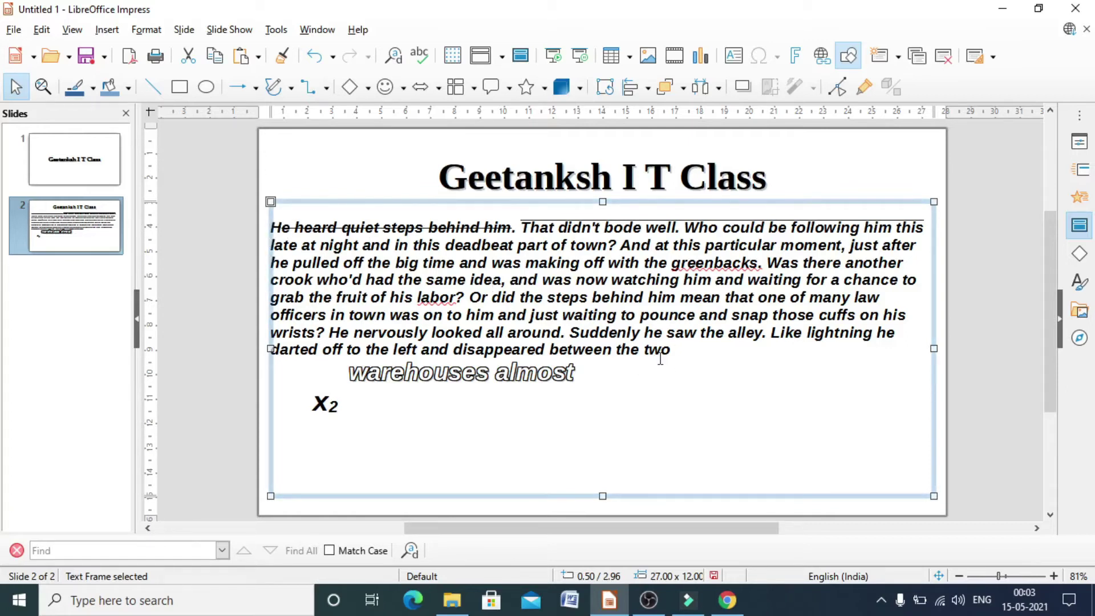
Convert the whole body paragraph on slide 2, from "He heard" to "between the two", to uppercase
{"action": "left_click", "coordinate": [284, 226]}
{"action": "left_click_drag", "start_coordinate": [274, 227], "coordinate": [672, 351]}
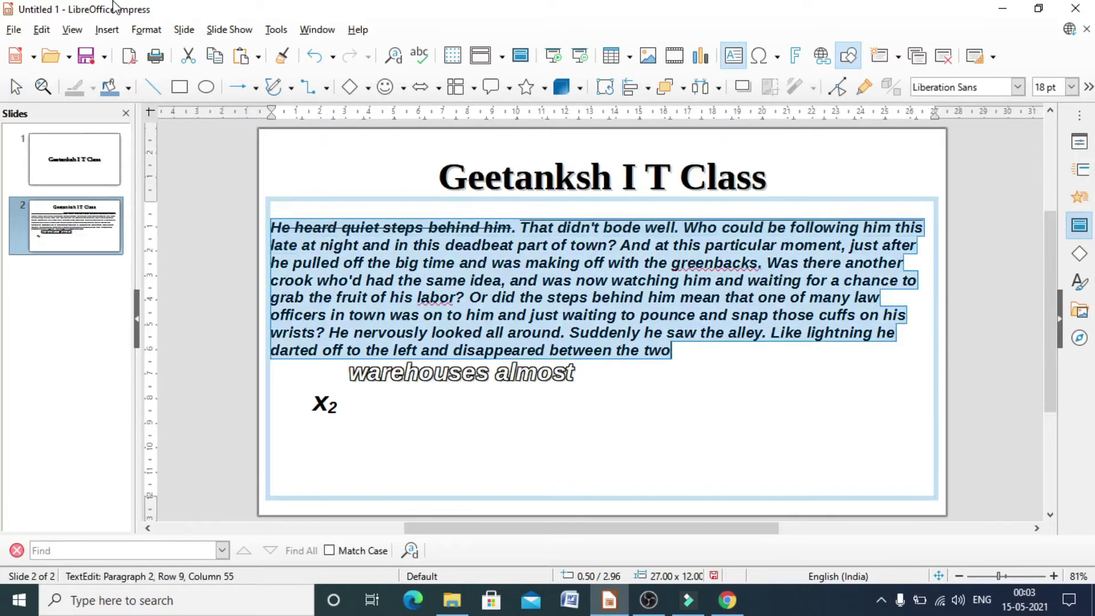
{"action": "left_click", "coordinate": [142, 34]}
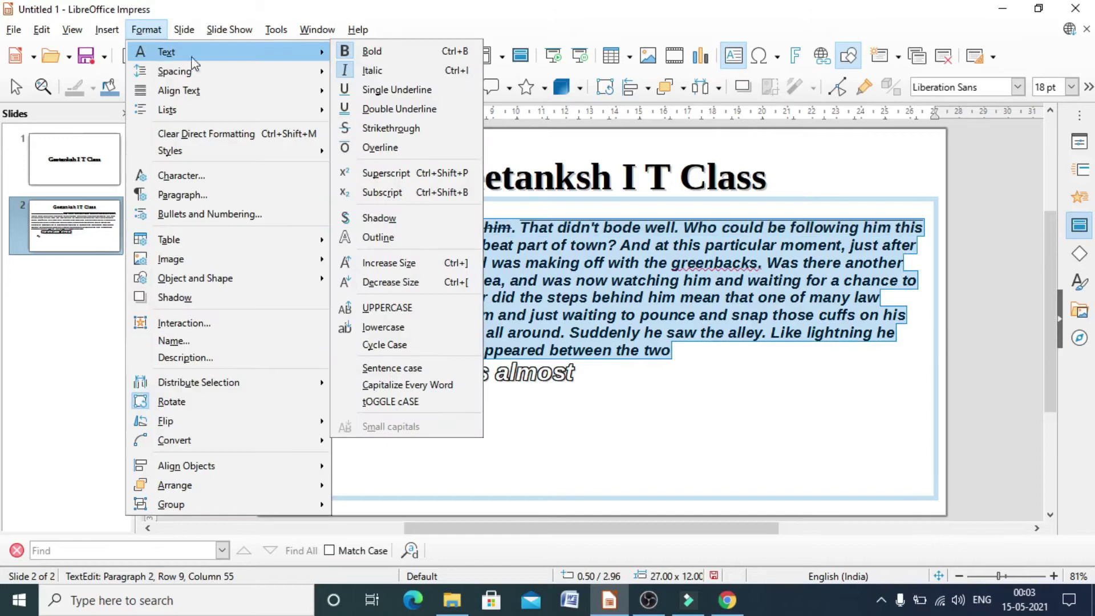
{"action": "left_click", "coordinate": [420, 306]}
{"action": "key", "text": "Escape"}
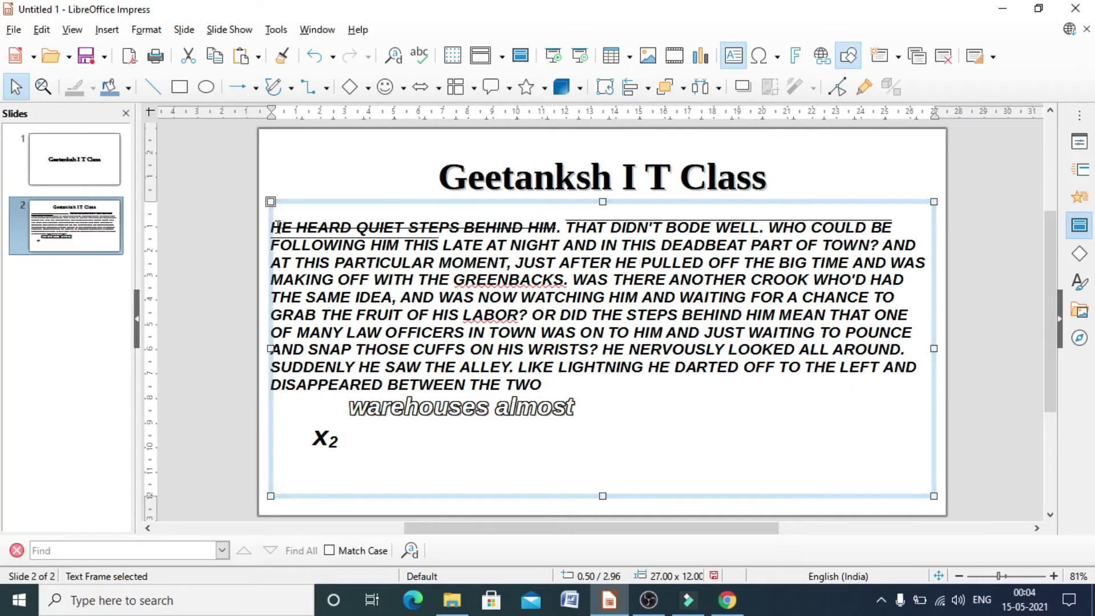
Convert the whole body paragraph on slide 2 to lowercase, leaving out "warehouses almost" and "x2"
{"action": "left_click_drag", "start_coordinate": [271, 227], "coordinate": [594, 384]}
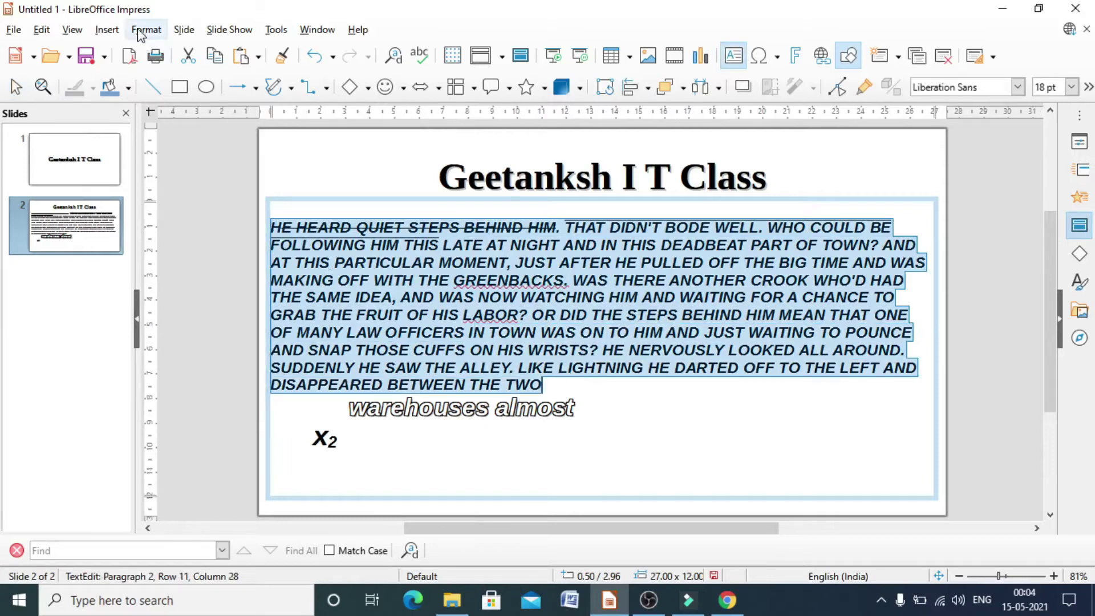
{"action": "left_click", "coordinate": [143, 32]}
{"action": "mouse_move", "coordinate": [166, 55]}
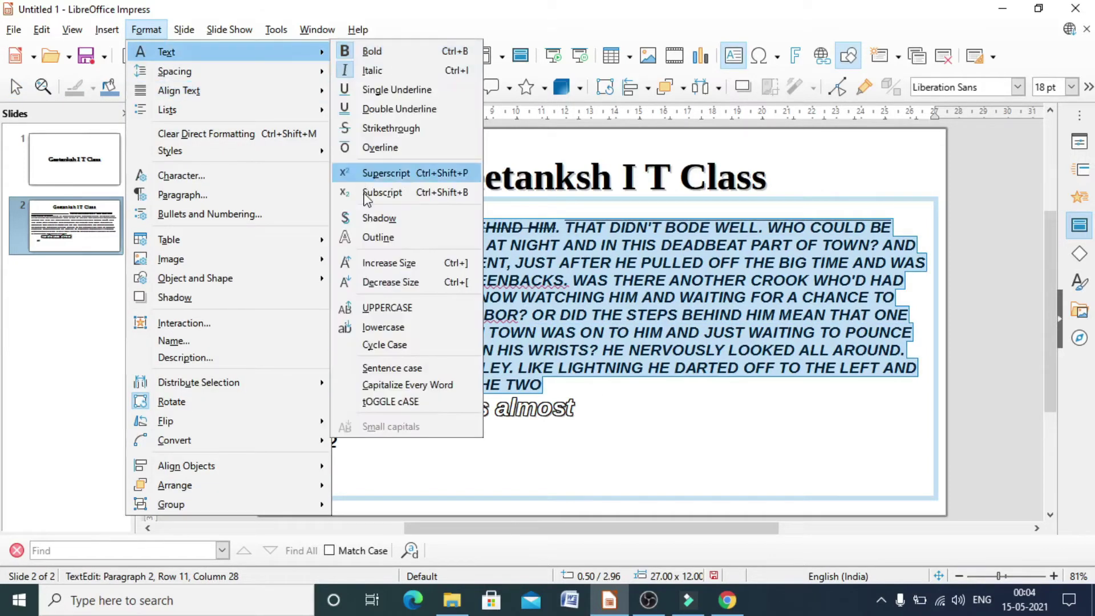
{"action": "left_click", "coordinate": [398, 329]}
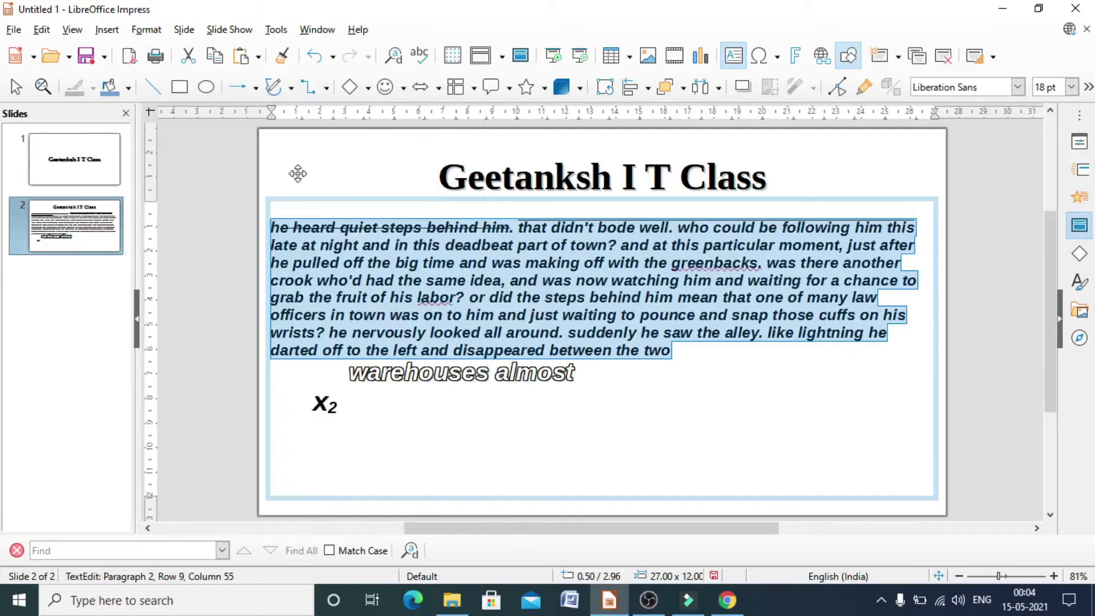
{"action": "key", "text": "Escape"}
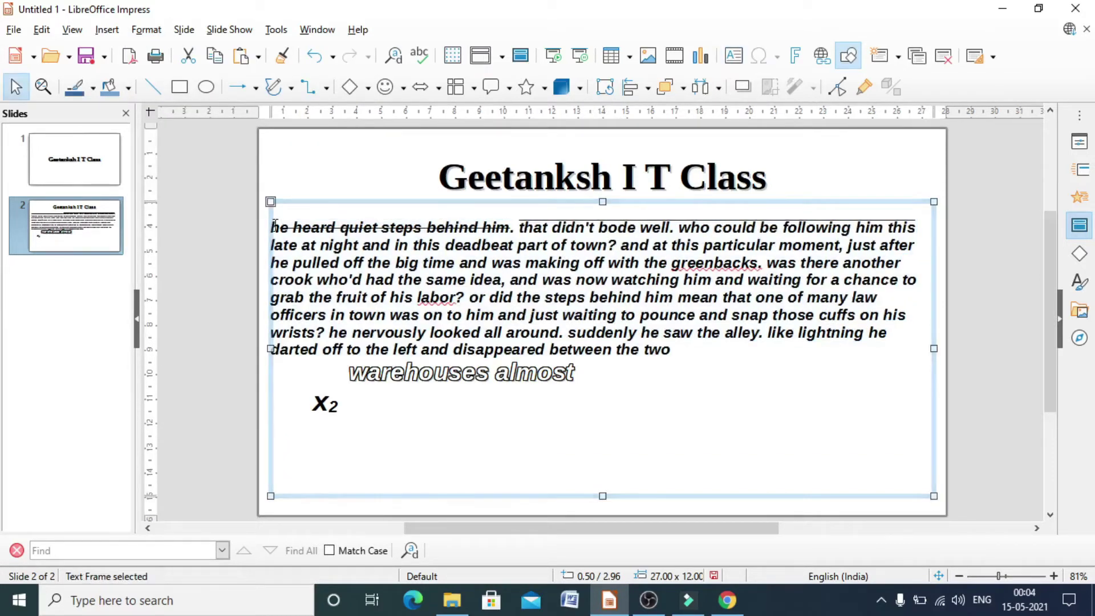
Apply Cycle Case once to the body text on slide 2, from "that didn't bode well" through "between the two"
{"action": "left_click_drag", "start_coordinate": [274, 226], "coordinate": [714, 356]}
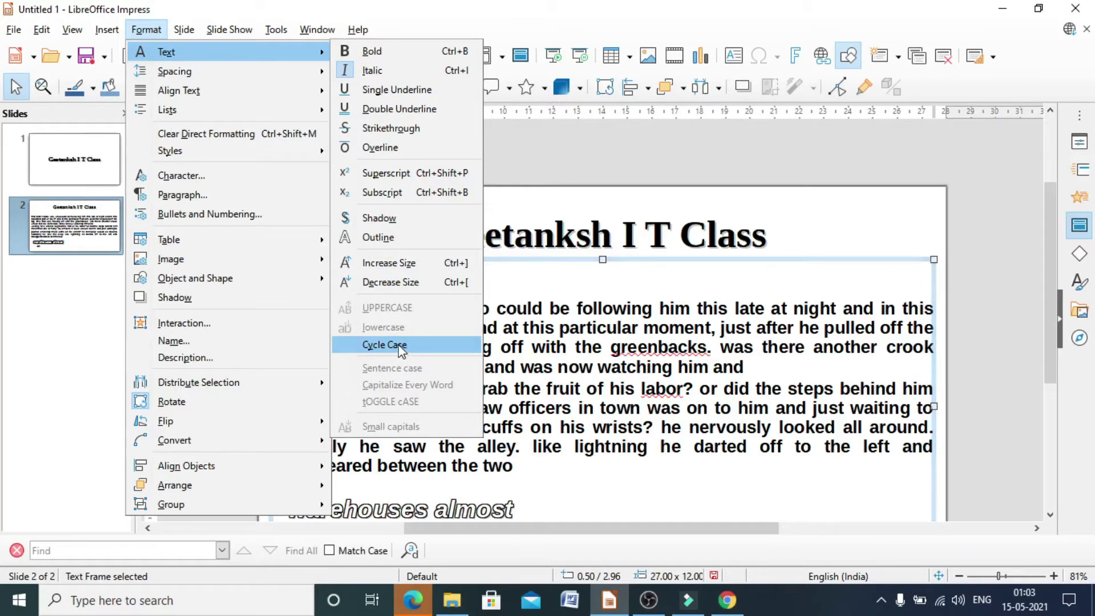
{"action": "left_click", "coordinate": [533, 434]}
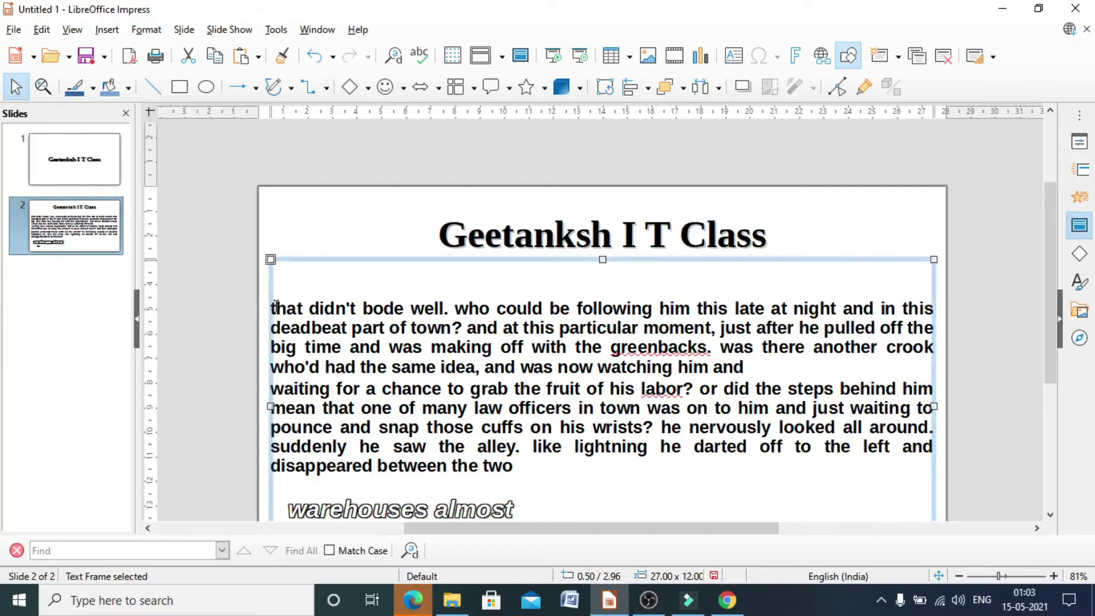
{"action": "left_click", "coordinate": [275, 308]}
{"action": "key", "text": "ctrl+a"}
{"action": "left_click", "coordinate": [150, 29]}
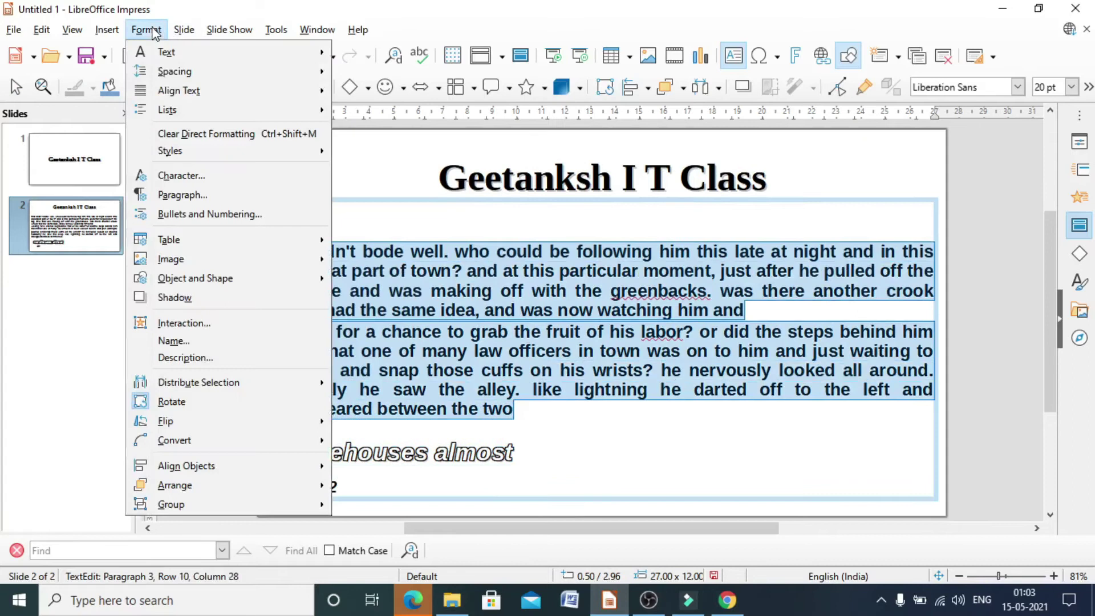
{"action": "mouse_move", "coordinate": [162, 46]}
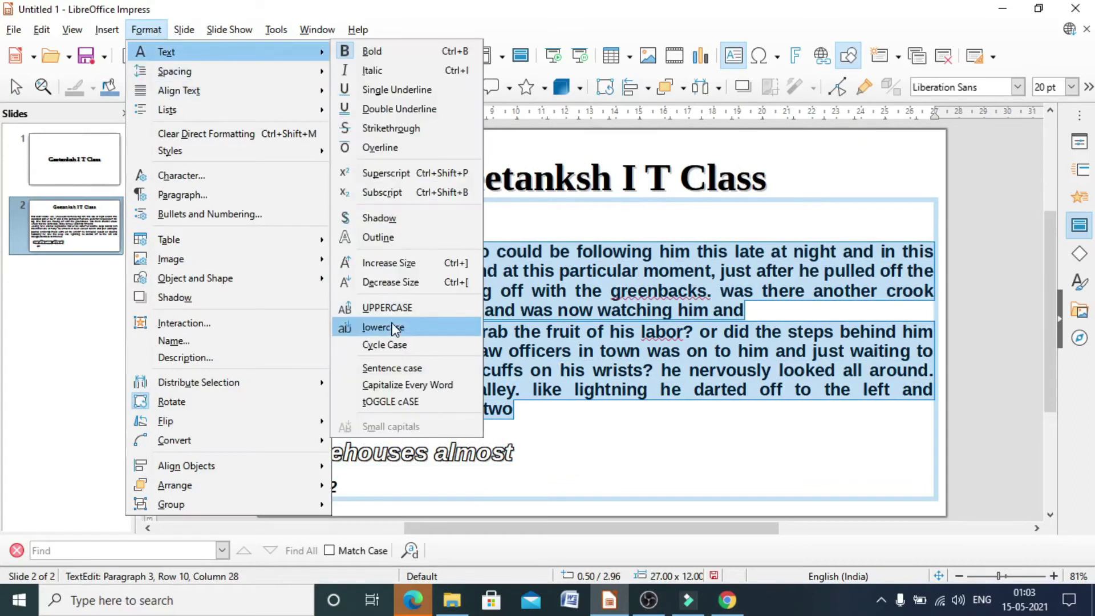
{"action": "left_click", "coordinate": [384, 345]}
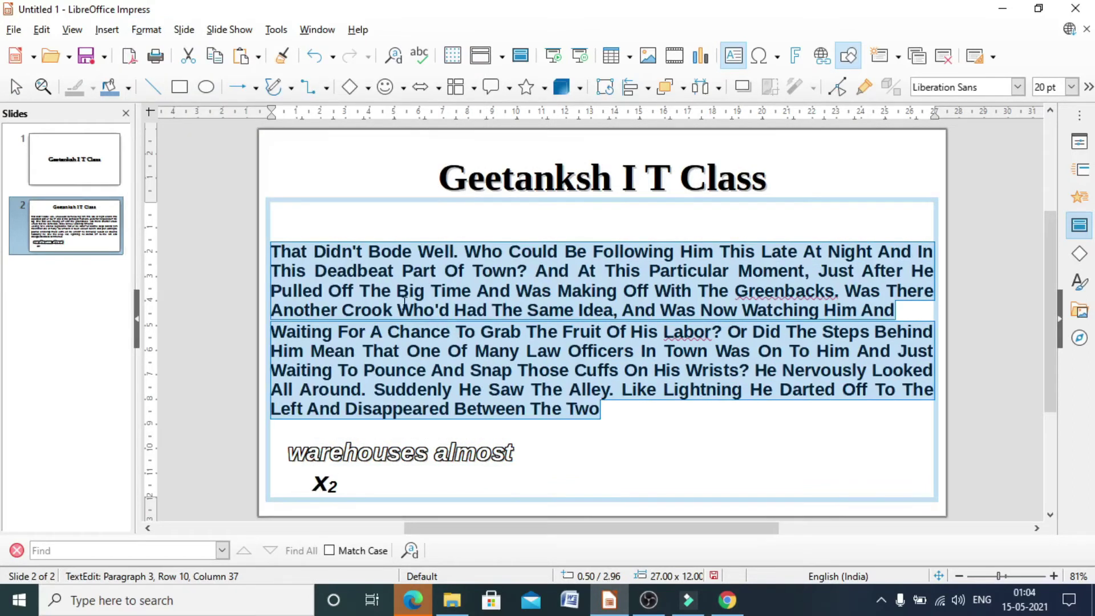
{"action": "key", "text": "Escape"}
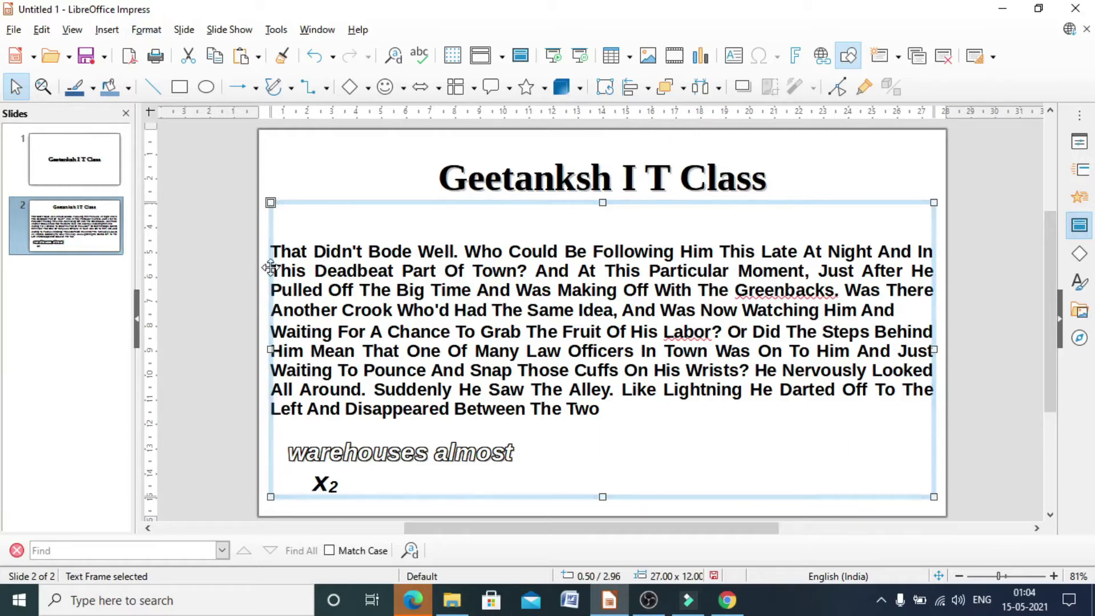
Convert the body text on slide 2, from "That Didn't Bode Well" through "Between The Two", to sentence case
{"action": "left_click_drag", "start_coordinate": [273, 250], "coordinate": [600, 409]}
{"action": "left_click", "coordinate": [146, 30]}
{"action": "mouse_move", "coordinate": [166, 52]}
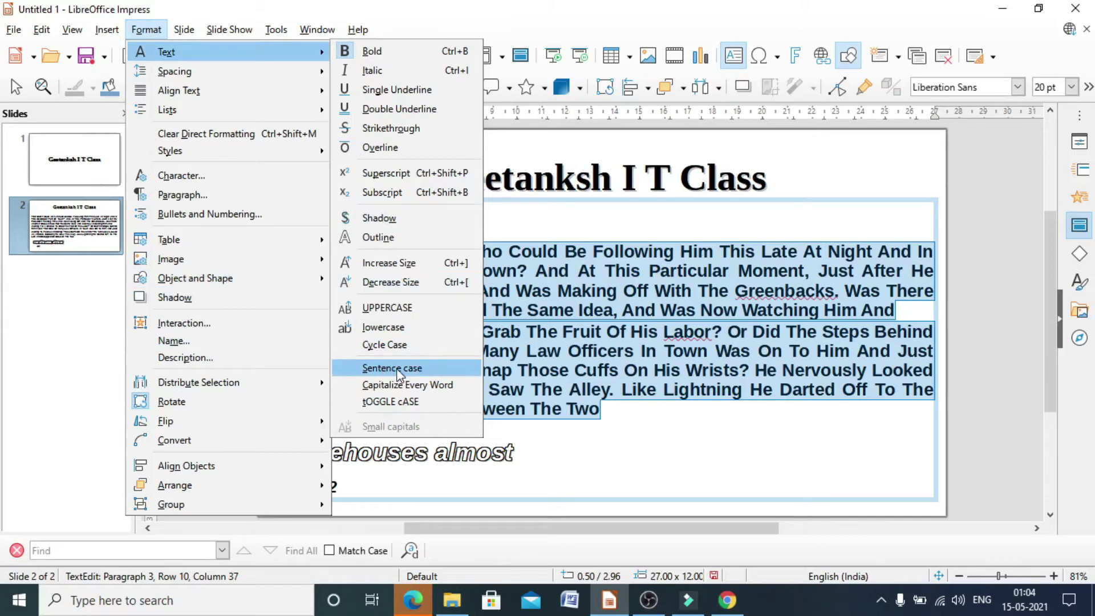
{"action": "left_click", "coordinate": [394, 368]}
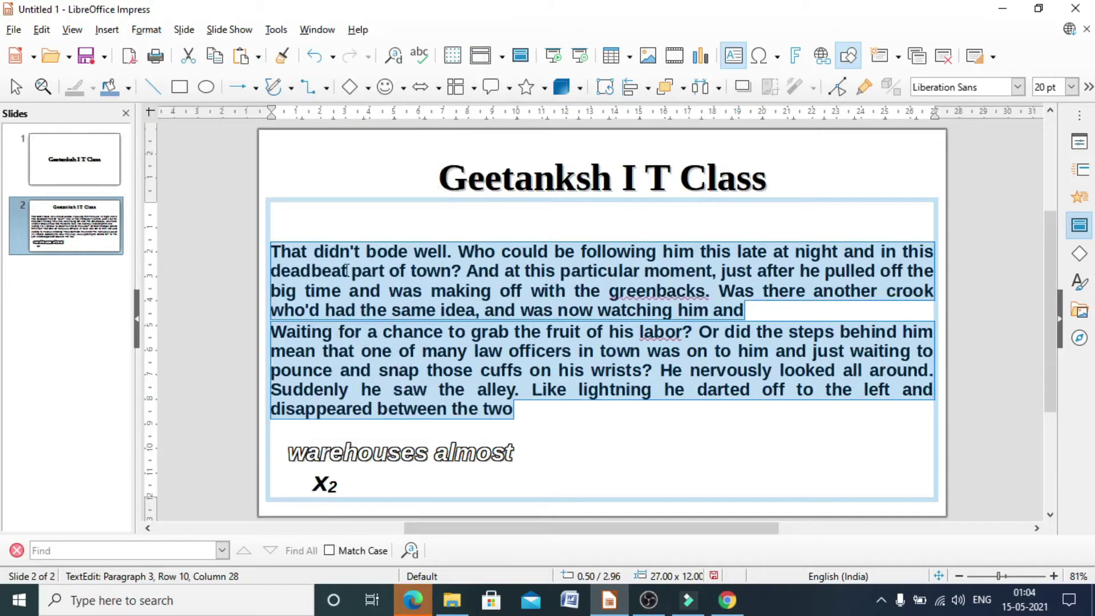
{"action": "left_click", "coordinate": [554, 421]}
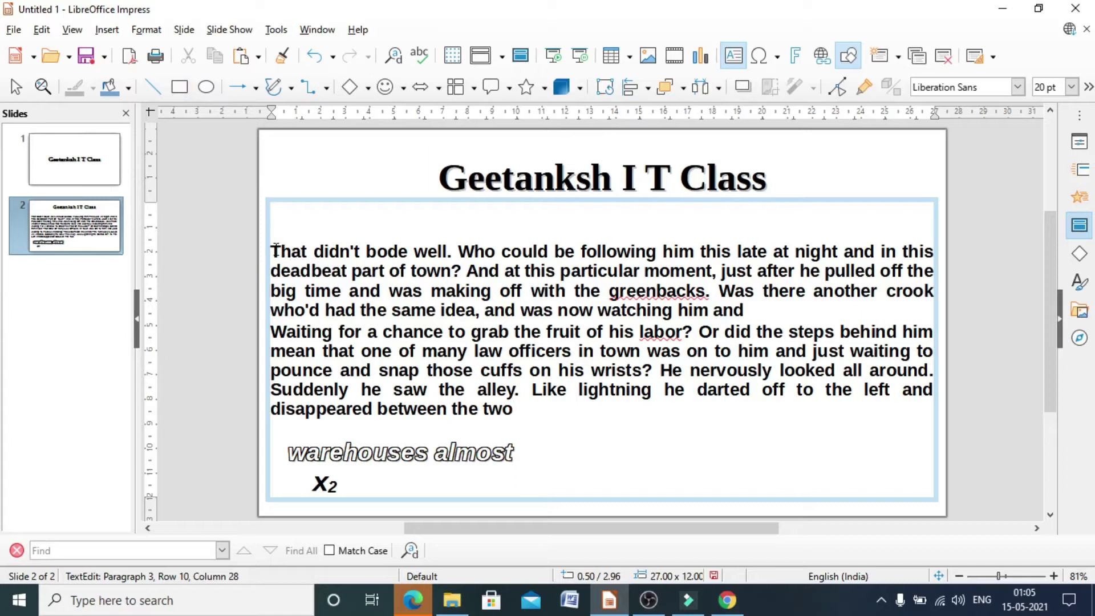
Apply Capitalize Every Word to the body text on slide 2, leaving out "warehouses almost" and "x2"
{"action": "left_click_drag", "start_coordinate": [274, 250], "coordinate": [543, 428]}
{"action": "left_click", "coordinate": [146, 29]}
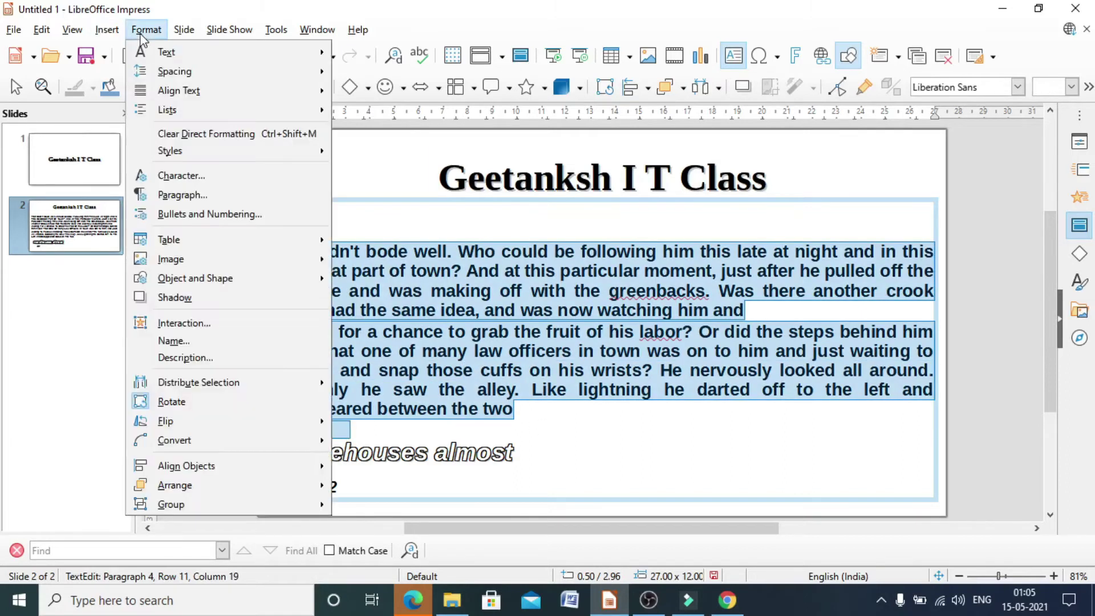
{"action": "mouse_move", "coordinate": [165, 51]}
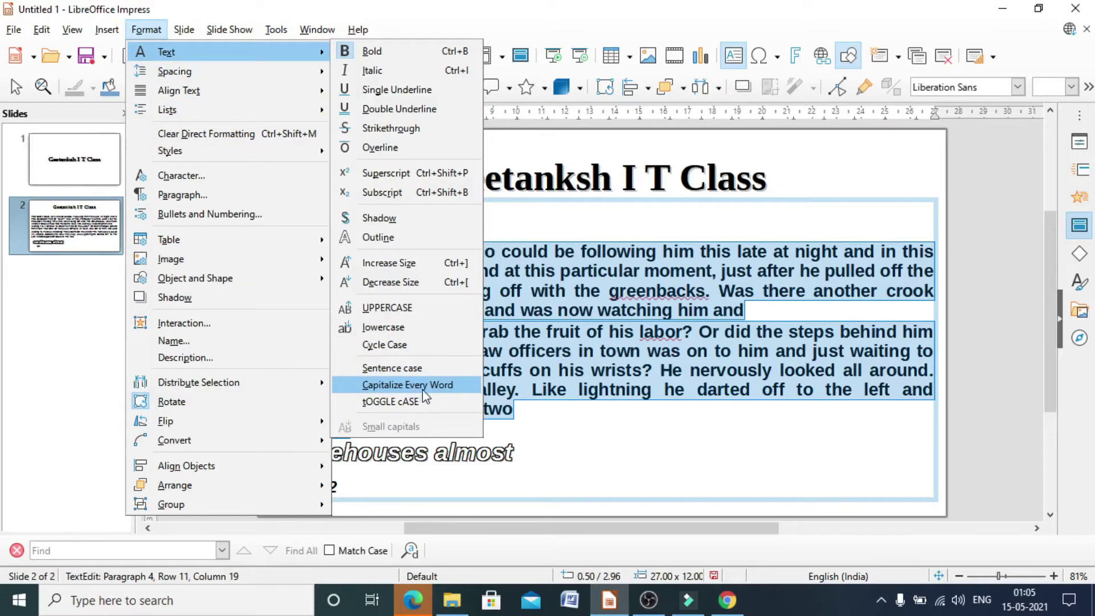
{"action": "left_click", "coordinate": [562, 434]}
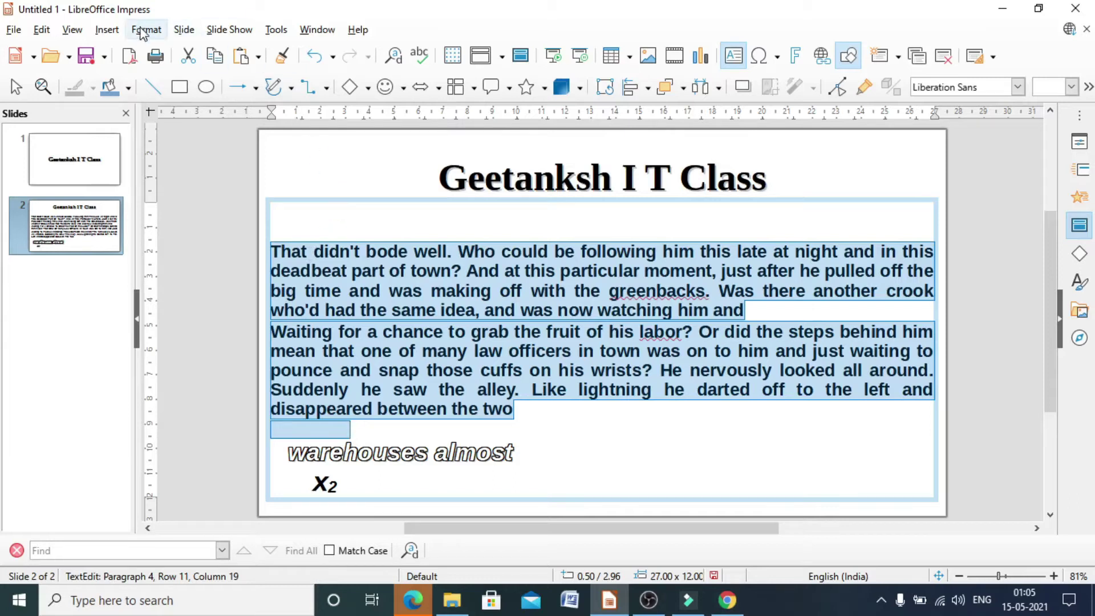
{"action": "left_click", "coordinate": [145, 32]}
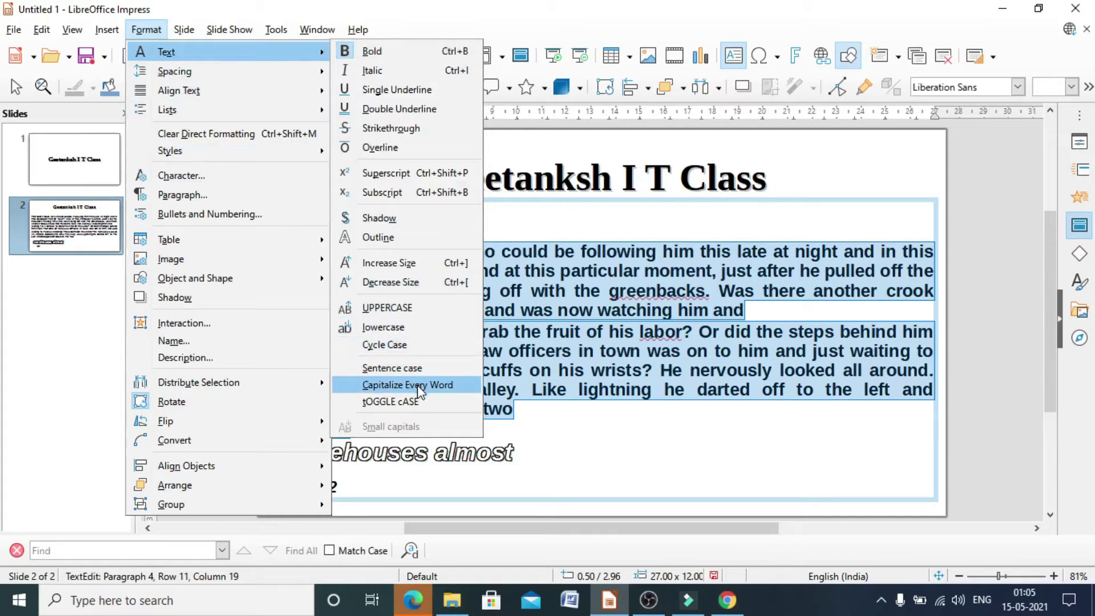
{"action": "left_click", "coordinate": [418, 386]}
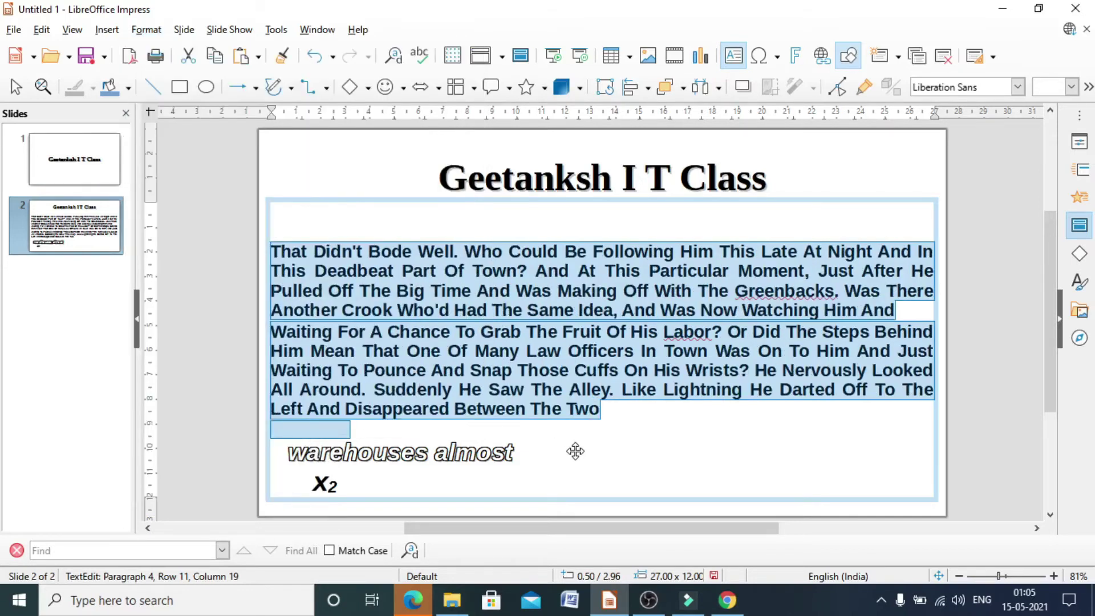
{"action": "key", "text": "Escape"}
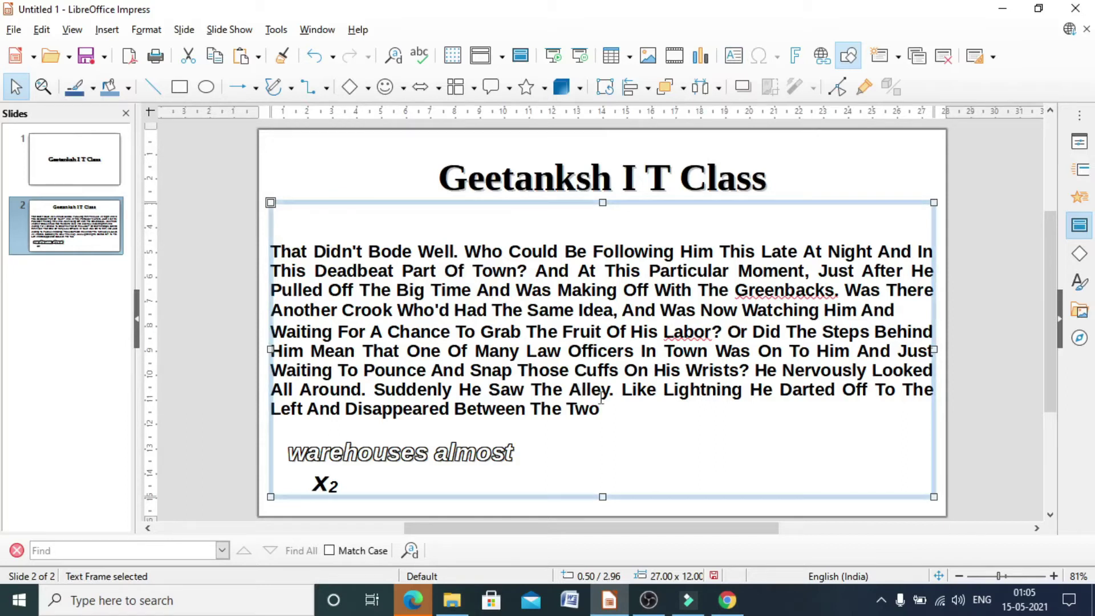
Apply Toggle Case to the body text on slide 2, from "That Didn't Bode Well" through "Between The Two"
{"action": "left_click", "coordinate": [146, 30]}
{"action": "mouse_move", "coordinate": [156, 51]}
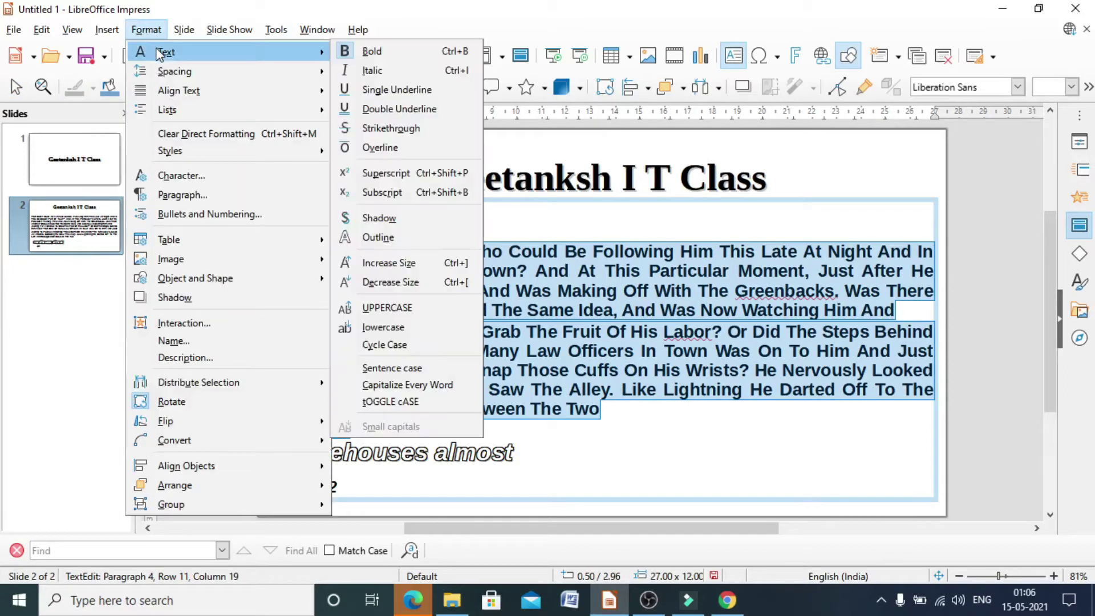
{"action": "left_click", "coordinate": [392, 402]}
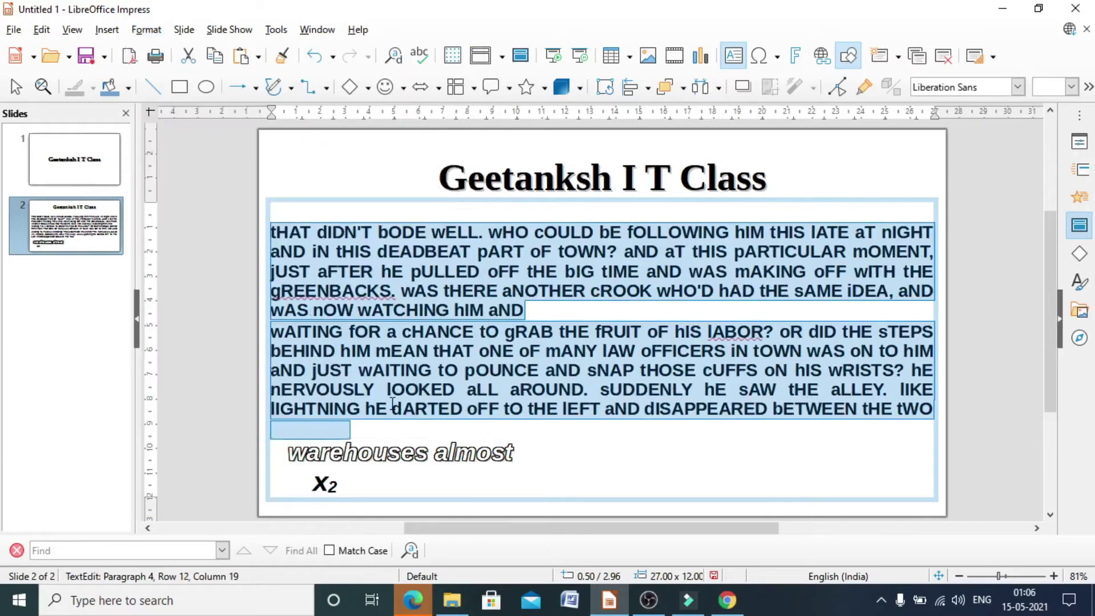
{"action": "key", "text": "Escape"}
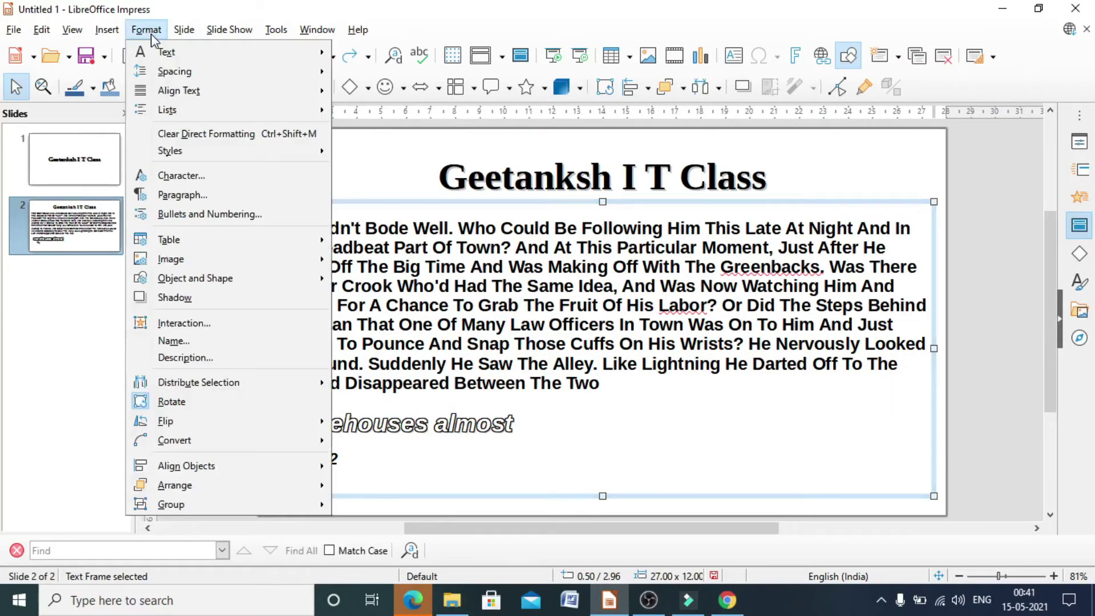
Set the line spacing of the body paragraph on slide 2, ending at "Between The Two", to 1.5
{"action": "mouse_move", "coordinate": [202, 75]}
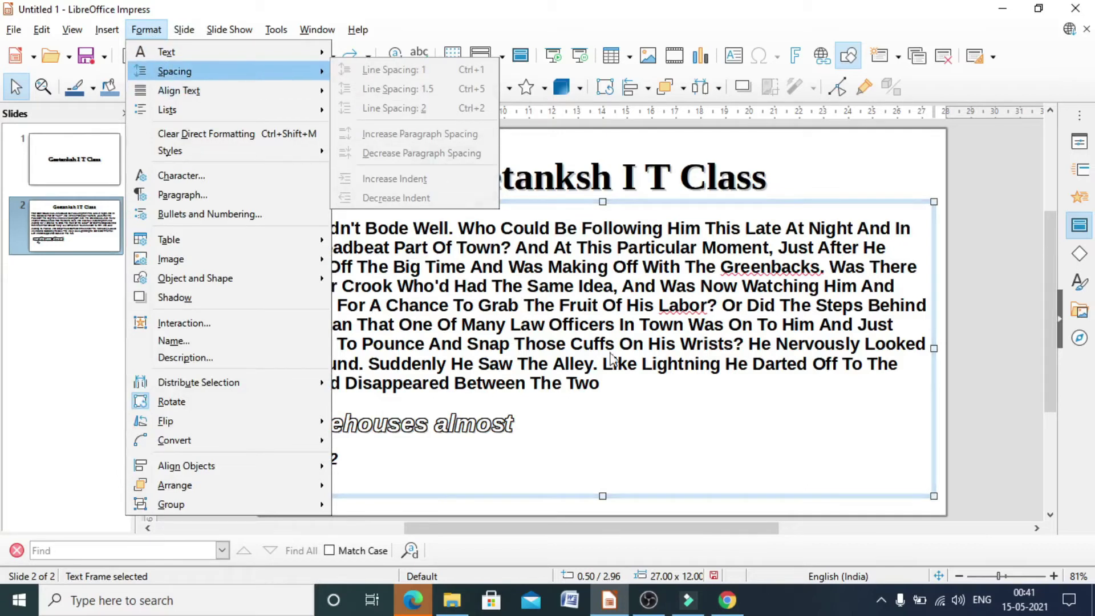
{"action": "left_click", "coordinate": [410, 294]}
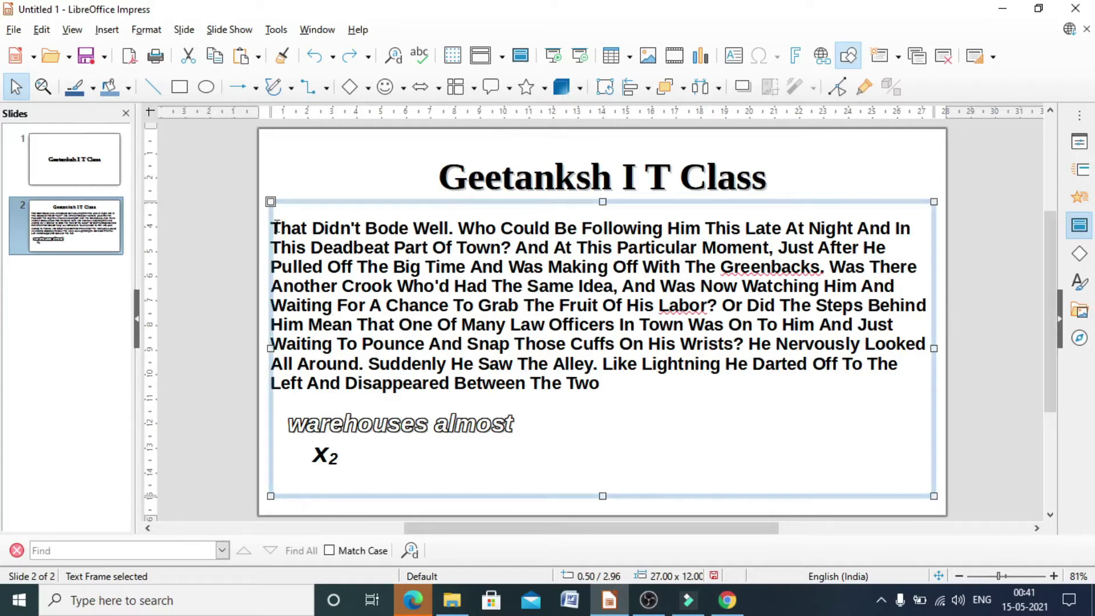
{"action": "left_click_drag", "start_coordinate": [274, 227], "coordinate": [617, 391]}
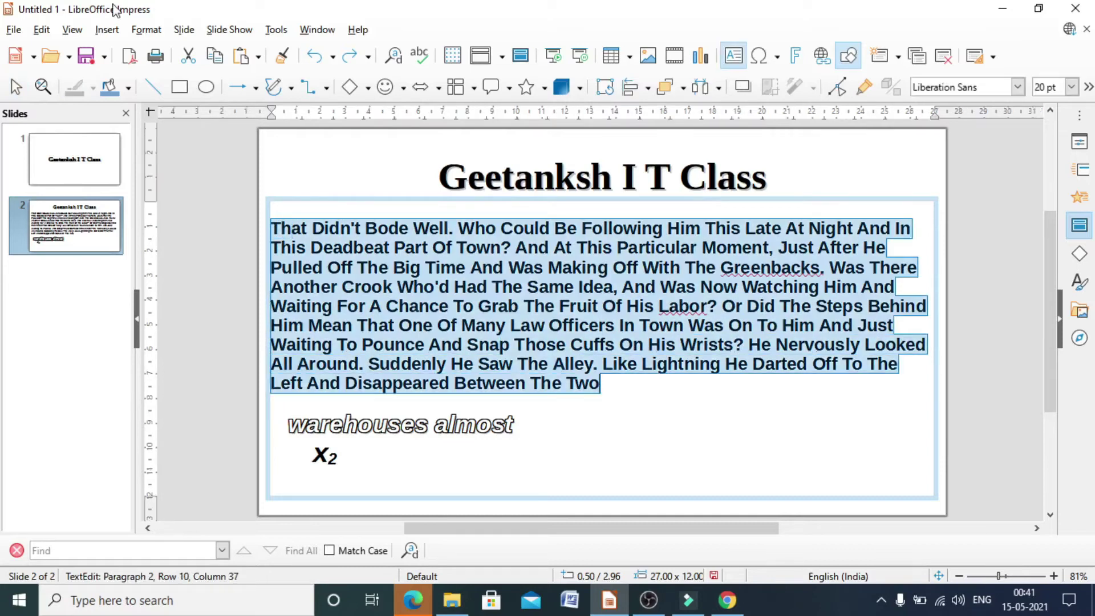
{"action": "left_click", "coordinate": [147, 31]}
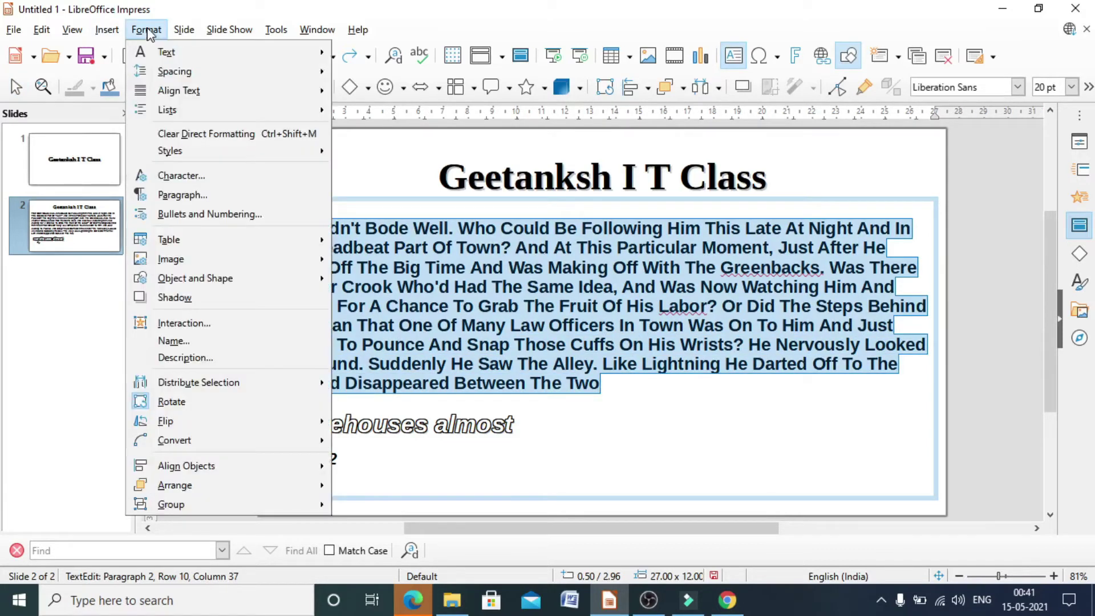
{"action": "mouse_move", "coordinate": [192, 75]}
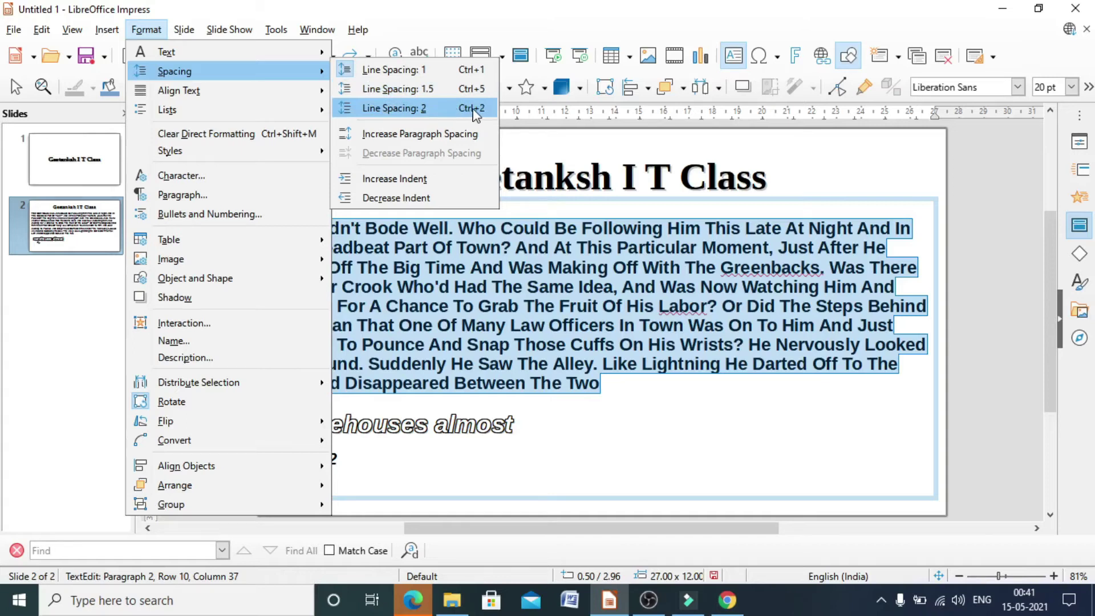
{"action": "left_click", "coordinate": [440, 88]}
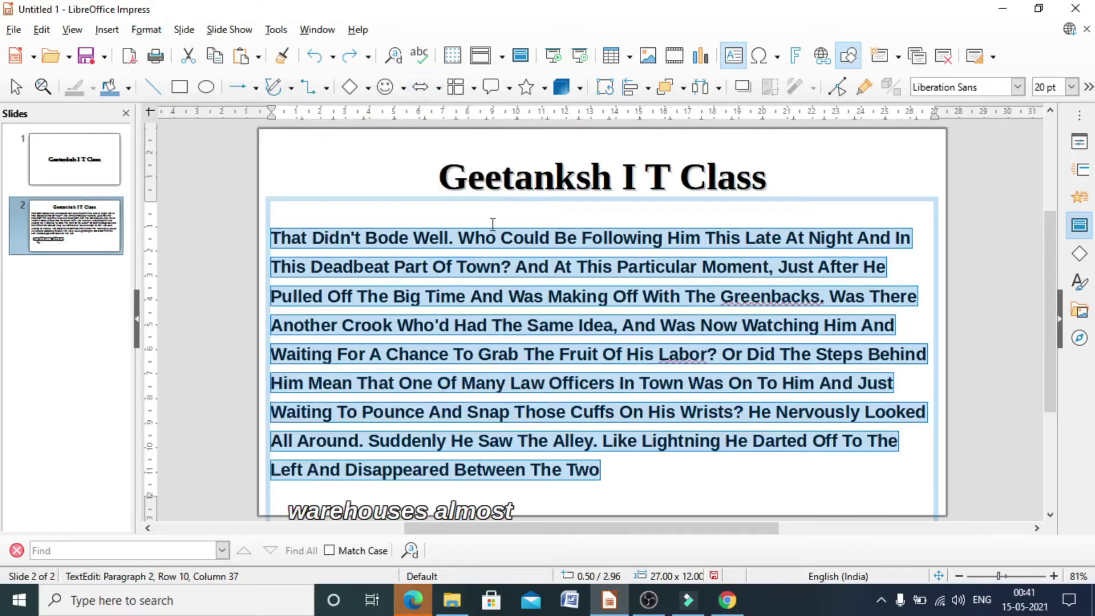
{"action": "key", "text": "Escape"}
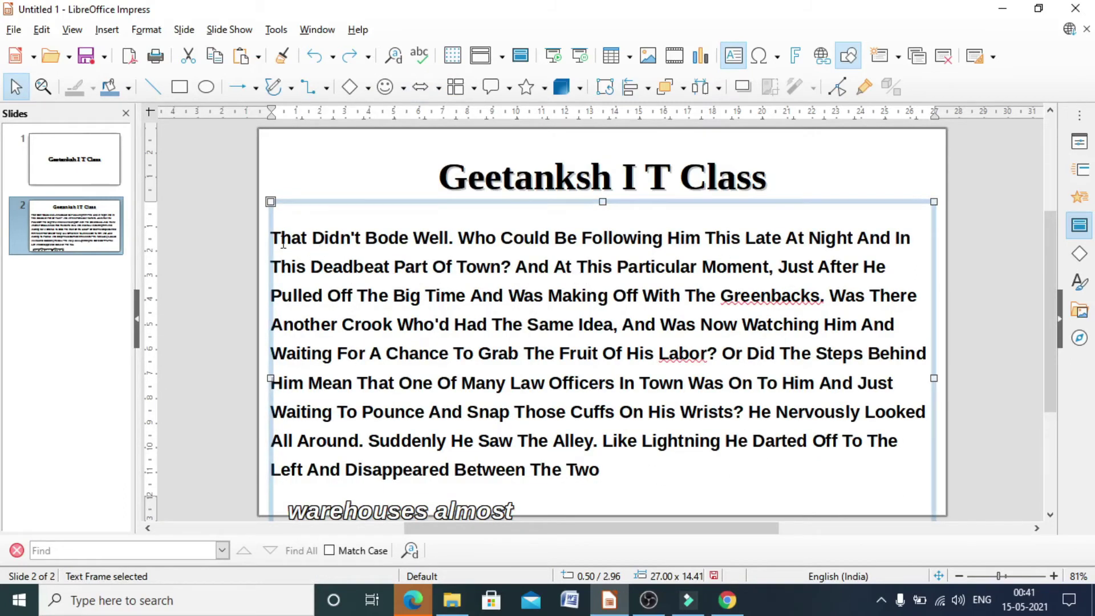
Set the line spacing of the body text on slide 2, through "Between The Two", to 2
{"action": "left_click_drag", "start_coordinate": [273, 236], "coordinate": [646, 483]}
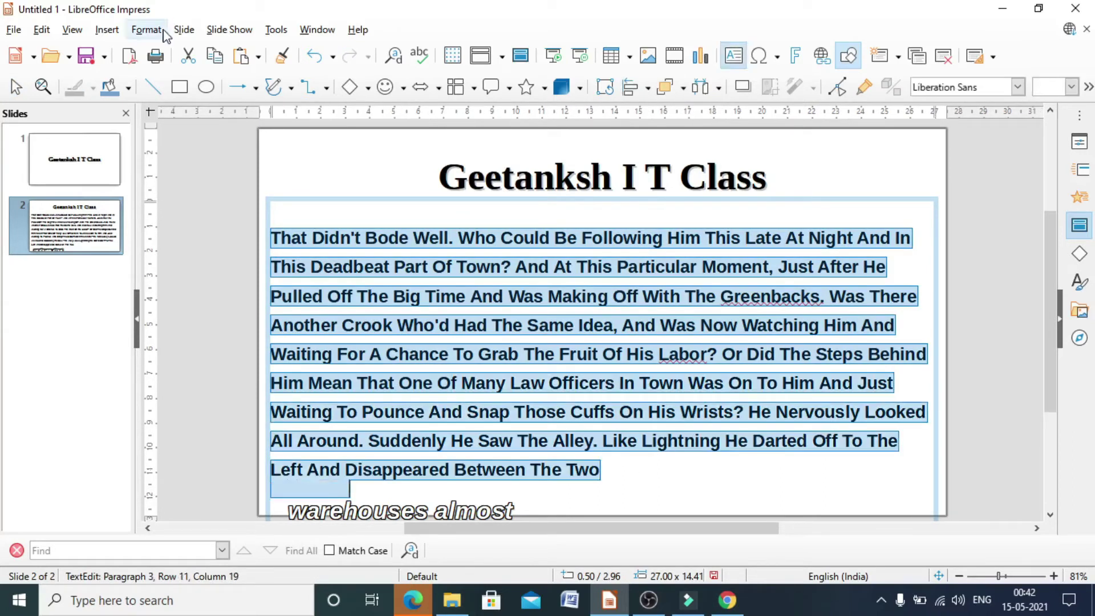
{"action": "left_click", "coordinate": [162, 32]}
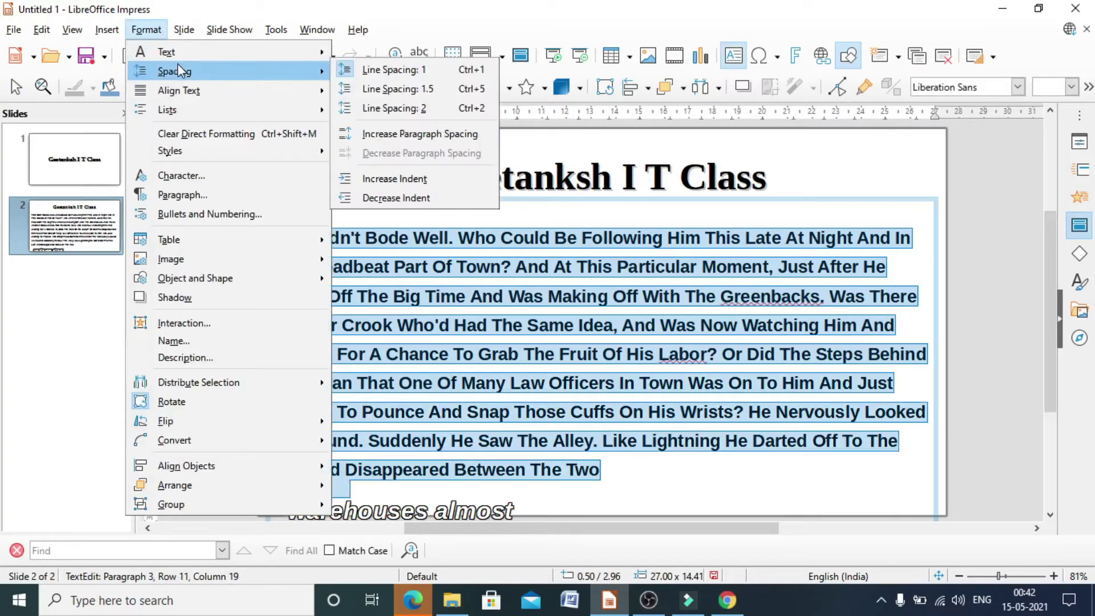
{"action": "left_click", "coordinate": [367, 108]}
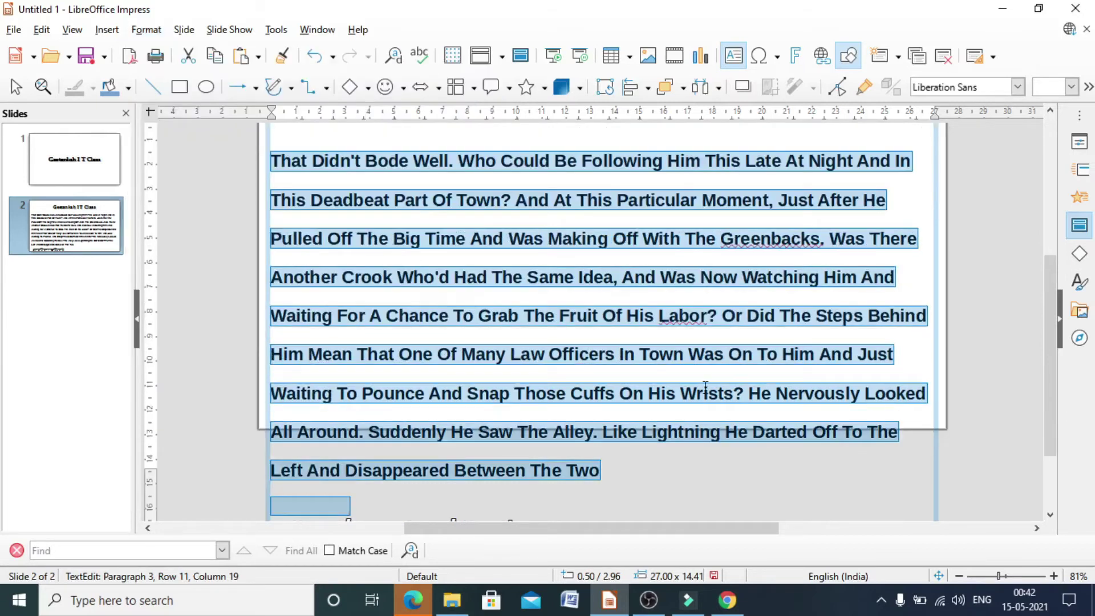
{"action": "left_click", "coordinate": [928, 354]}
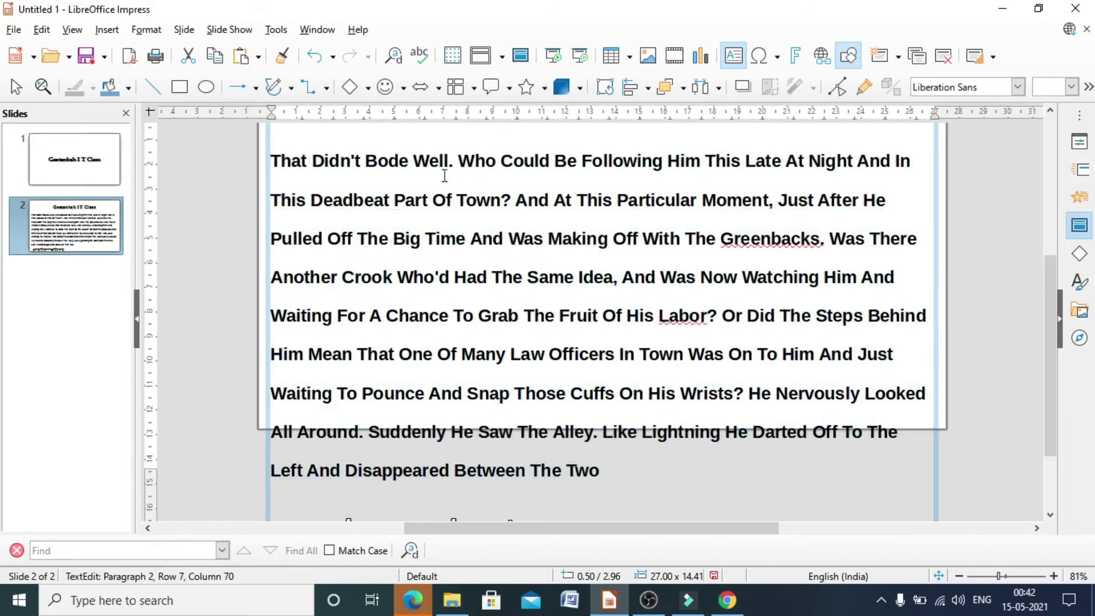
Undo the last two line spacing changes on the slide 2 body text
{"action": "key", "text": "ctrl+z"}
{"action": "key", "text": "ctrl+z"}
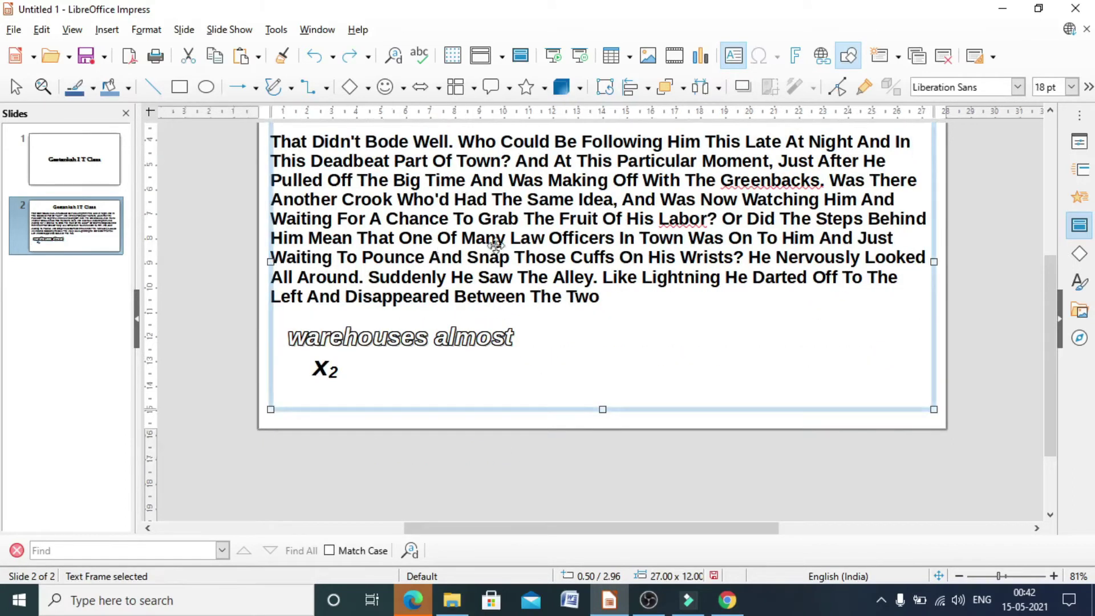
{"action": "scroll", "coordinate": [599, 343], "scroll_direction": "up", "scroll_amount": 1}
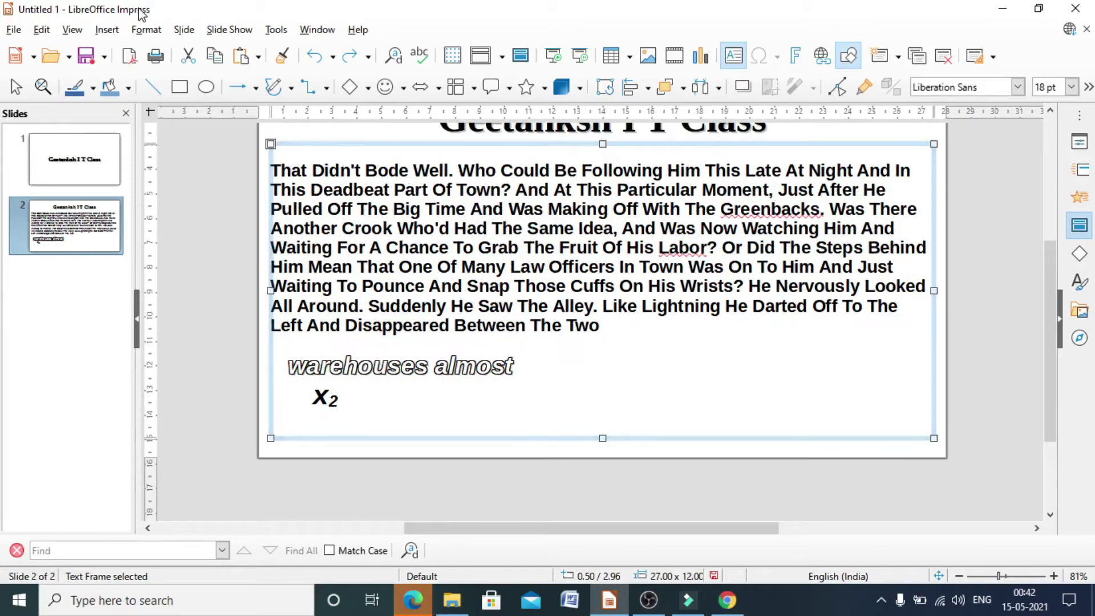
{"action": "left_click", "coordinate": [146, 29]}
{"action": "mouse_move", "coordinate": [172, 81]}
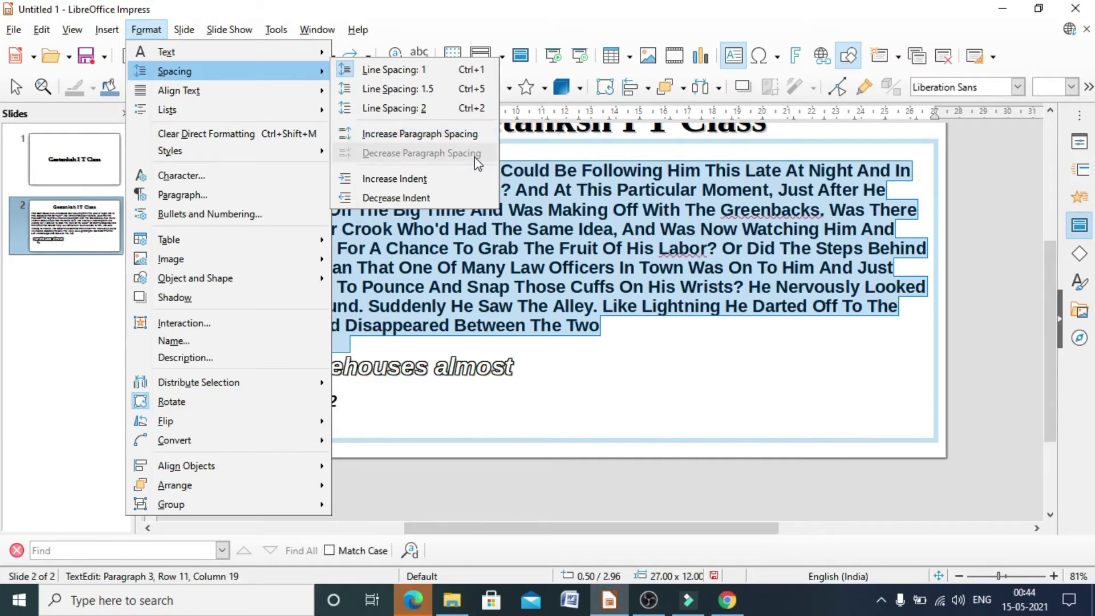
{"action": "left_click", "coordinate": [679, 345]}
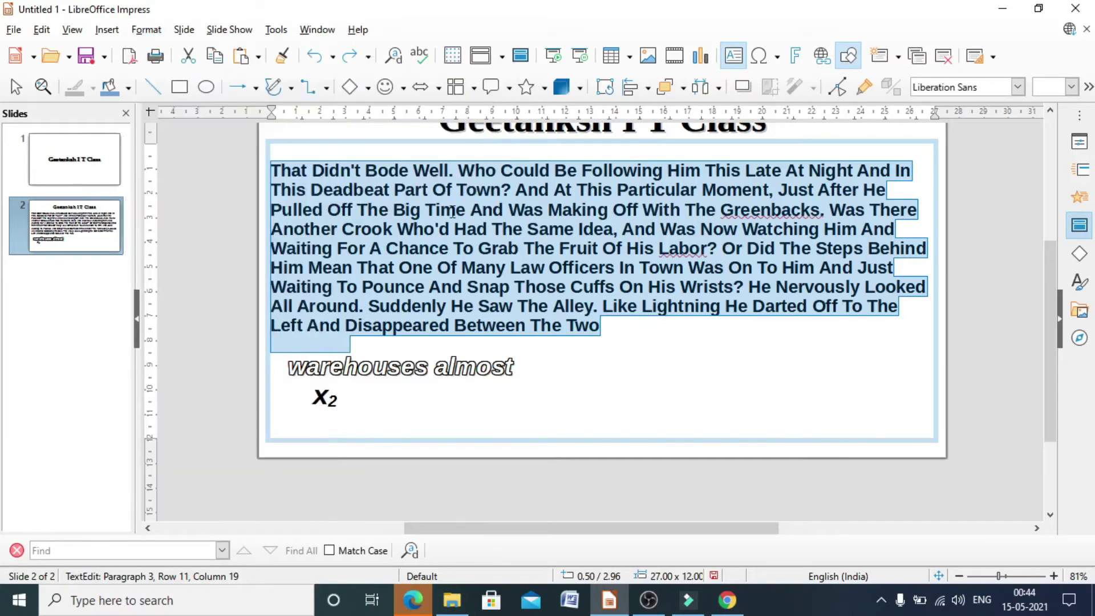
{"action": "left_click", "coordinate": [742, 353]}
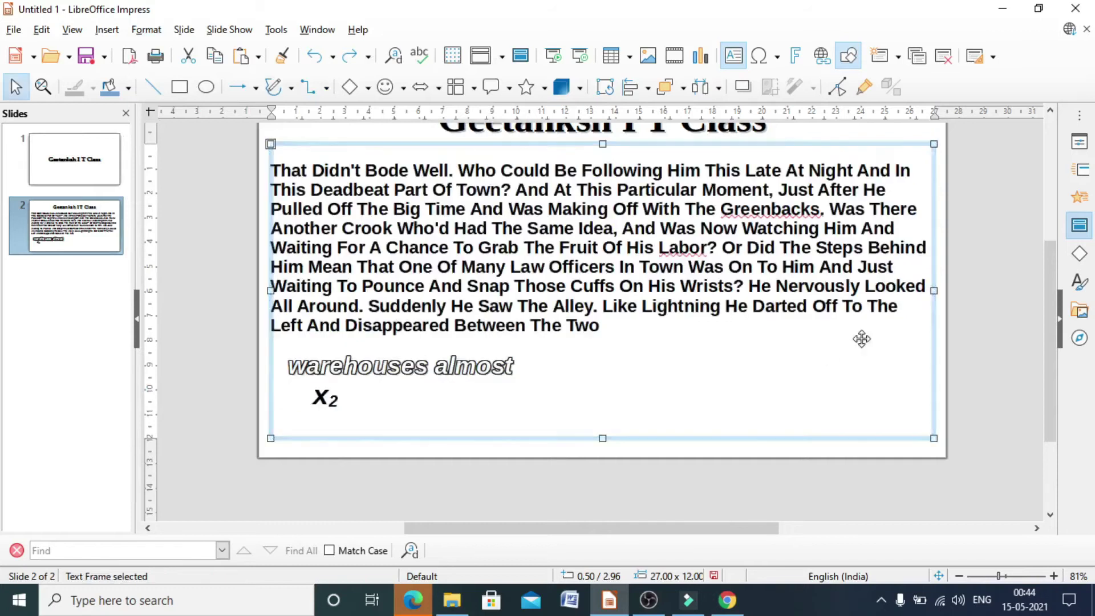
Split the body paragraph on slide 2 after "Watching Him And", leaving a blank line before "Waiting For A Chance"
{"action": "left_click", "coordinate": [899, 229]}
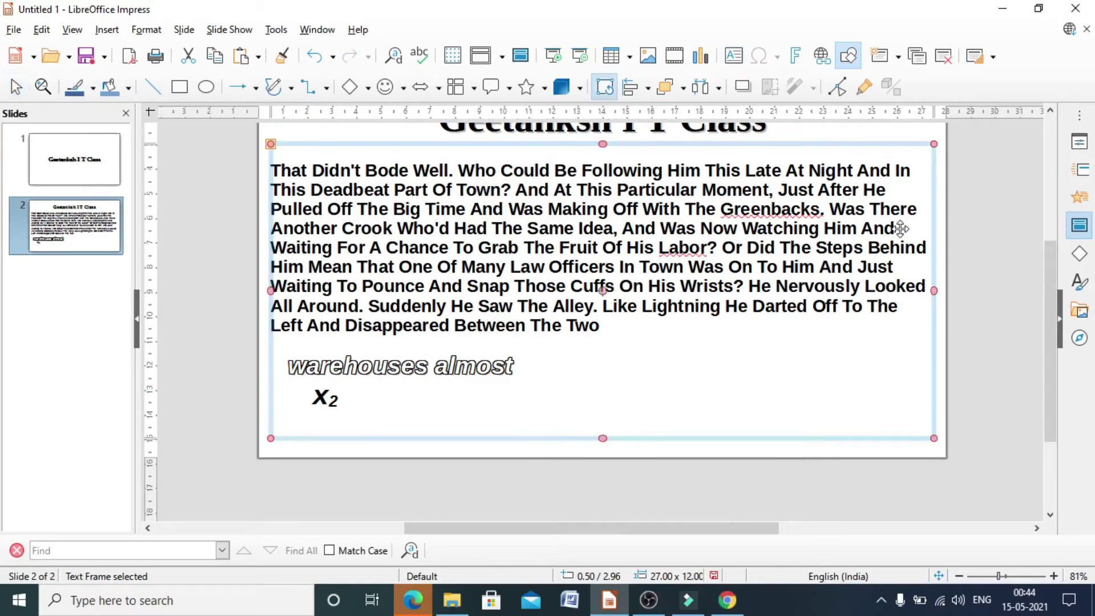
{"action": "left_click", "coordinate": [896, 229]}
{"action": "key", "text": "Return"}
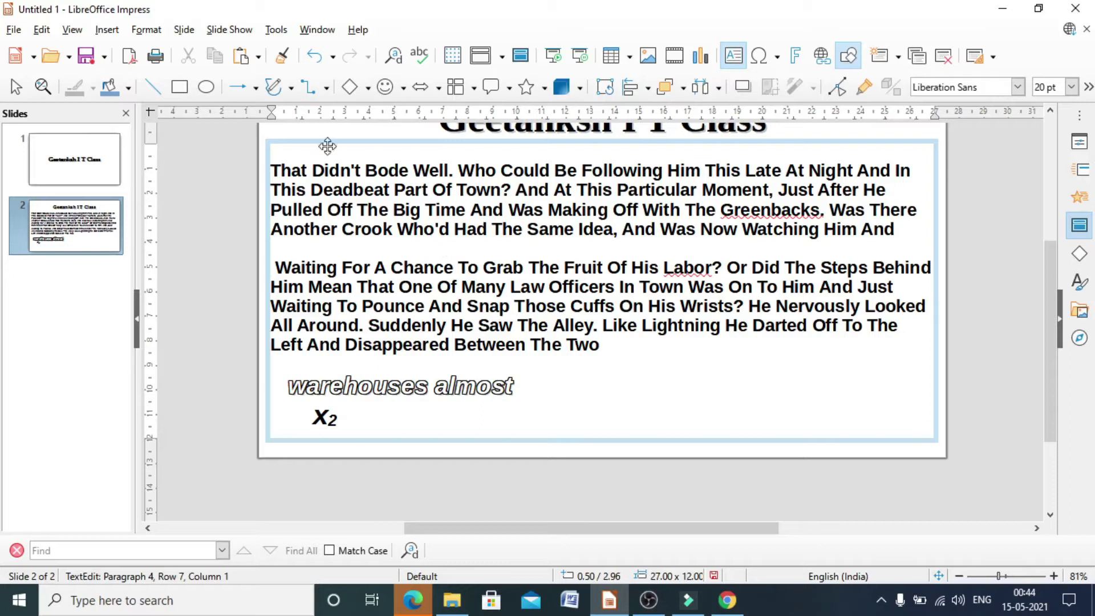
Increase the paragraph spacing by one increment for the first body paragraph, from "That Didn't Bode Well" to "Watching Him And"
{"action": "left_click_drag", "start_coordinate": [271, 170], "coordinate": [769, 237]}
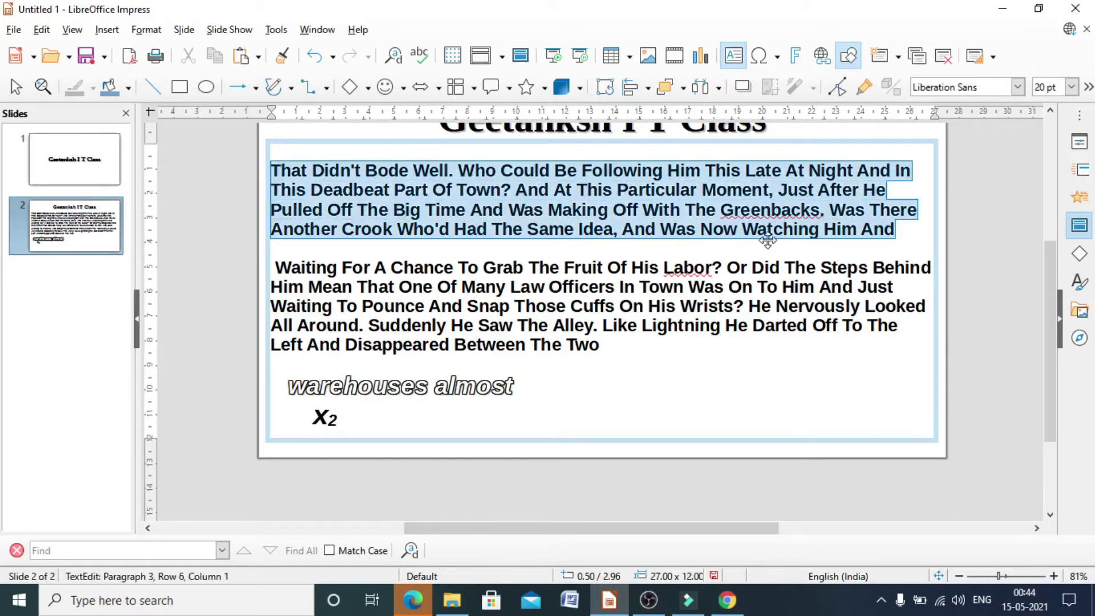
{"action": "left_click", "coordinate": [151, 32]}
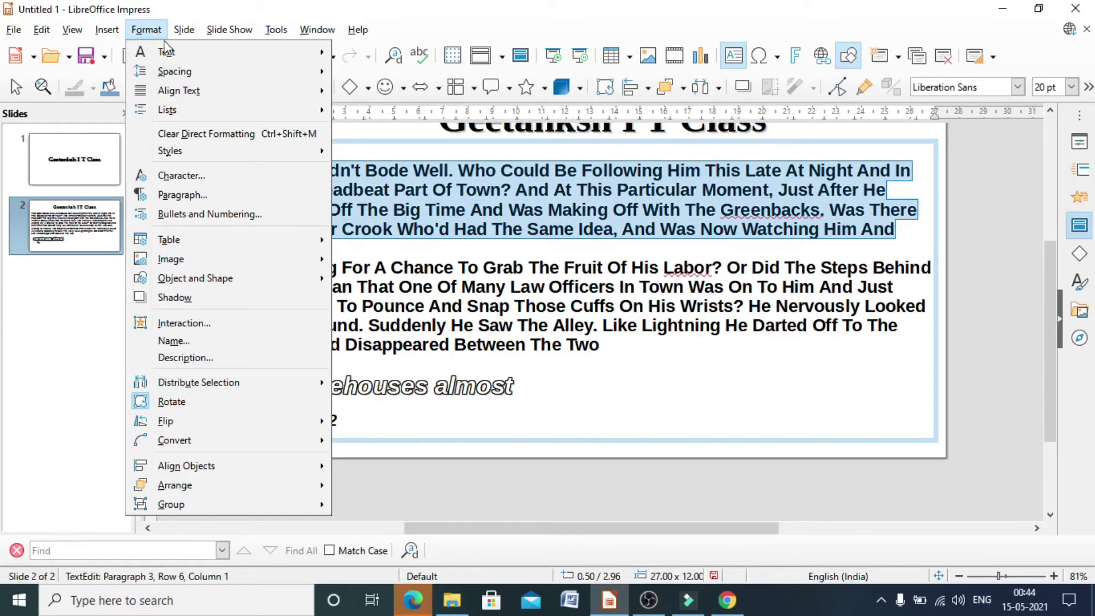
{"action": "mouse_move", "coordinate": [177, 72]}
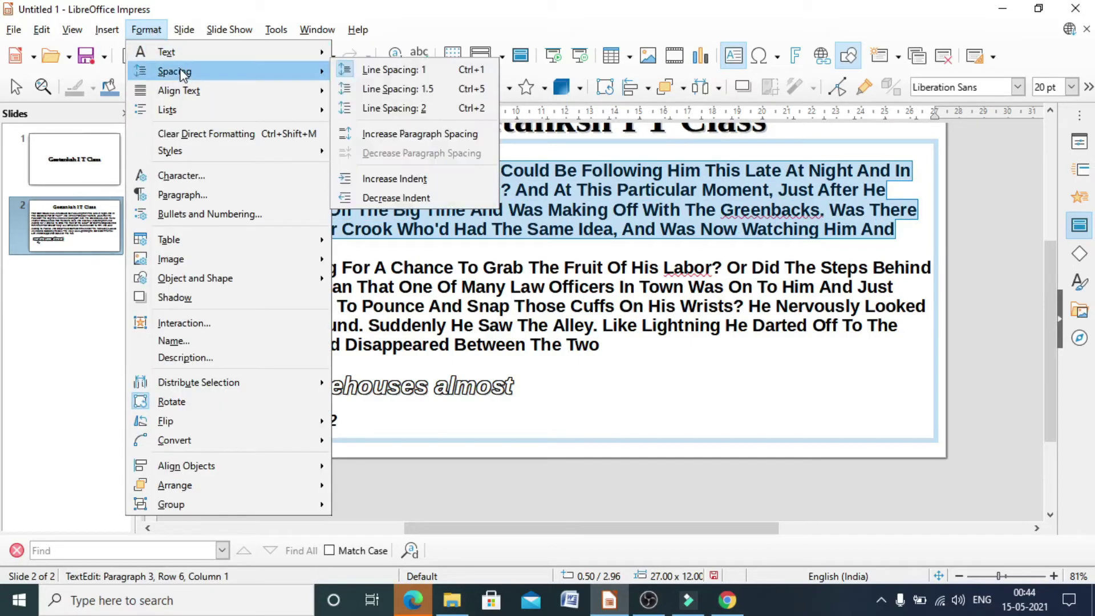
{"action": "left_click", "coordinate": [373, 136]}
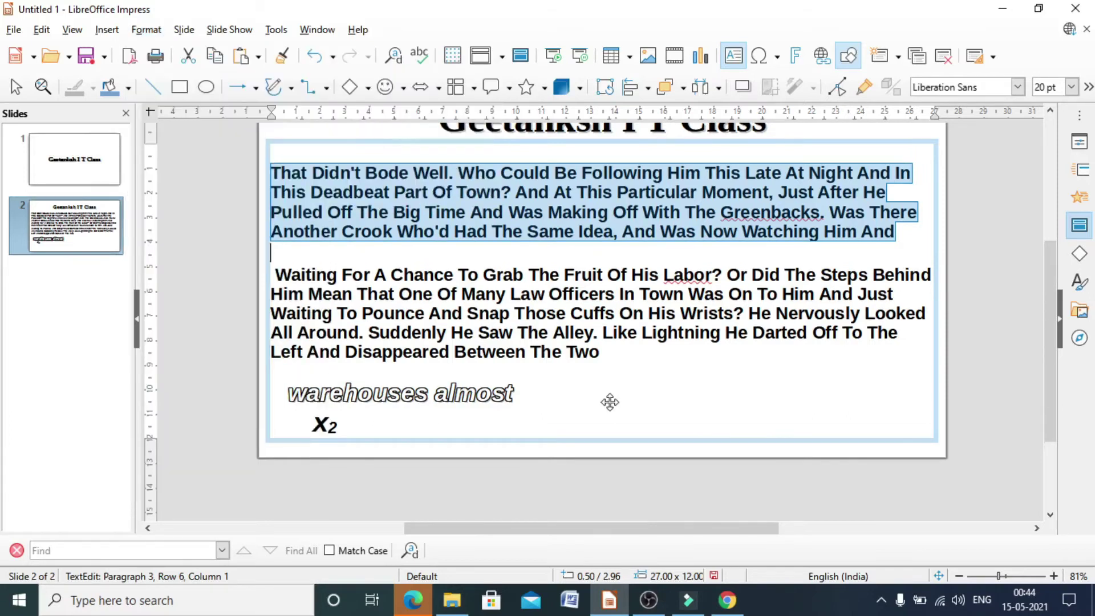
{"action": "key", "text": "Escape"}
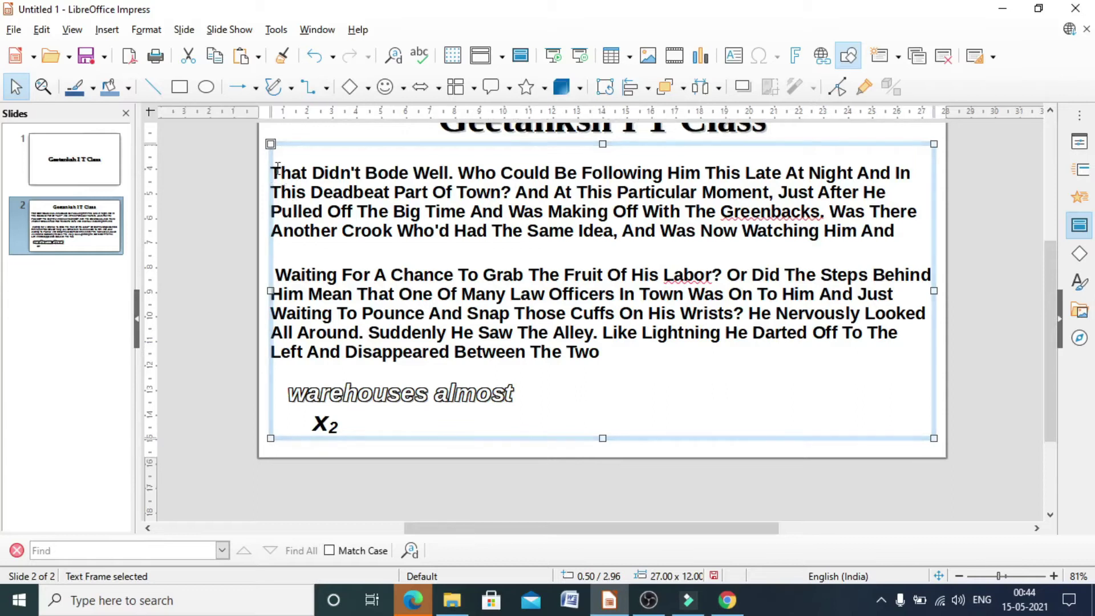
Decrease the paragraph spacing by one increment for the first body paragraph on slide 2, ending at "Watching Him And"
{"action": "left_click_drag", "start_coordinate": [281, 171], "coordinate": [902, 233]}
{"action": "left_click", "coordinate": [146, 29]}
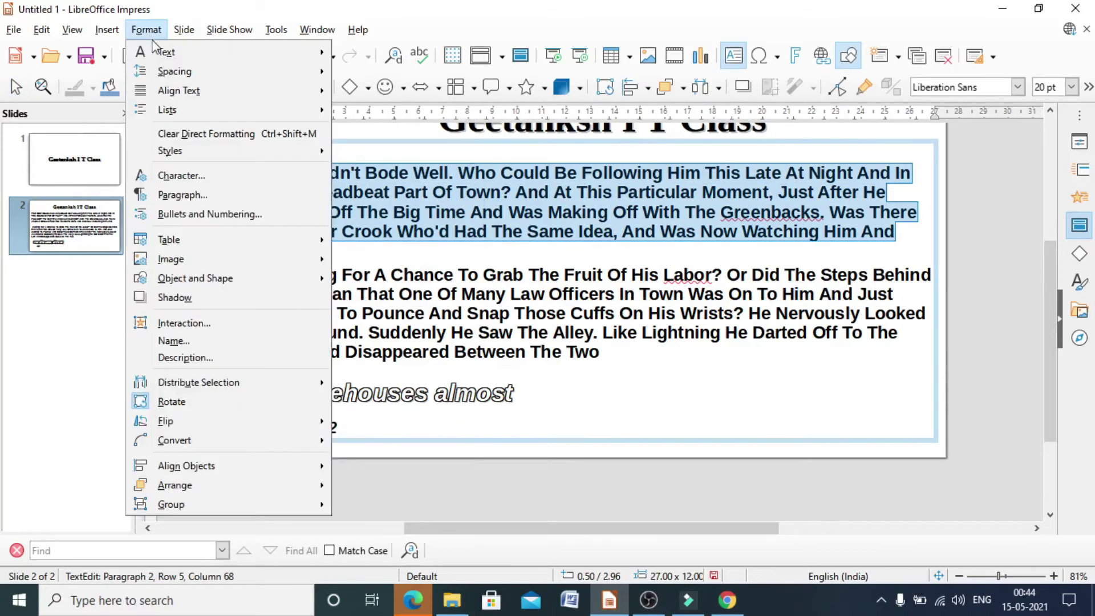
{"action": "mouse_move", "coordinate": [169, 79]}
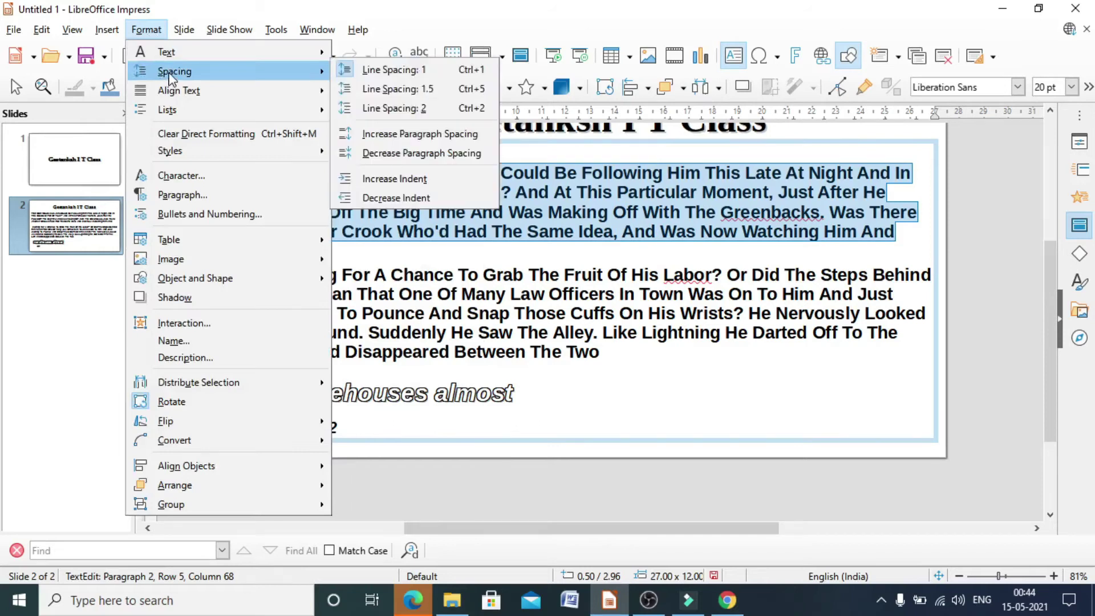
{"action": "left_click", "coordinate": [390, 153]}
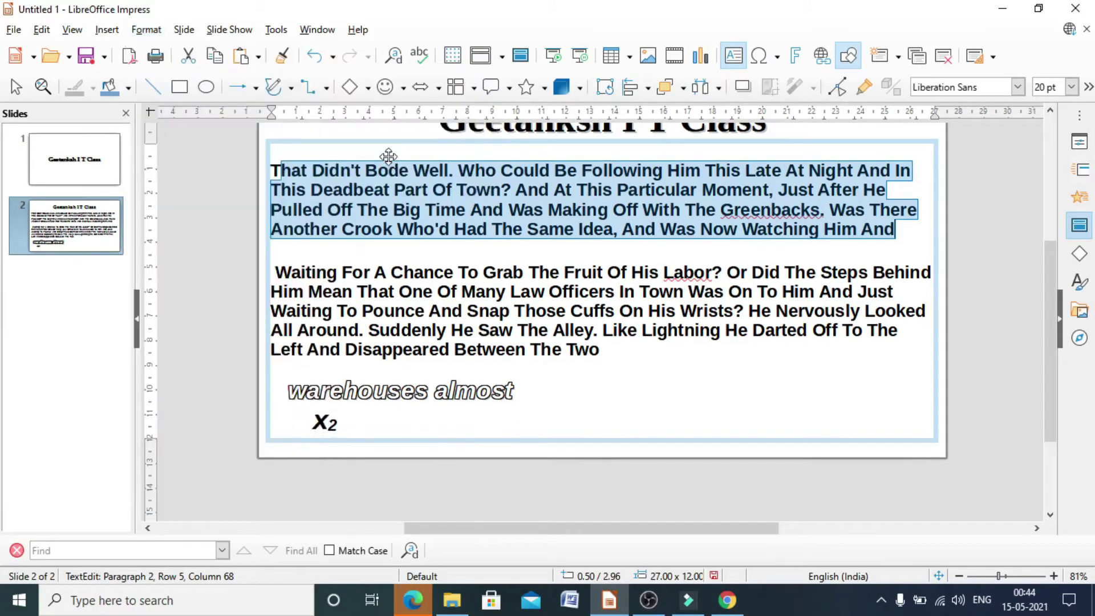
{"action": "key", "text": "Escape"}
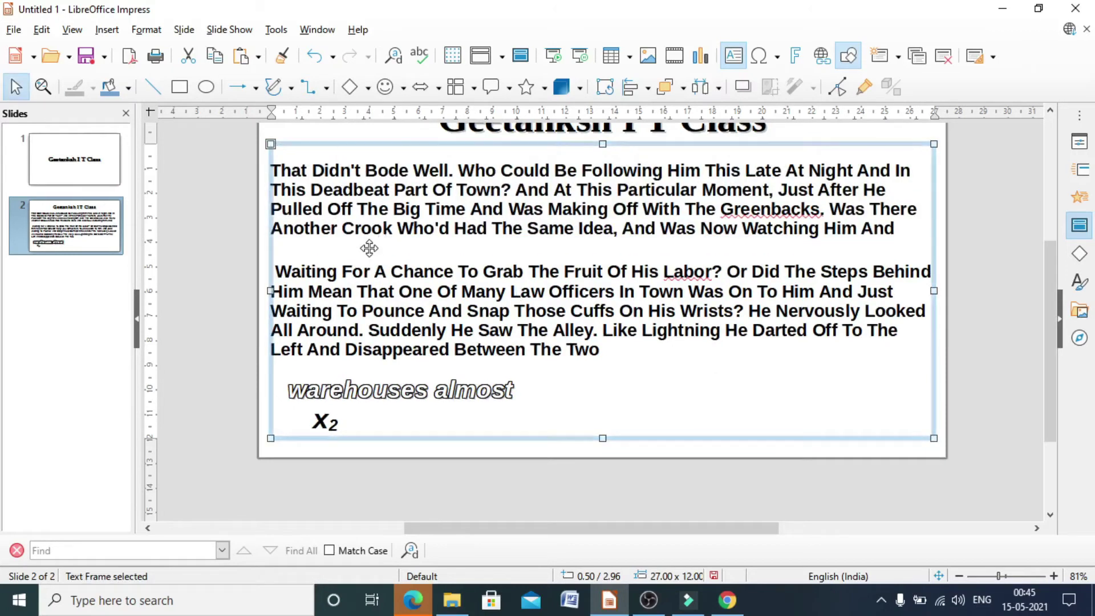
{"action": "left_click", "coordinate": [146, 30]}
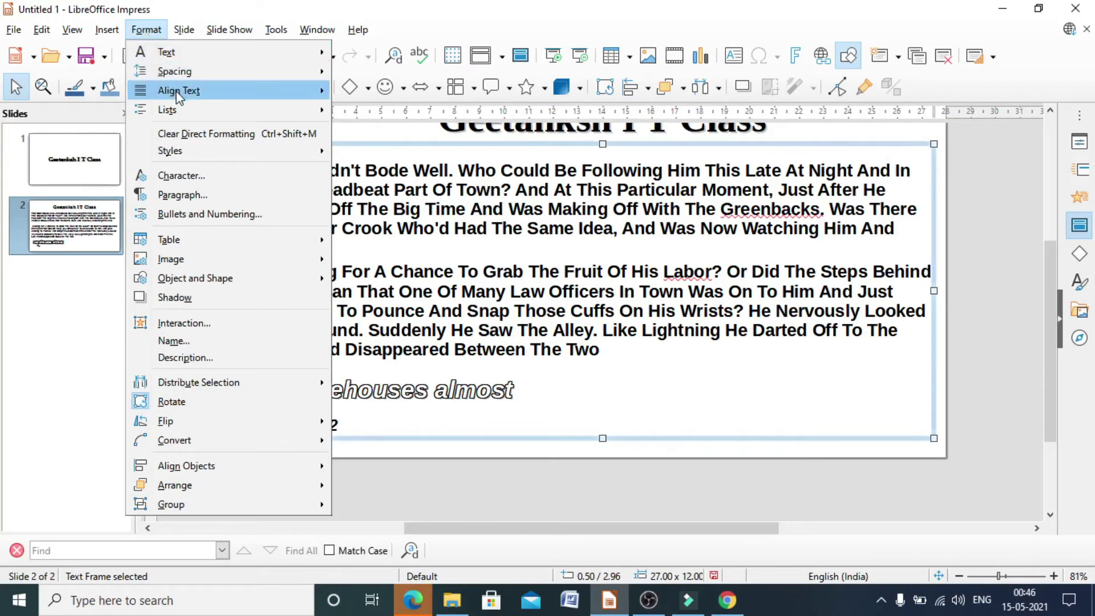
{"action": "mouse_move", "coordinate": [194, 93]}
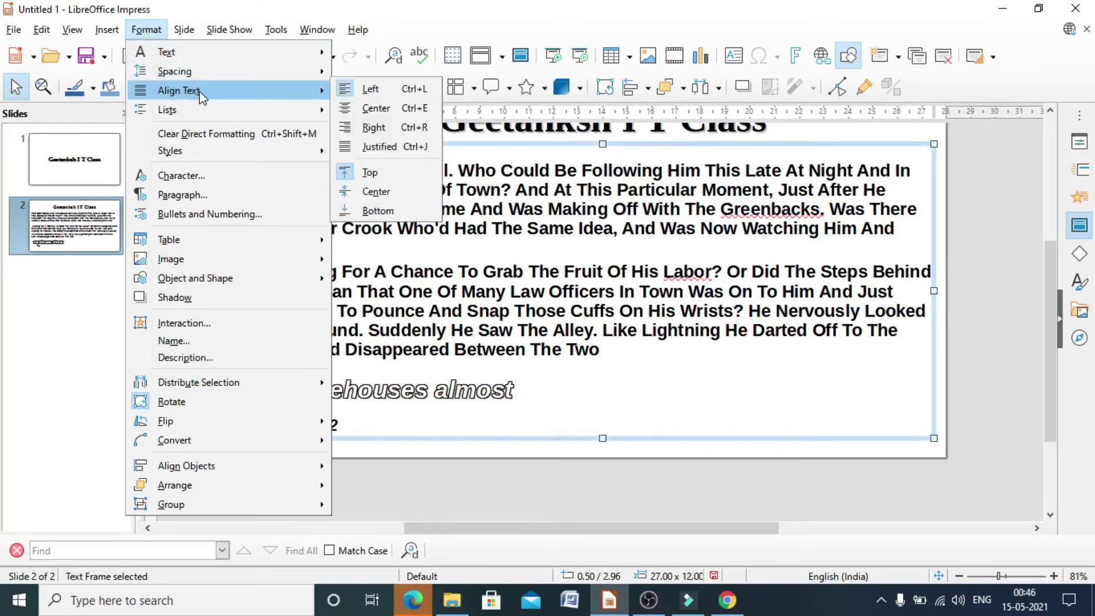
{"action": "left_click", "coordinate": [653, 391]}
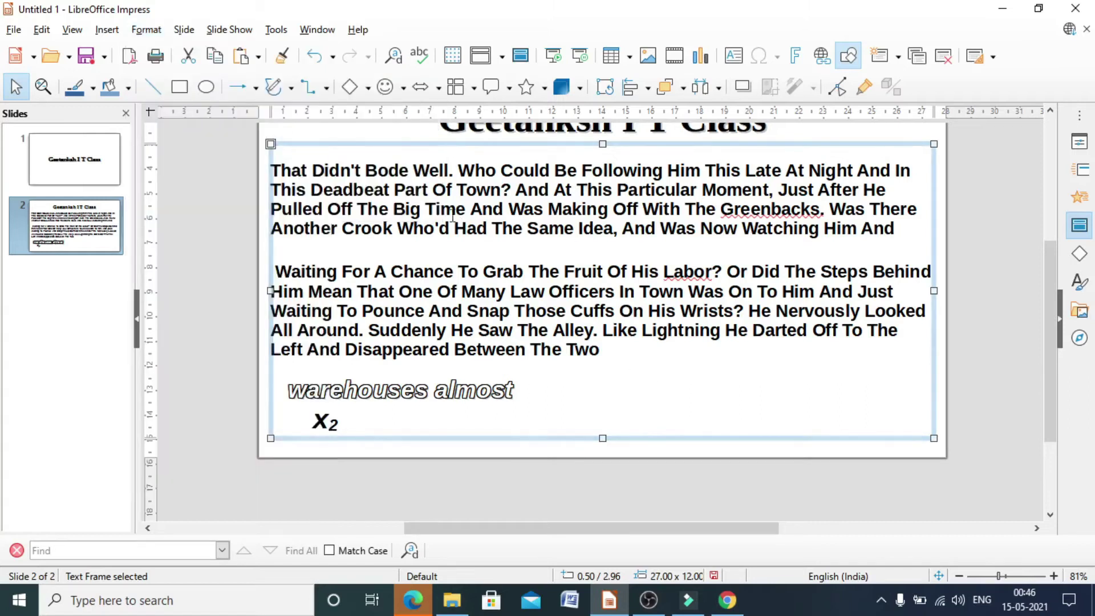
Left-align both body paragraphs on slide 2, from "That Didn't Bode Well" through "Between The Two"
{"action": "left_click_drag", "start_coordinate": [275, 170], "coordinate": [623, 361]}
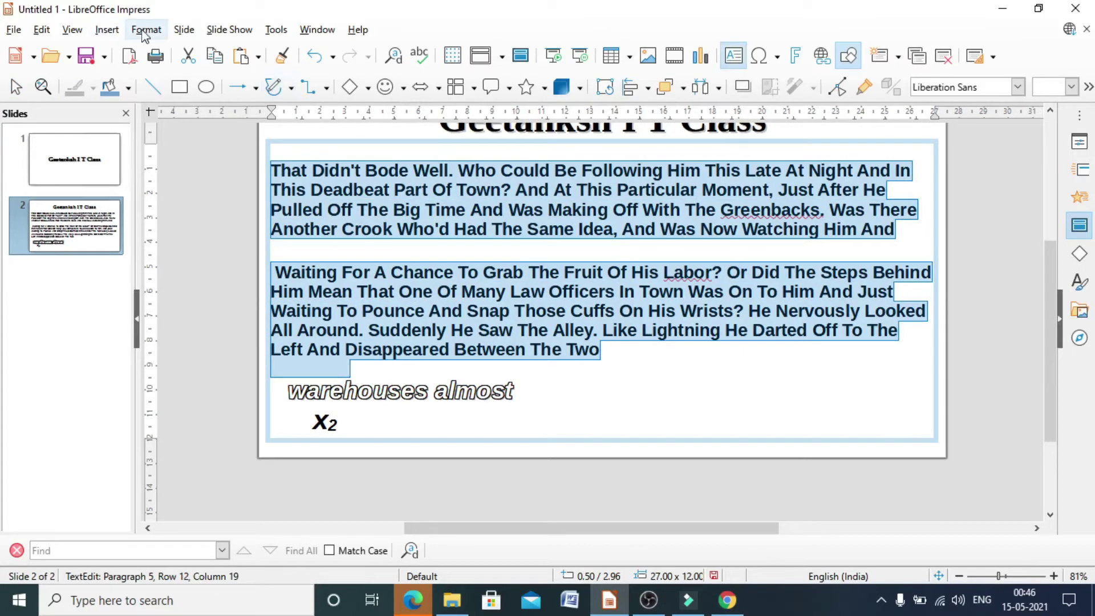
{"action": "left_click", "coordinate": [144, 34]}
{"action": "mouse_move", "coordinate": [182, 93]}
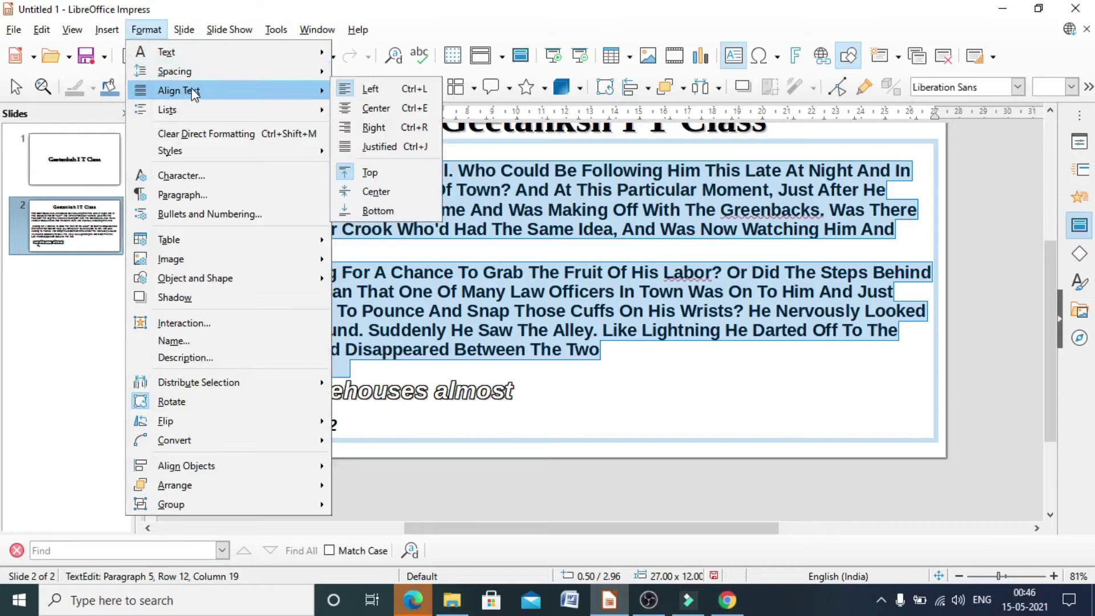
{"action": "left_click", "coordinate": [377, 91]}
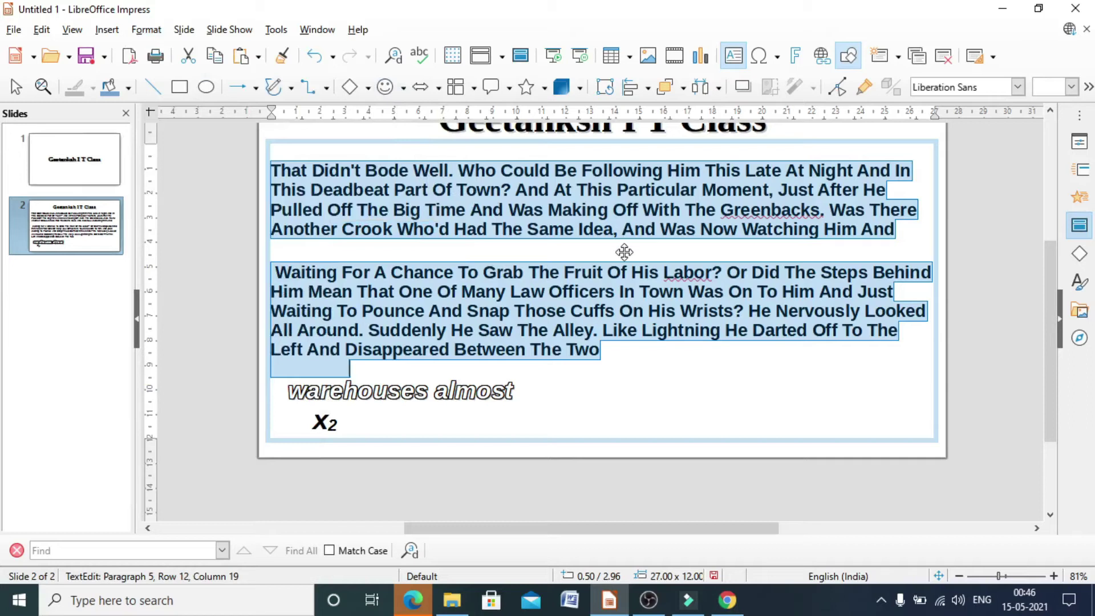
Center both body paragraphs on slide 2 horizontally
{"action": "left_click", "coordinate": [147, 29]}
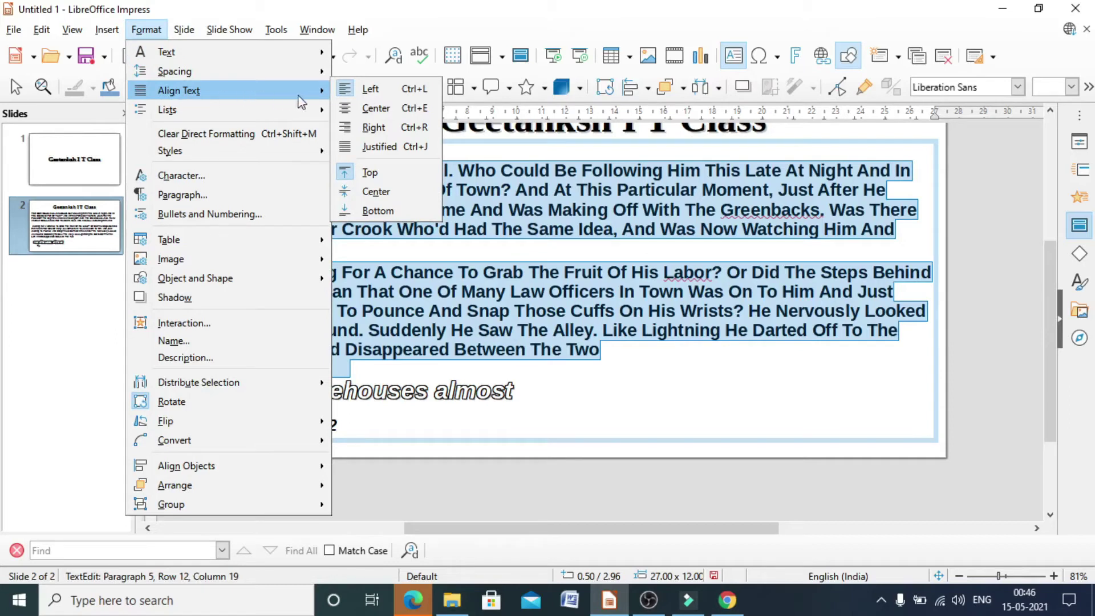
{"action": "left_click", "coordinate": [374, 108]}
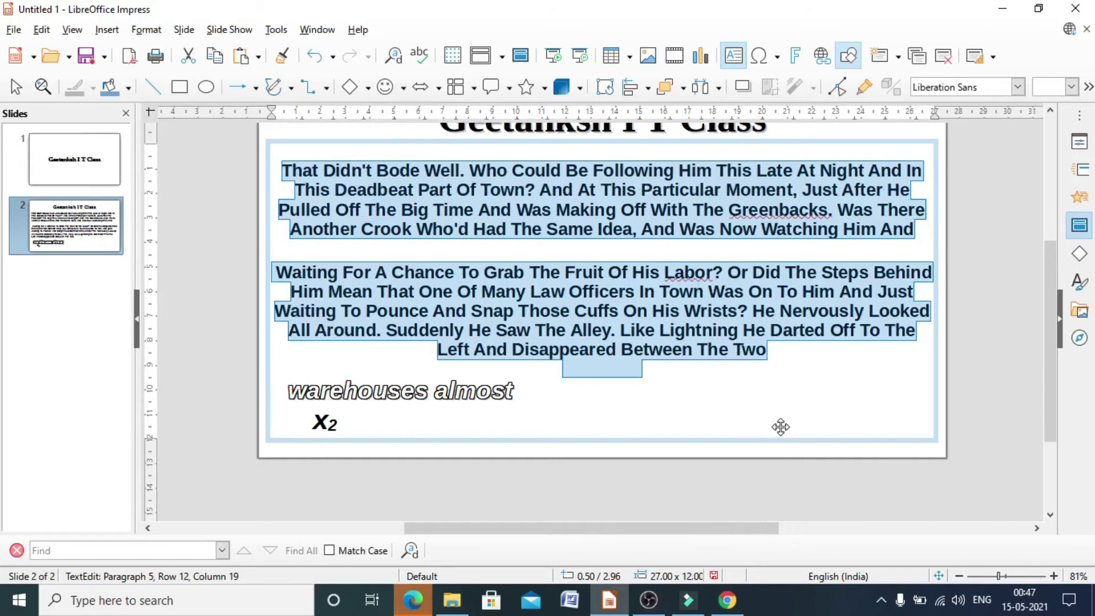
{"action": "key", "text": "Escape"}
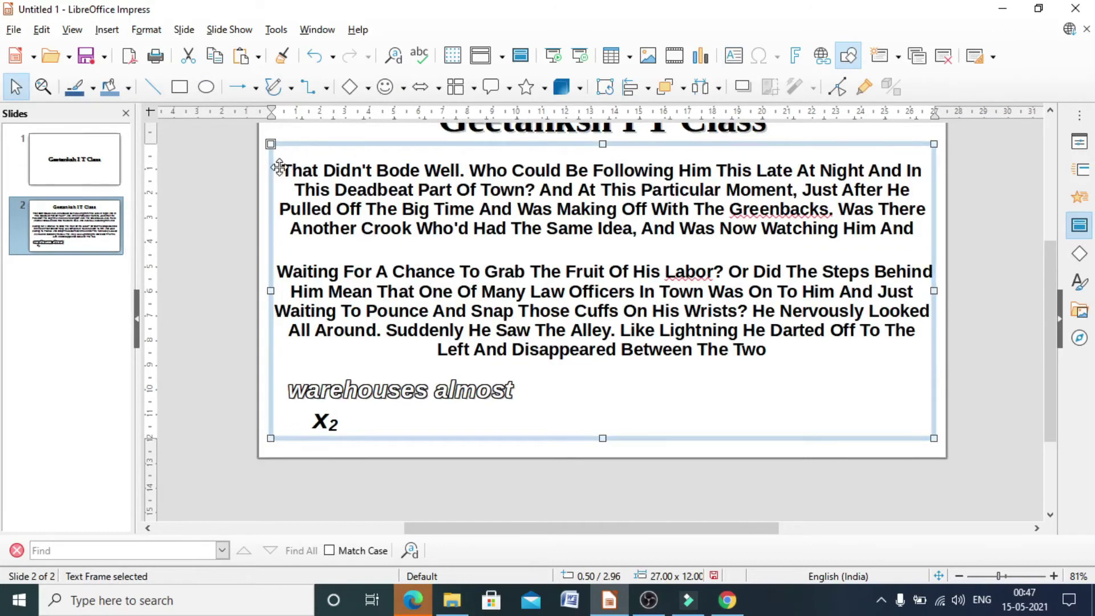
Right-align both body paragraphs on slide 2, from "That Didn't Bode Well" through "Between The Two"
{"action": "left_click_drag", "start_coordinate": [287, 169], "coordinate": [811, 367]}
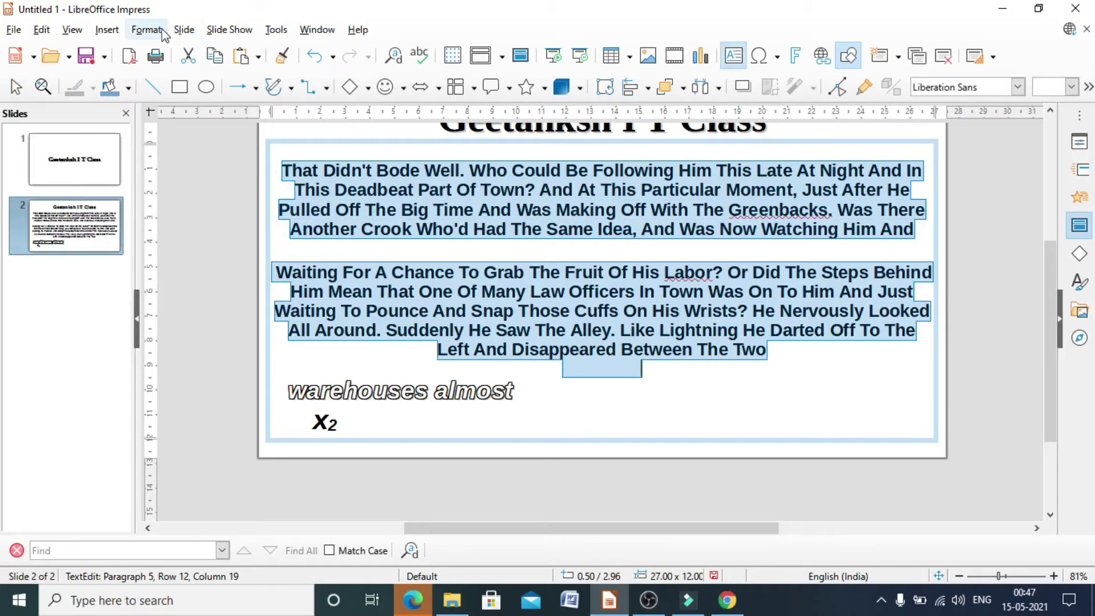
{"action": "left_click", "coordinate": [146, 29]}
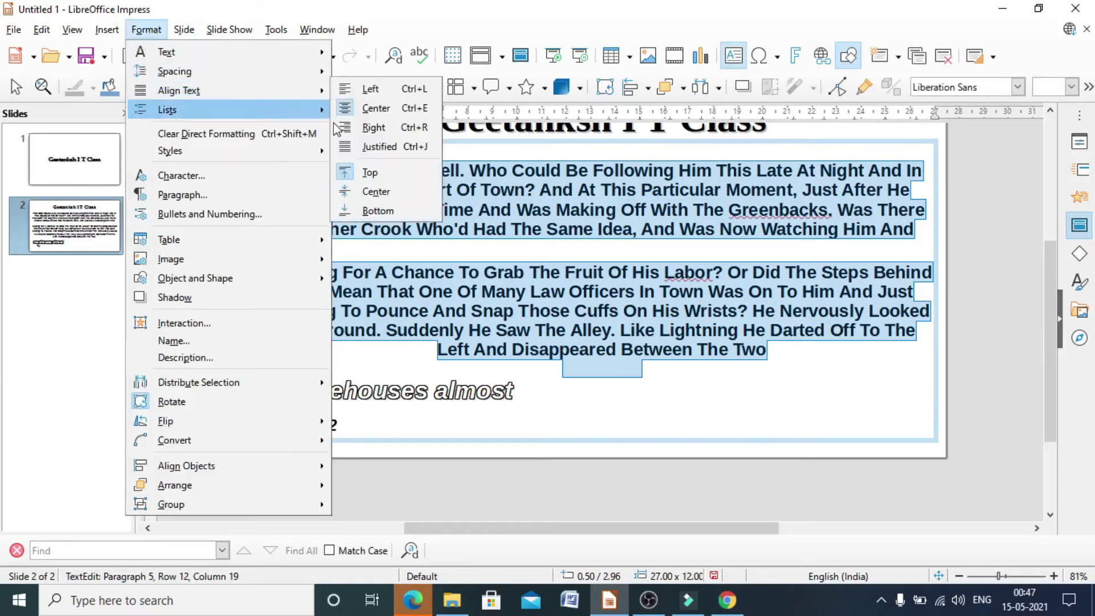
{"action": "left_click", "coordinate": [388, 126]}
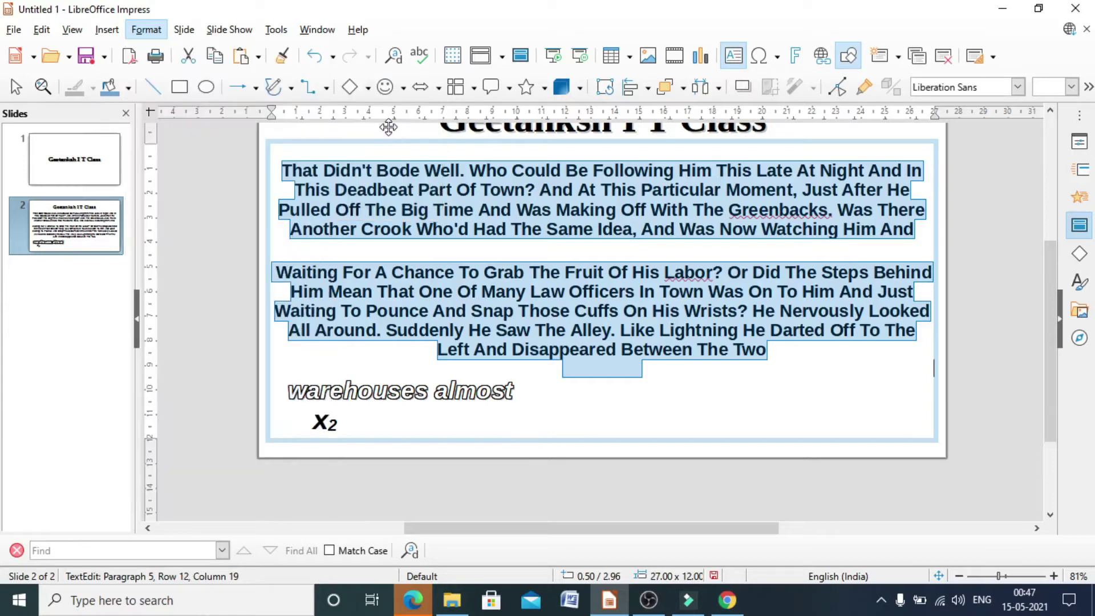
{"action": "key", "text": "Escape"}
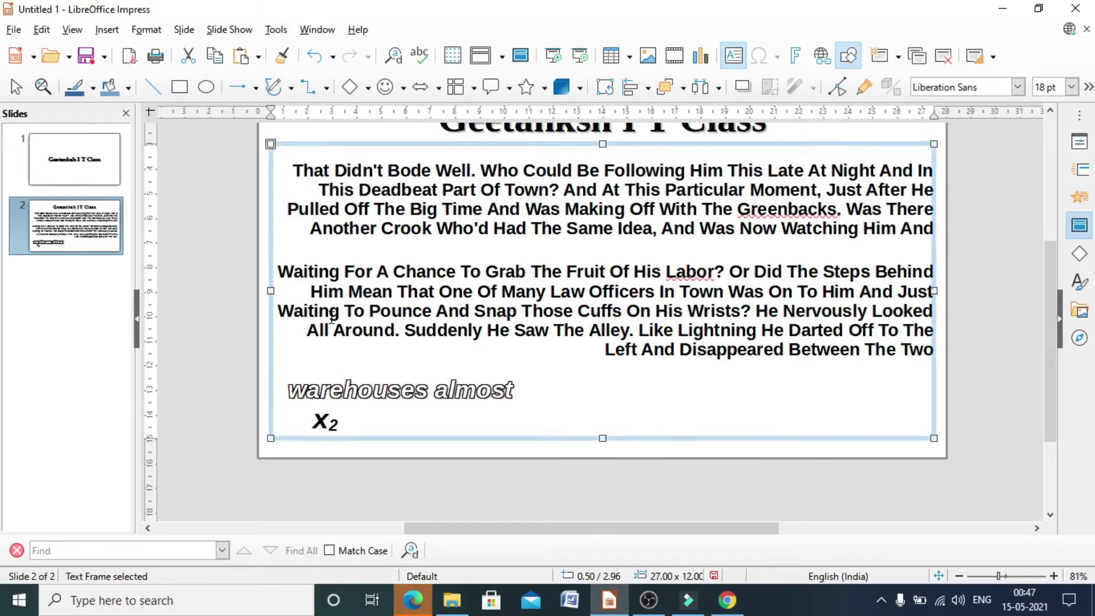
Justify the body text in the slide 2 text frame
{"action": "left_click", "coordinate": [143, 30]}
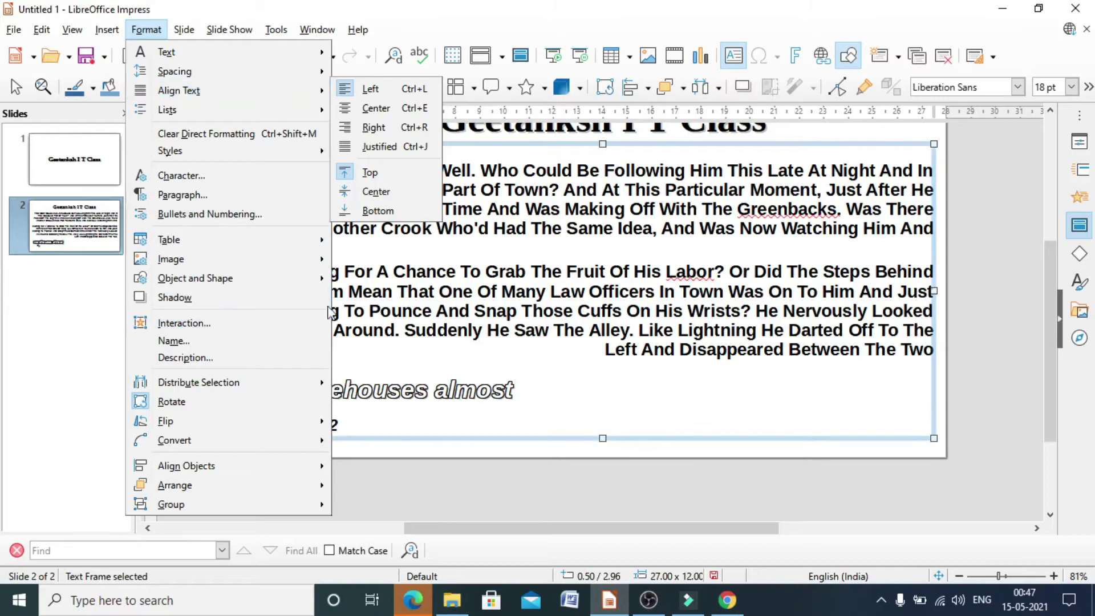
{"action": "left_click", "coordinate": [397, 150]}
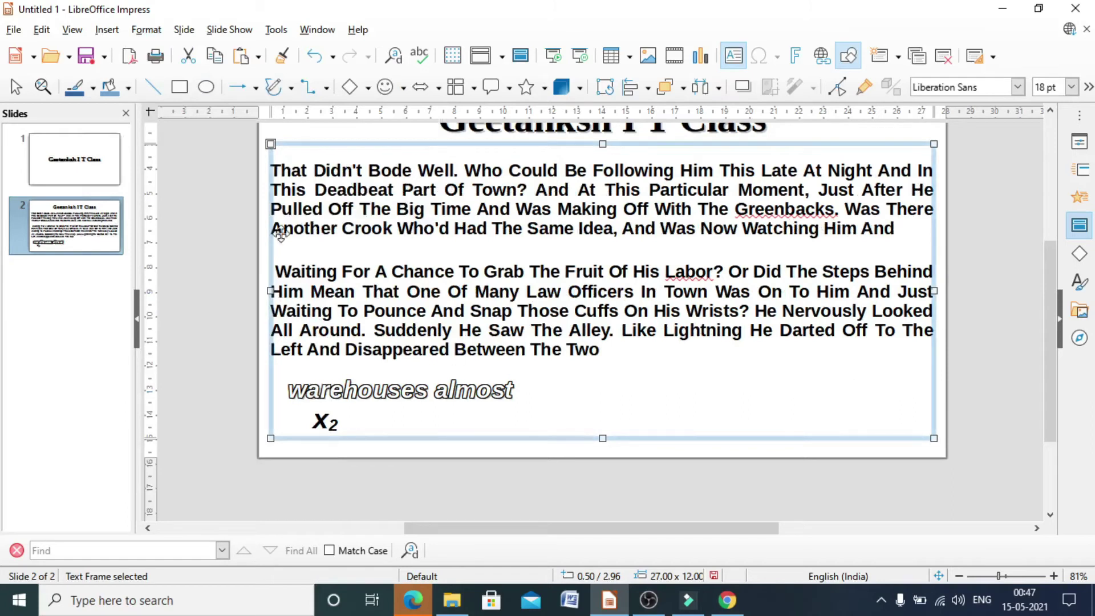
Set the vertical alignment of the body text on slide 2 to Top
{"action": "left_click", "coordinate": [142, 27]}
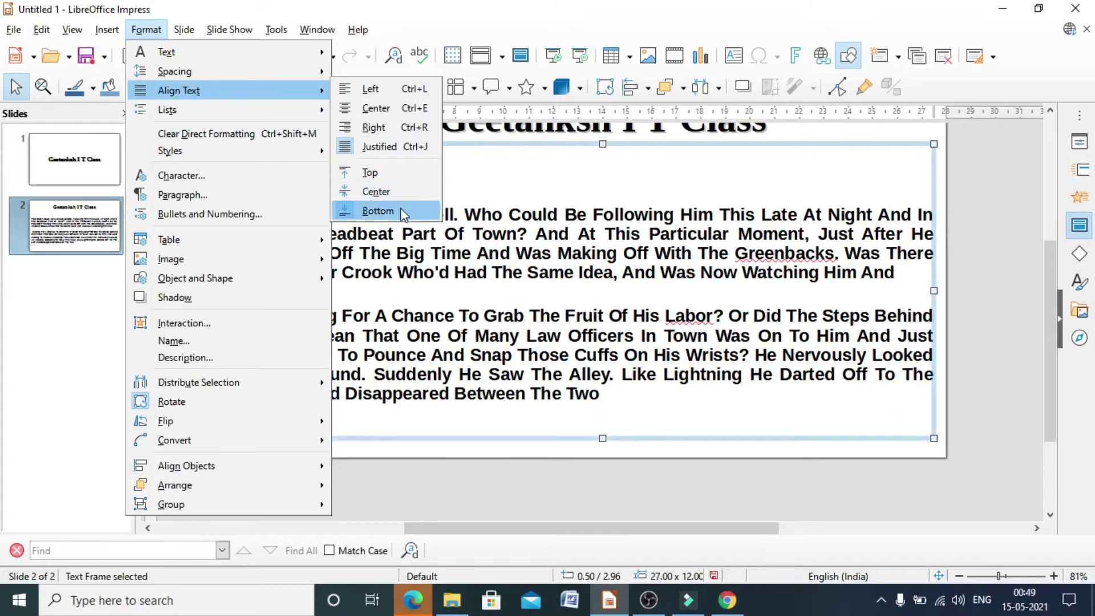
{"action": "left_click", "coordinate": [573, 282]}
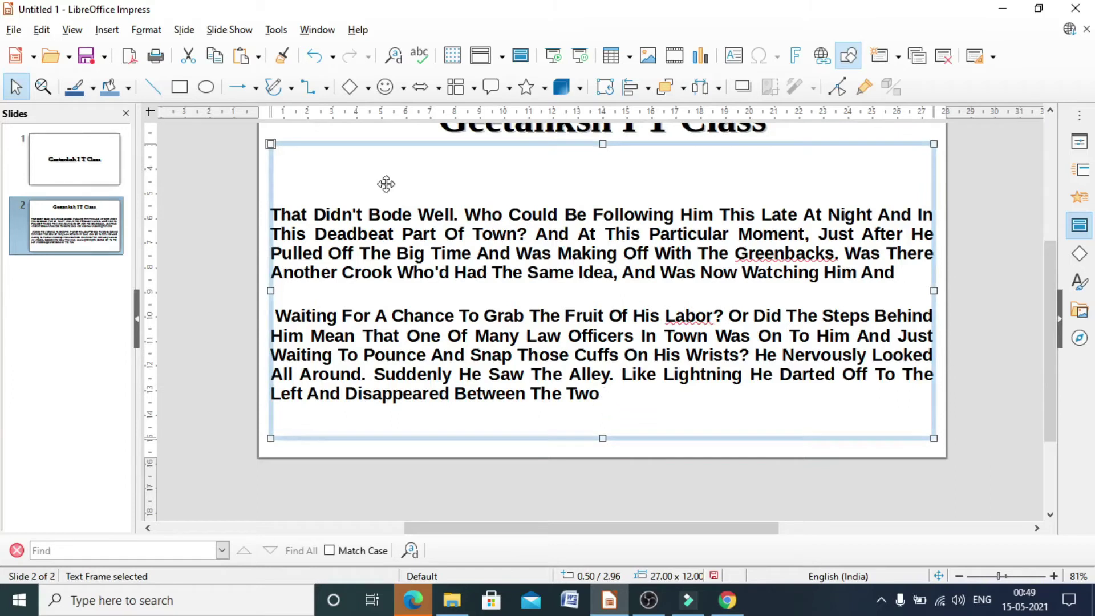
{"action": "left_click", "coordinate": [146, 29]}
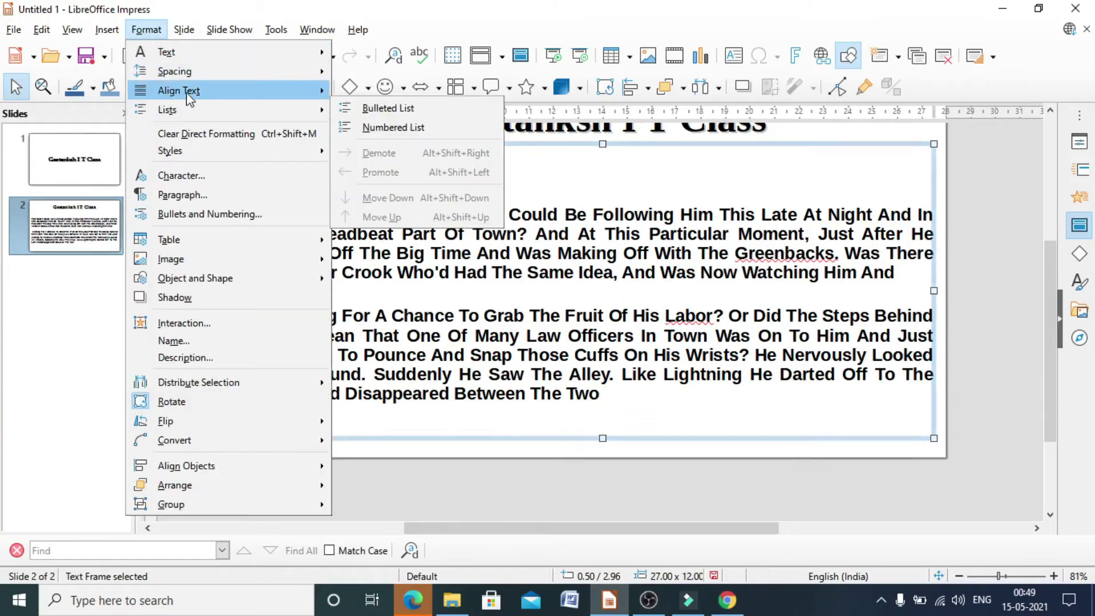
{"action": "mouse_move", "coordinate": [190, 98]}
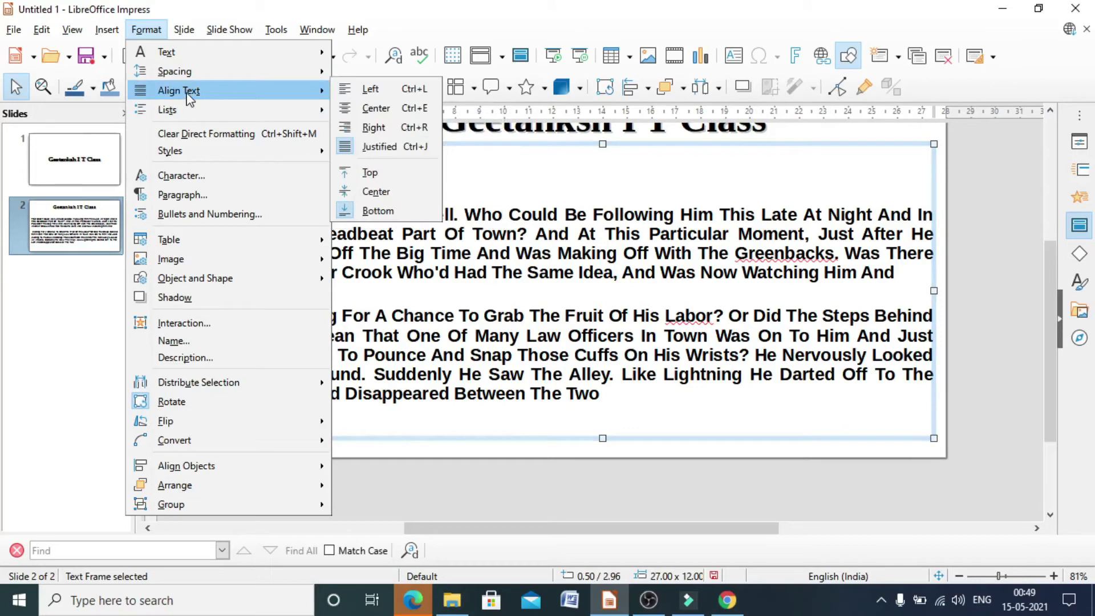
{"action": "left_click", "coordinate": [398, 177]}
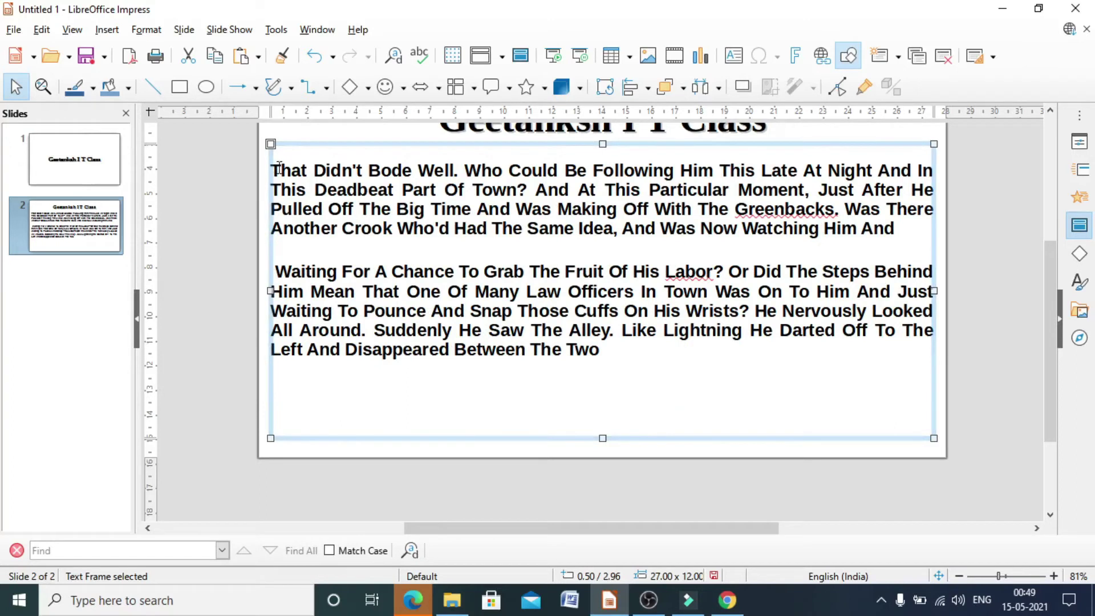
Set the vertical alignment of the two body paragraphs on slide 2 to Center
{"action": "left_click_drag", "start_coordinate": [276, 165], "coordinate": [609, 350]}
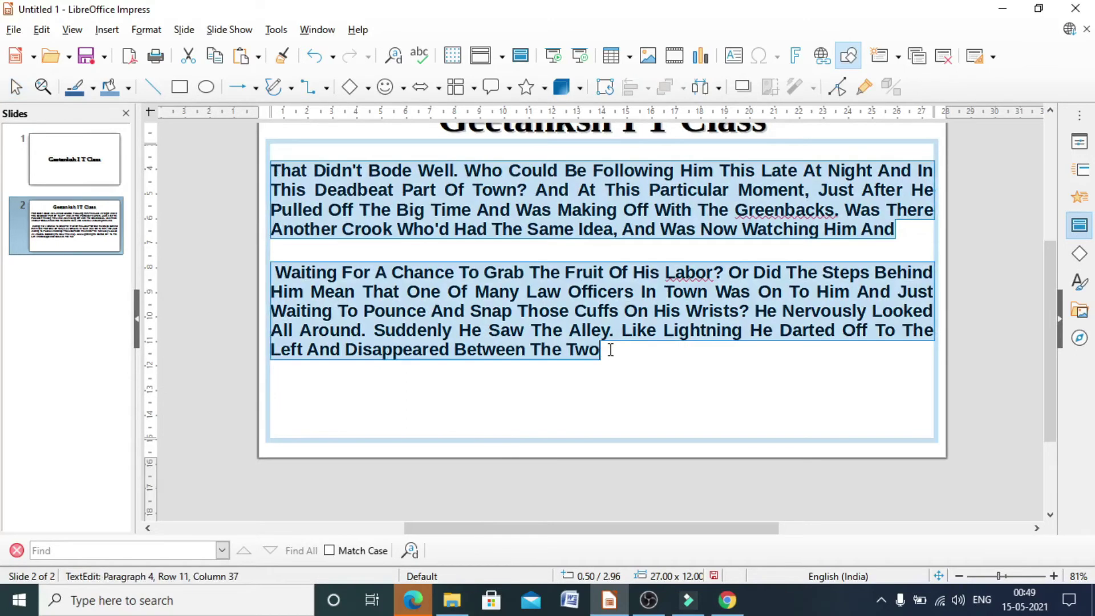
{"action": "left_click", "coordinate": [165, 32]}
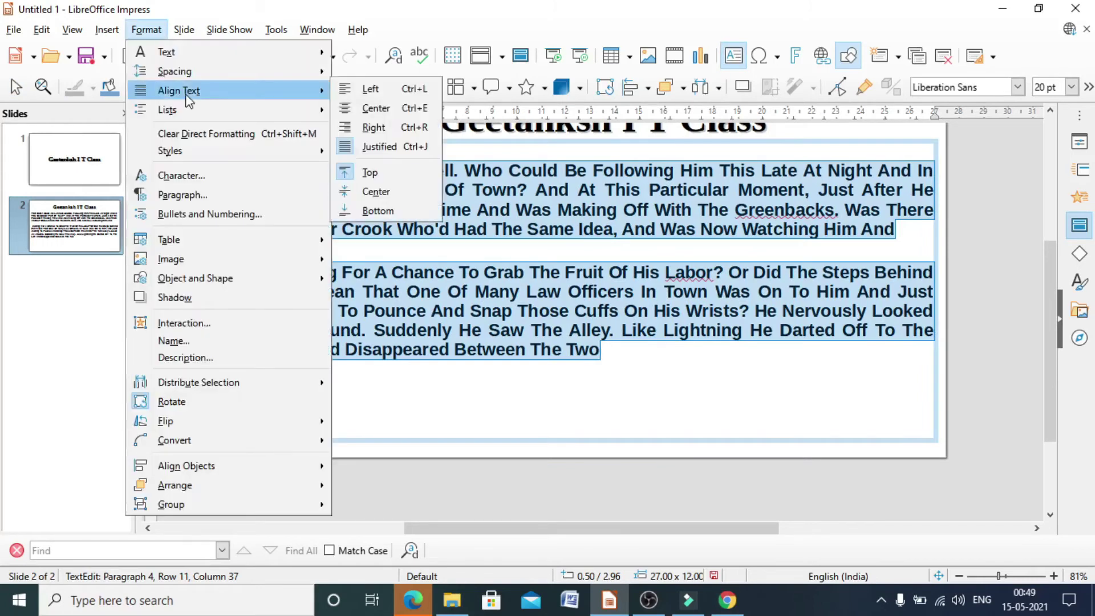
{"action": "left_click", "coordinate": [378, 193]}
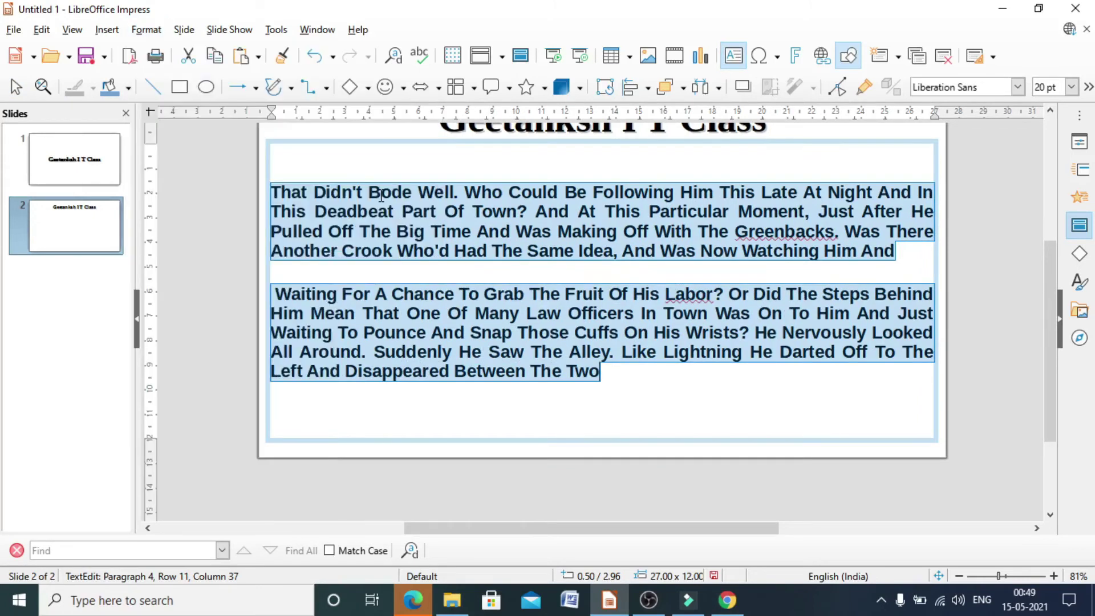
{"action": "key", "text": "Escape"}
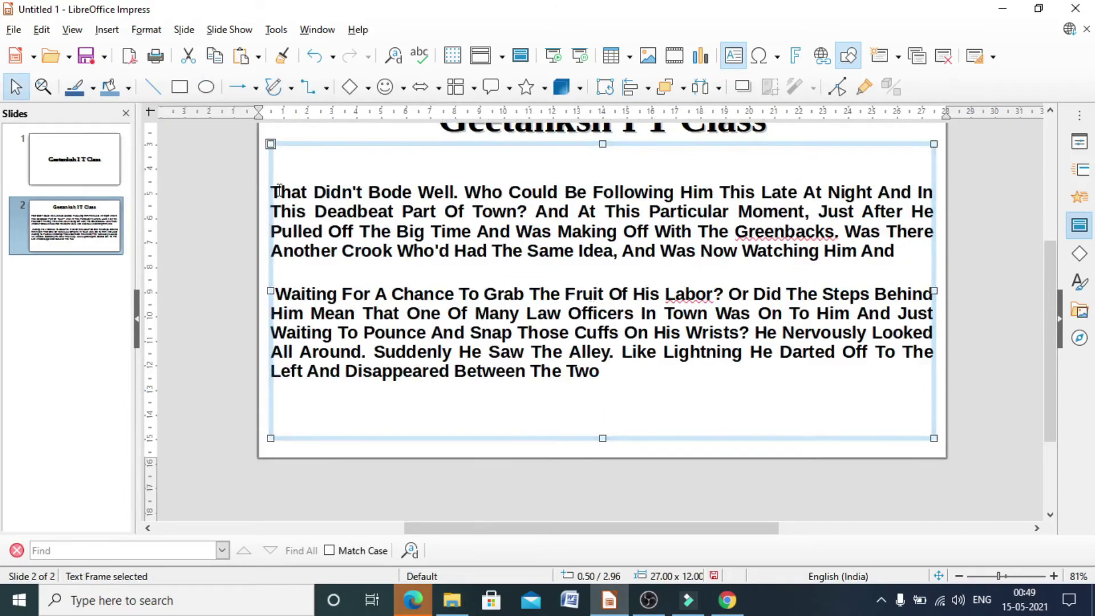
Set the vertical alignment of the two body paragraphs on slide 2 to Bottom
{"action": "left_click_drag", "start_coordinate": [279, 190], "coordinate": [350, 392]}
{"action": "left_click", "coordinate": [146, 29]}
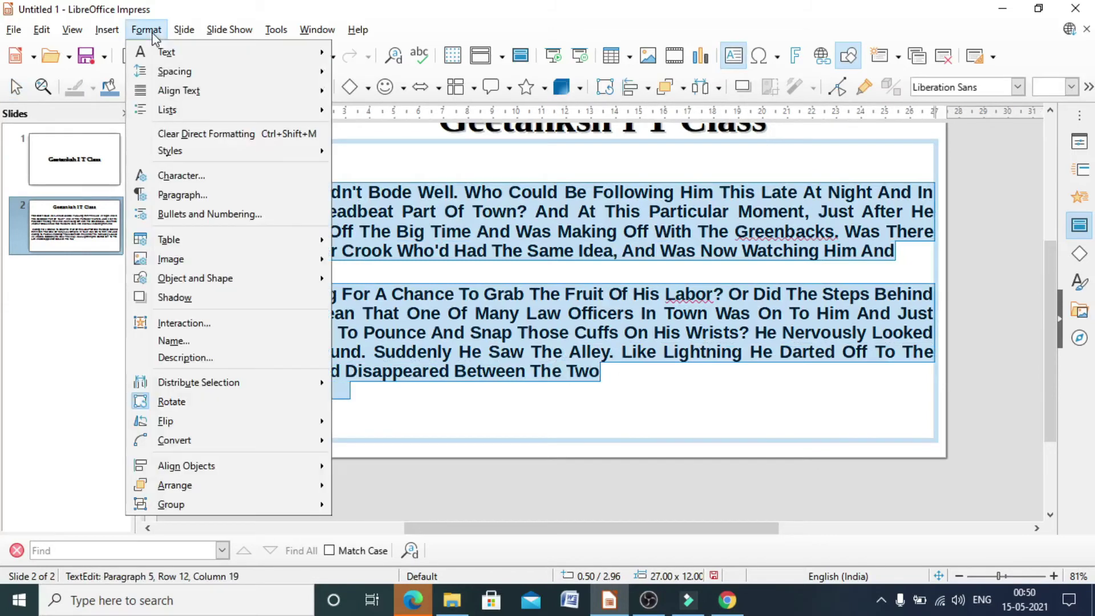
{"action": "mouse_move", "coordinate": [188, 92]}
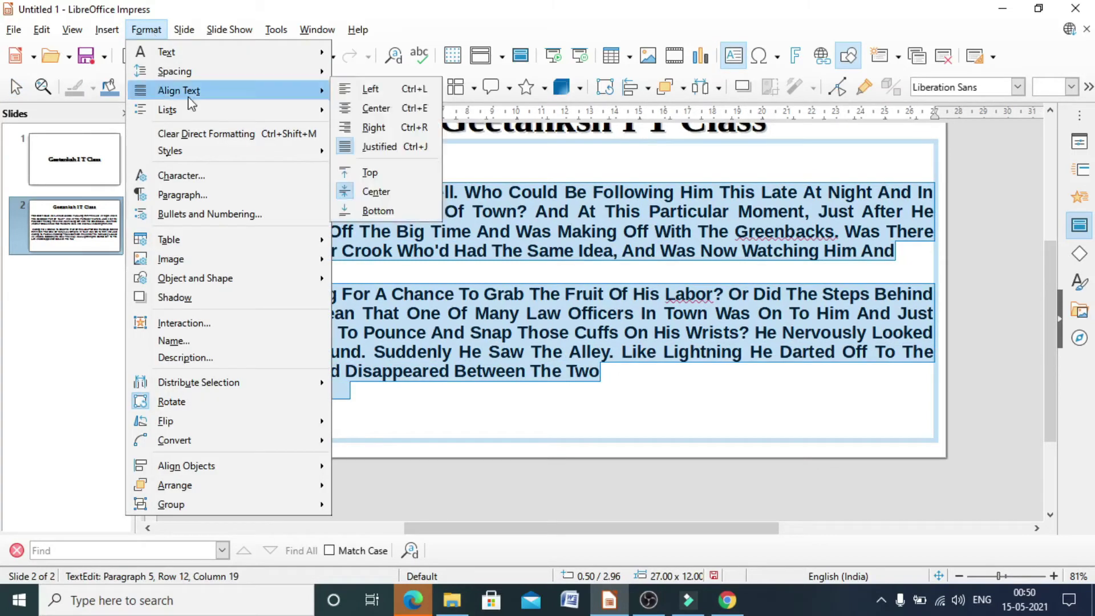
{"action": "left_click", "coordinate": [378, 210]}
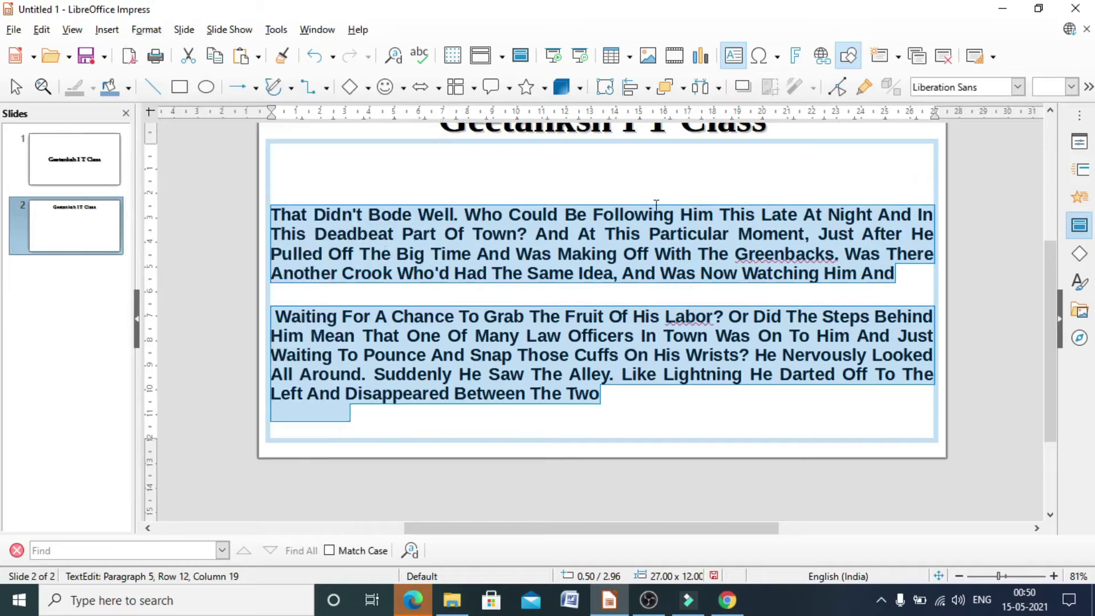
{"action": "key", "text": "Escape"}
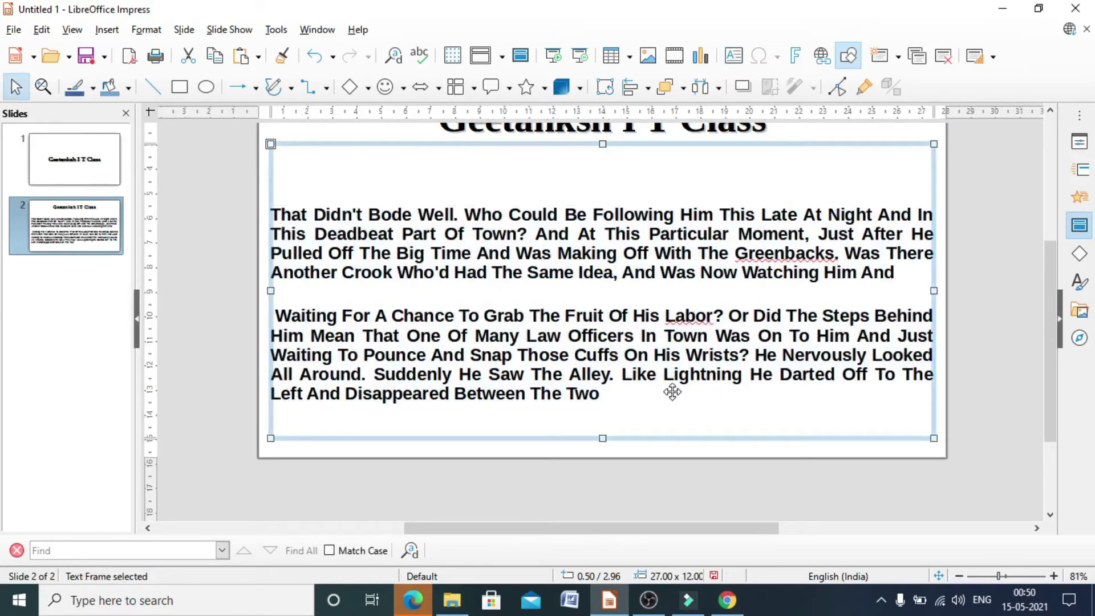
{"action": "left_click", "coordinate": [146, 29]}
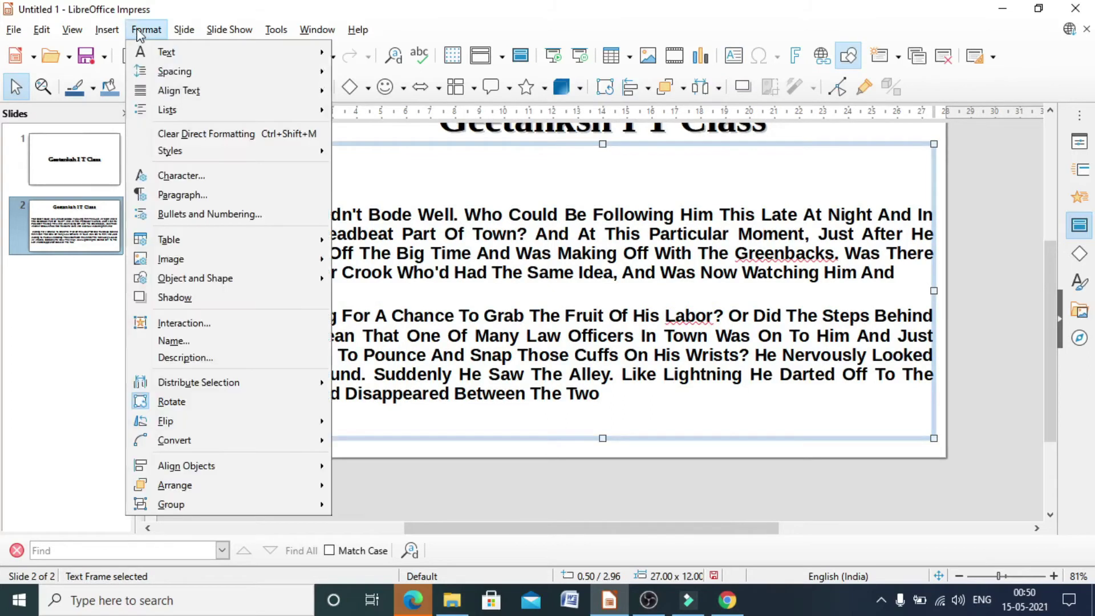
{"action": "mouse_move", "coordinate": [187, 108]}
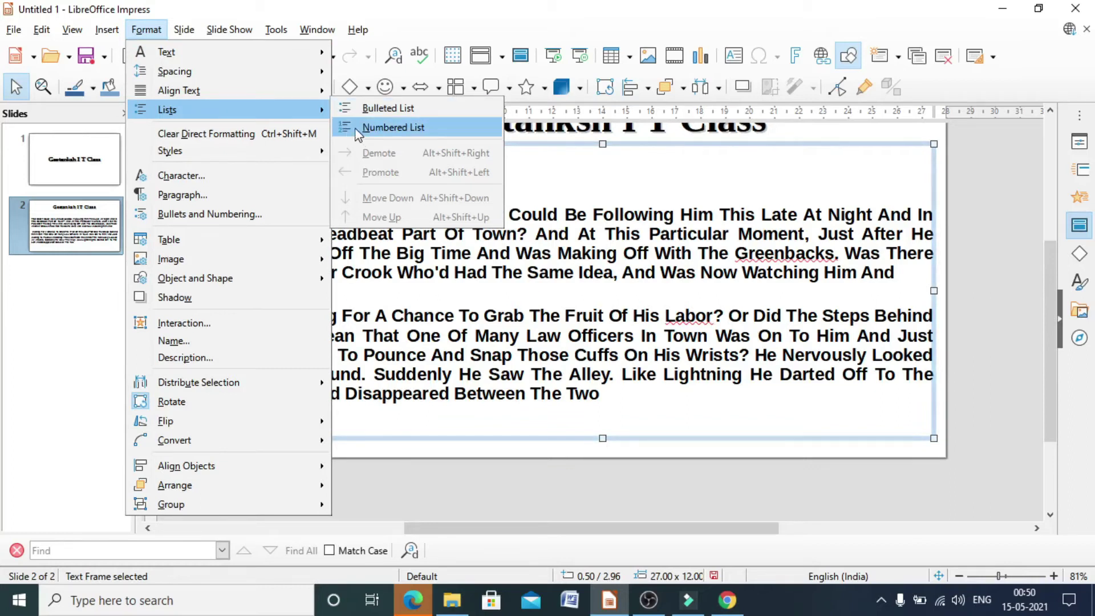
{"action": "key", "text": "Escape"}
{"action": "key", "text": "Escape"}
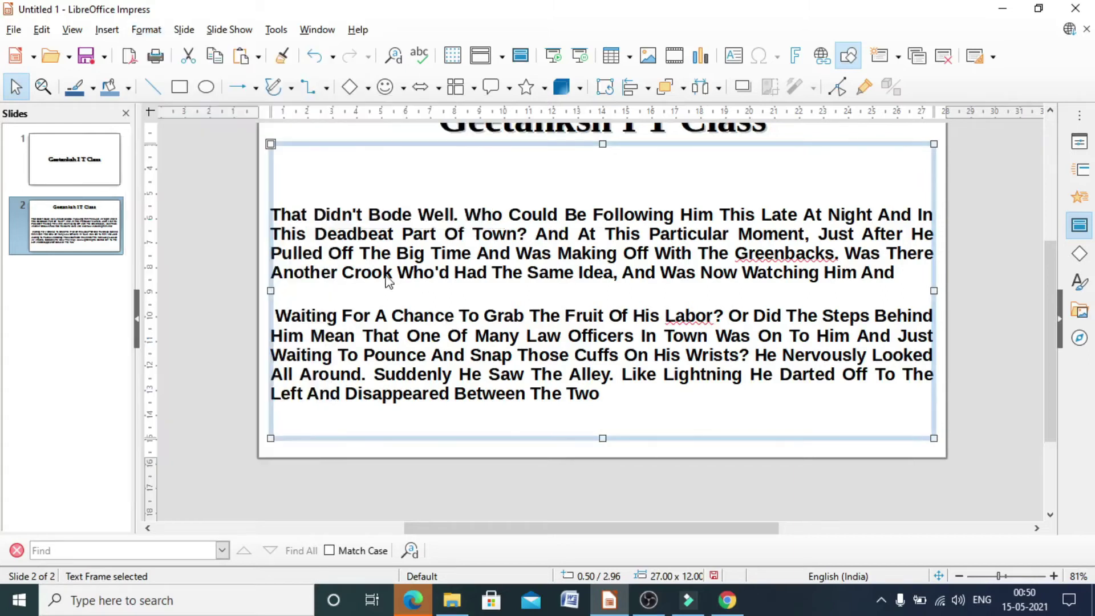
Format the first body paragraph on slide 2 as a bulleted list, splitting it before "Pulled Off" and adding an empty bullet after "Him And"
{"action": "left_click", "coordinate": [279, 214]}
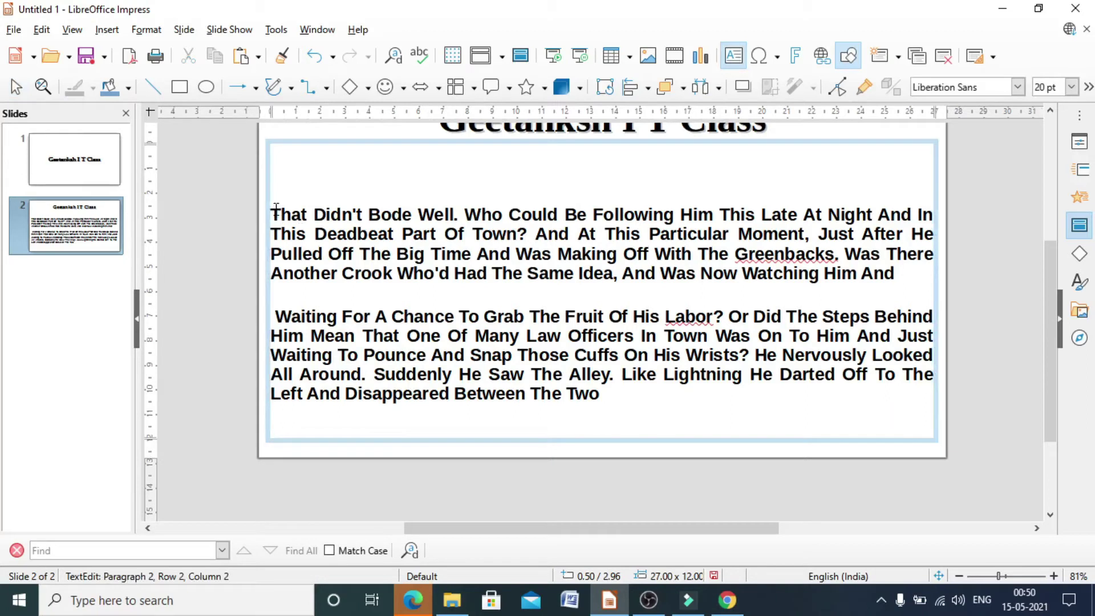
{"action": "left_click", "coordinate": [146, 29]}
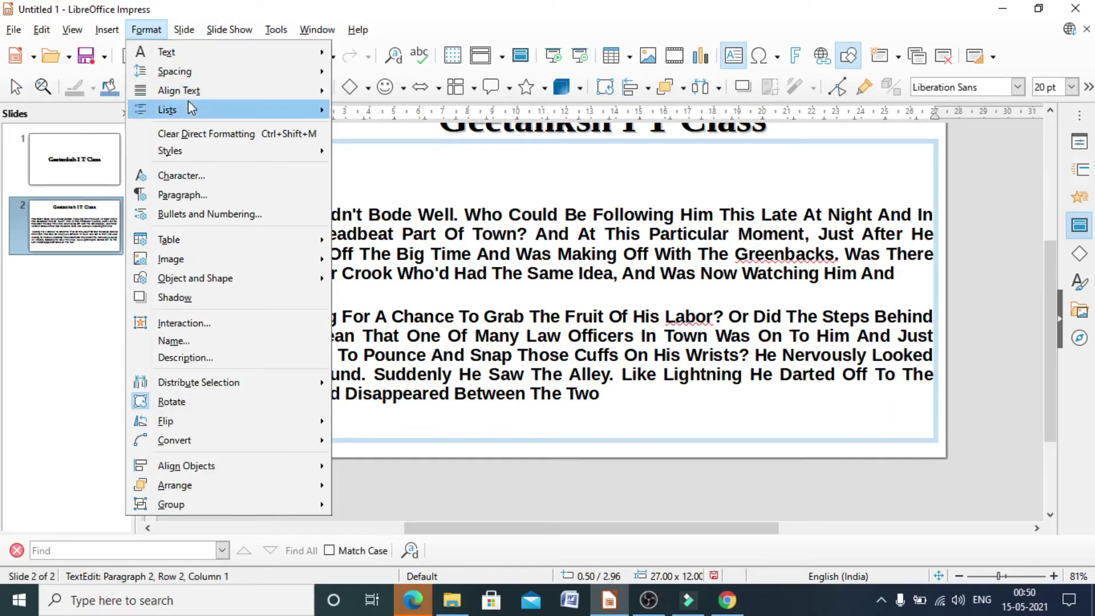
{"action": "left_click", "coordinate": [349, 112]}
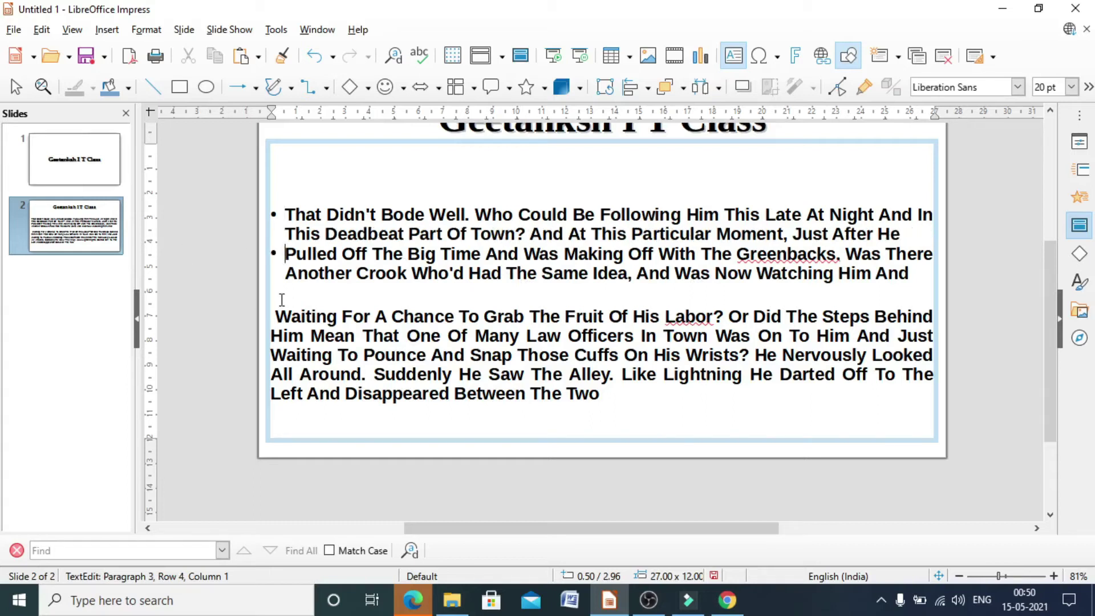
{"action": "left_click", "coordinate": [912, 276]}
{"action": "key", "text": "Return"}
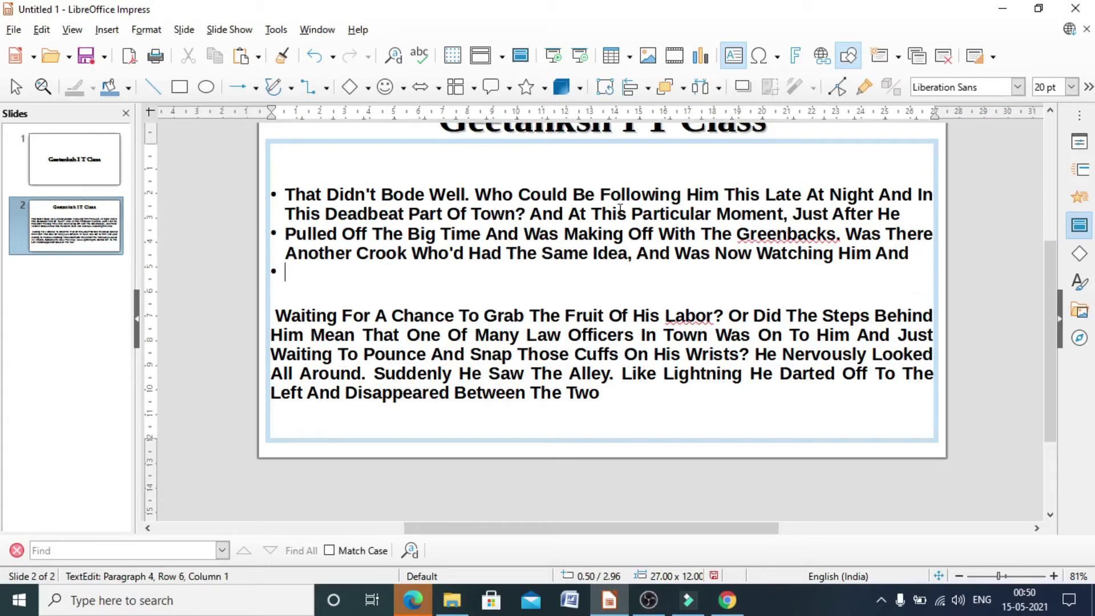
Format the second body paragraph on slide 2, starting with "Waiting For A Chance", as a numbered list
{"action": "left_click", "coordinate": [276, 315]}
{"action": "left_click", "coordinate": [146, 29]}
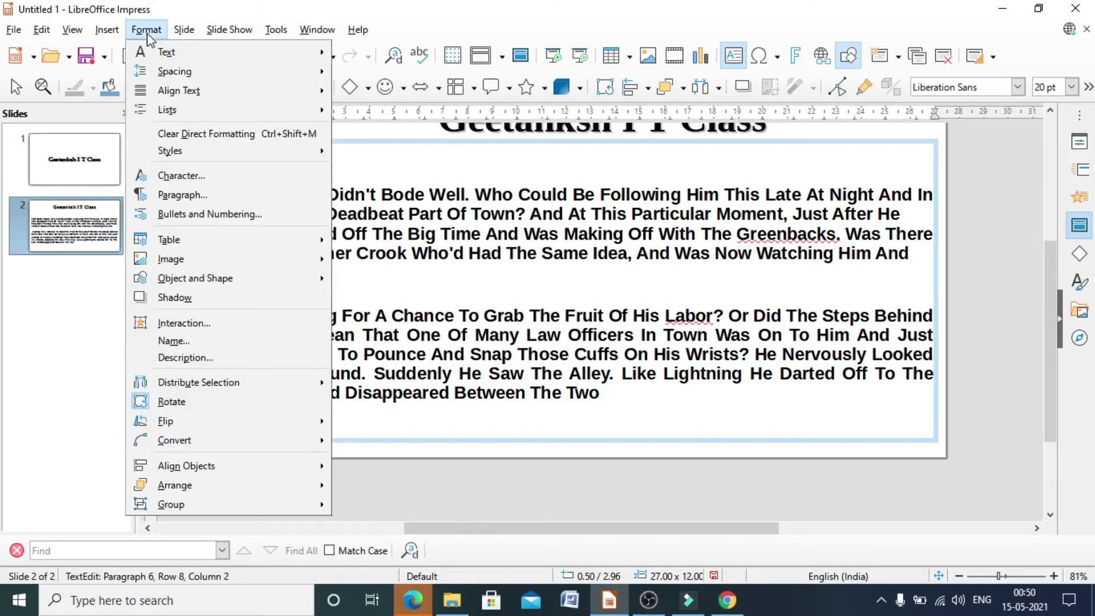
{"action": "mouse_move", "coordinate": [164, 111]}
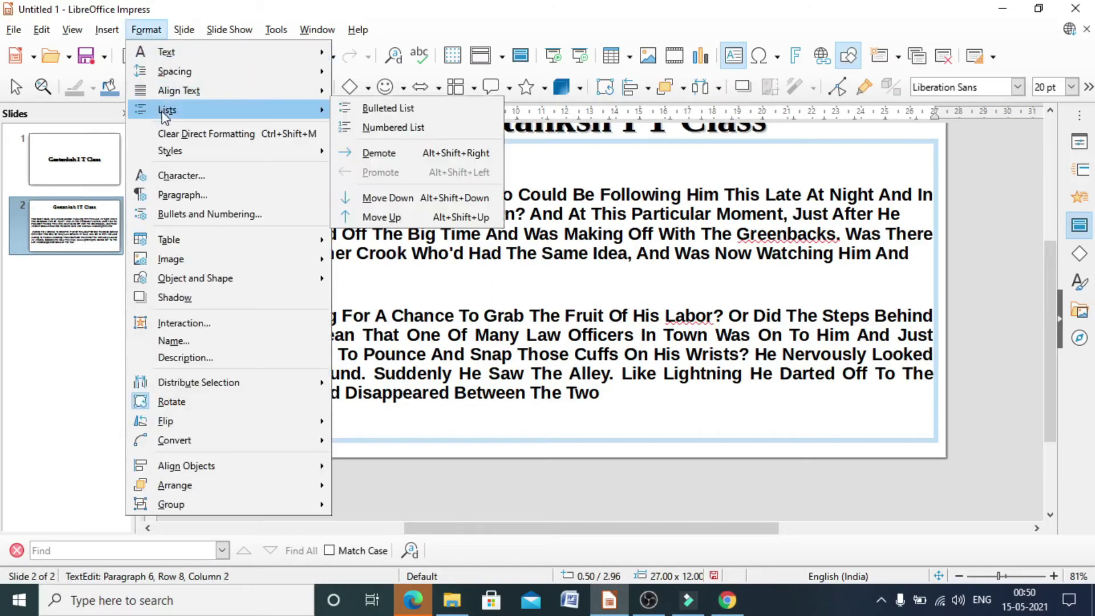
{"action": "left_click", "coordinate": [346, 129]}
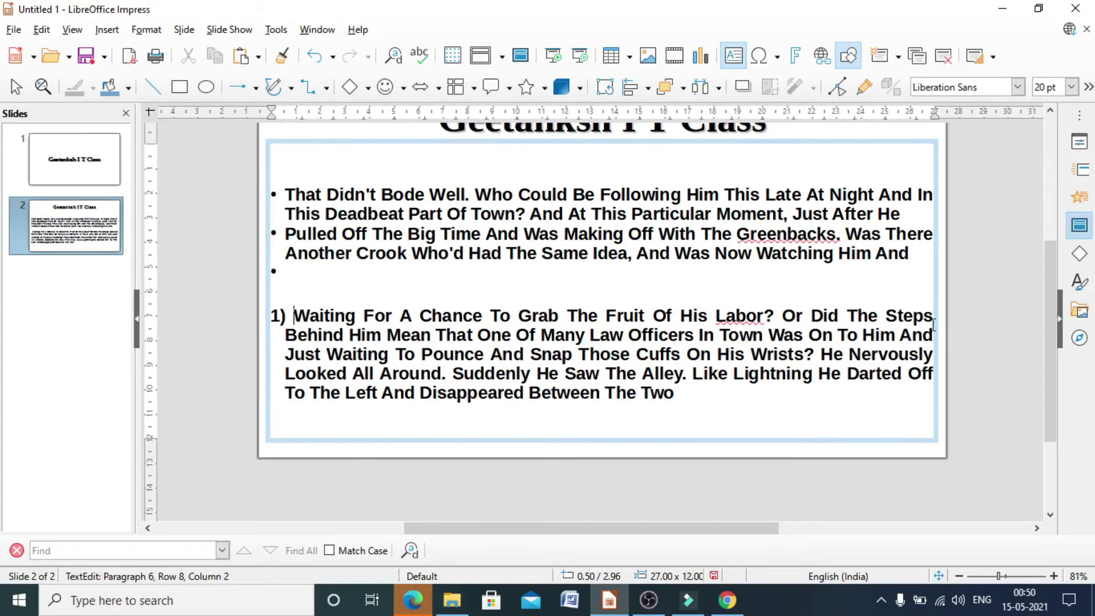
Split the numbered paragraph into five items, breaking it before "Behind Him", "And Just Waiting", "Nervously Looked" and "Darted Off"
{"action": "left_click", "coordinate": [934, 320]}
{"action": "key", "text": "Return"}
{"action": "left_click", "coordinate": [934, 335]}
{"action": "key", "text": "Return"}
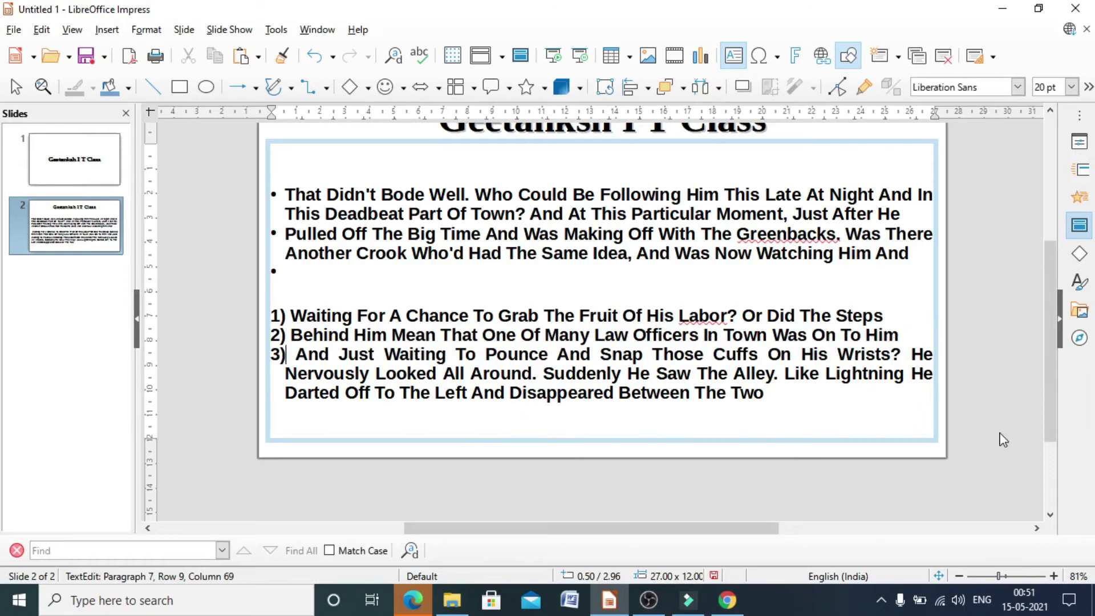
{"action": "left_click", "coordinate": [933, 354]}
{"action": "key", "text": "Return"}
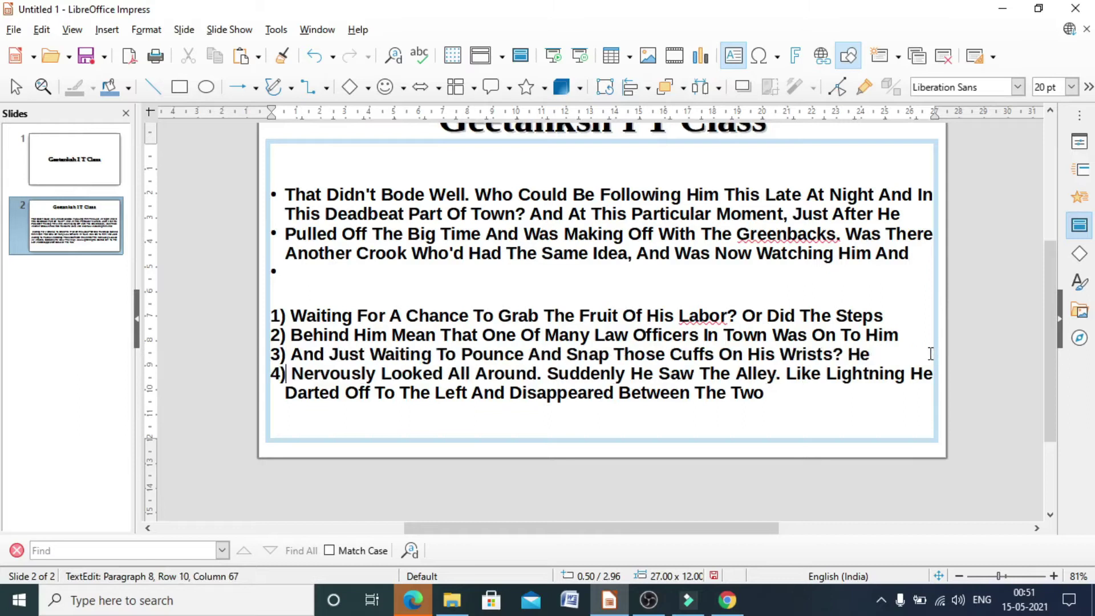
{"action": "left_click", "coordinate": [933, 374]}
{"action": "key", "text": "Return"}
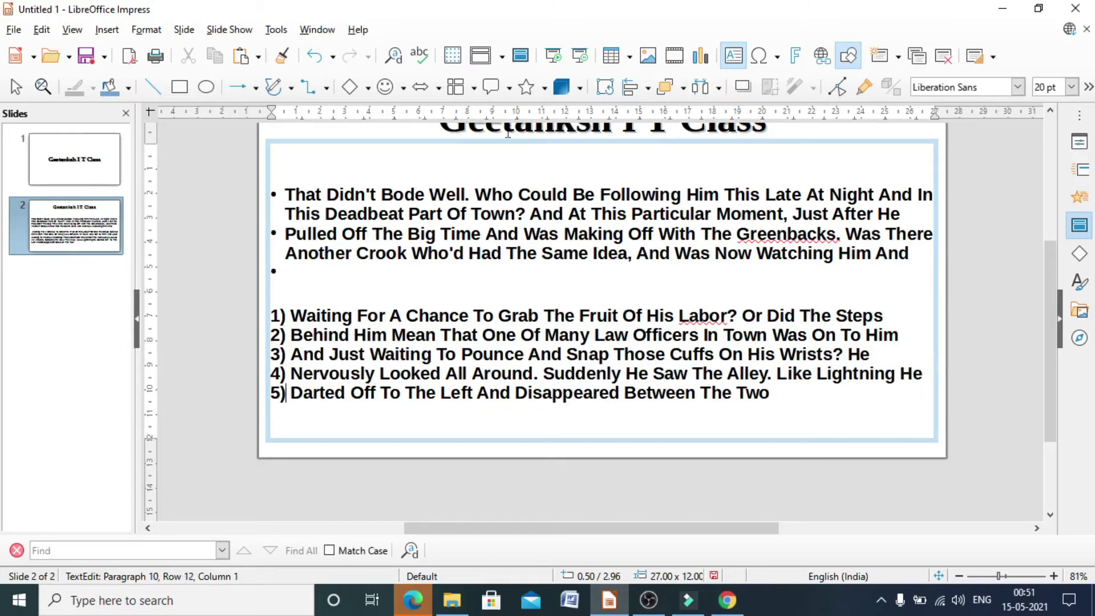
{"action": "left_click", "coordinate": [155, 31]}
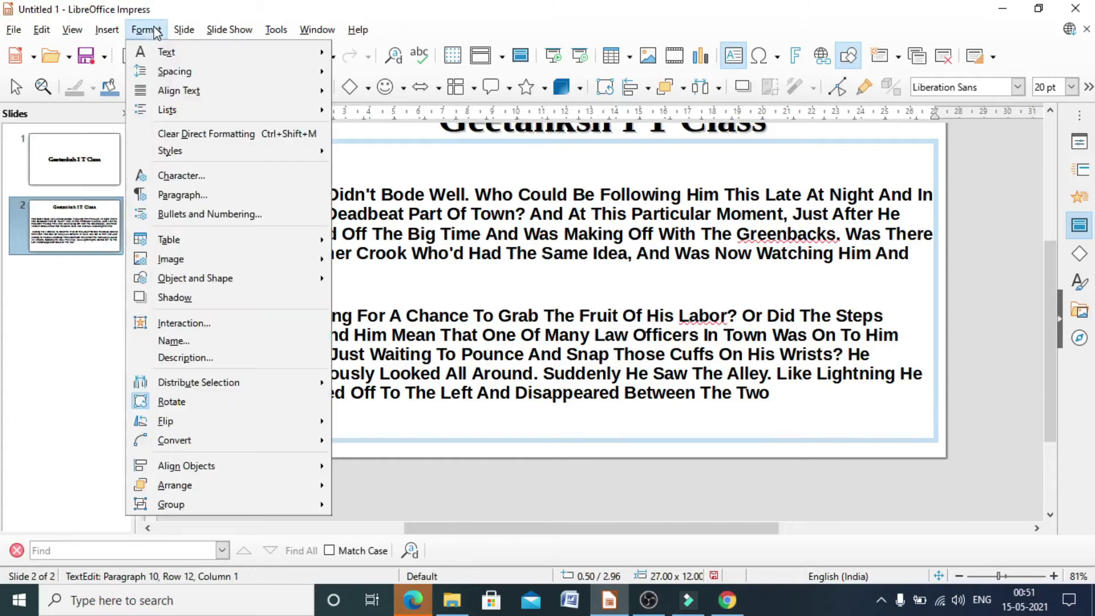
{"action": "mouse_move", "coordinate": [169, 111]}
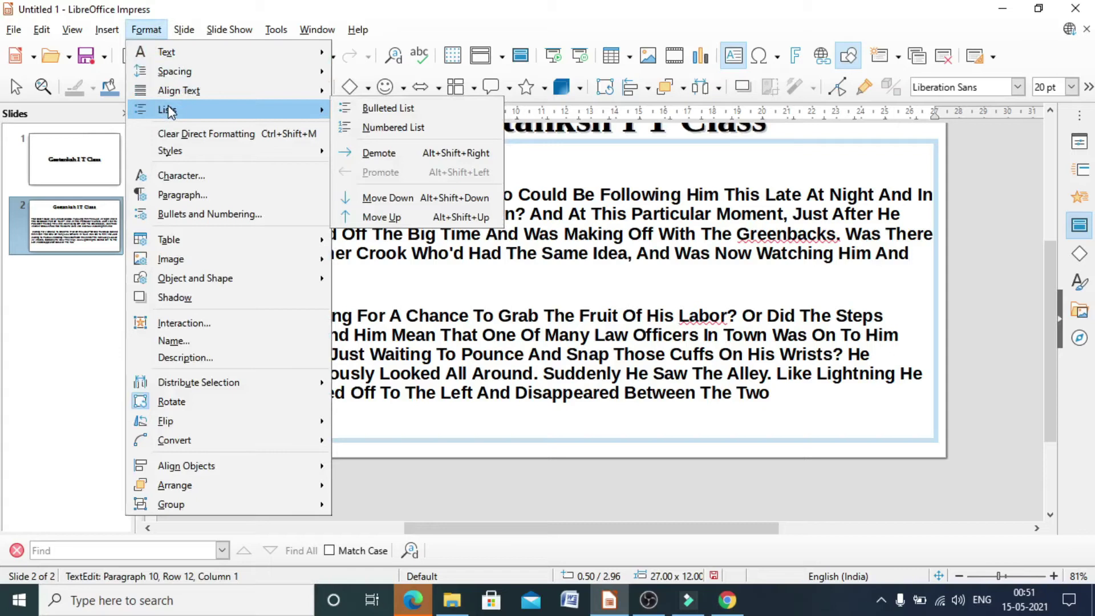
{"action": "left_click", "coordinate": [394, 127]}
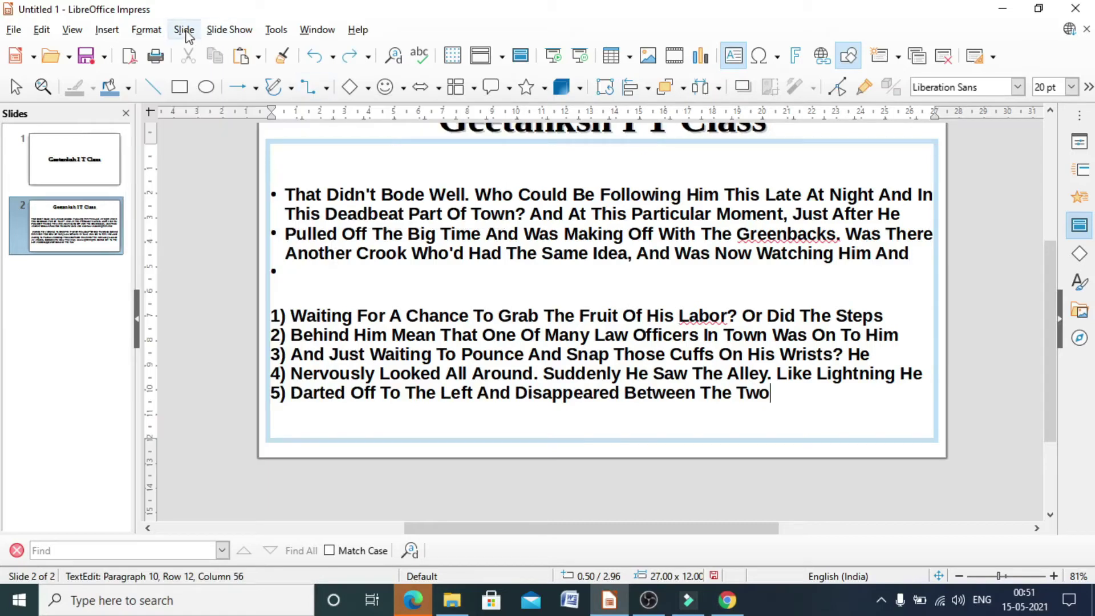
{"action": "left_click", "coordinate": [147, 29]}
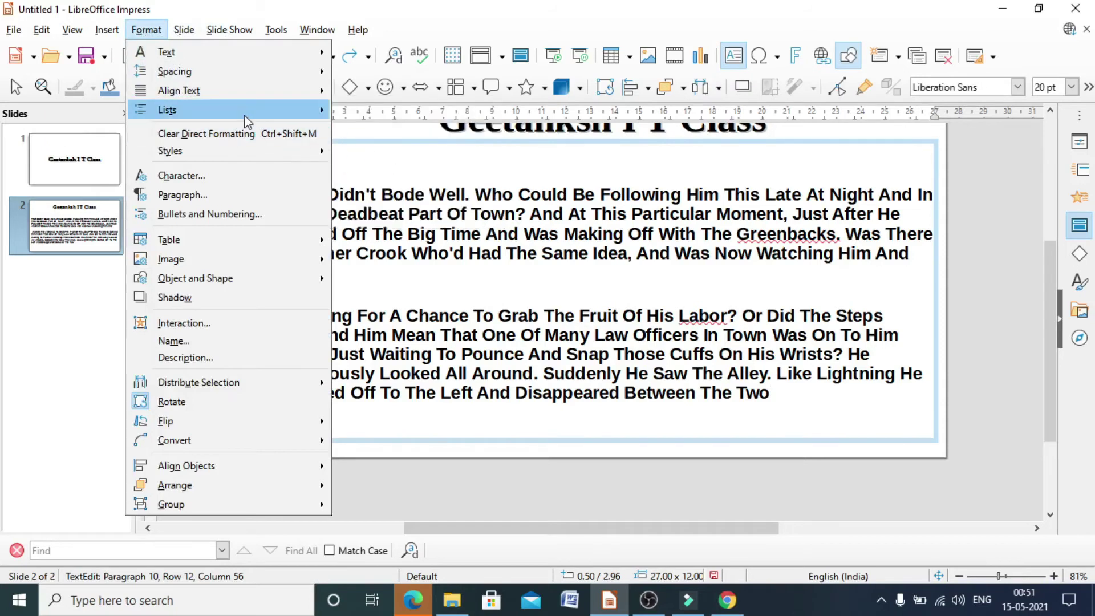
{"action": "mouse_move", "coordinate": [244, 115]}
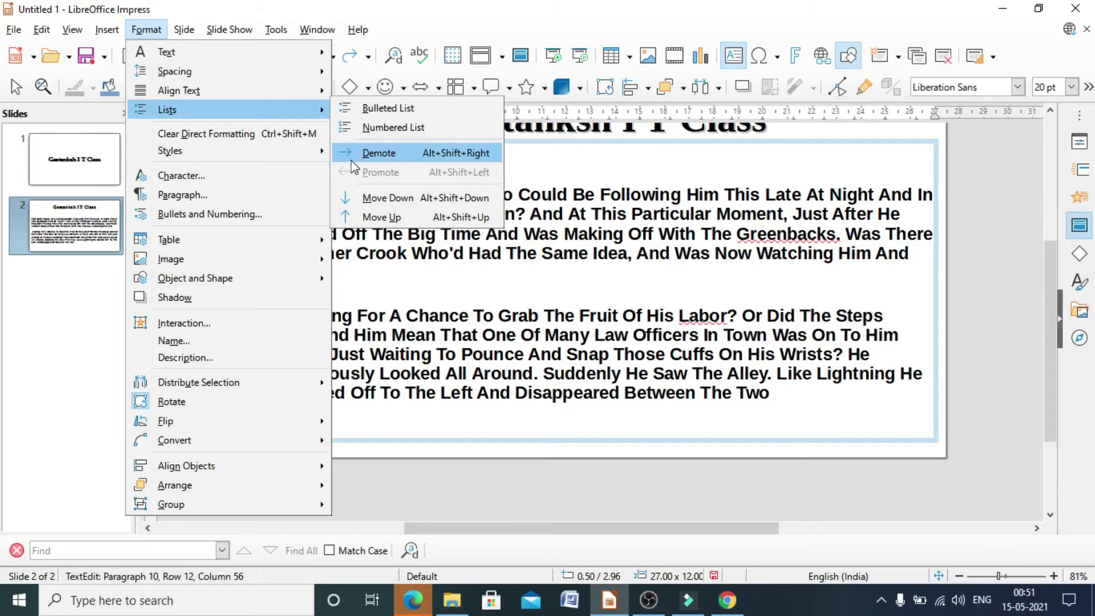
{"action": "left_click", "coordinate": [388, 285]}
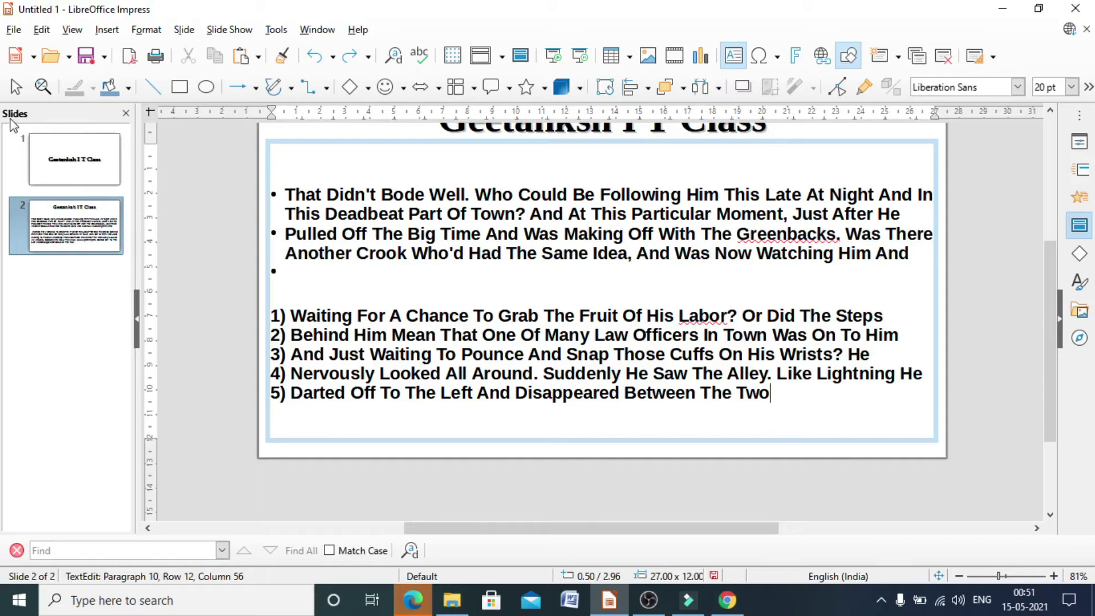
Demote the last numbered item, "Darted Off To The Left And Disappeared Between The Two", by one list level
{"action": "left_click", "coordinate": [146, 29]}
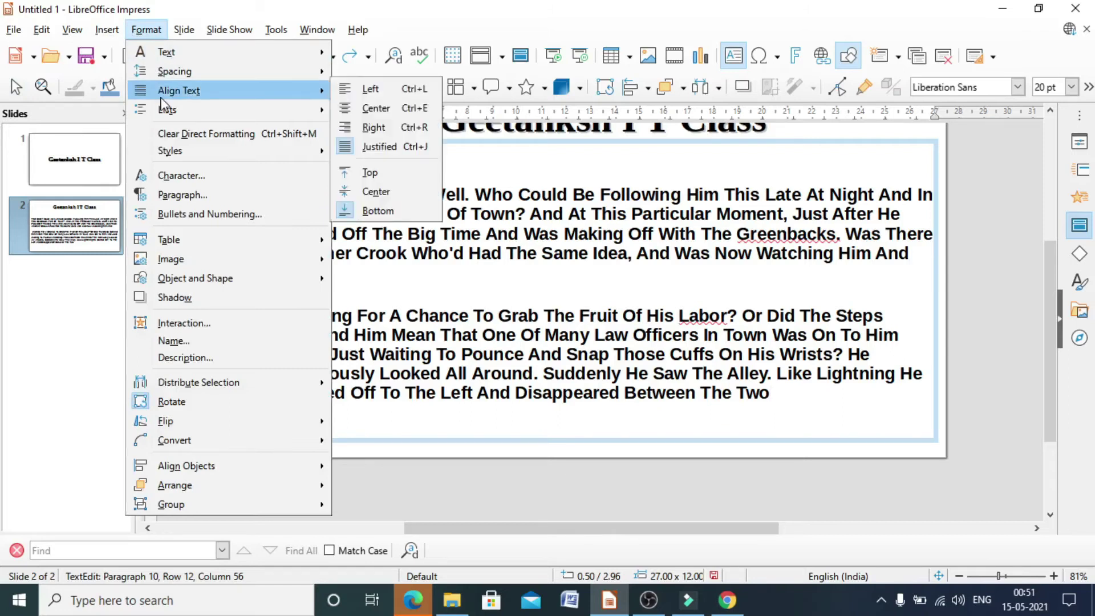
{"action": "mouse_move", "coordinate": [165, 111]}
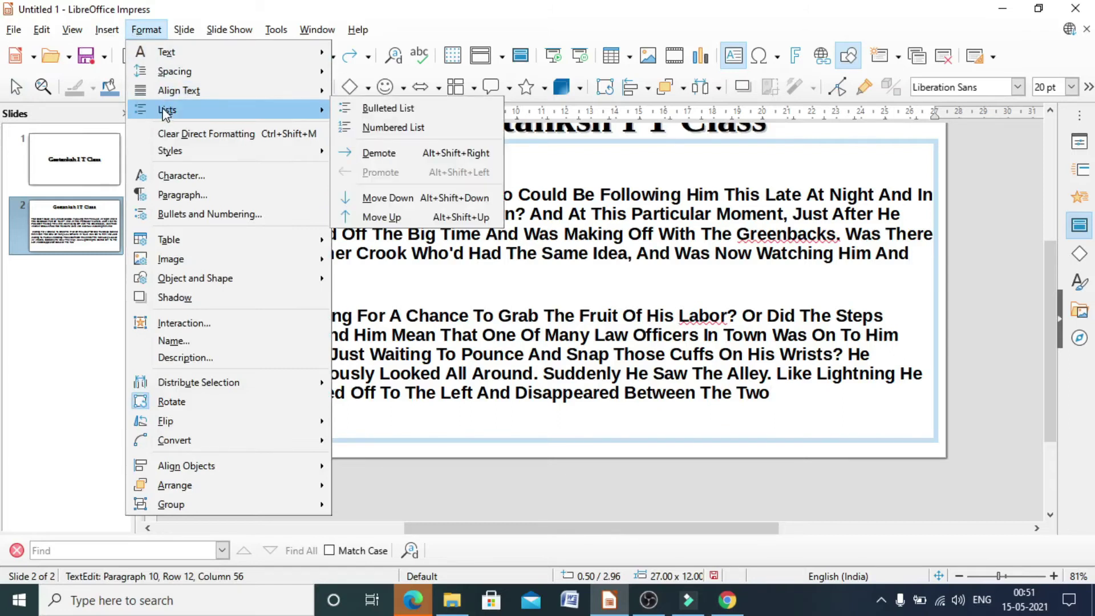
{"action": "left_click", "coordinate": [377, 154]}
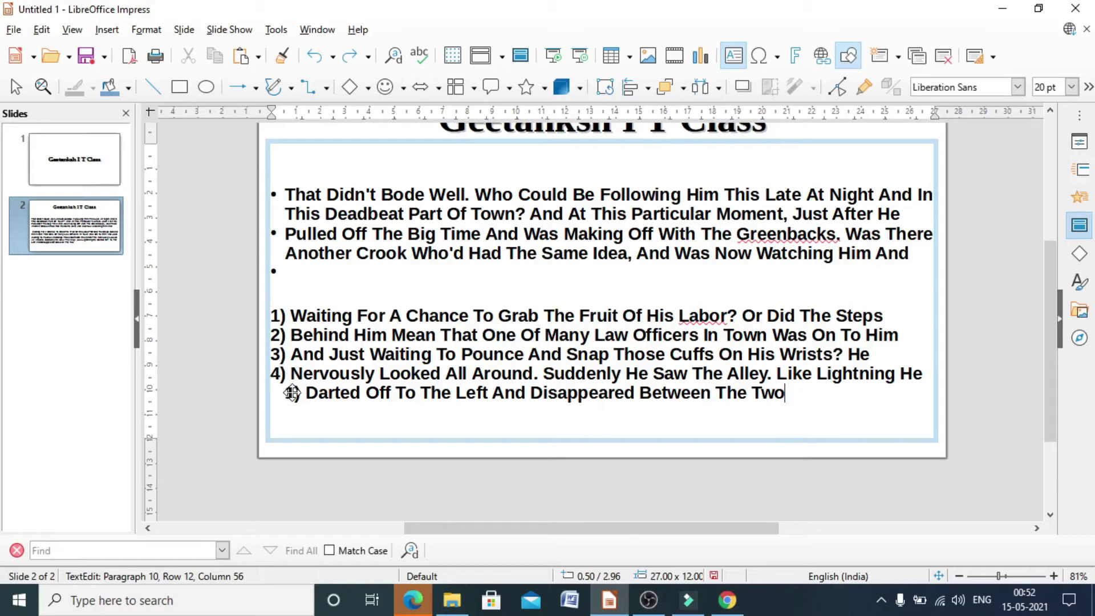
Add three more numbered sub-items after the "Darted Off" item, reading Fhg, Hg and hj
{"action": "key", "text": "Return"}
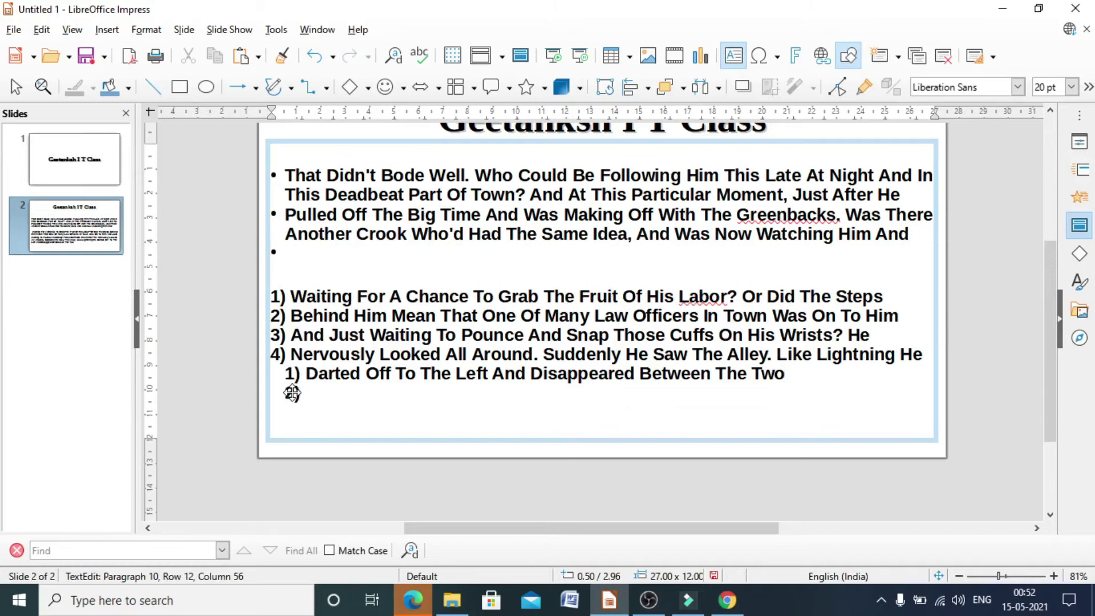
{"action": "type", "text": "fhg"}
{"action": "key", "text": "Return"}
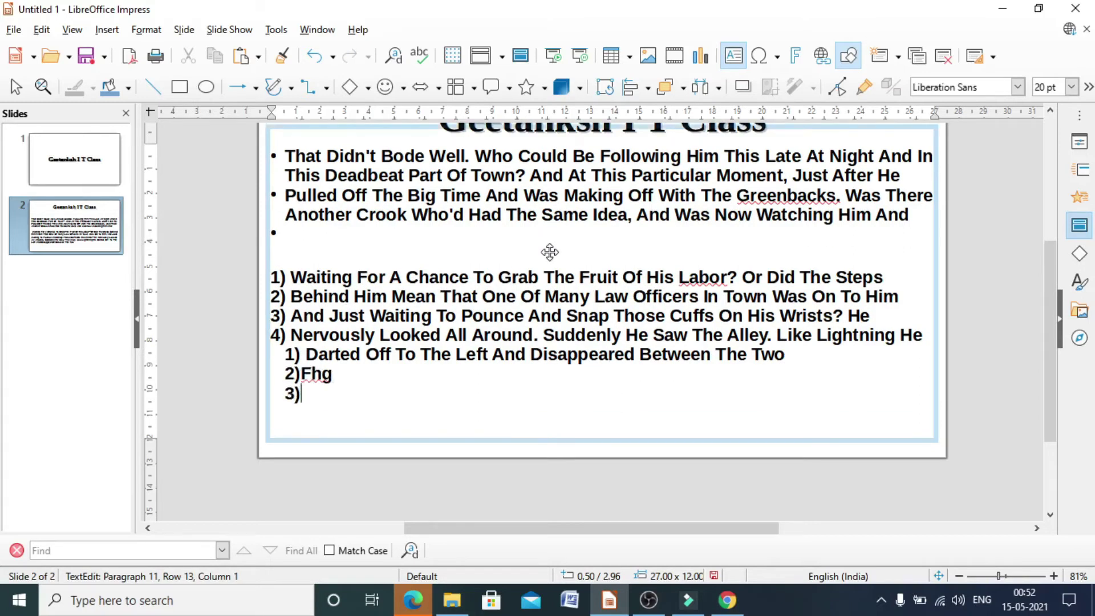
{"action": "type", "text": "hg"}
{"action": "key", "text": "Return"}
{"action": "type", "text": "hj"}
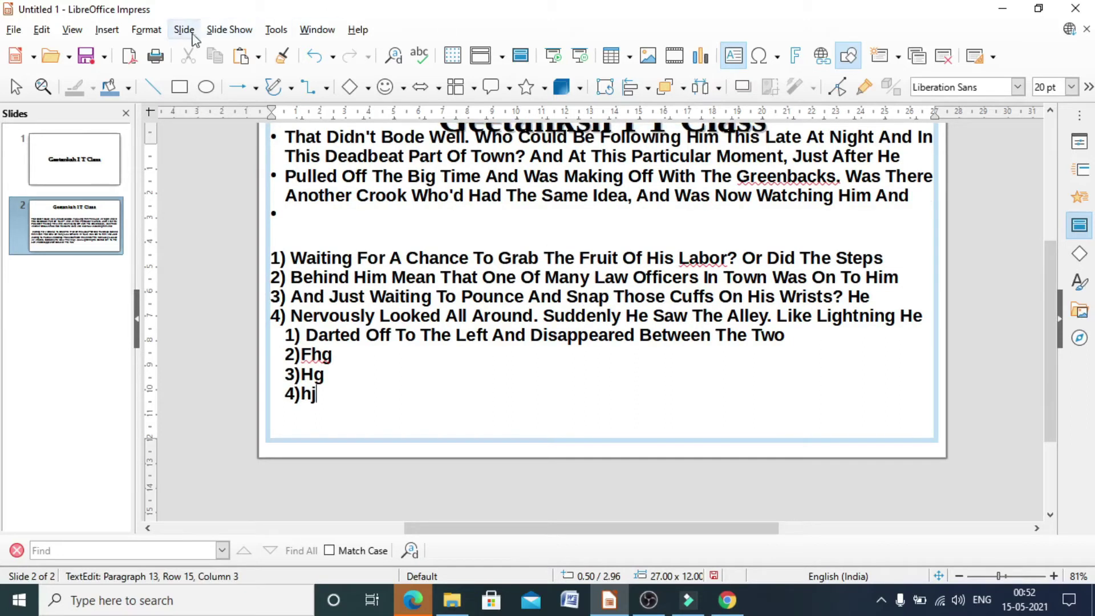
Promote the "hj" sub-item by one list level
{"action": "left_click", "coordinate": [147, 29]}
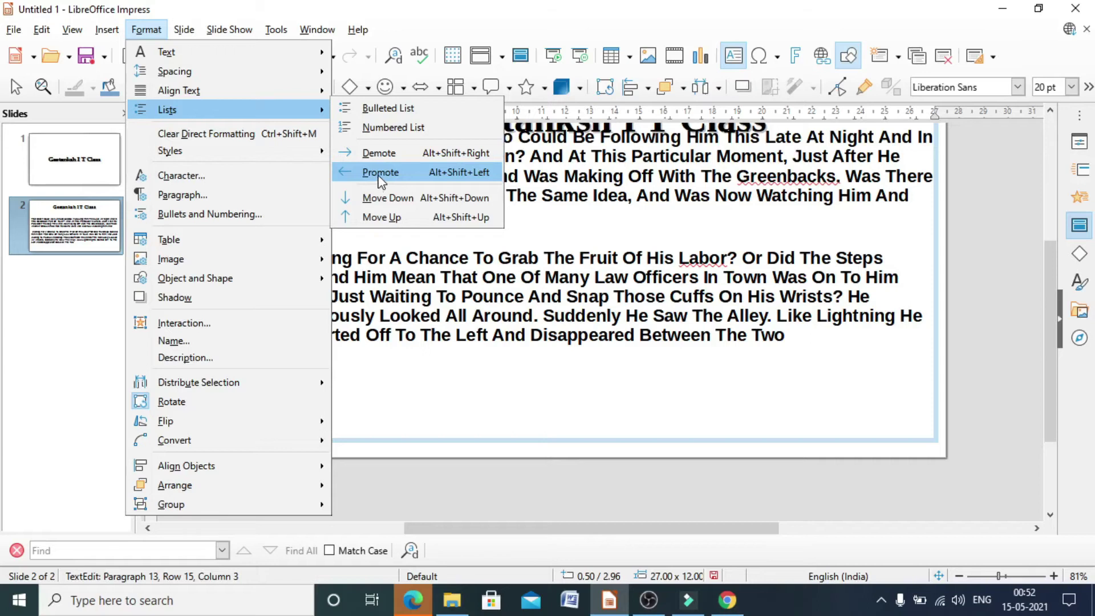
{"action": "left_click", "coordinate": [379, 174]}
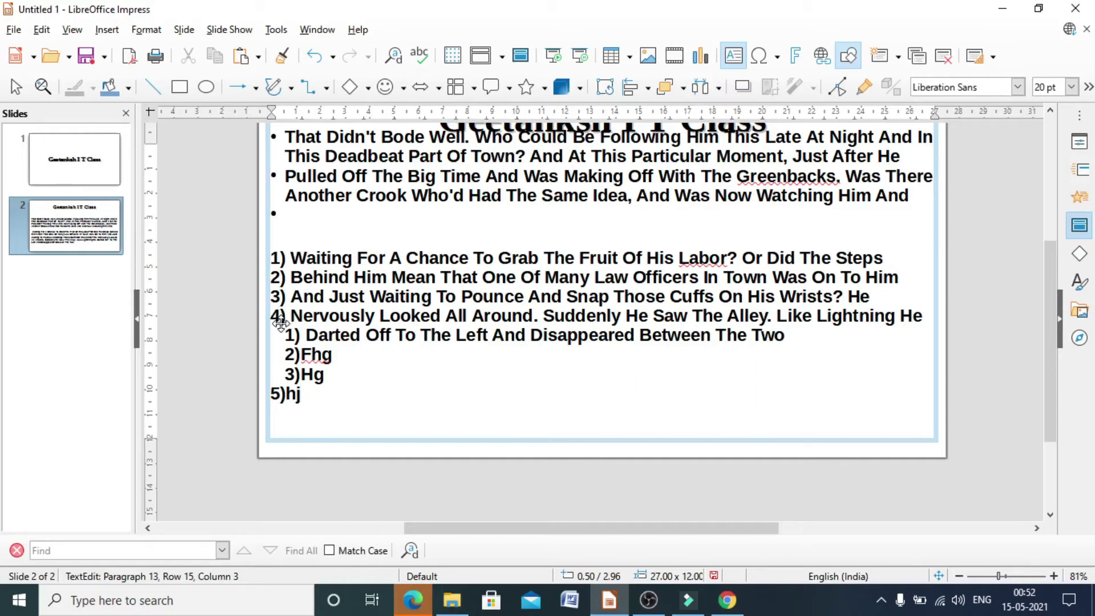
Move the "hj" sub-item down one position in the numbered list
{"action": "left_click", "coordinate": [146, 29]}
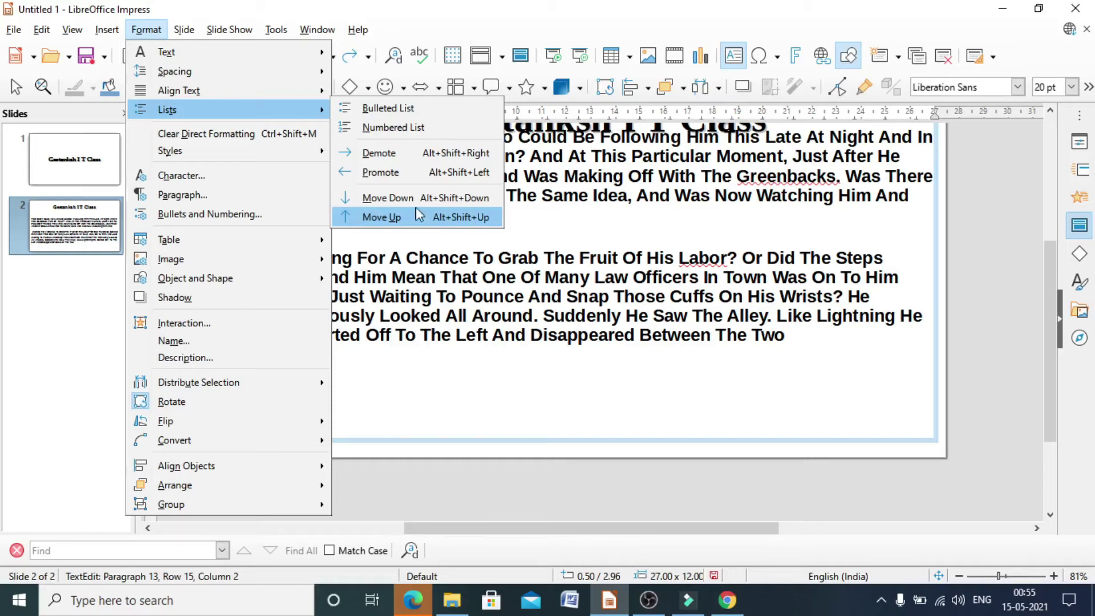
{"action": "key", "text": "Escape"}
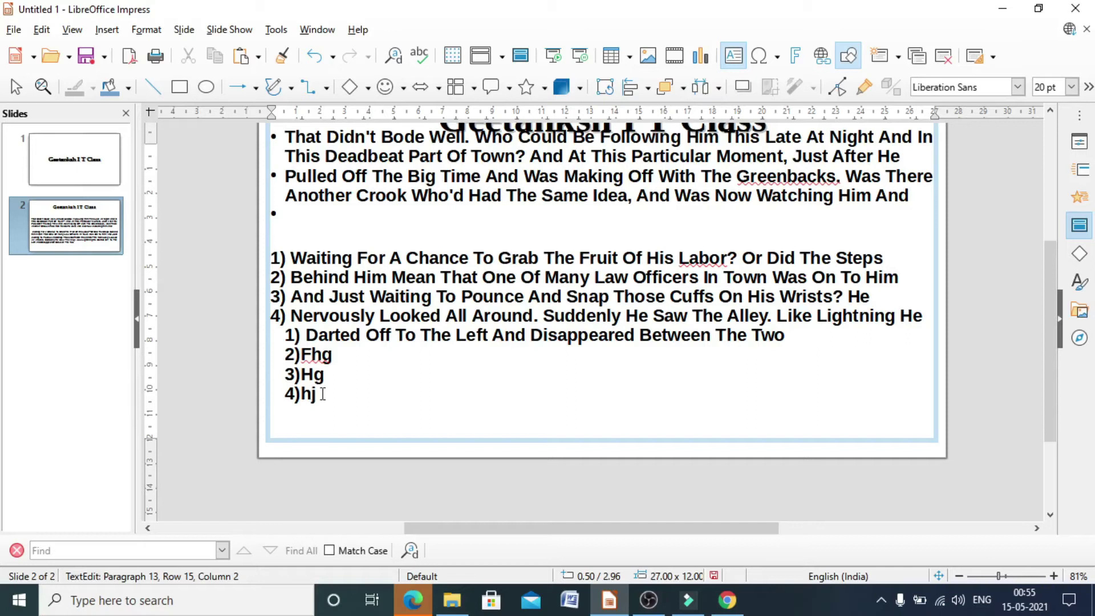
{"action": "left_click", "coordinate": [152, 31]}
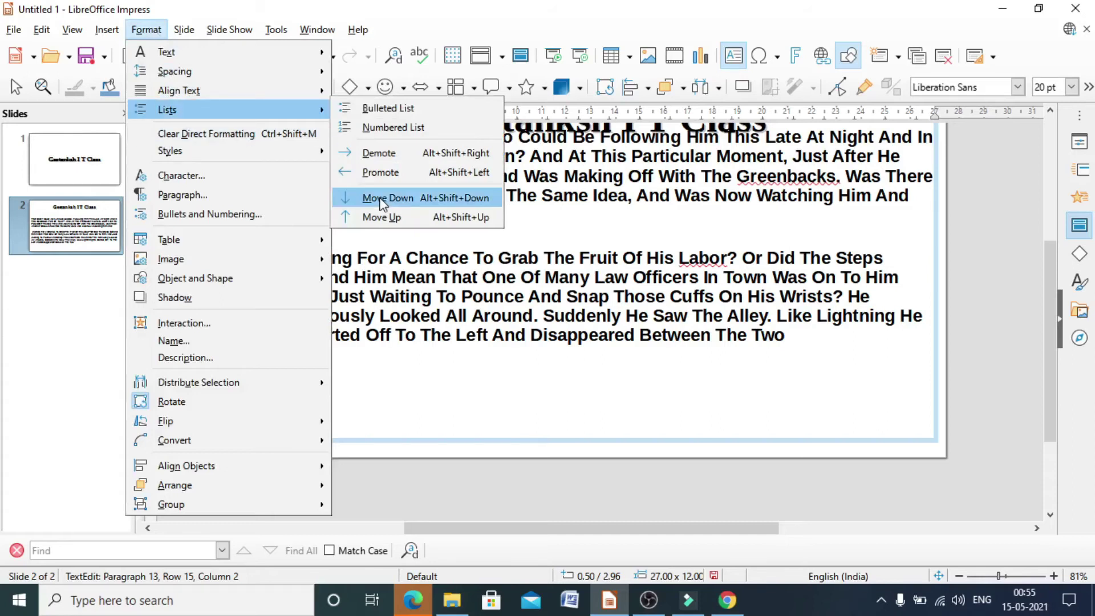
{"action": "left_click", "coordinate": [382, 200]}
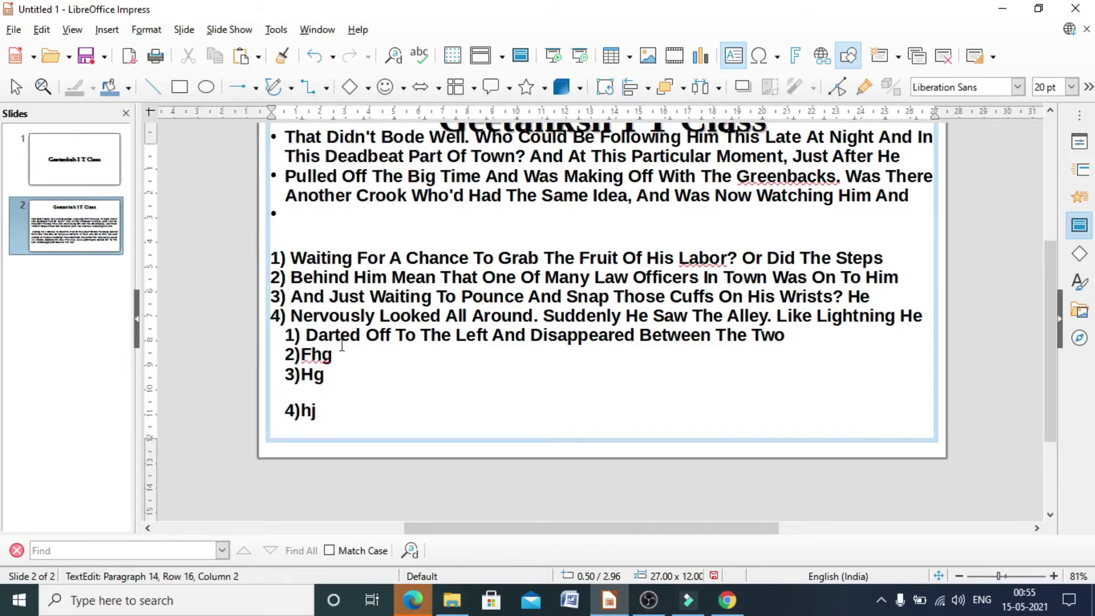
Move the "hj" sub-item back up one position in the numbered list
{"action": "left_click", "coordinate": [152, 33]}
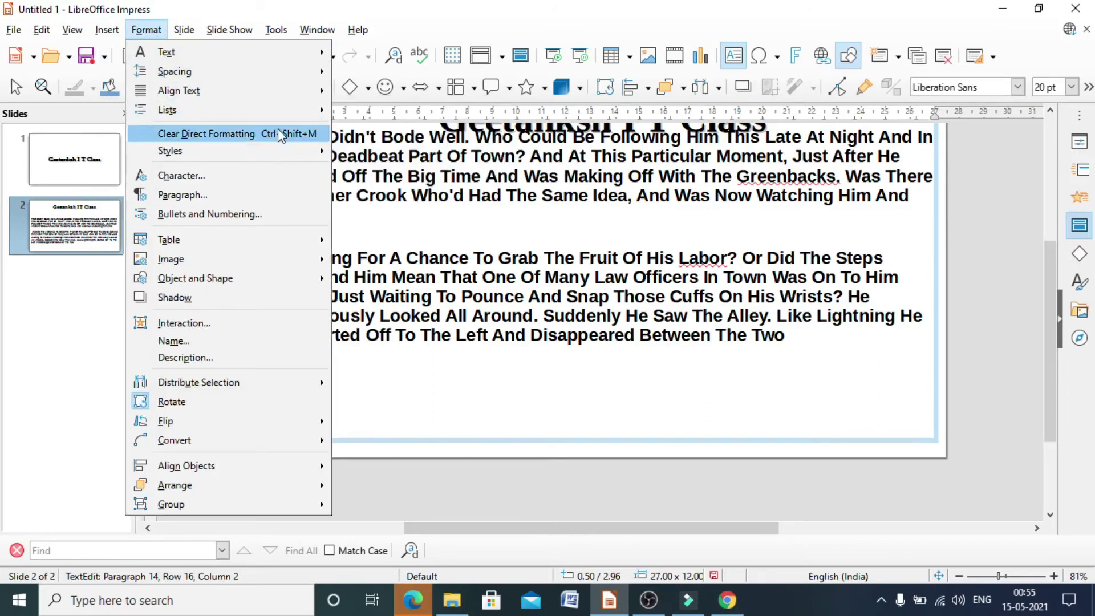
{"action": "mouse_move", "coordinate": [231, 114]}
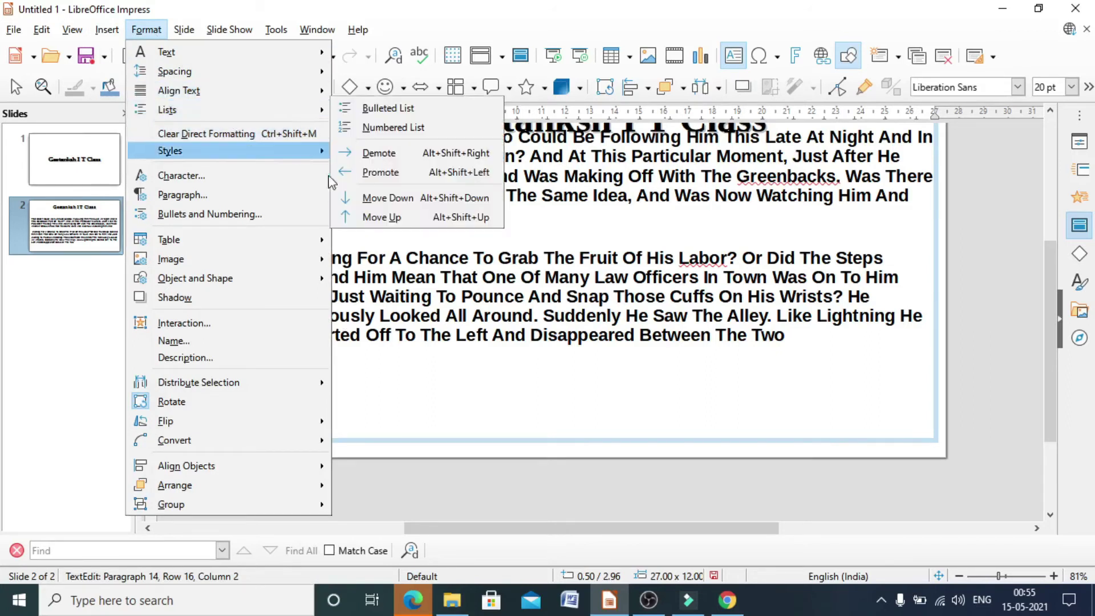
{"action": "left_click", "coordinate": [373, 216]}
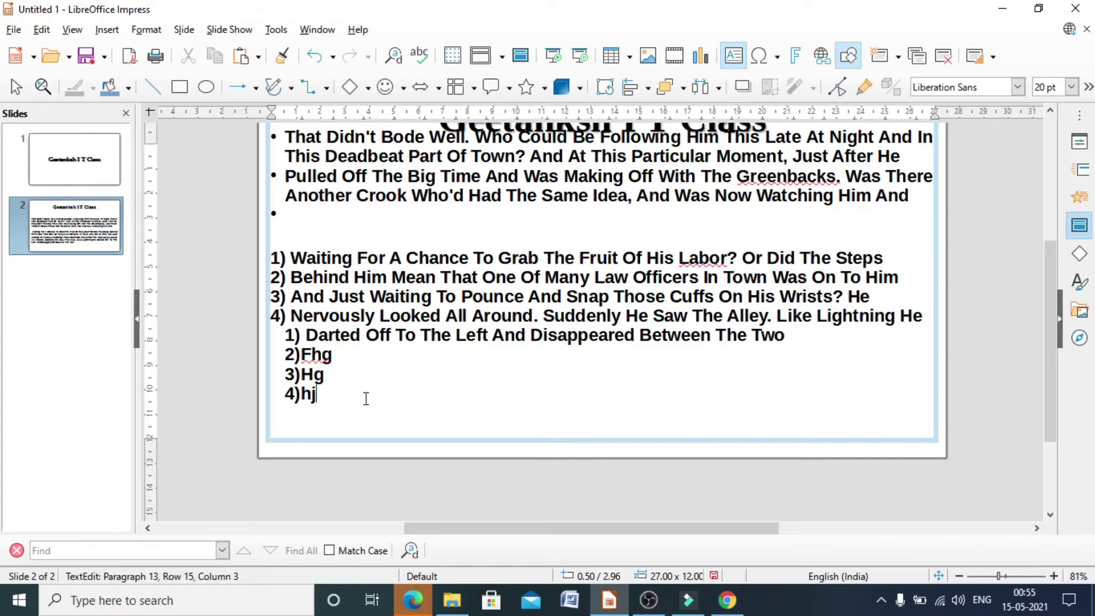
{"action": "left_click", "coordinate": [152, 33]}
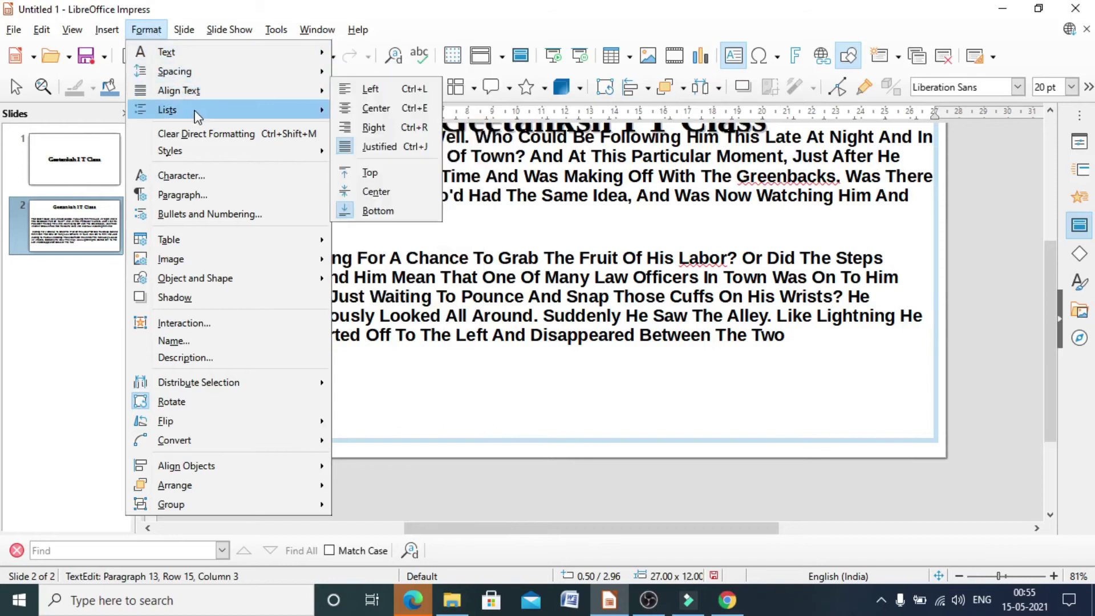
{"action": "mouse_move", "coordinate": [197, 116]}
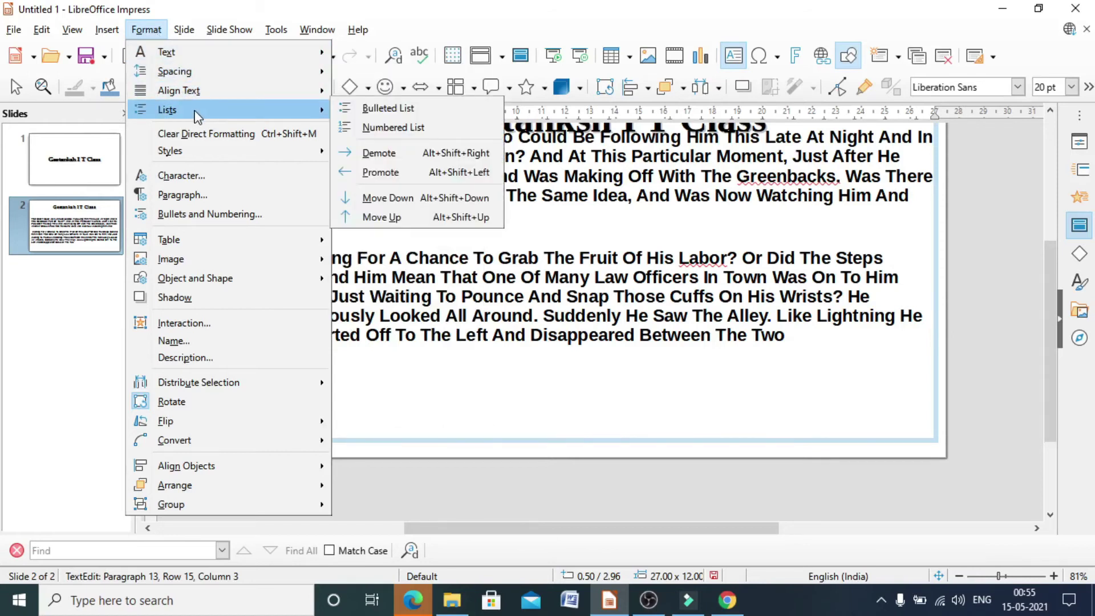
{"action": "left_click", "coordinate": [850, 337]}
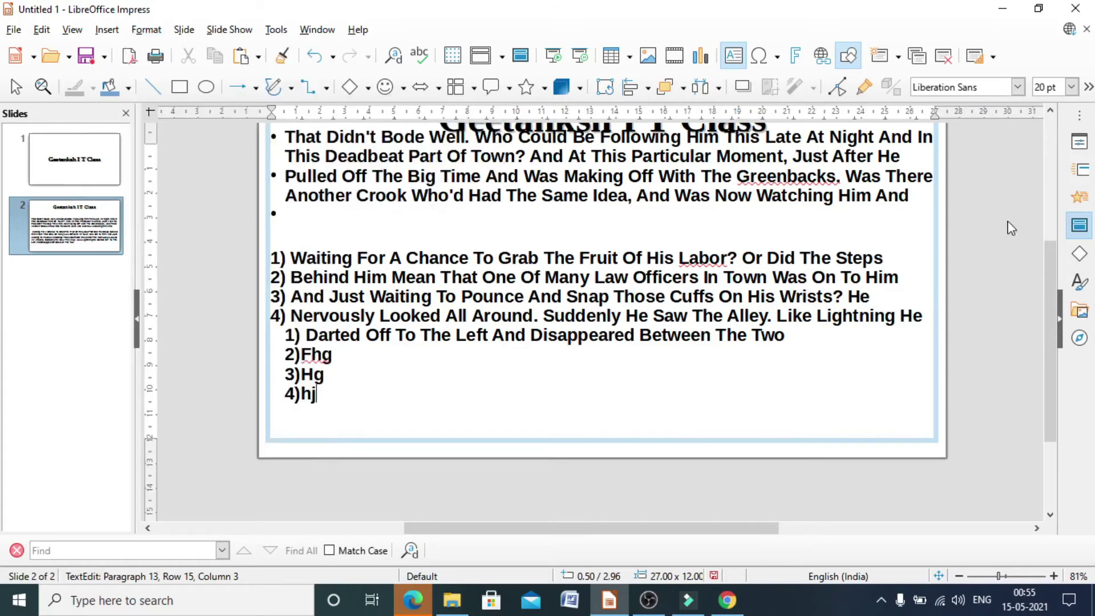
Show the remaining text formatting tools for lists, alignment and spacing
{"action": "left_click", "coordinate": [1089, 89]}
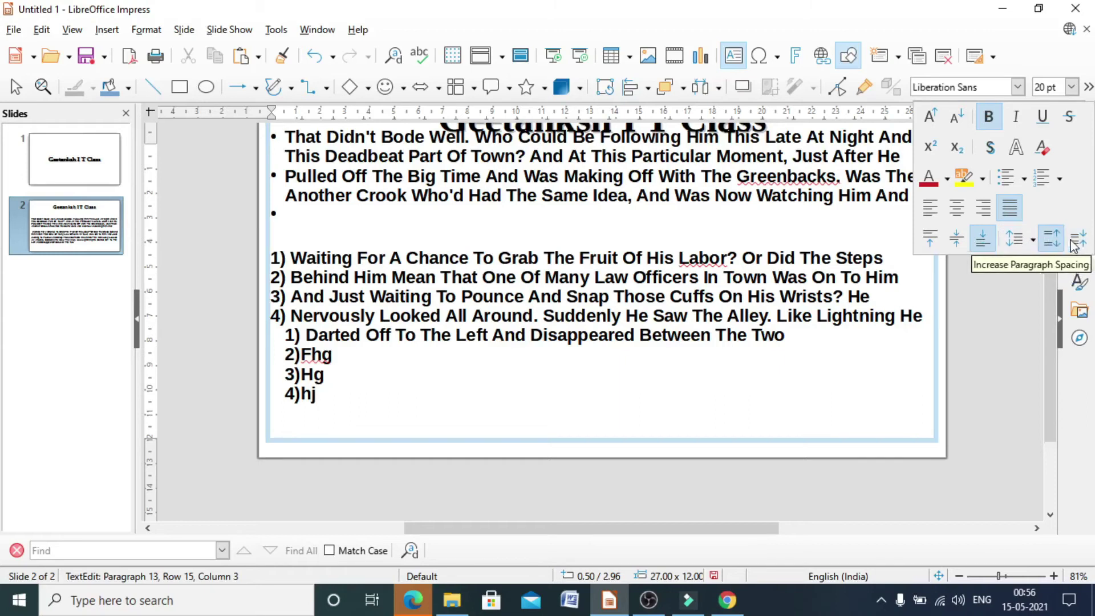
Clear the direct formatting from the outlined "warehouses almost" line in slide 2's body text
{"action": "left_click", "coordinate": [1086, 249]}
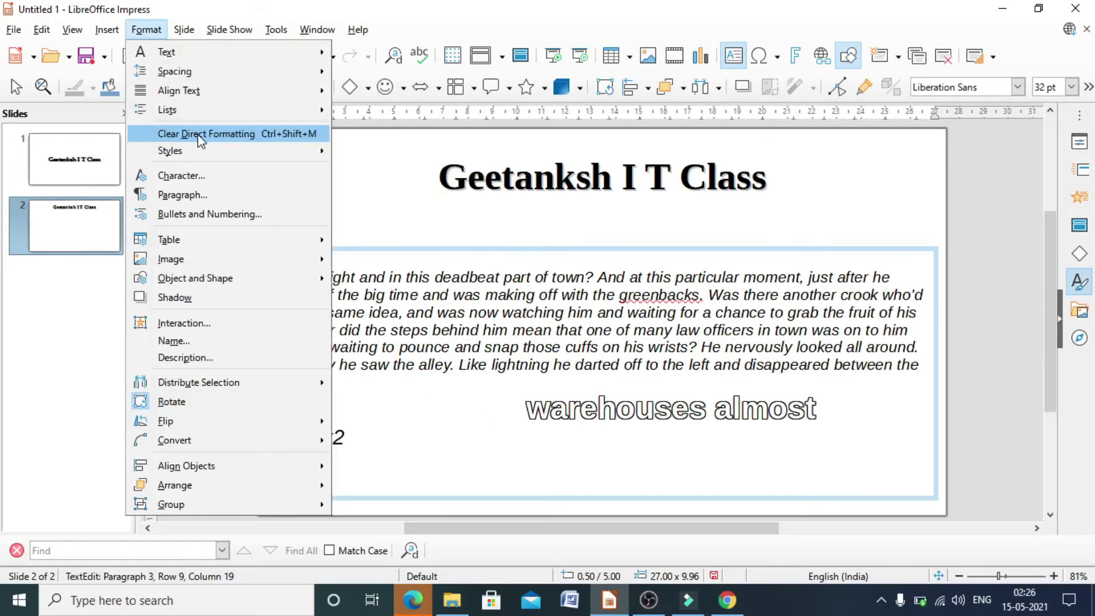
{"action": "left_click", "coordinate": [270, 137]}
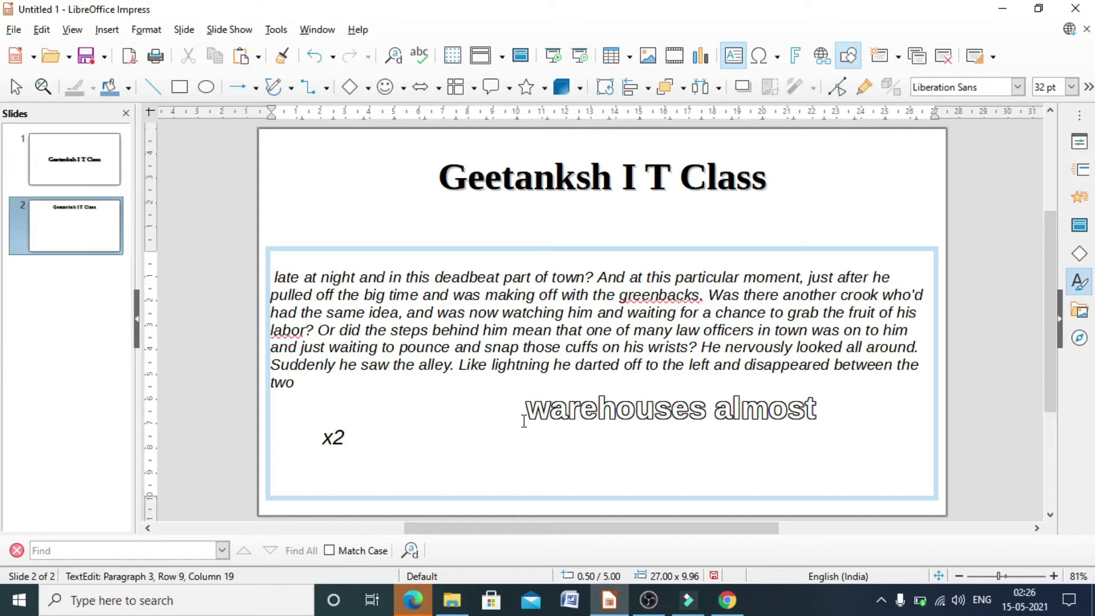
{"action": "key", "text": "shift+End"}
{"action": "key", "text": "alt+o"}
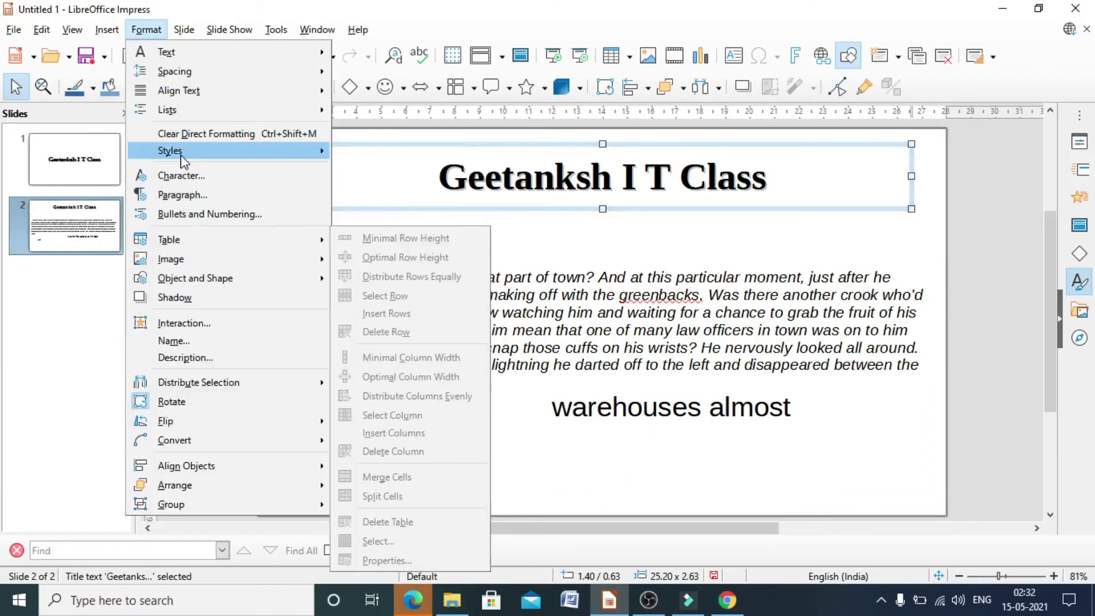
Edit the style of slide 2's body text frame to give it a continuous yellow line
{"action": "mouse_move", "coordinate": [182, 160]}
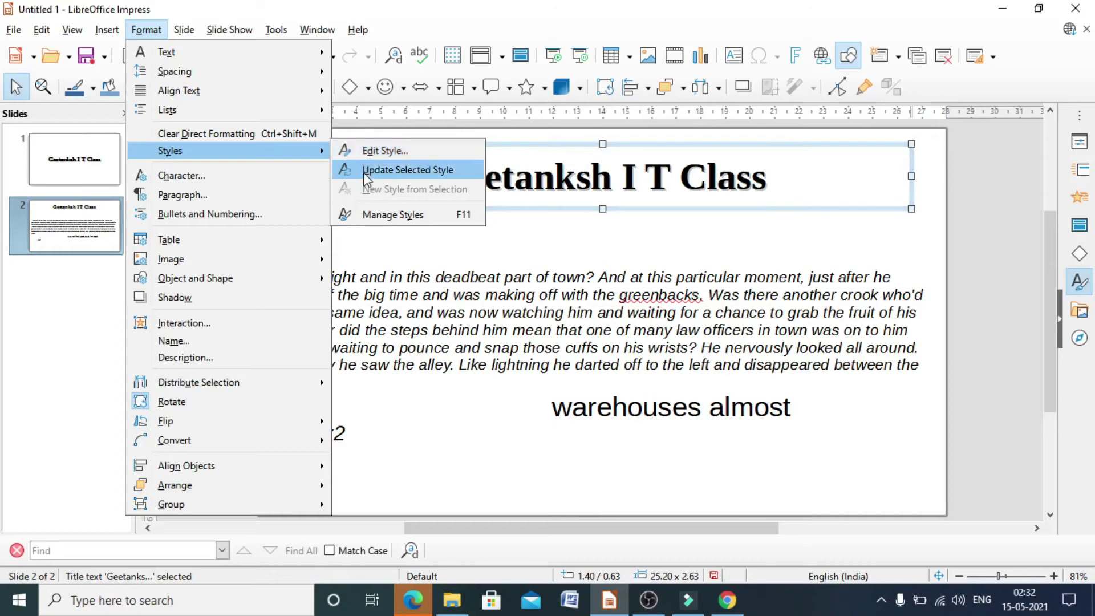
{"action": "left_click", "coordinate": [445, 405]}
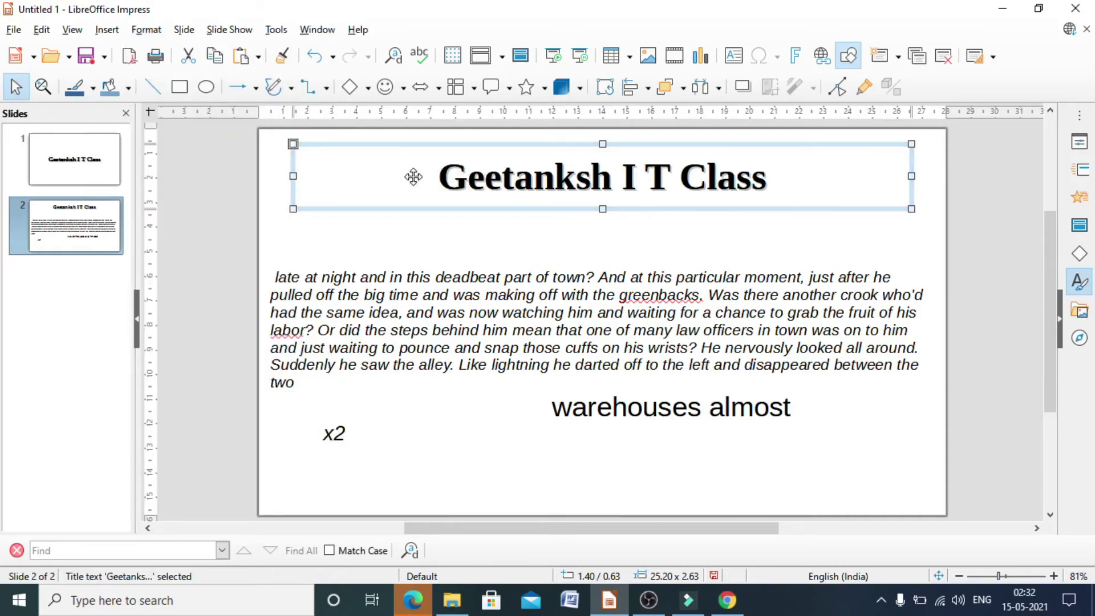
{"action": "left_click", "coordinate": [405, 345]}
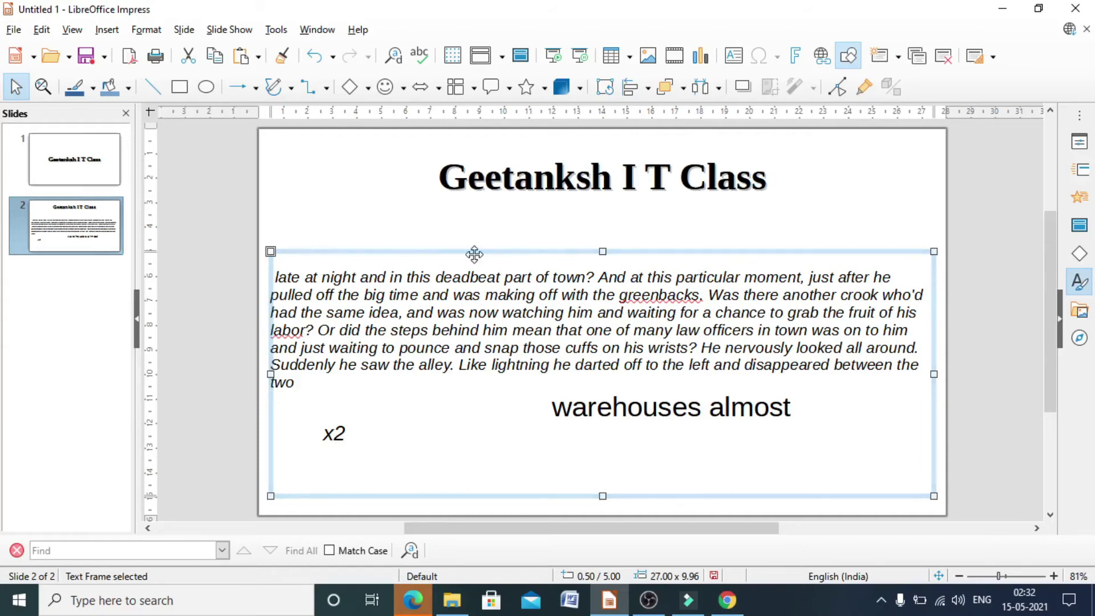
{"action": "left_click", "coordinate": [525, 249]}
{"action": "left_click", "coordinate": [525, 250]}
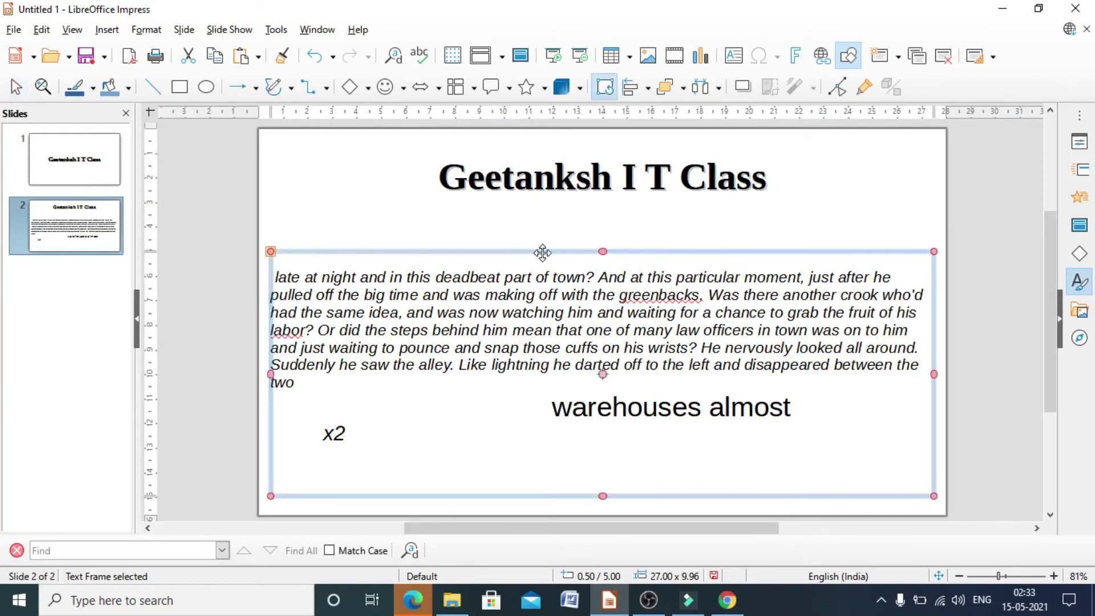
{"action": "left_click", "coordinate": [557, 251]}
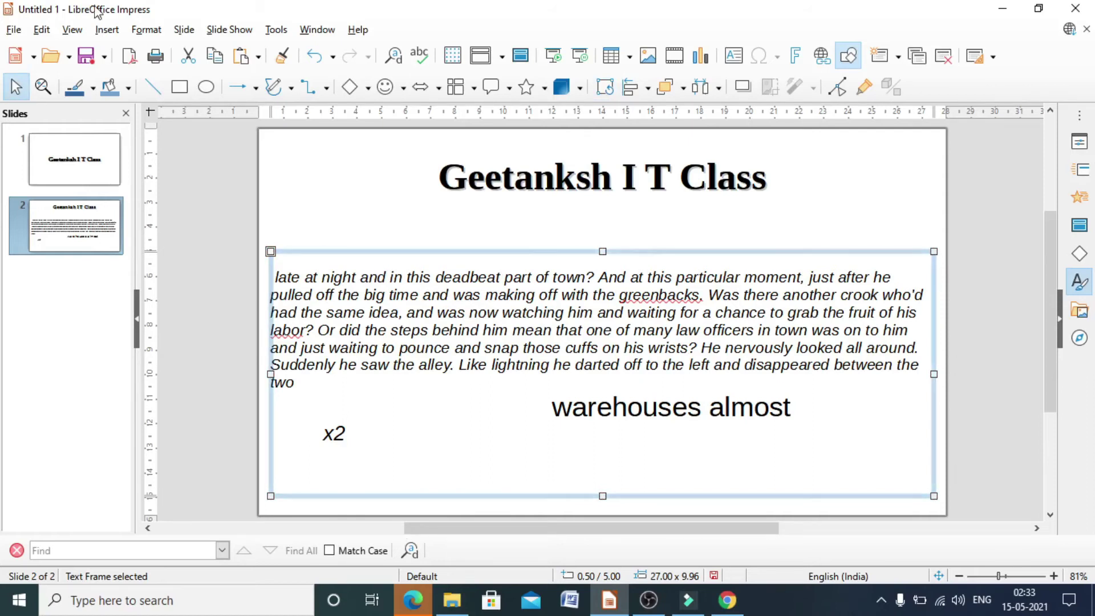
{"action": "left_click", "coordinate": [140, 31]}
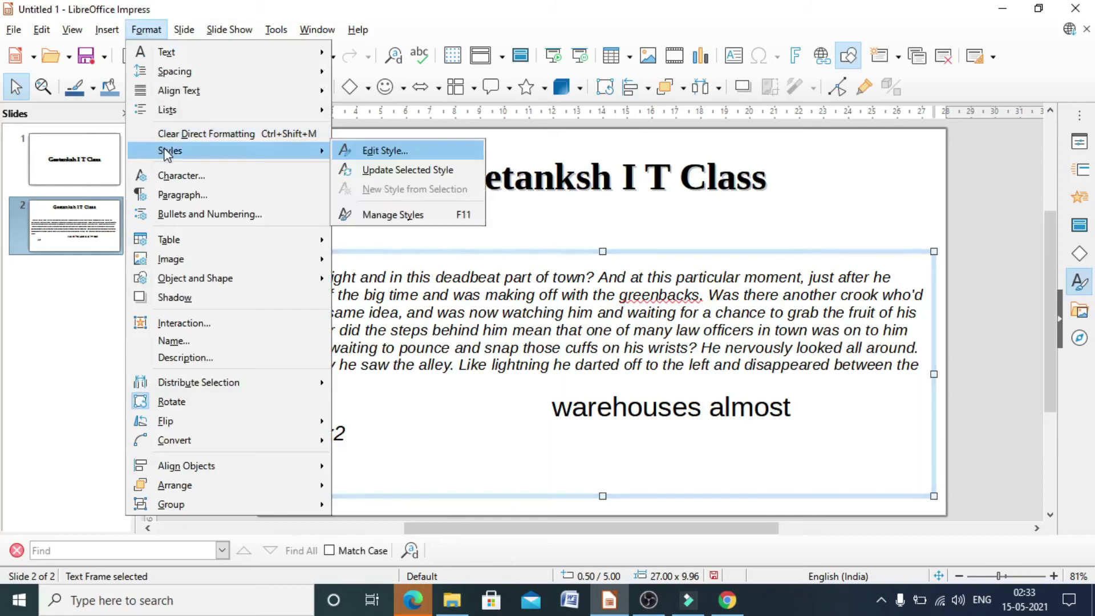
{"action": "left_click", "coordinate": [361, 152]}
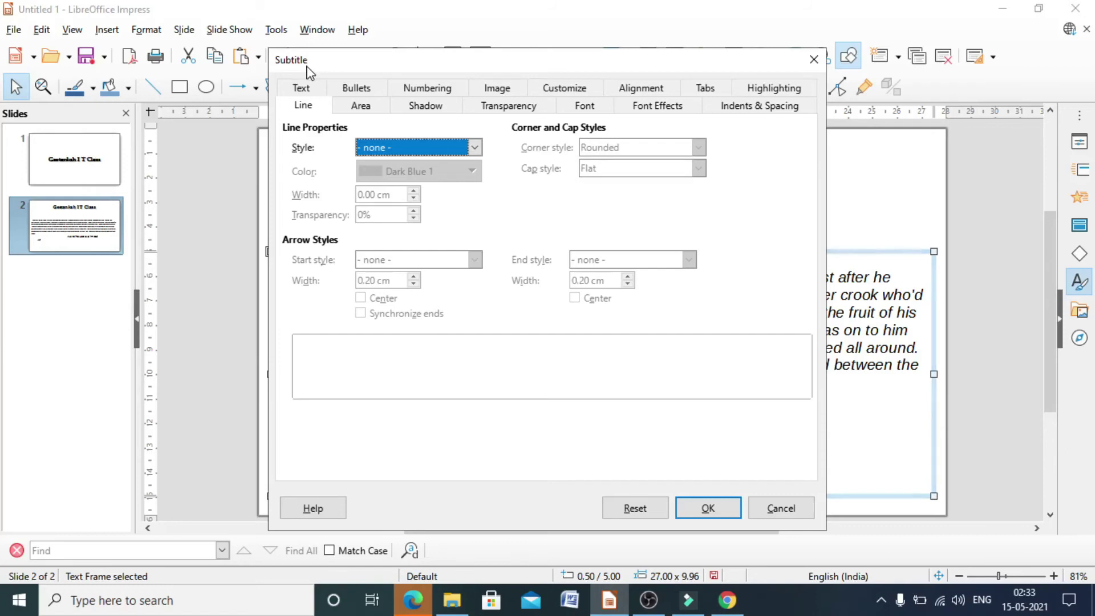
{"action": "left_click", "coordinate": [475, 147]}
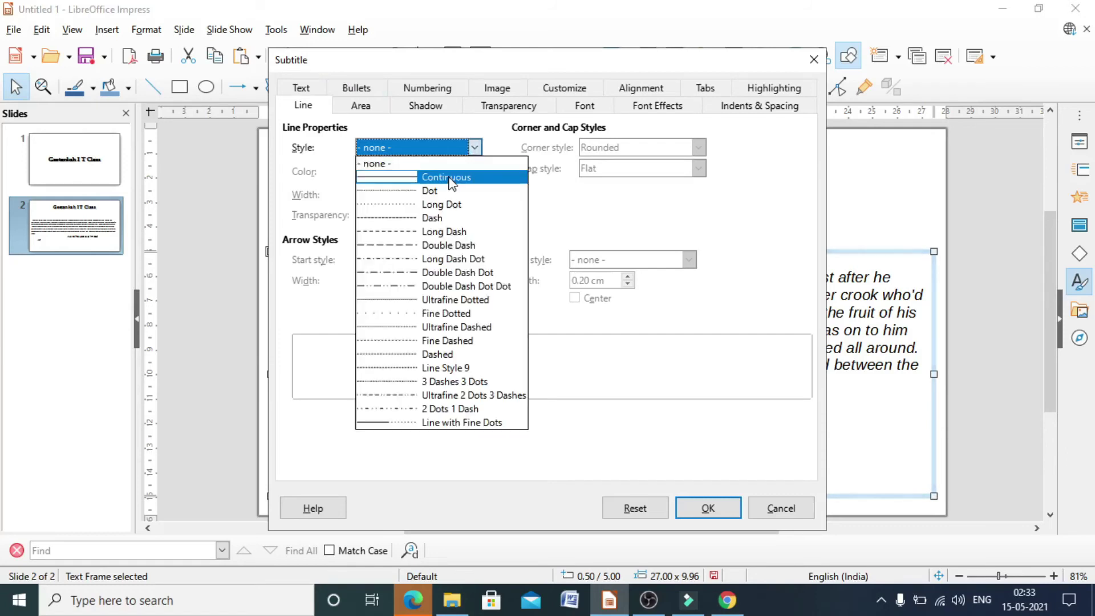
{"action": "left_click", "coordinate": [453, 177]}
{"action": "left_click", "coordinate": [472, 172]}
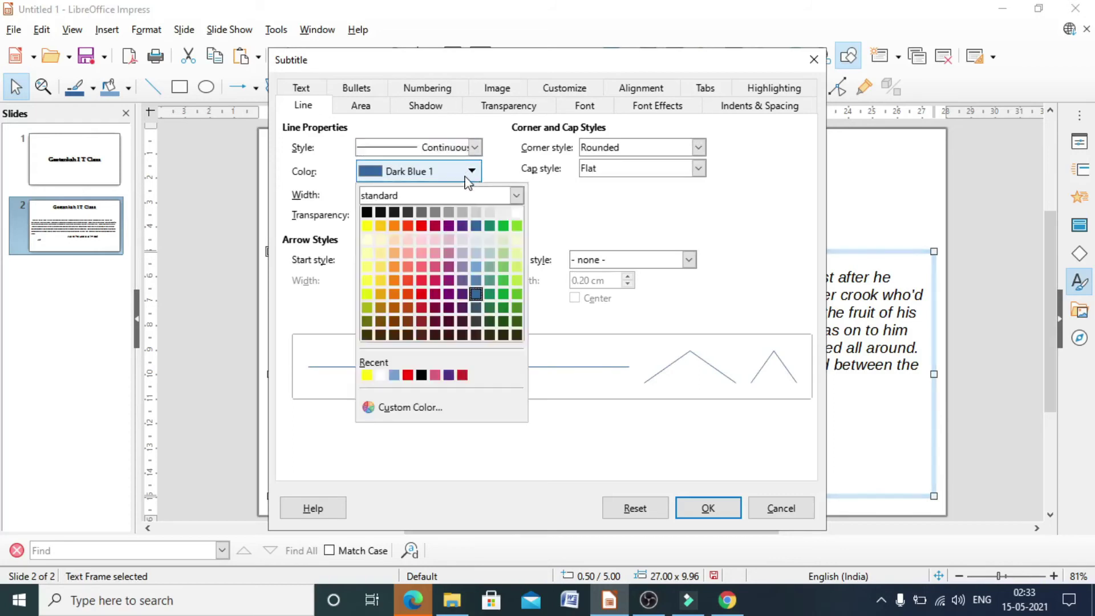
{"action": "left_click", "coordinate": [367, 226]}
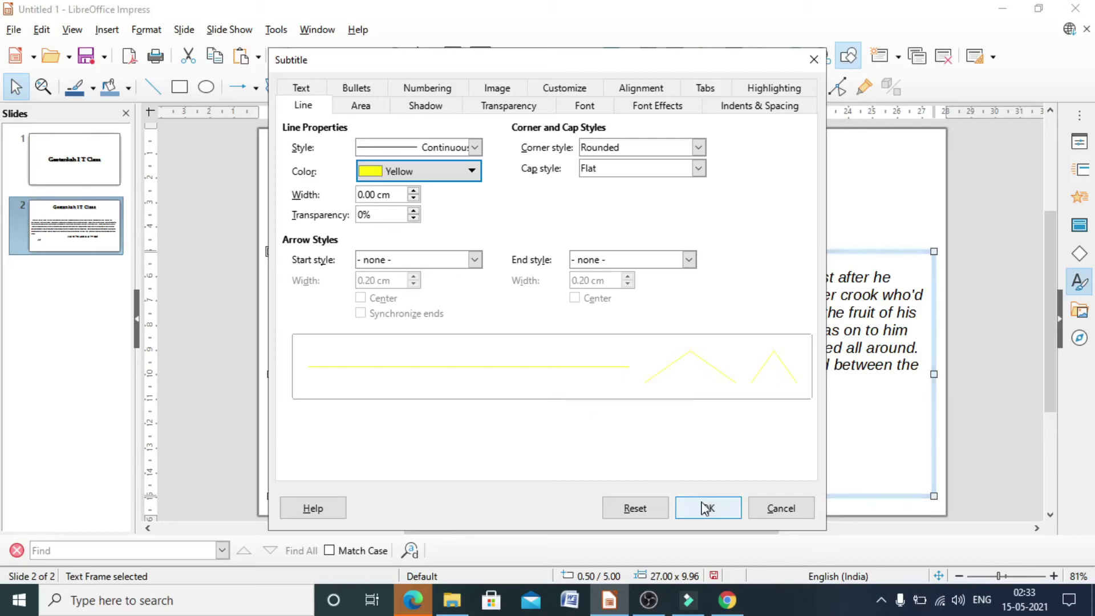
Set the body frame style's line width to 0.10 cm and apply the style changes
{"action": "left_click", "coordinate": [413, 191]}
{"action": "left_click", "coordinate": [413, 192]}
{"action": "left_click", "coordinate": [414, 199]}
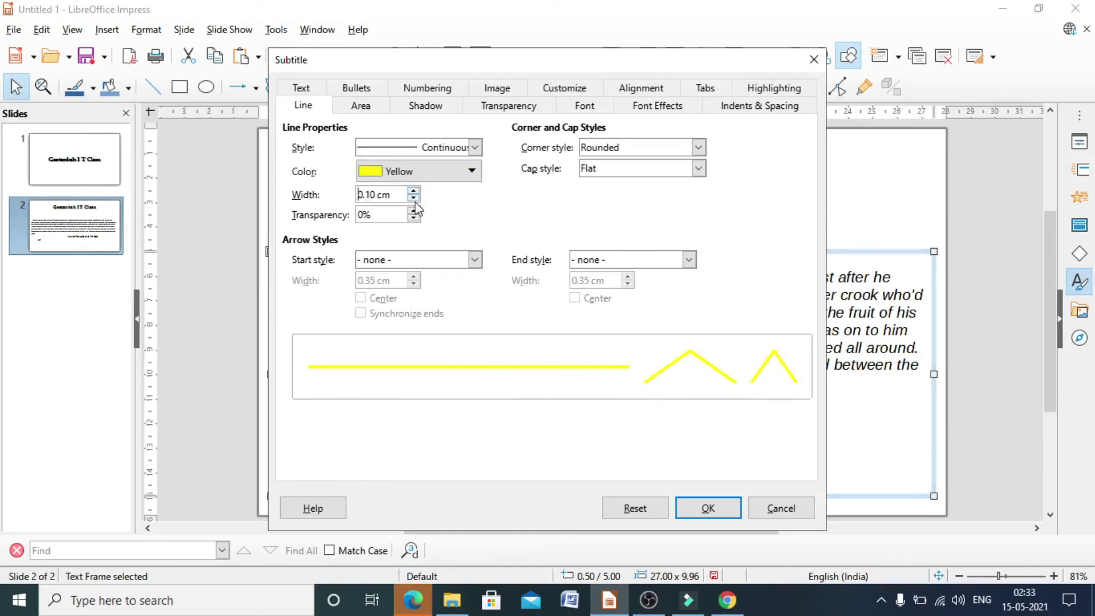
{"action": "left_click", "coordinate": [707, 508]}
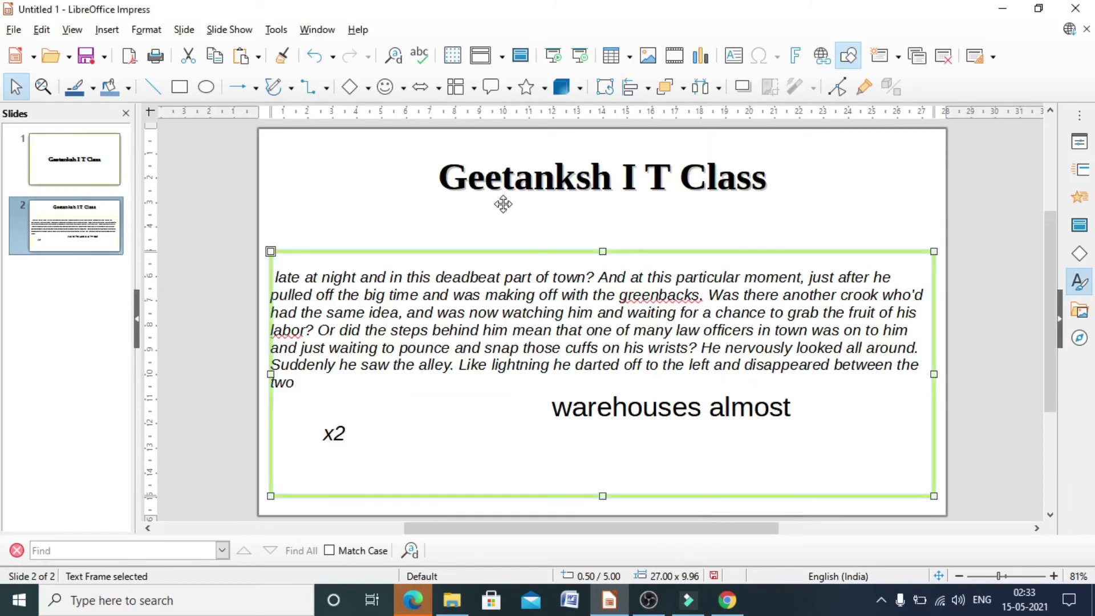
{"action": "left_click", "coordinate": [398, 234]}
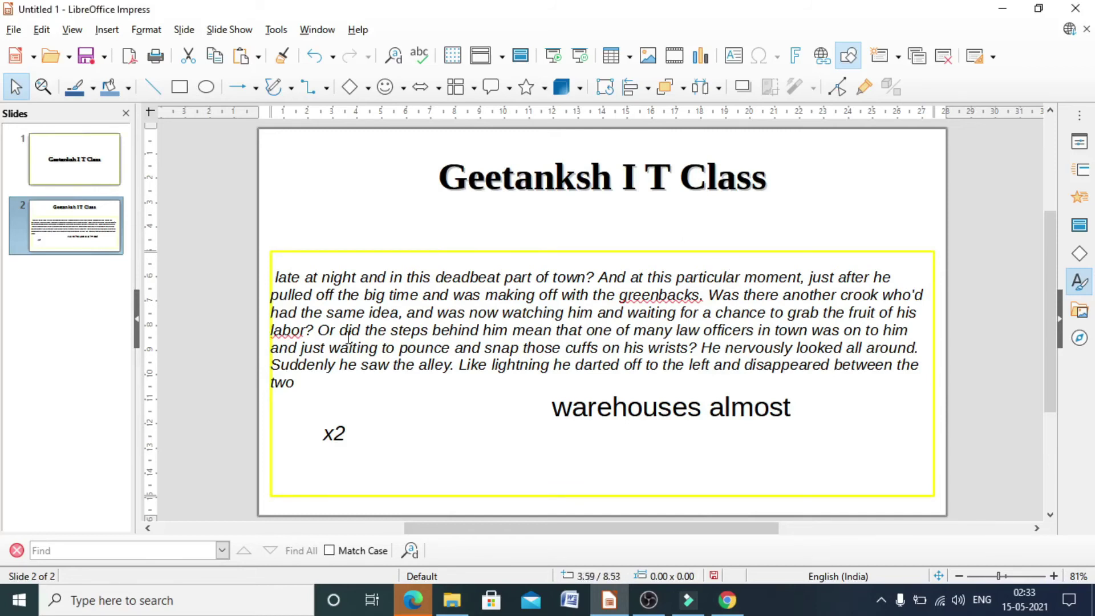
Edit the style of slide 2's title frame to give it a continuous yellow line
{"action": "left_click", "coordinate": [464, 177]}
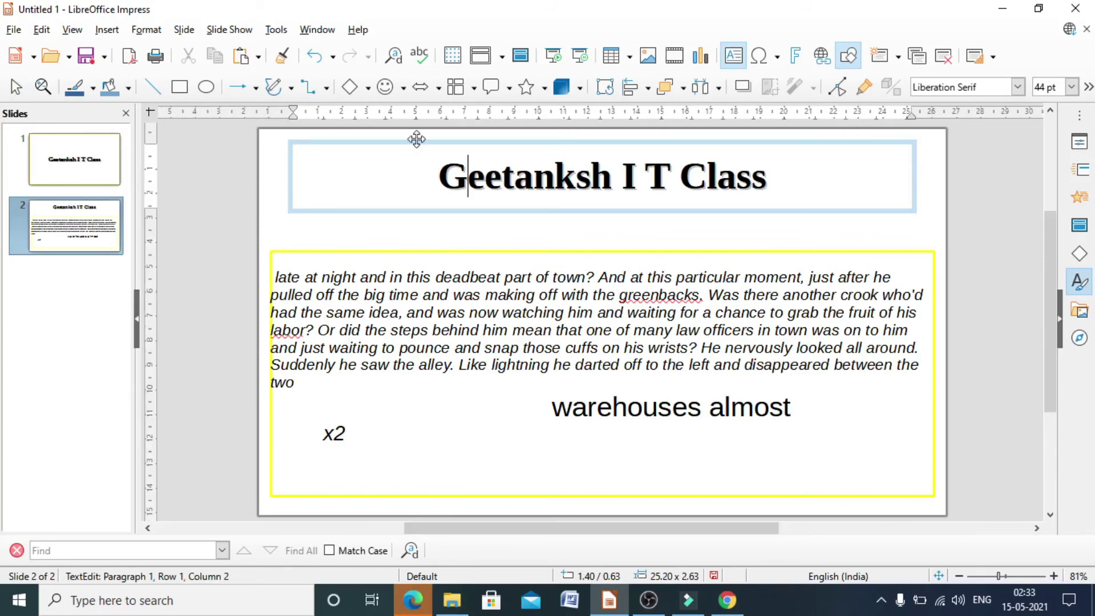
{"action": "left_click", "coordinate": [346, 207]}
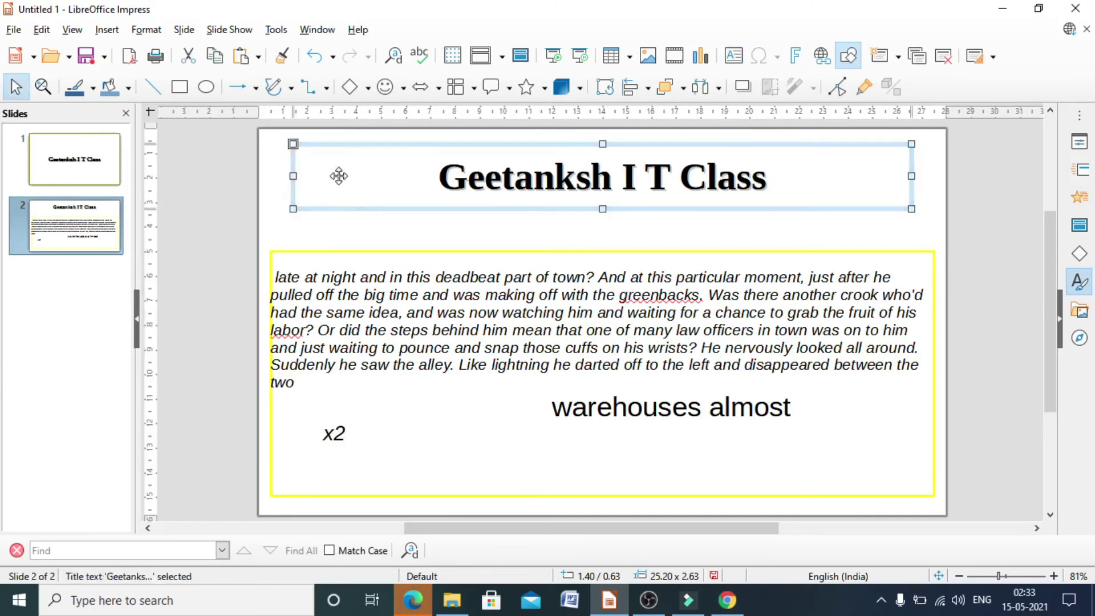
{"action": "left_click", "coordinate": [146, 29]}
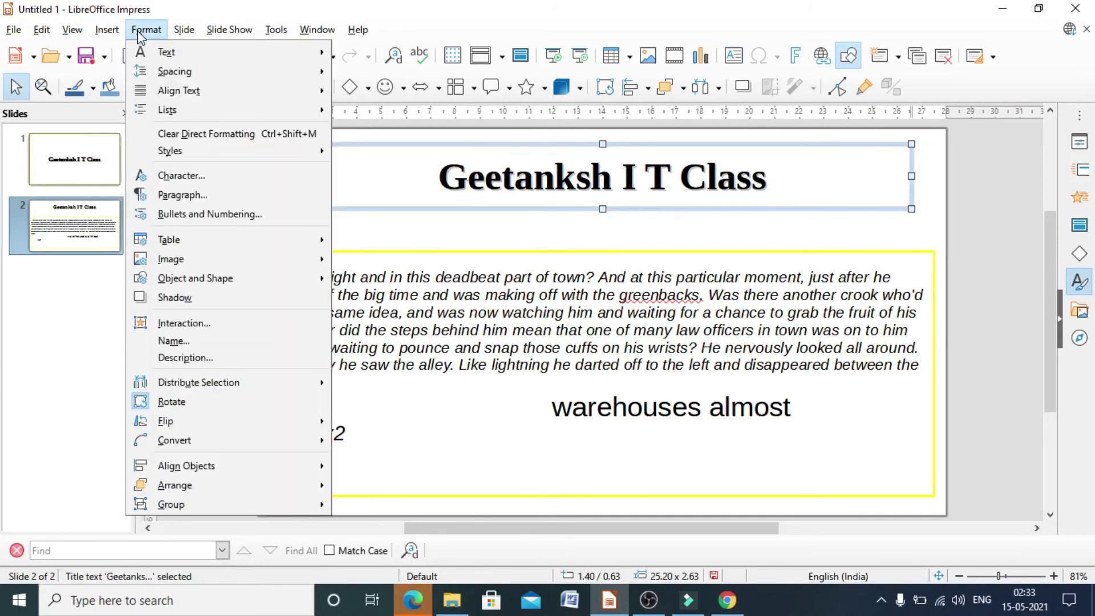
{"action": "mouse_move", "coordinate": [192, 150]}
{"action": "left_click", "coordinate": [358, 153]}
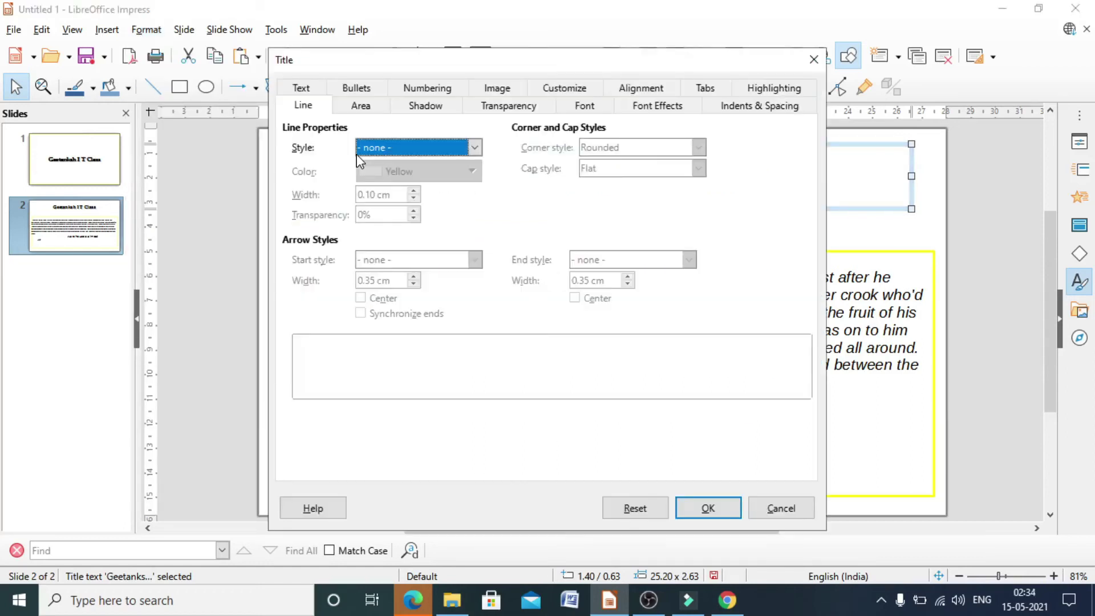
{"action": "left_click", "coordinate": [475, 147]}
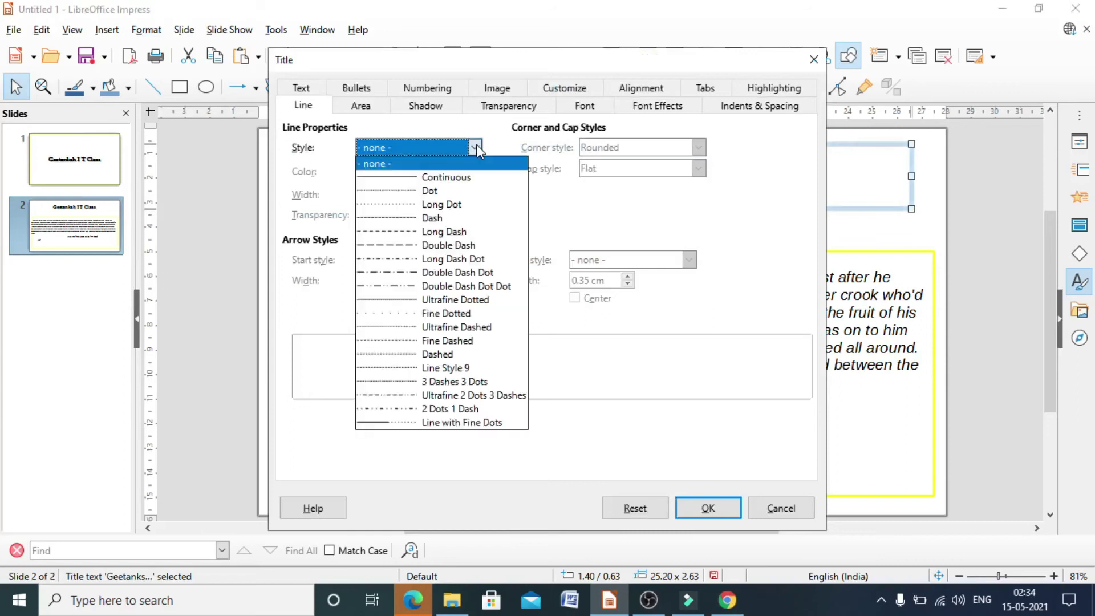
{"action": "left_click", "coordinate": [449, 178]}
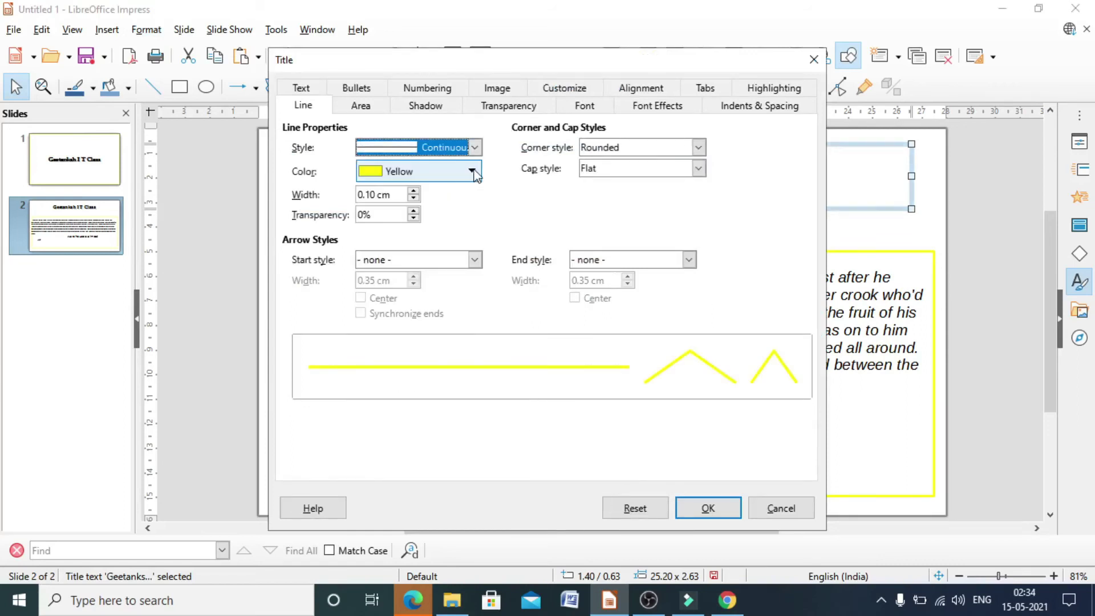
{"action": "left_click", "coordinate": [474, 172]}
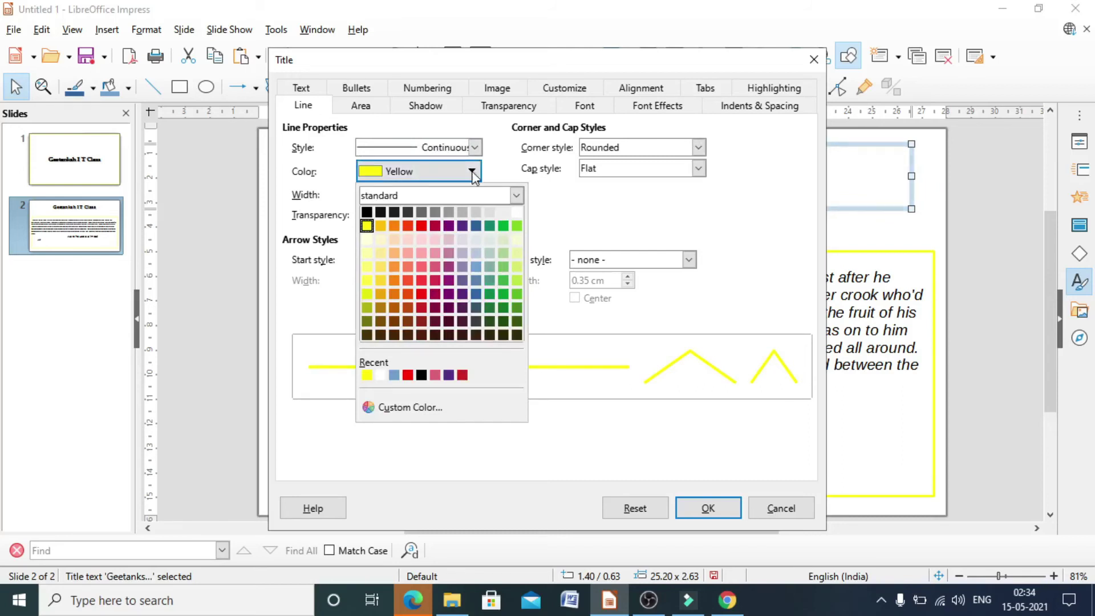
{"action": "left_click", "coordinate": [473, 173]}
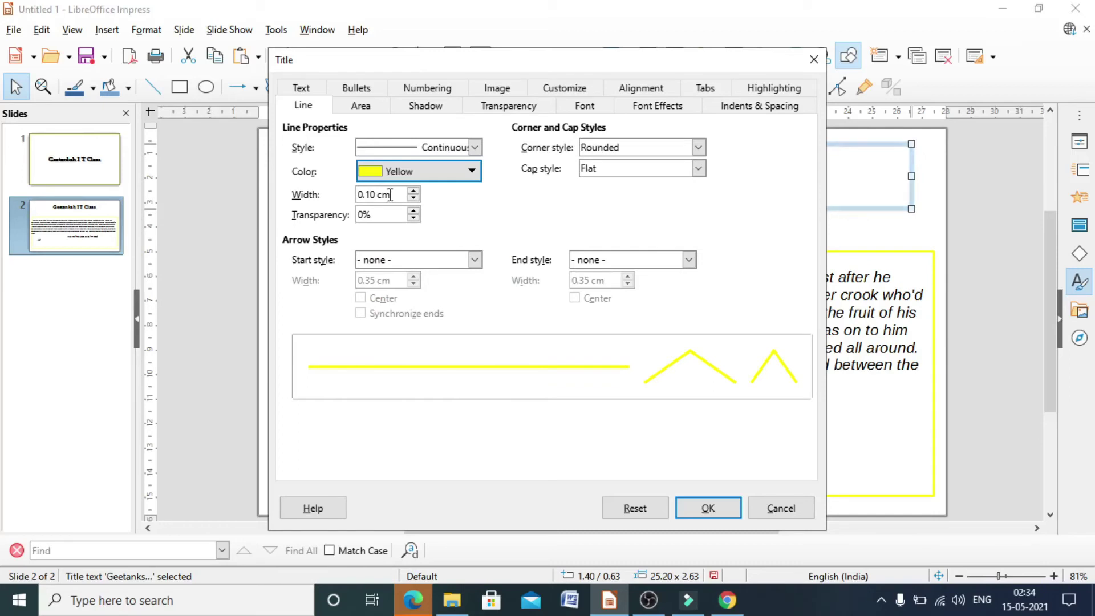
{"action": "left_click", "coordinate": [707, 508]}
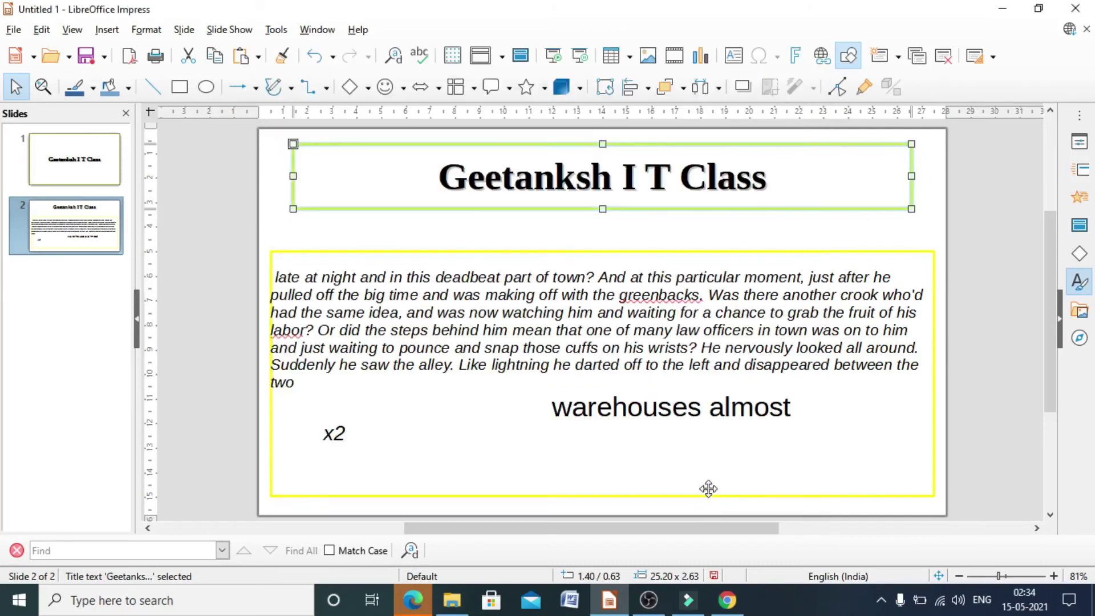
{"action": "left_click", "coordinate": [488, 228]}
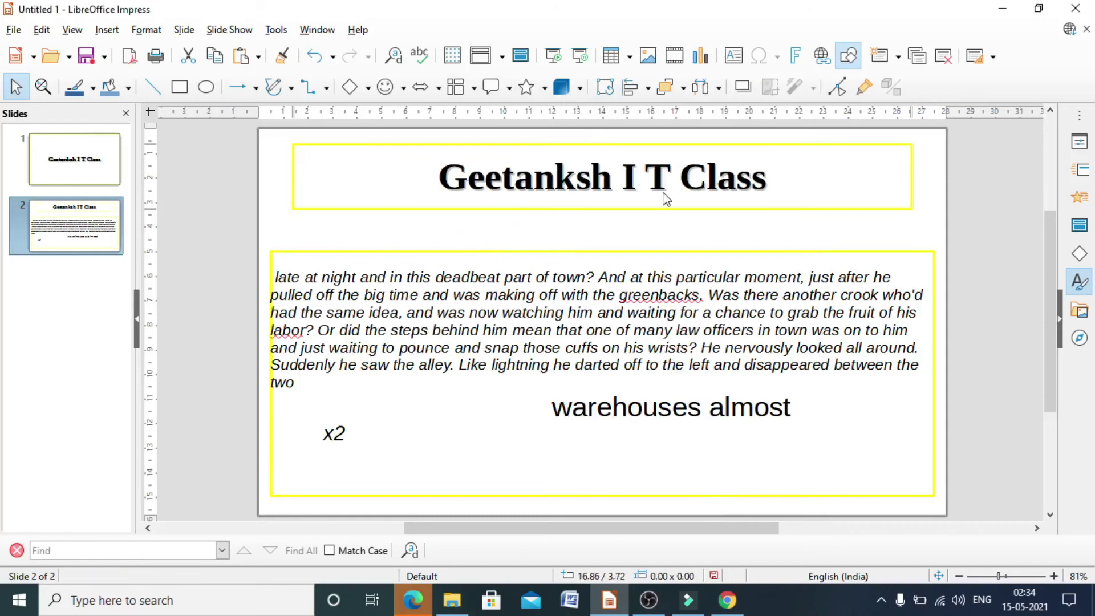
Move and widen the title frame to about 27 cm so its sides line up with the body text frame
{"action": "left_click", "coordinate": [320, 180]}
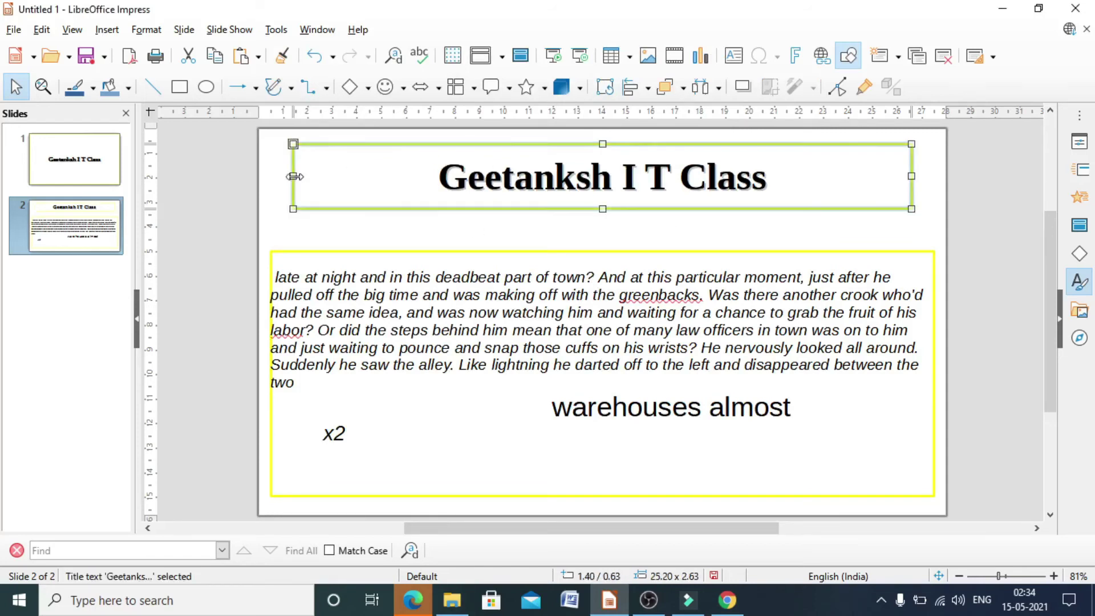
{"action": "left_click_drag", "start_coordinate": [295, 173], "coordinate": [273, 182]}
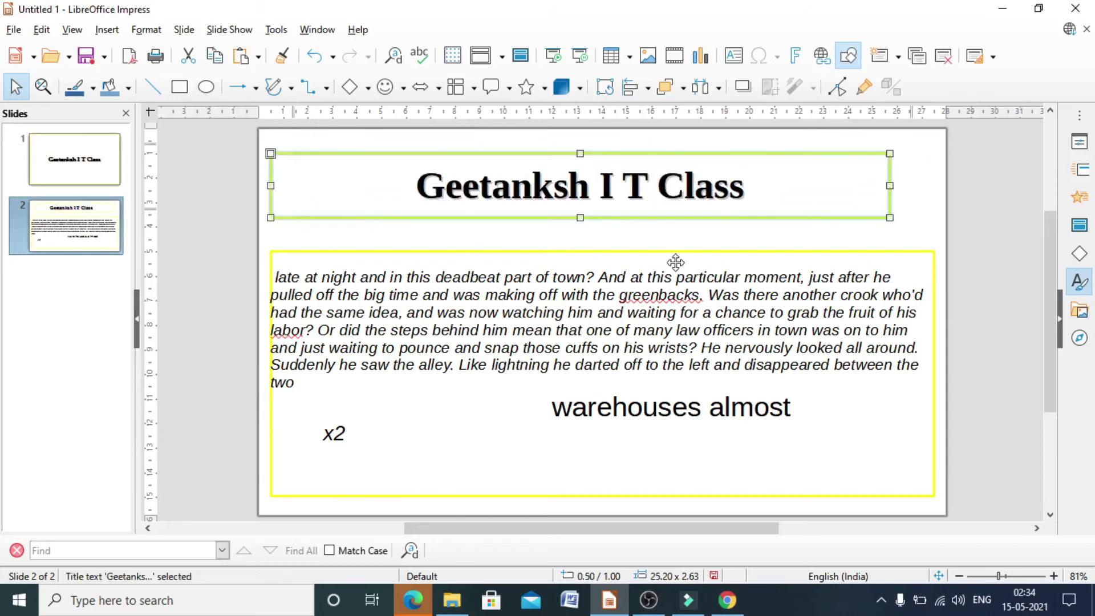
{"action": "left_click_drag", "start_coordinate": [890, 185], "coordinate": [930, 177]}
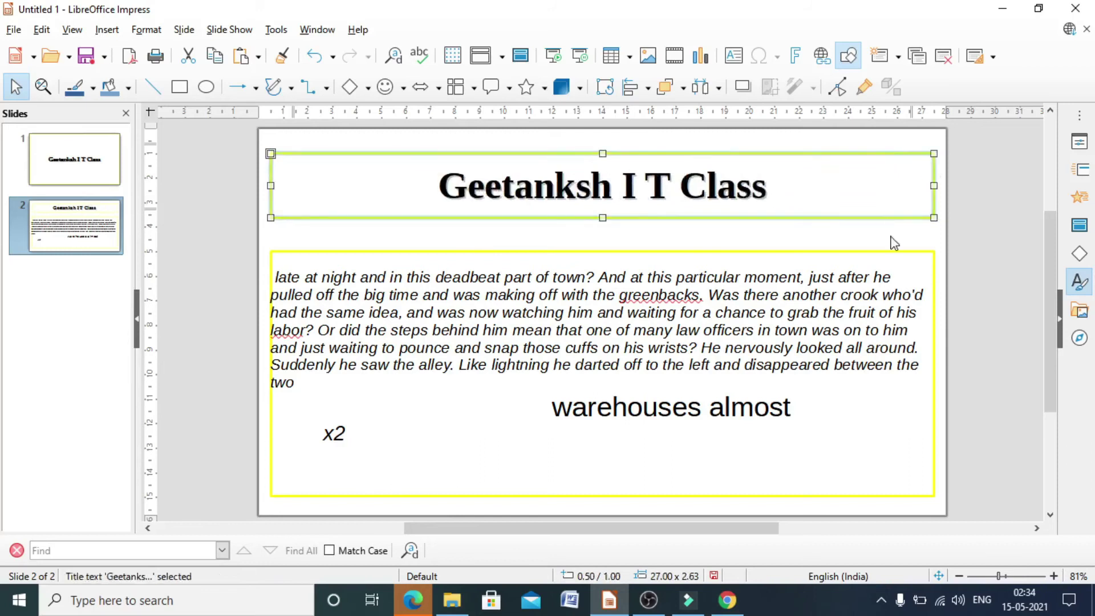
{"action": "left_click", "coordinate": [823, 237]}
{"action": "left_click", "coordinate": [759, 313]}
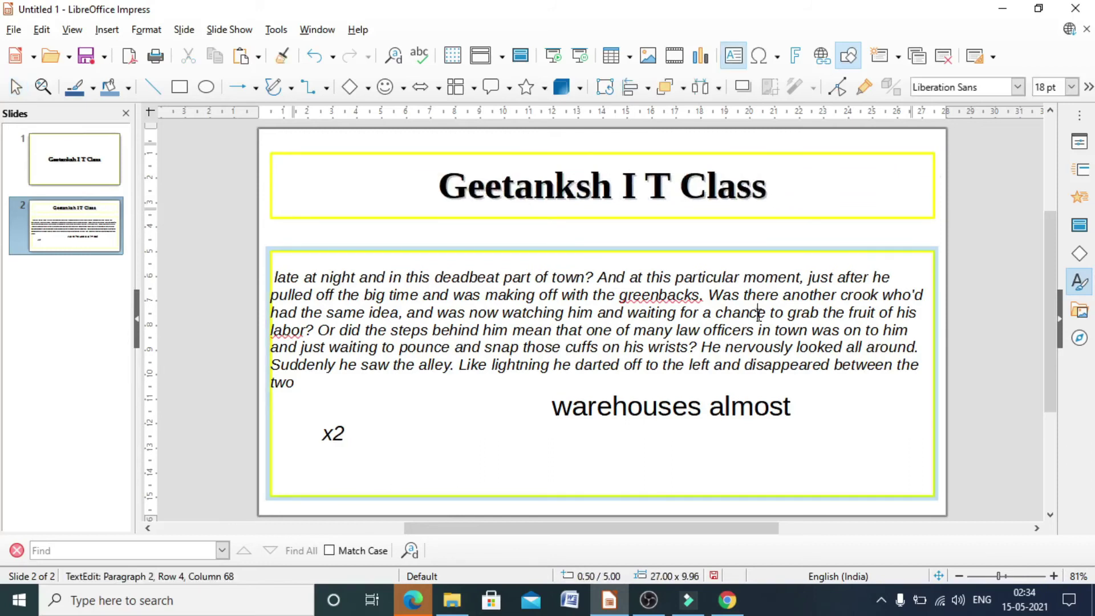
Edit the style of slide 2's title frame to fill its area with the Colorful Pebbles bitmap
{"action": "left_click", "coordinate": [402, 181]}
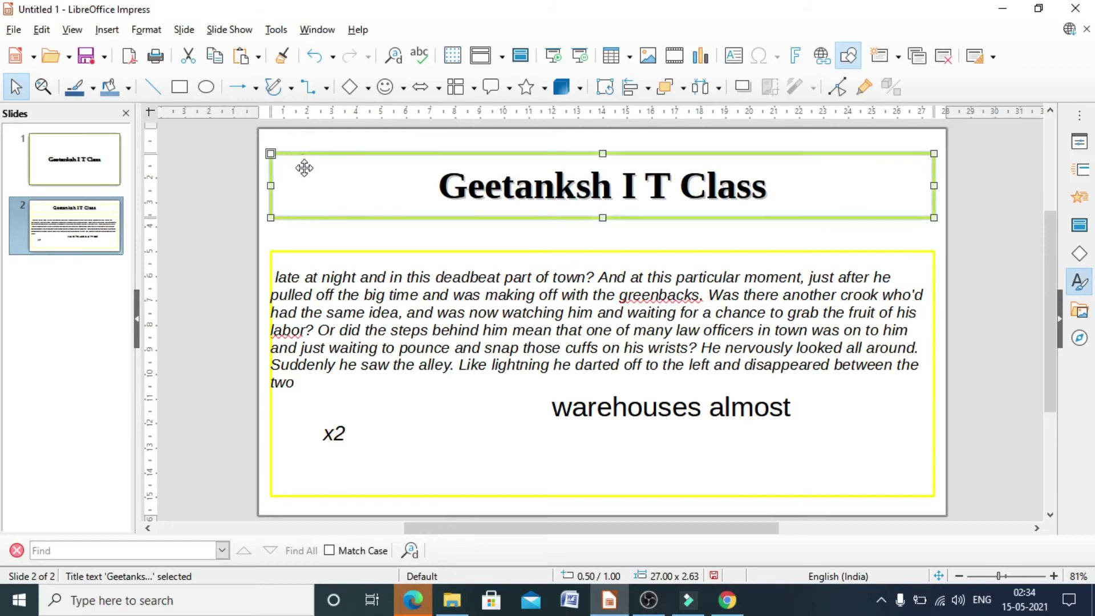
{"action": "left_click", "coordinate": [145, 30]}
{"action": "mouse_move", "coordinate": [171, 151]}
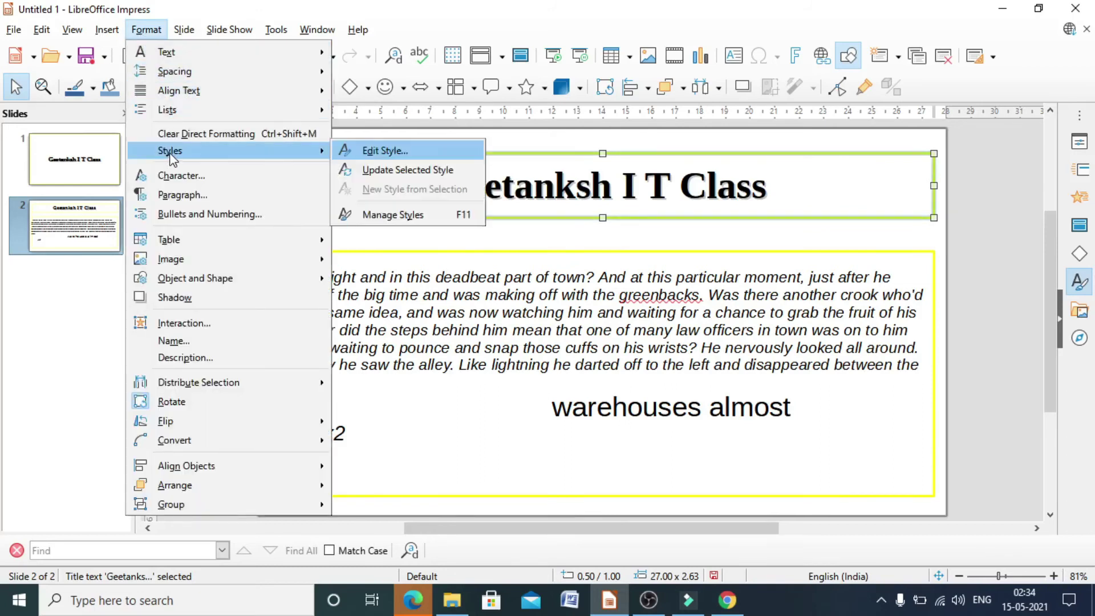
{"action": "left_click", "coordinate": [377, 153]}
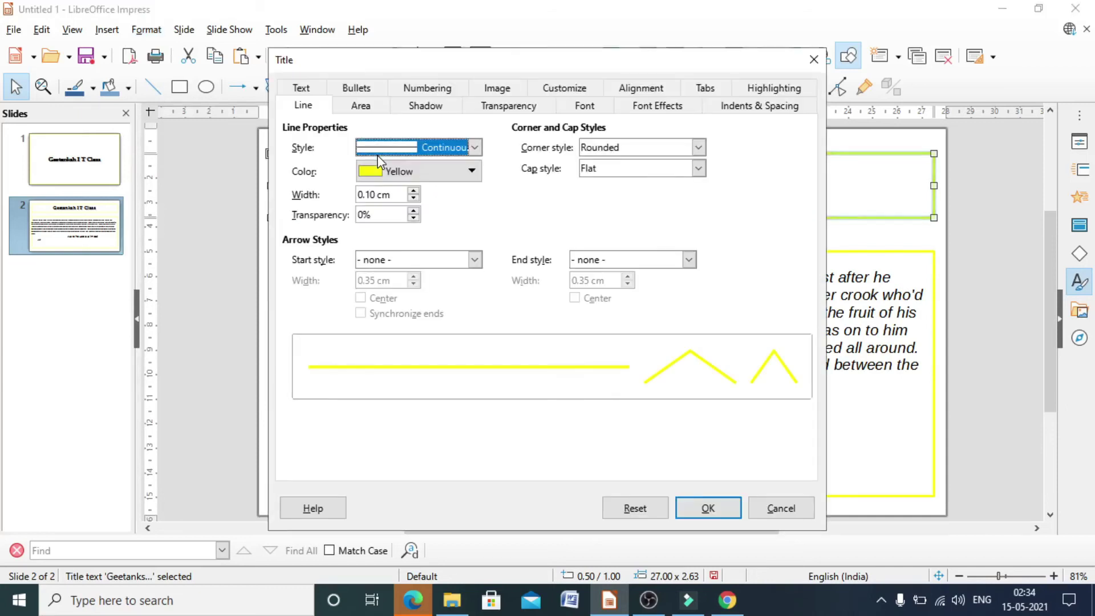
{"action": "left_click", "coordinate": [356, 108]}
{"action": "left_click", "coordinate": [431, 142]}
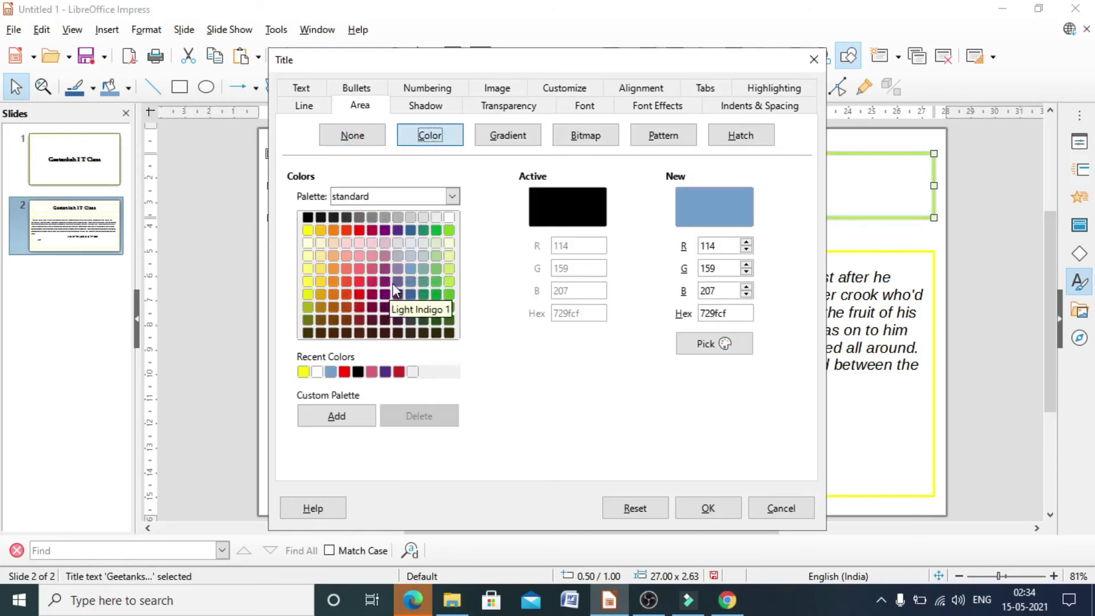
{"action": "left_click", "coordinate": [531, 139]}
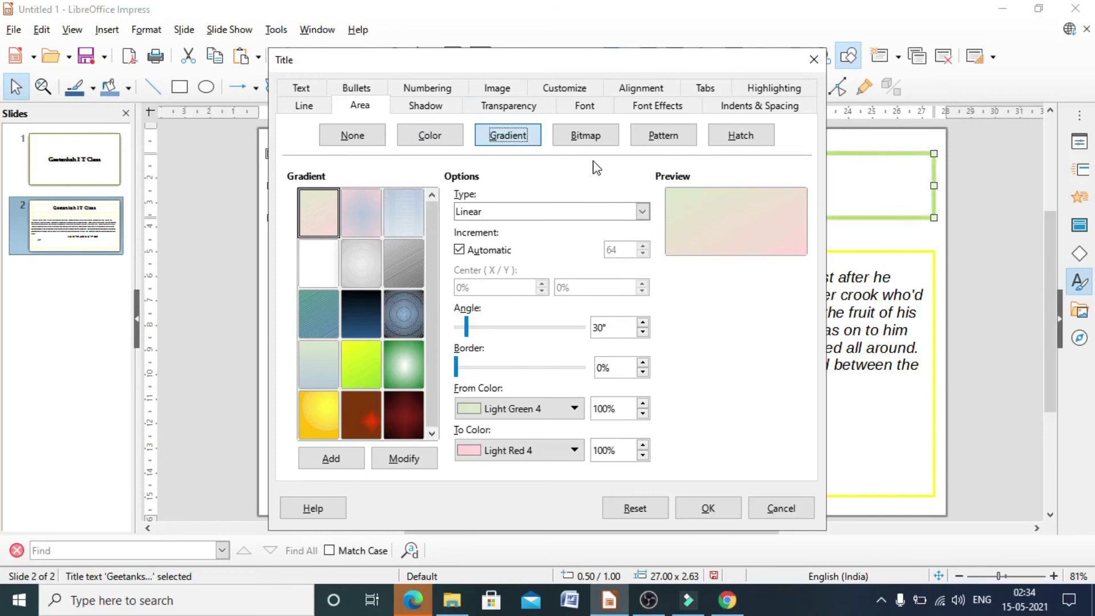
{"action": "left_click", "coordinate": [611, 143]}
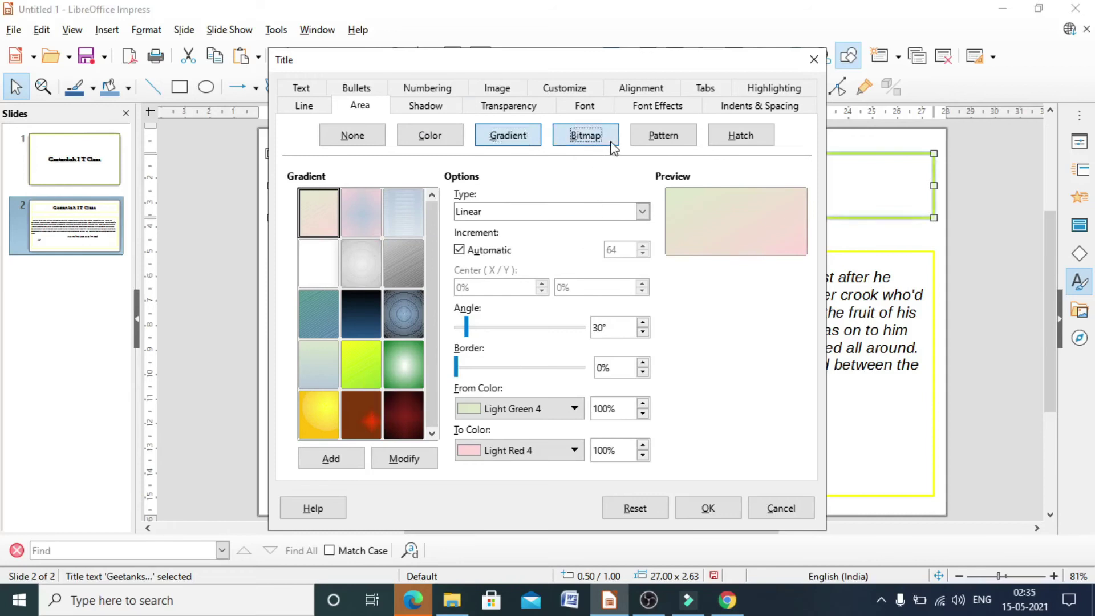
{"action": "scroll", "coordinate": [346, 371], "scroll_direction": "down", "scroll_amount": 3}
{"action": "scroll", "coordinate": [345, 371], "scroll_direction": "up", "scroll_amount": 5}
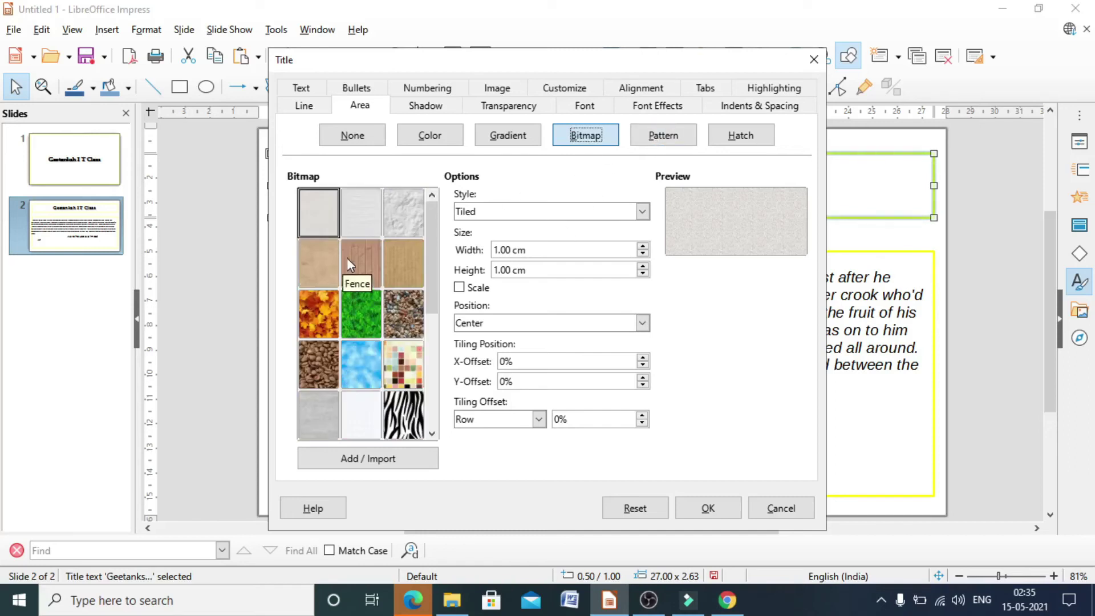
{"action": "left_click", "coordinate": [403, 326]}
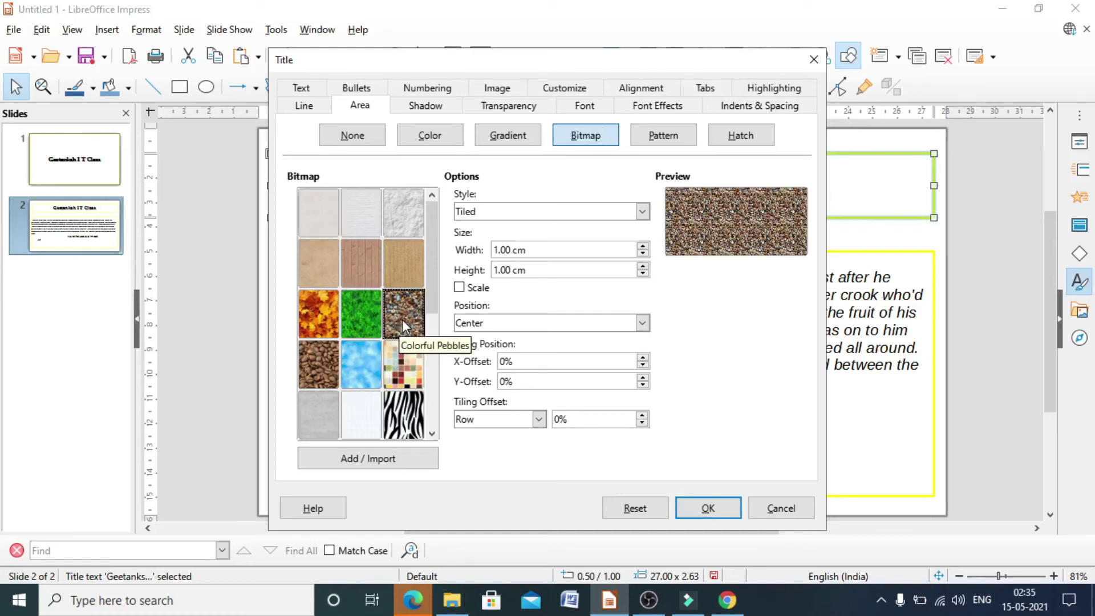
{"action": "left_click", "coordinate": [692, 505]}
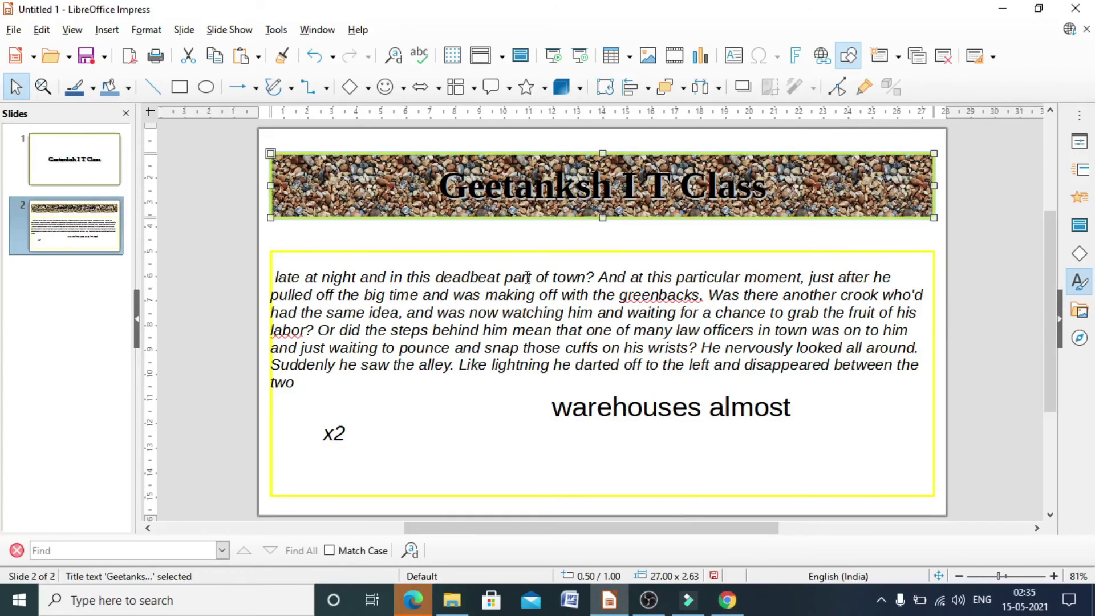
Select all the title text on slide 2 and change its font color to brick red
{"action": "left_click", "coordinate": [438, 184]}
{"action": "left_click_drag", "start_coordinate": [441, 186], "coordinate": [769, 186]}
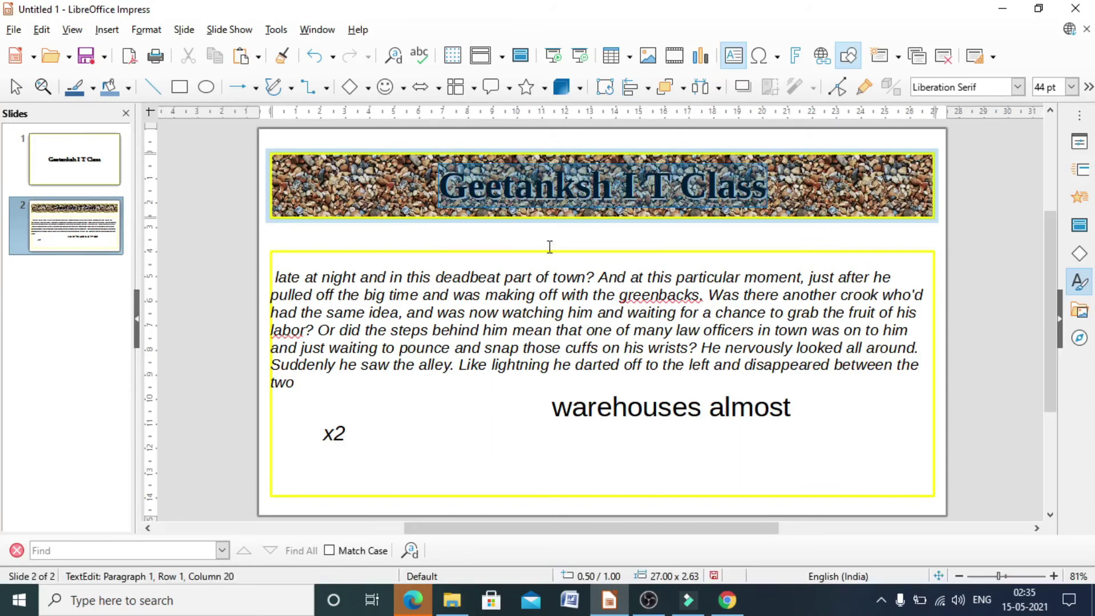
{"action": "left_click", "coordinate": [1080, 142]}
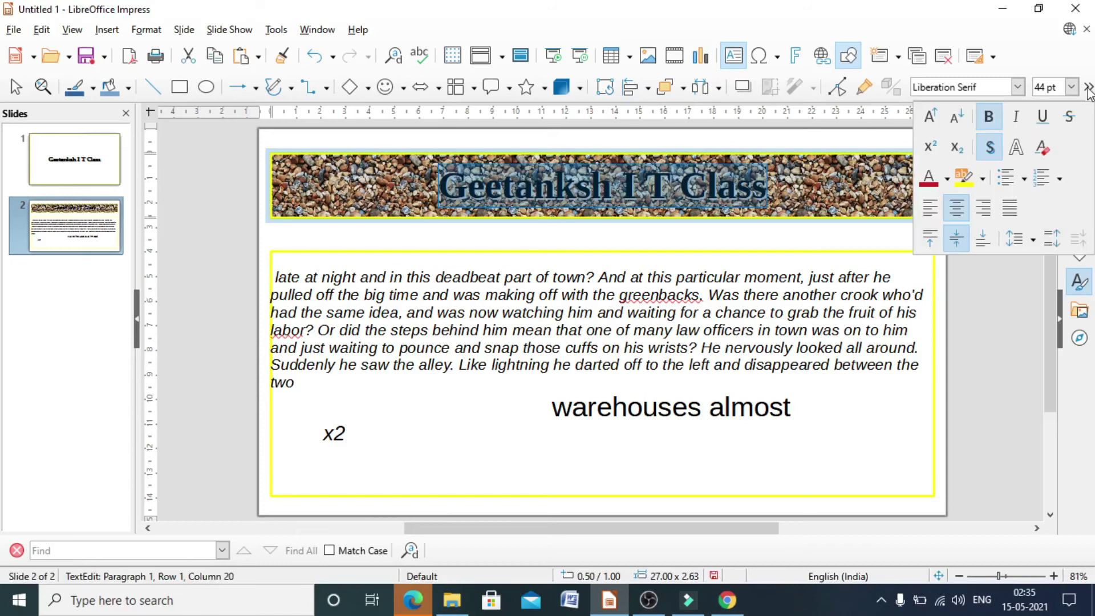
{"action": "left_click", "coordinate": [947, 179]}
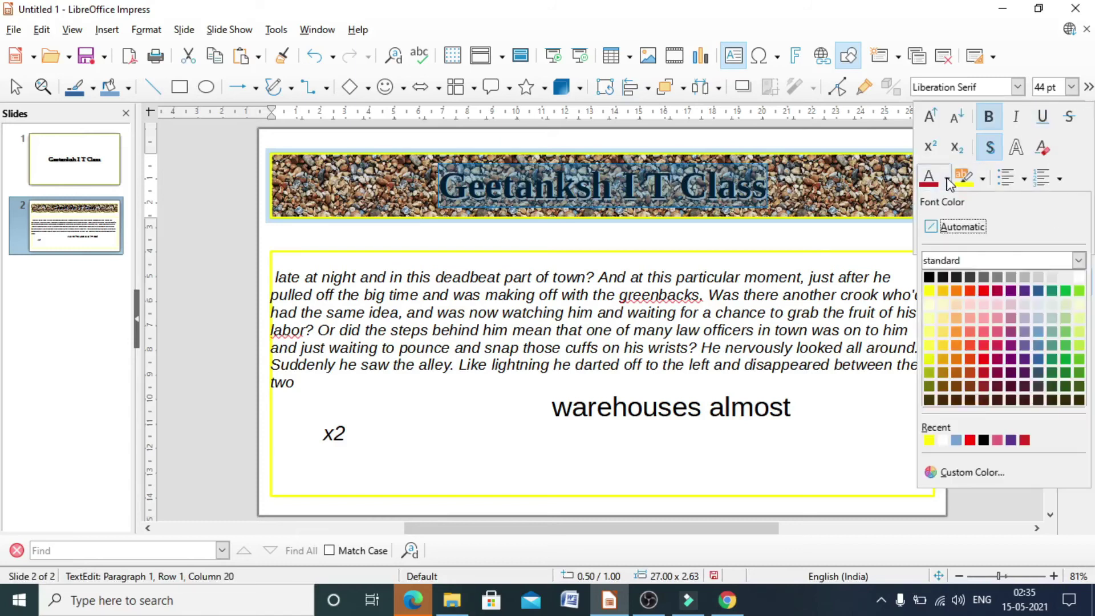
{"action": "left_click", "coordinate": [970, 291]}
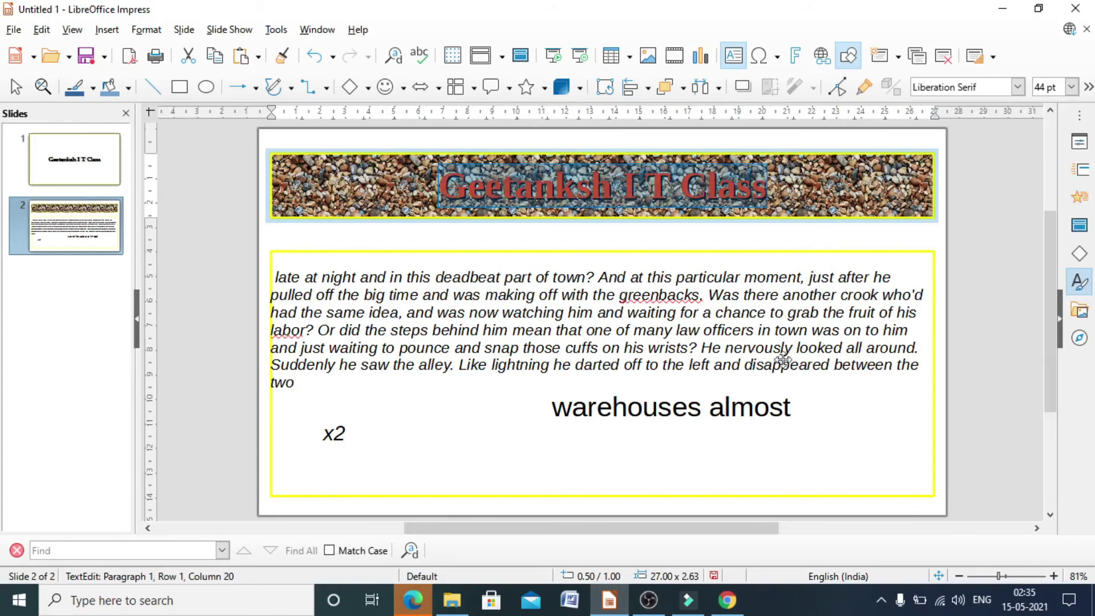
Edit the style of slide 2's body text frame to fill its area with the rough white textured bitmap
{"action": "left_click", "coordinate": [847, 425]}
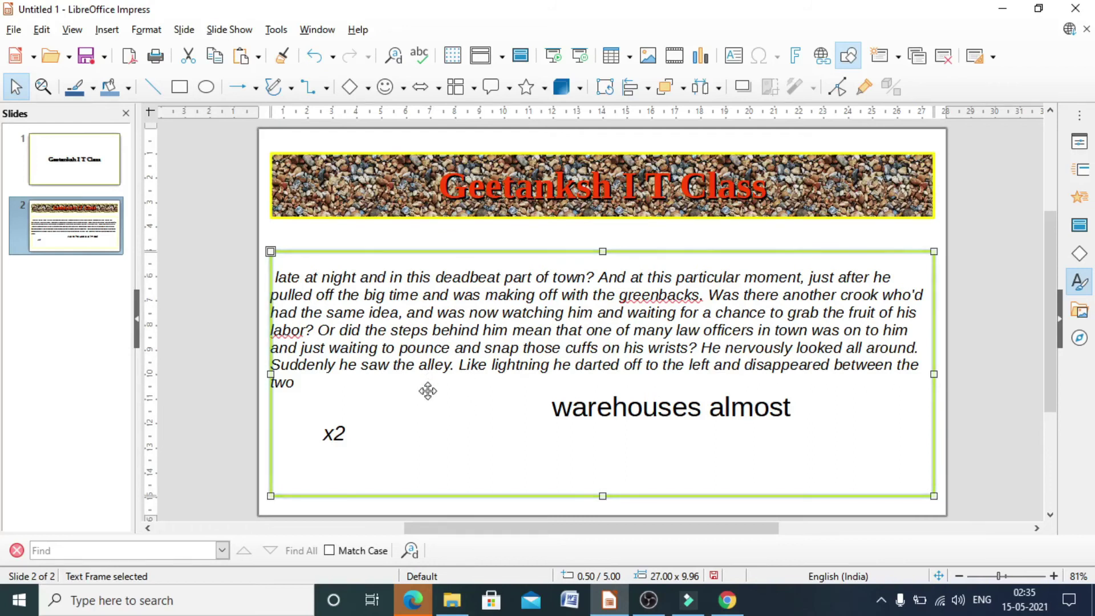
{"action": "left_click", "coordinate": [410, 392]}
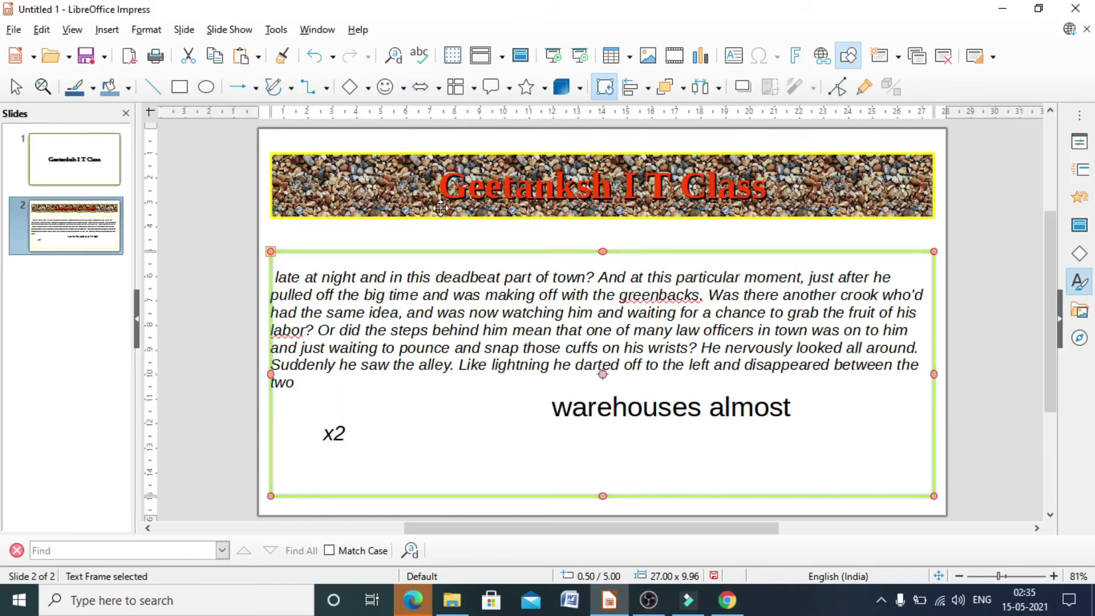
{"action": "left_click", "coordinate": [146, 30]}
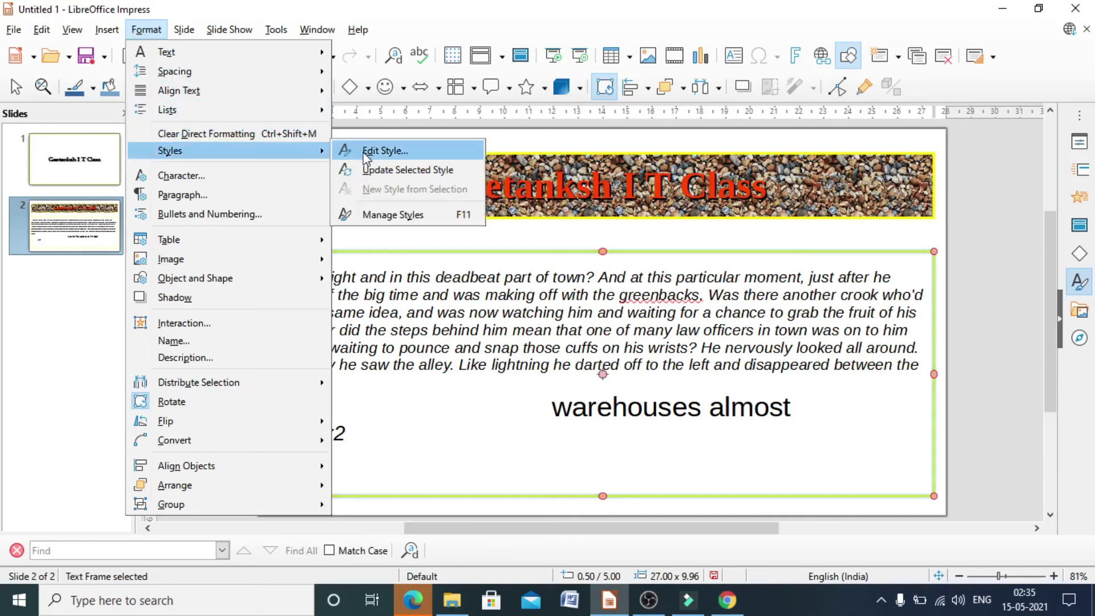
{"action": "left_click", "coordinate": [365, 152]}
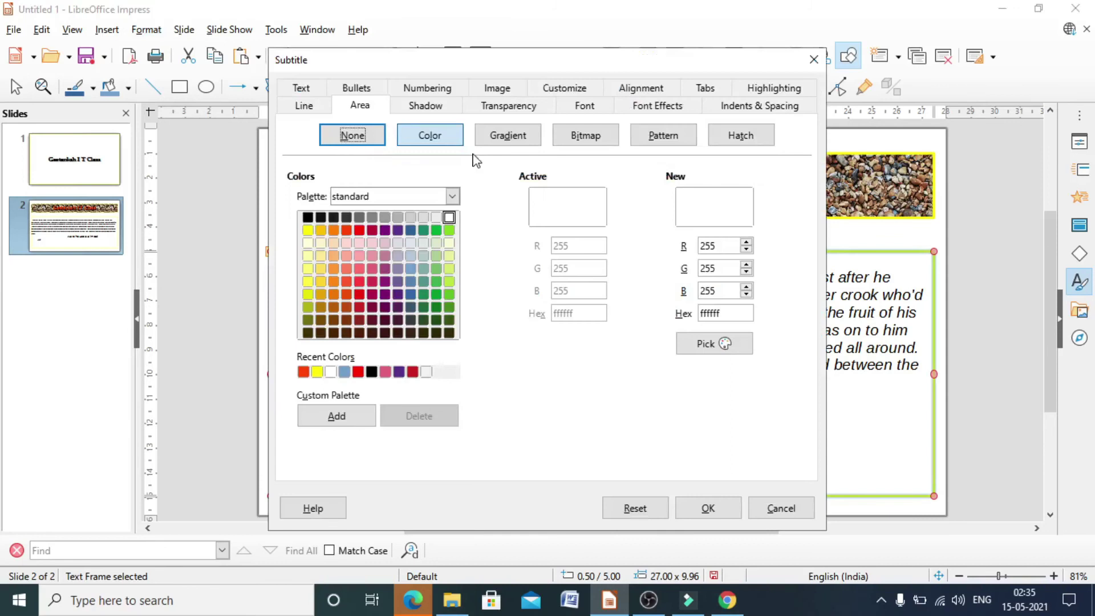
{"action": "left_click", "coordinate": [489, 143]}
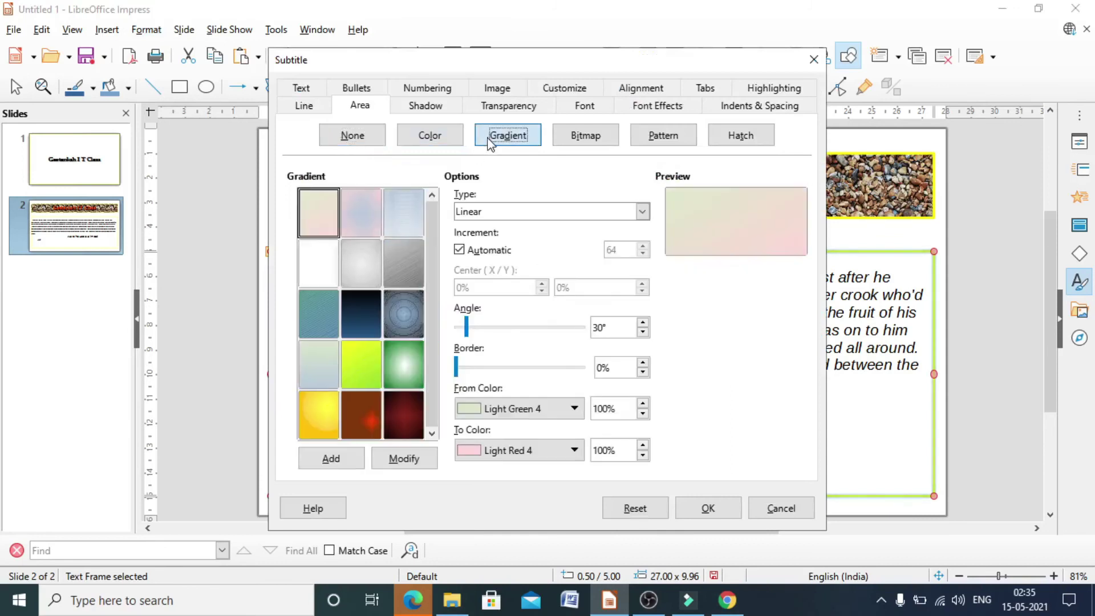
{"action": "left_click", "coordinate": [582, 141]}
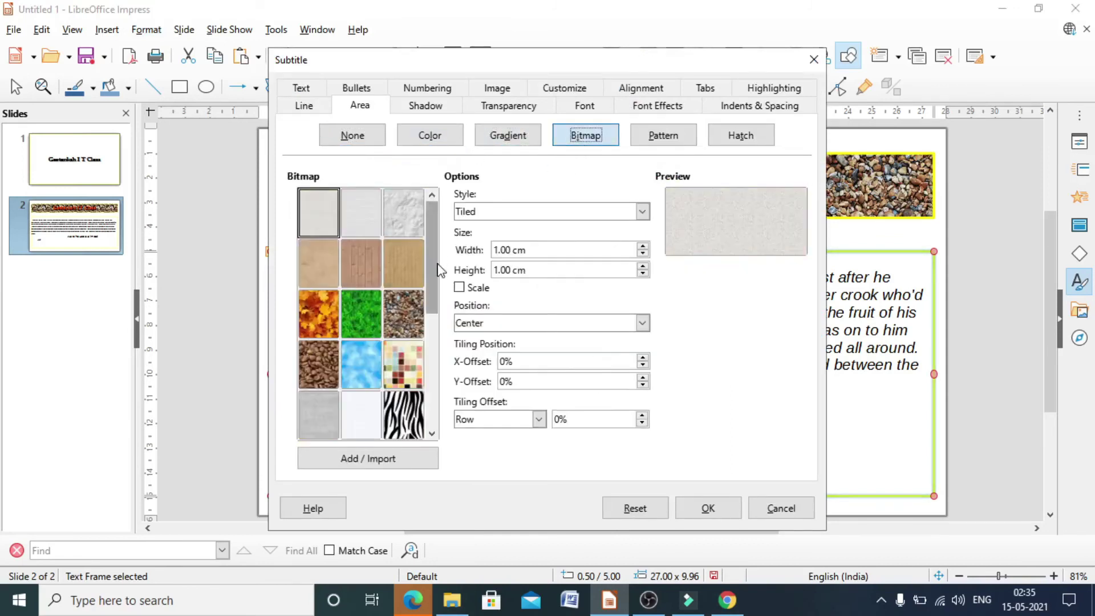
{"action": "left_click", "coordinate": [708, 508]}
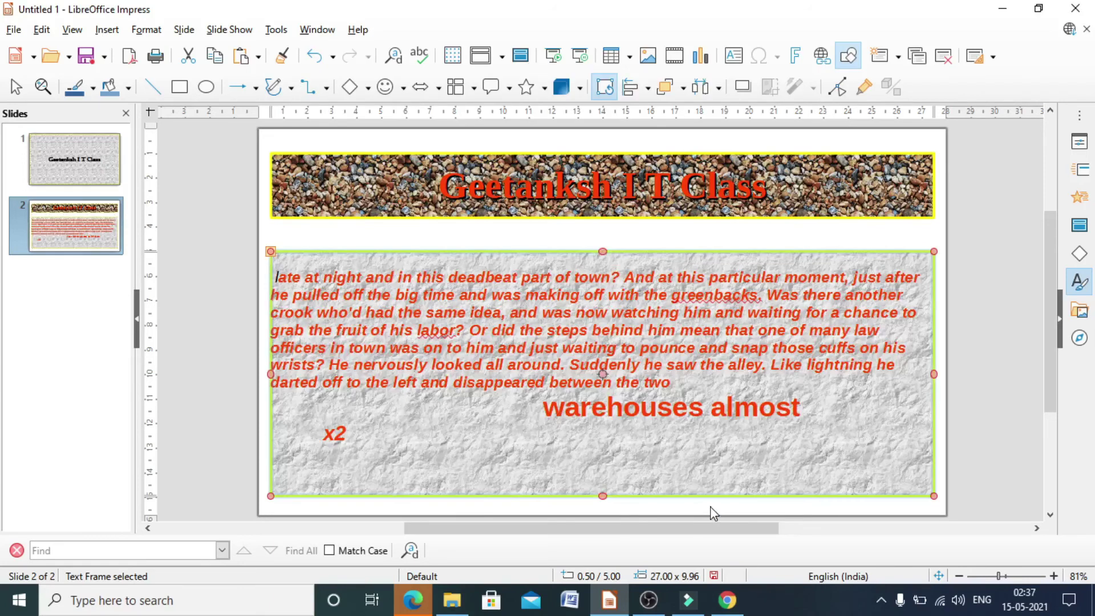
Enlarge the body text frame to the slide's side and lower edges, making it about 10.75 cm high
{"action": "left_click", "coordinate": [453, 510]}
{"action": "left_click", "coordinate": [502, 495]}
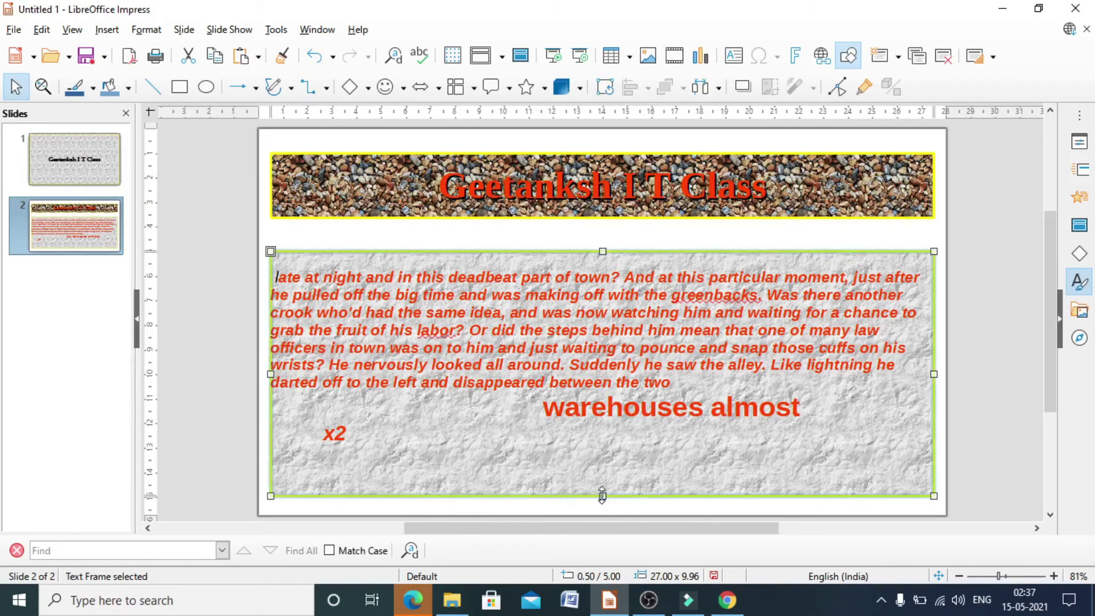
{"action": "left_click_drag", "start_coordinate": [603, 499], "coordinate": [602, 515]}
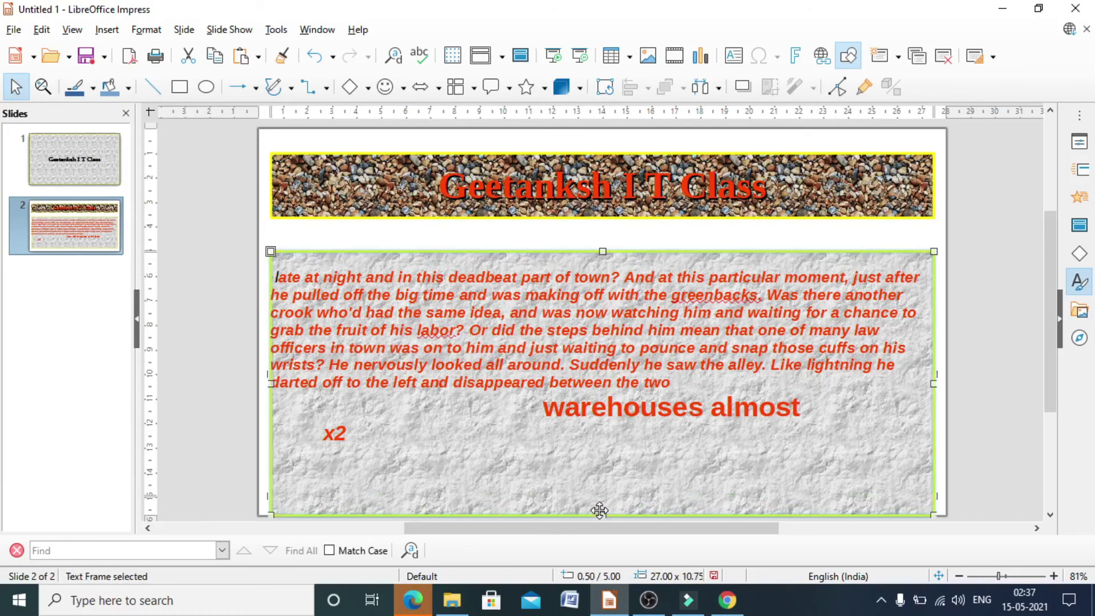
Edit the title frame's style to turn on area transparency and raise it above 50%
{"action": "left_click", "coordinate": [400, 189]}
{"action": "left_click", "coordinate": [146, 29]}
{"action": "mouse_move", "coordinate": [163, 153]}
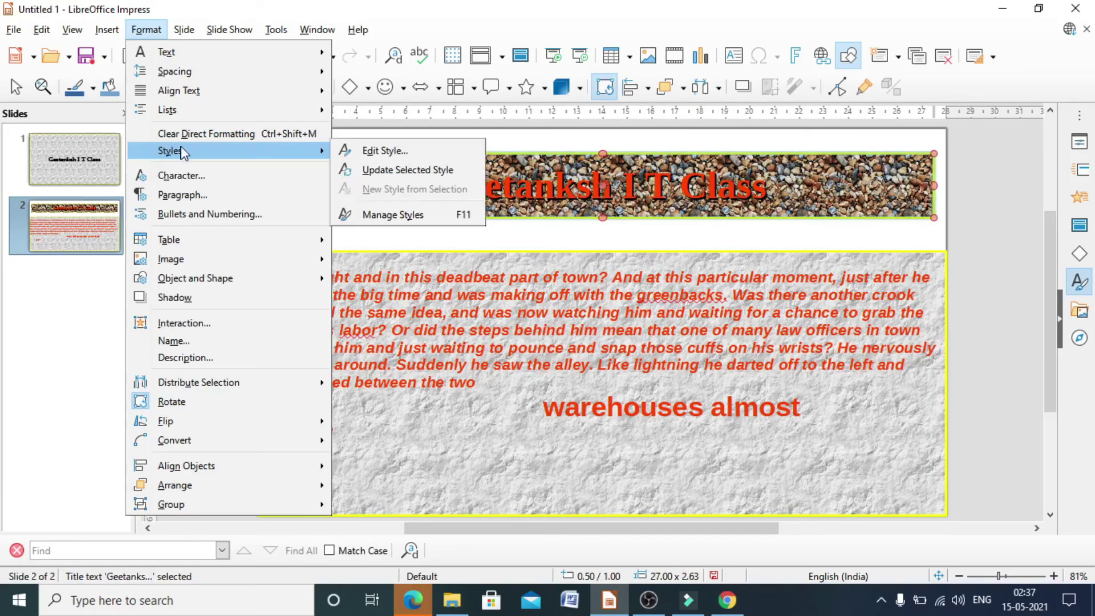
{"action": "left_click", "coordinate": [354, 149]}
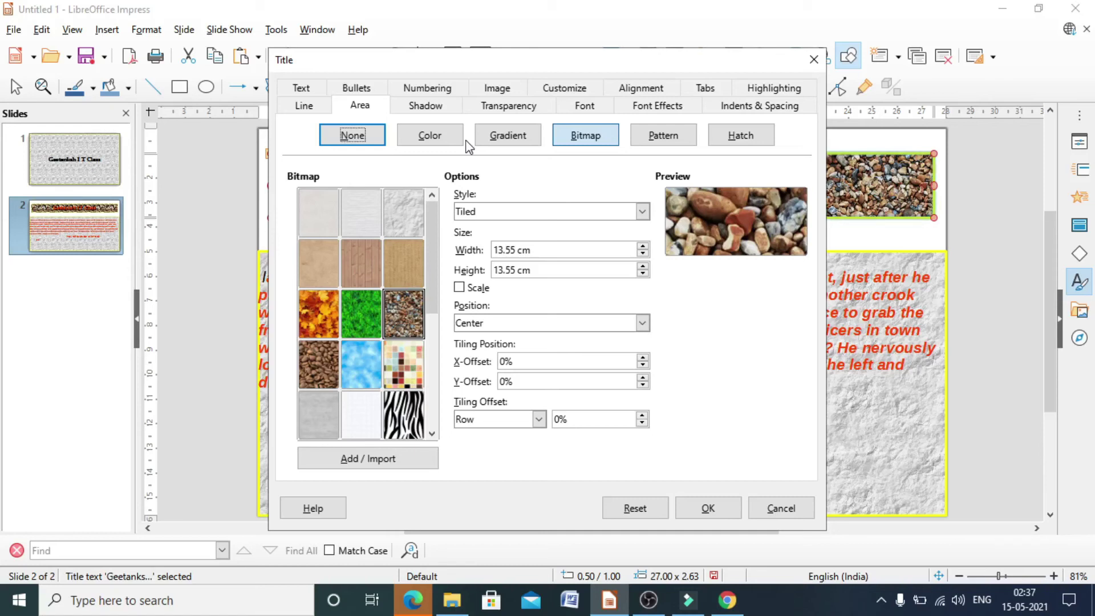
{"action": "left_click", "coordinate": [406, 108]}
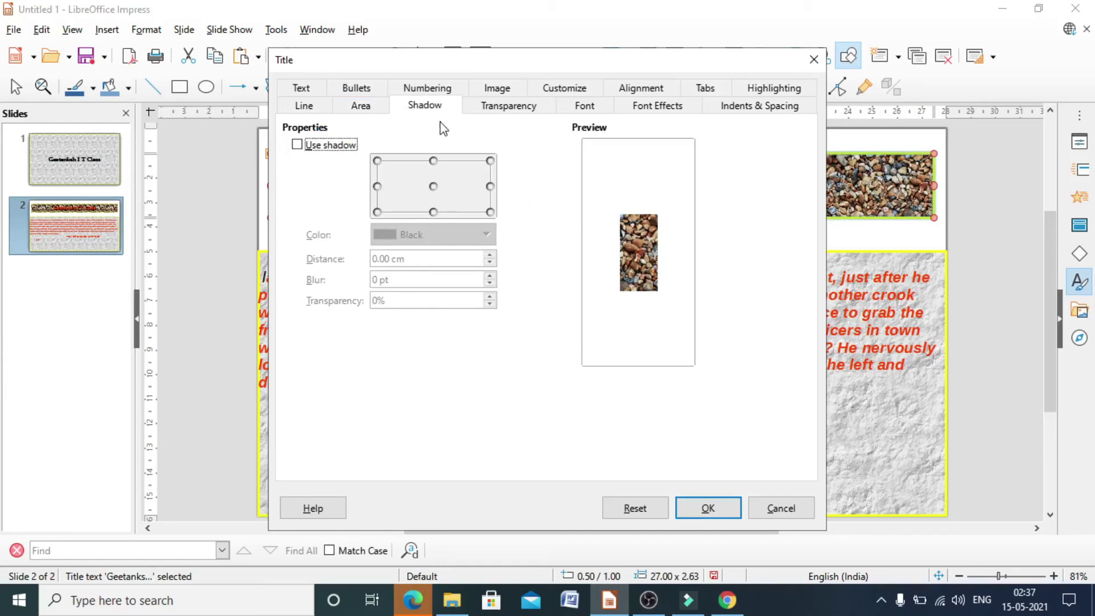
{"action": "left_click", "coordinate": [498, 109]}
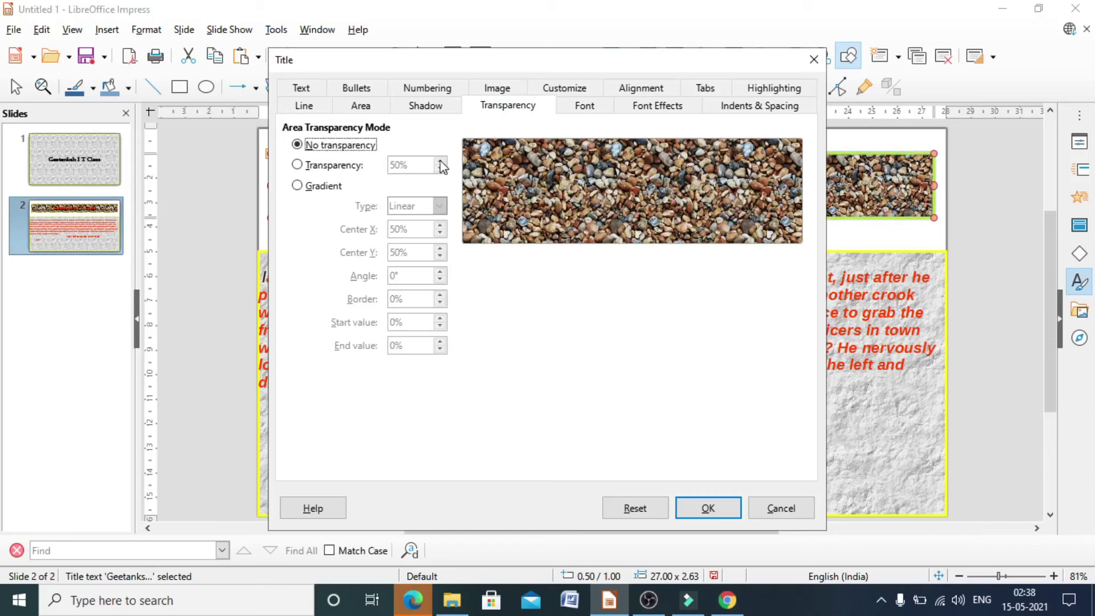
{"action": "left_click", "coordinate": [297, 165]}
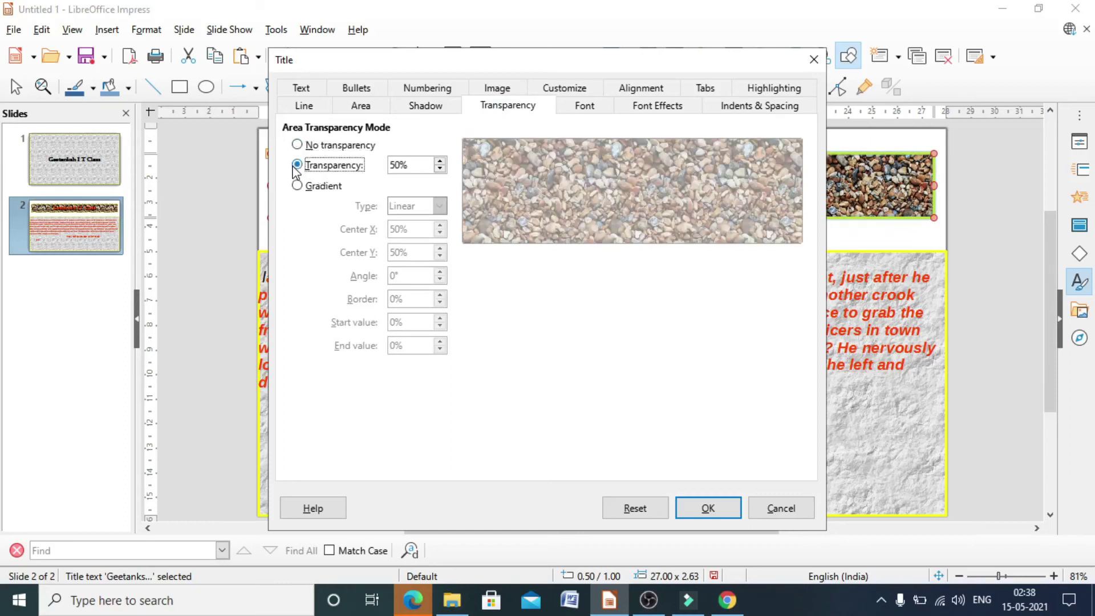
{"action": "left_click", "coordinate": [440, 162]}
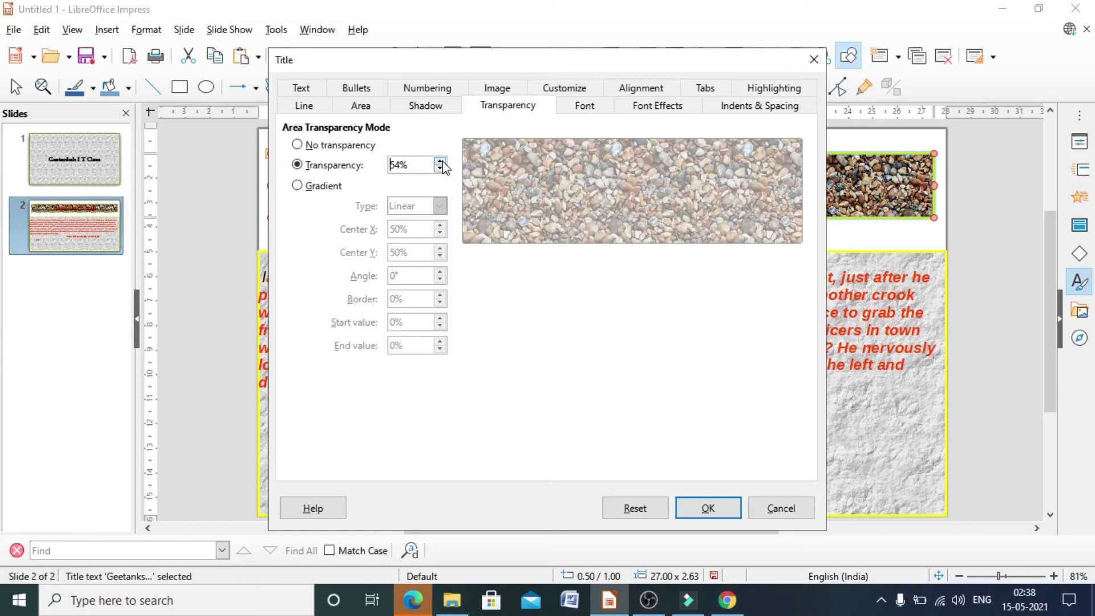
{"action": "left_click", "coordinate": [440, 162]}
{"action": "left_click", "coordinate": [441, 162]}
Review the title style's font, font effects with the font color choices, and indents and spacing settings
{"action": "left_click", "coordinate": [585, 107]}
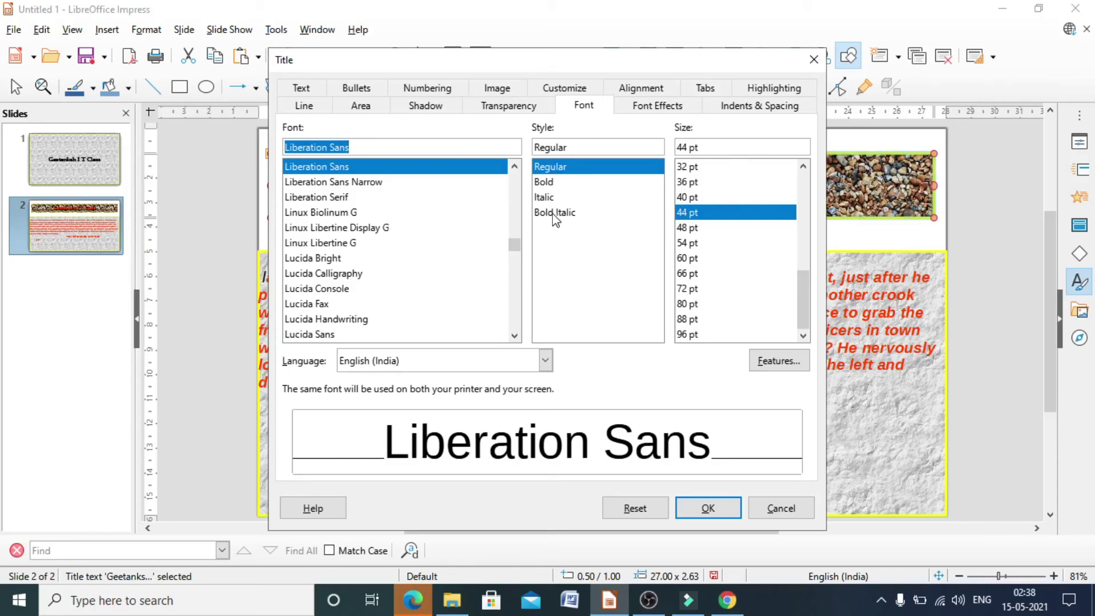
{"action": "left_click", "coordinate": [636, 112]}
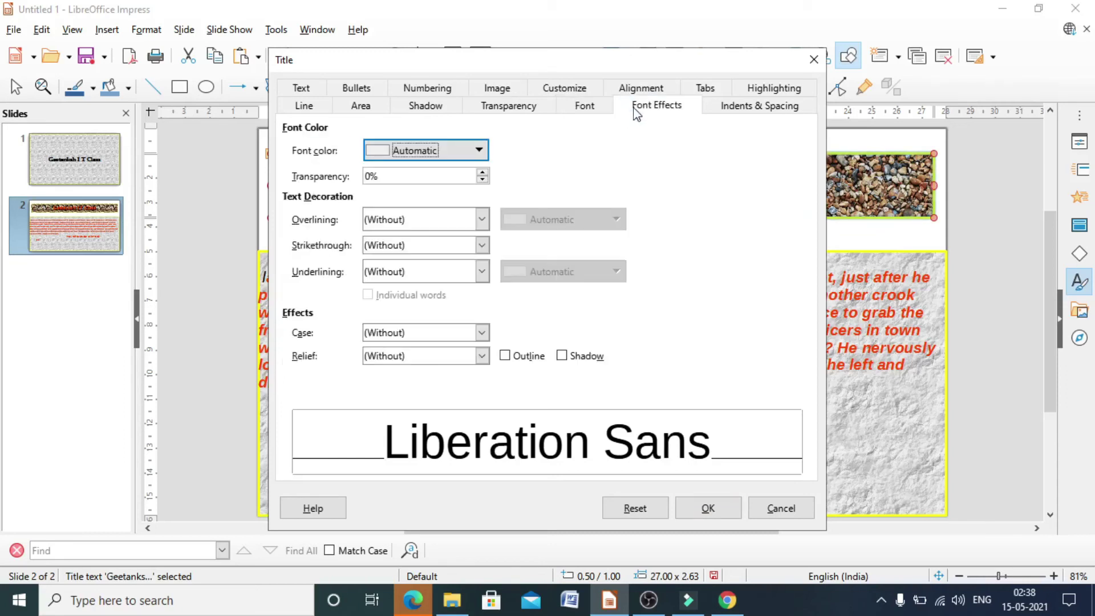
{"action": "left_click", "coordinate": [479, 151]}
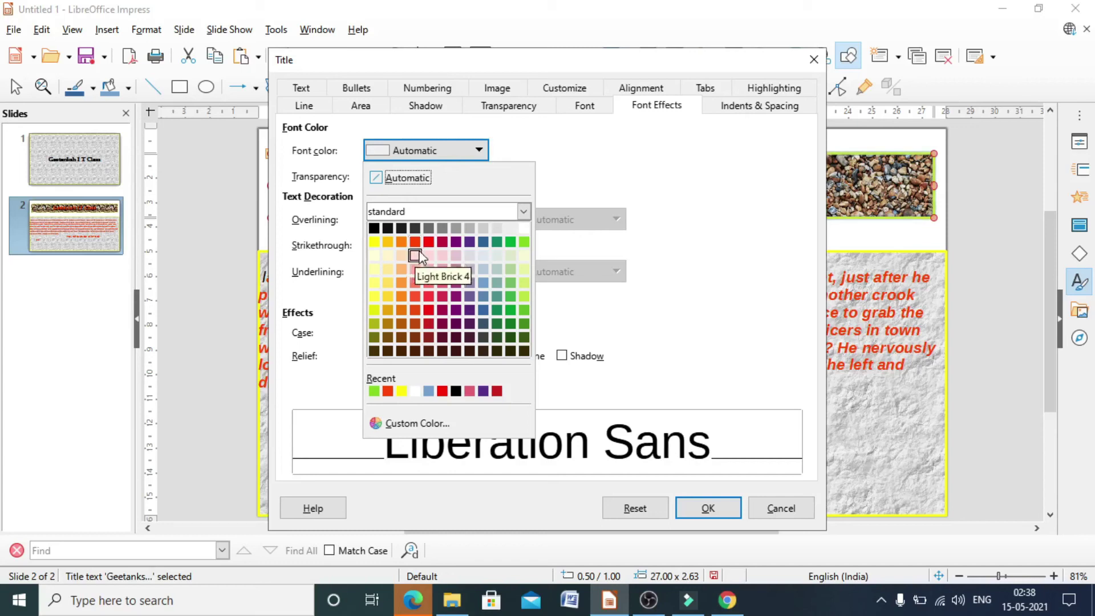
{"action": "left_click", "coordinate": [662, 183]}
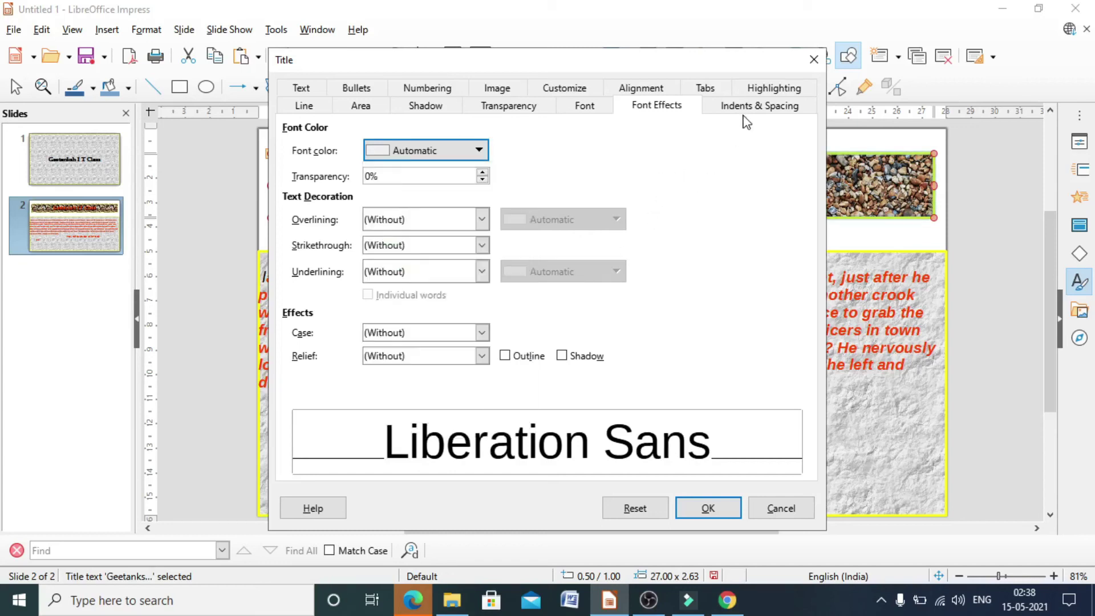
{"action": "left_click", "coordinate": [744, 108]}
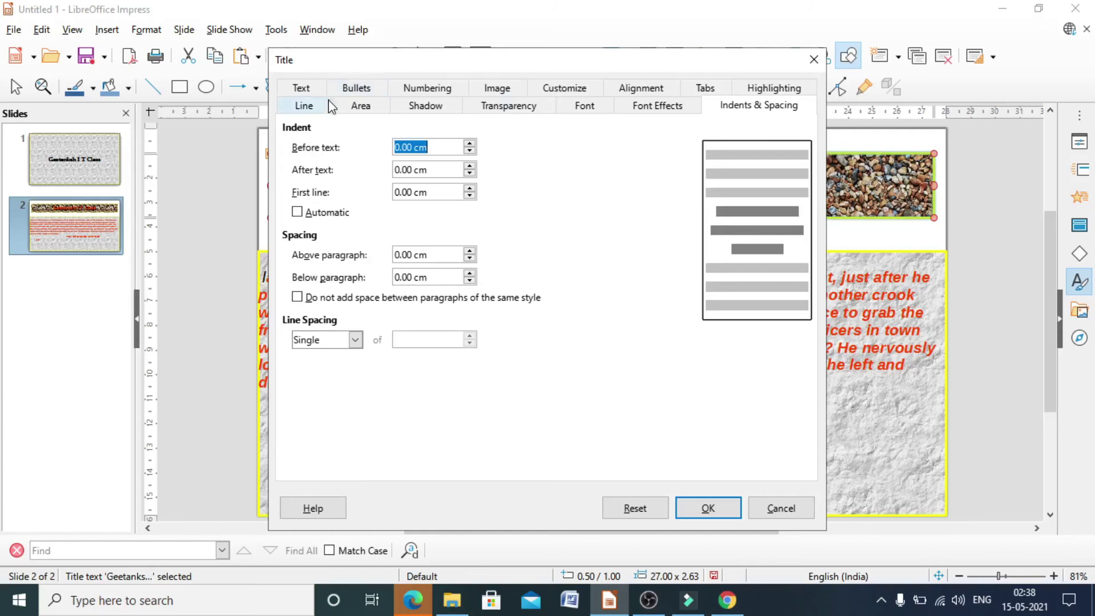
Review the title style's text anchoring and fit options, bullet and numbering formats, and the range of image bullets
{"action": "left_click", "coordinate": [313, 93]}
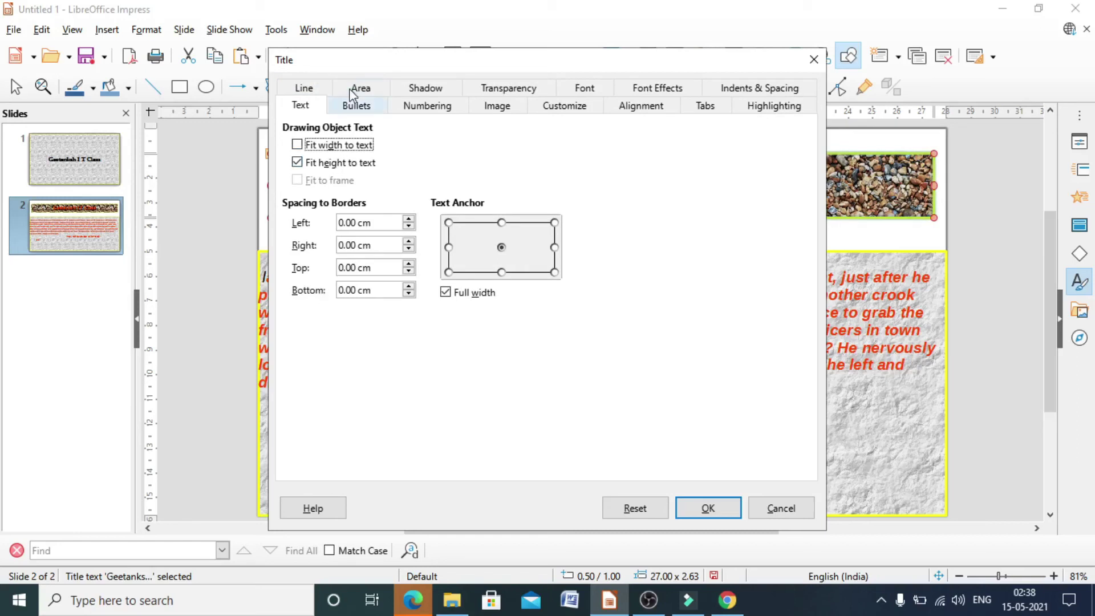
{"action": "left_click", "coordinate": [349, 107]}
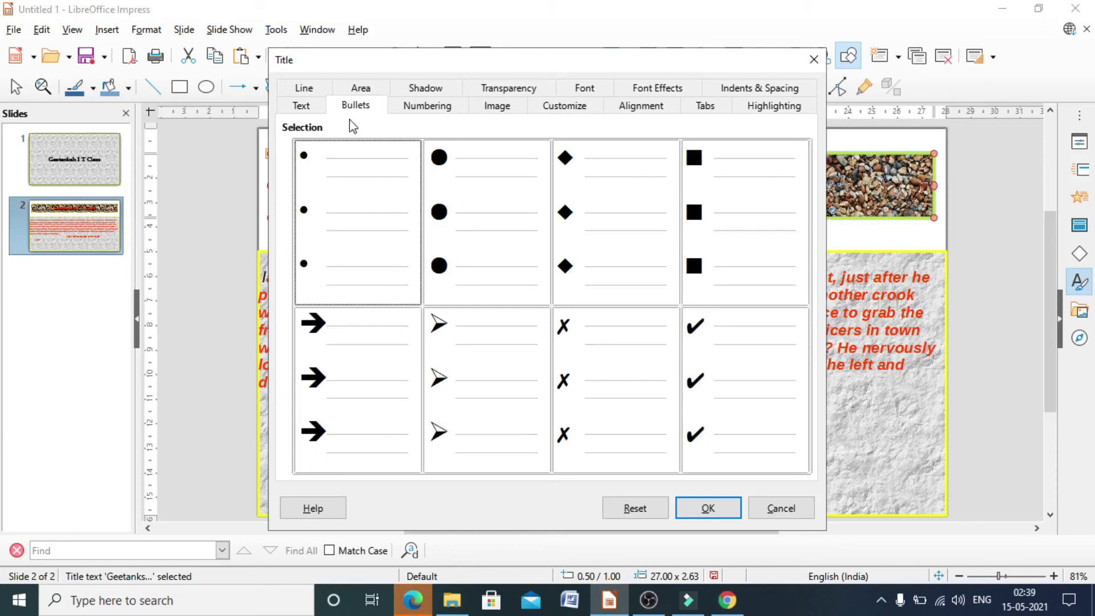
{"action": "left_click", "coordinate": [412, 108]}
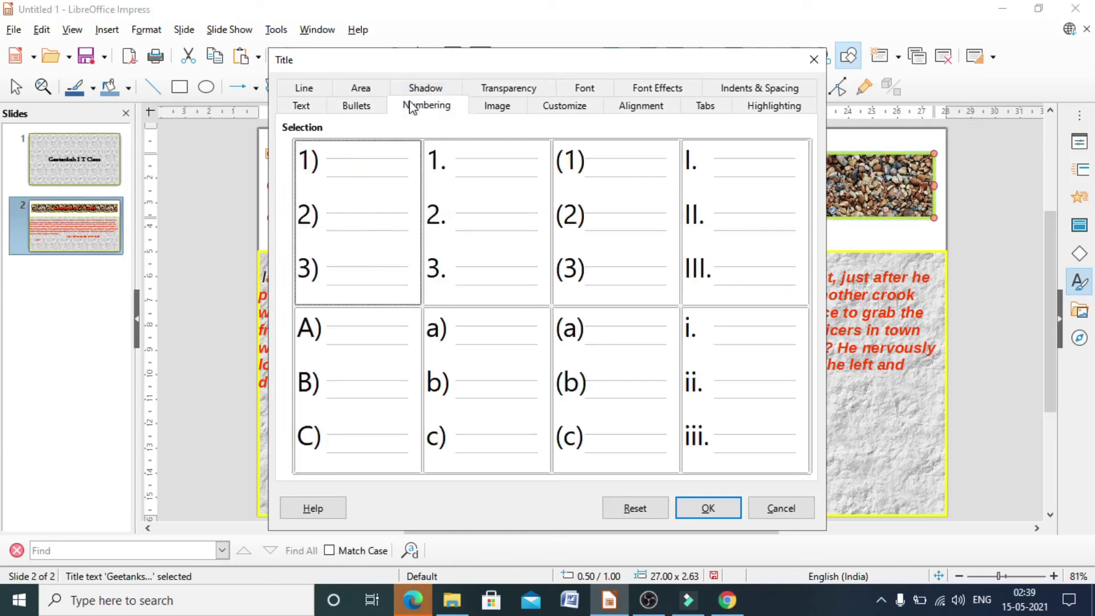
{"action": "left_click", "coordinate": [486, 115]}
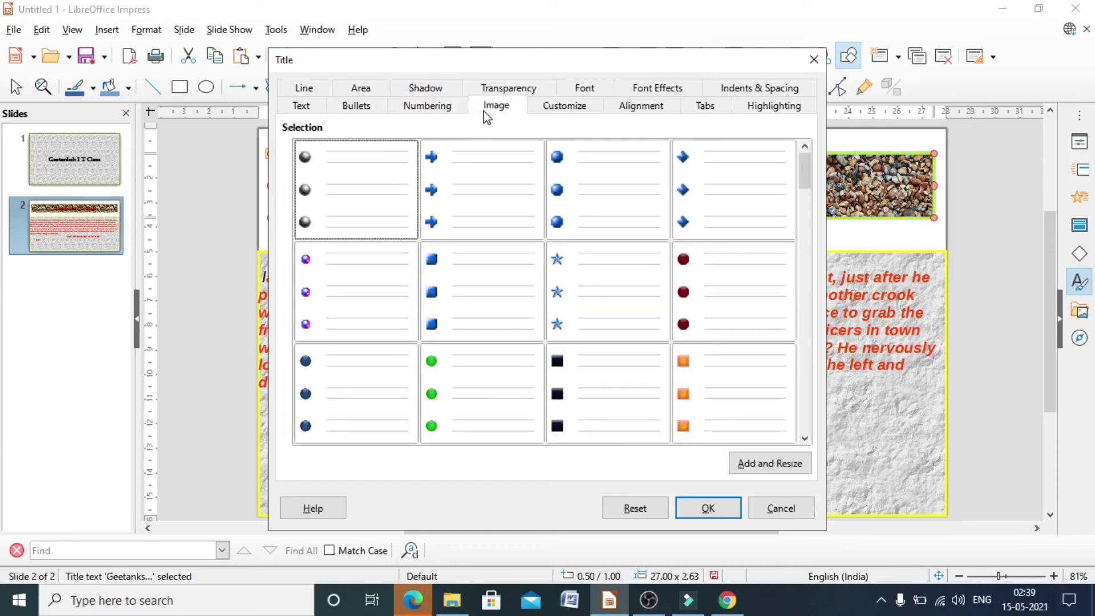
{"action": "scroll", "coordinate": [531, 321], "scroll_direction": "down", "scroll_amount": 3}
{"action": "scroll", "coordinate": [532, 319], "scroll_direction": "down", "scroll_amount": 6}
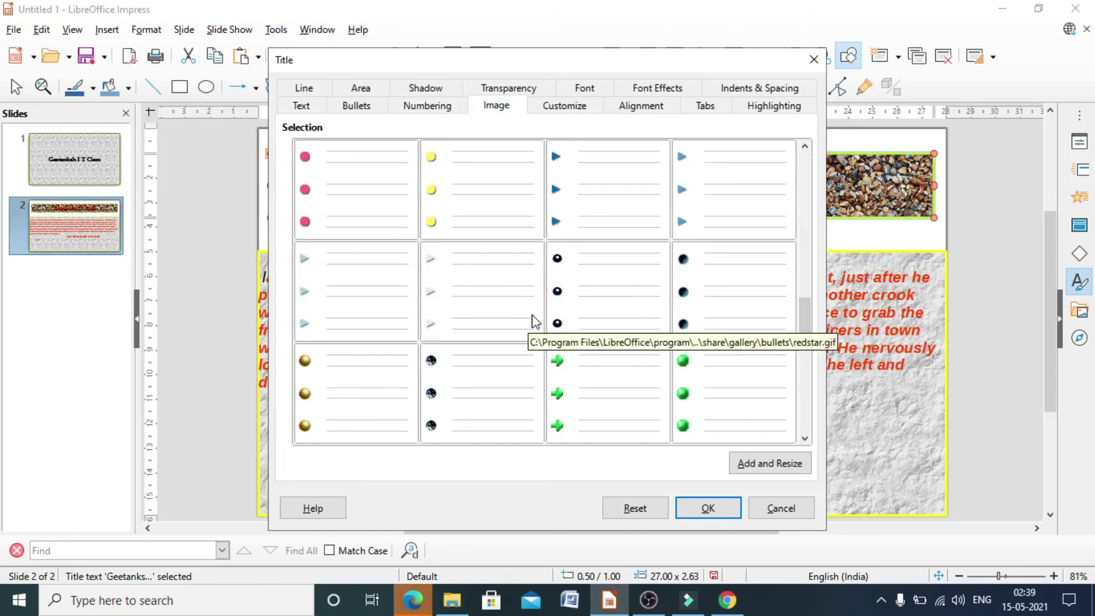
Examine the title style's list customization, alignment, tab stop and highlighting color options, and discard the style edits
{"action": "left_click", "coordinate": [557, 119]}
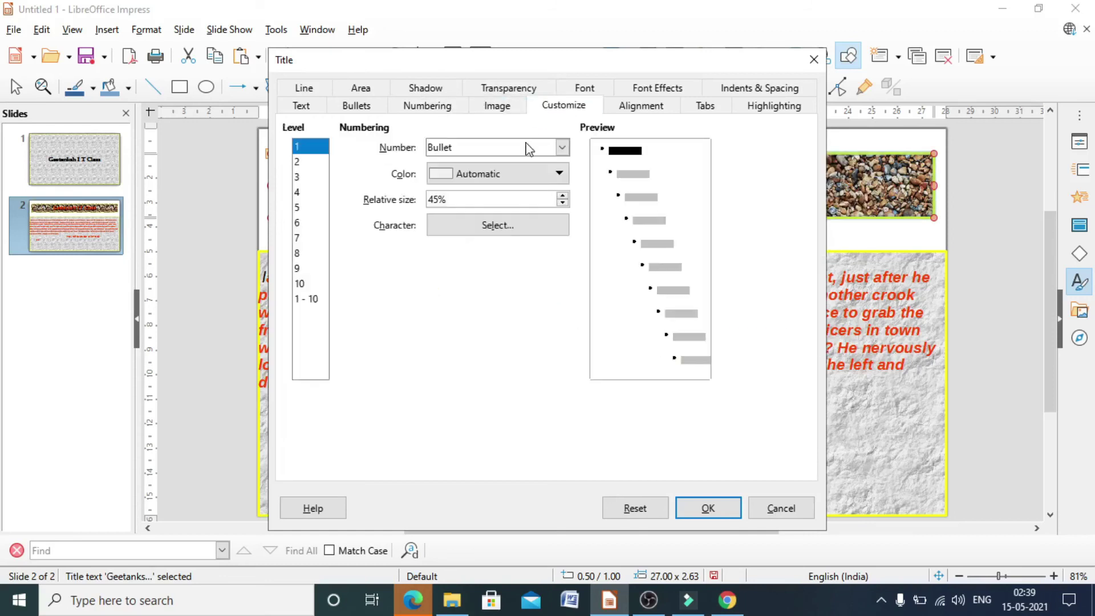
{"action": "left_click", "coordinate": [563, 148]}
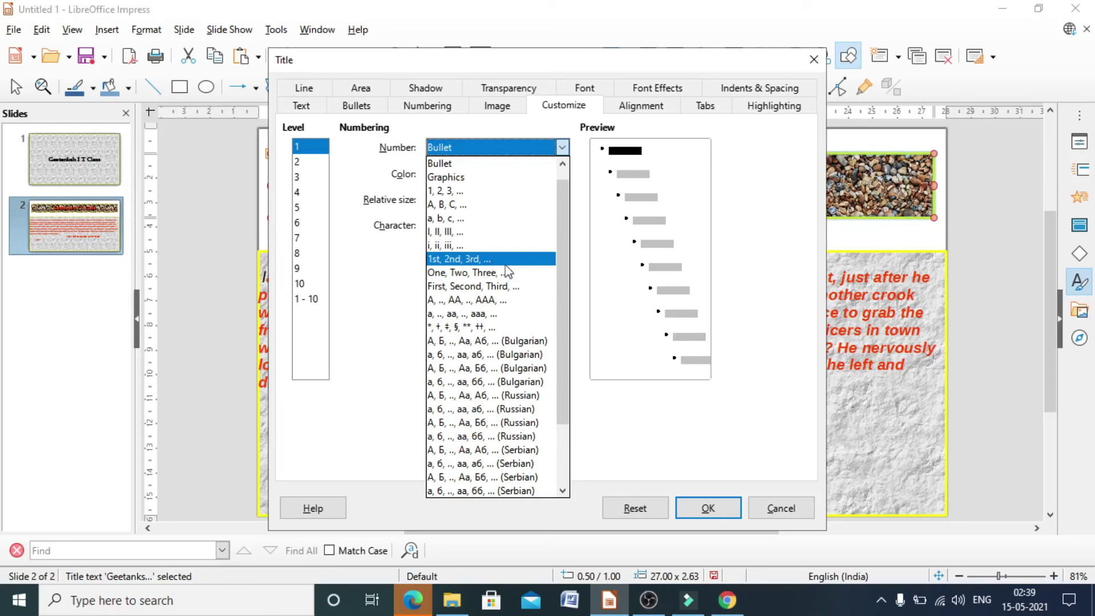
{"action": "left_click", "coordinate": [609, 109]}
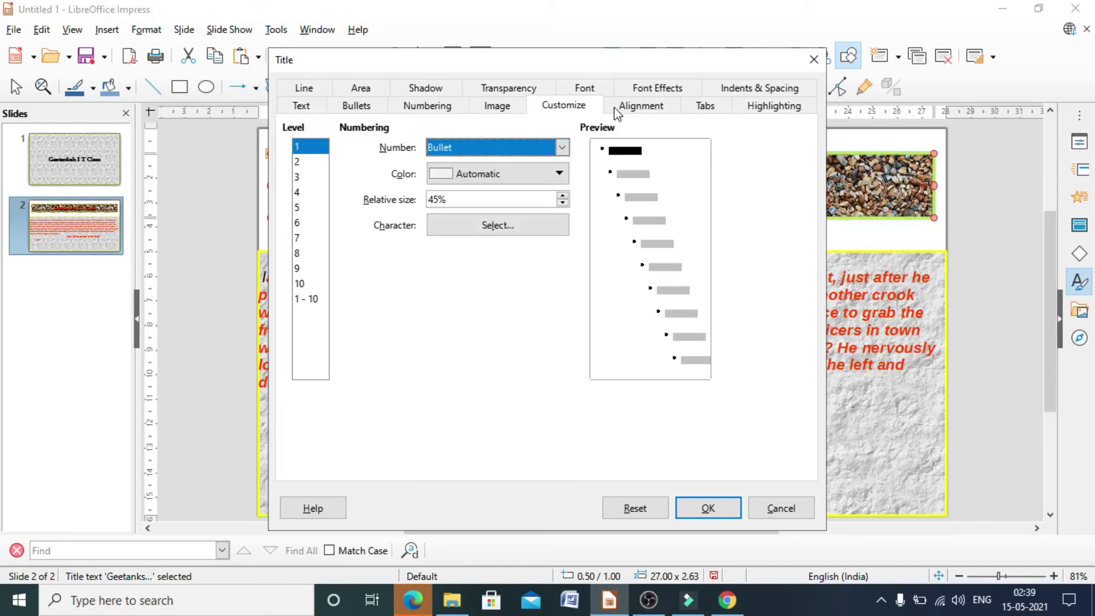
{"action": "left_click", "coordinate": [618, 112]}
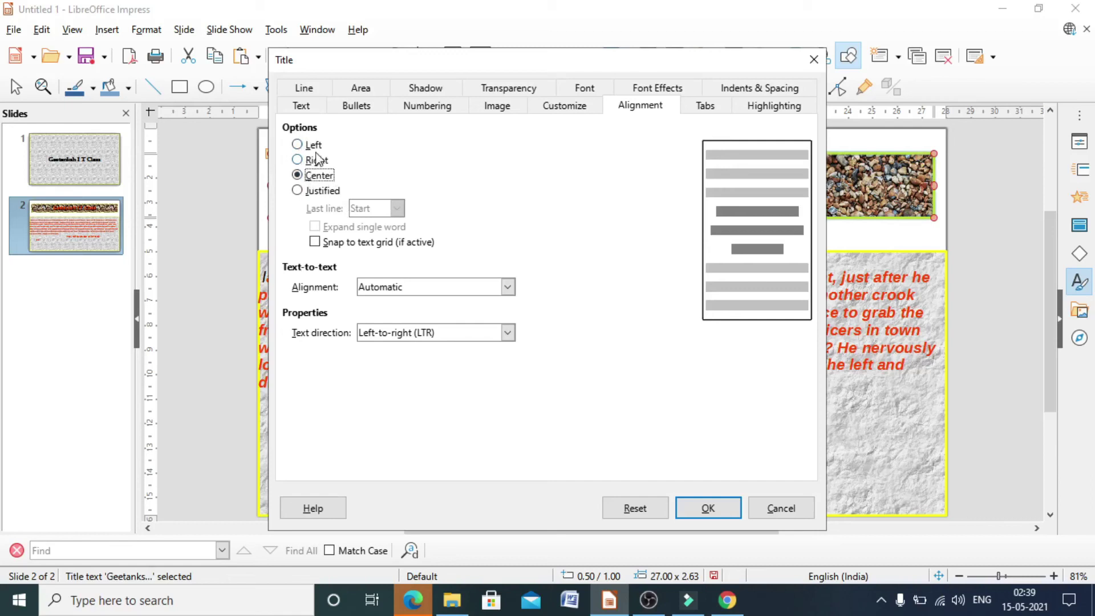
{"action": "left_click", "coordinate": [706, 106]}
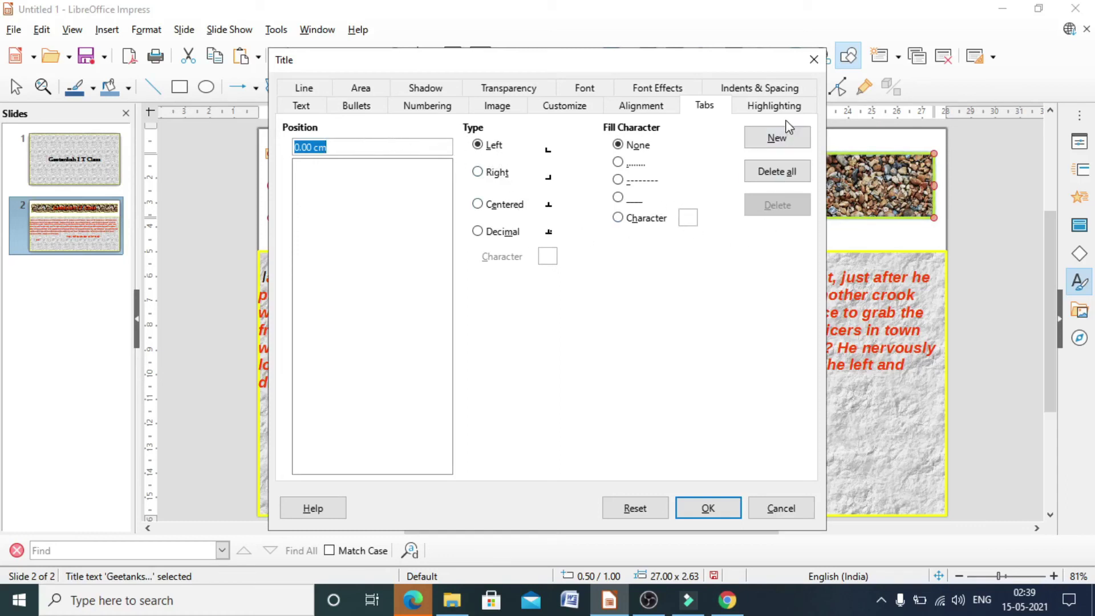
{"action": "left_click", "coordinate": [774, 108]}
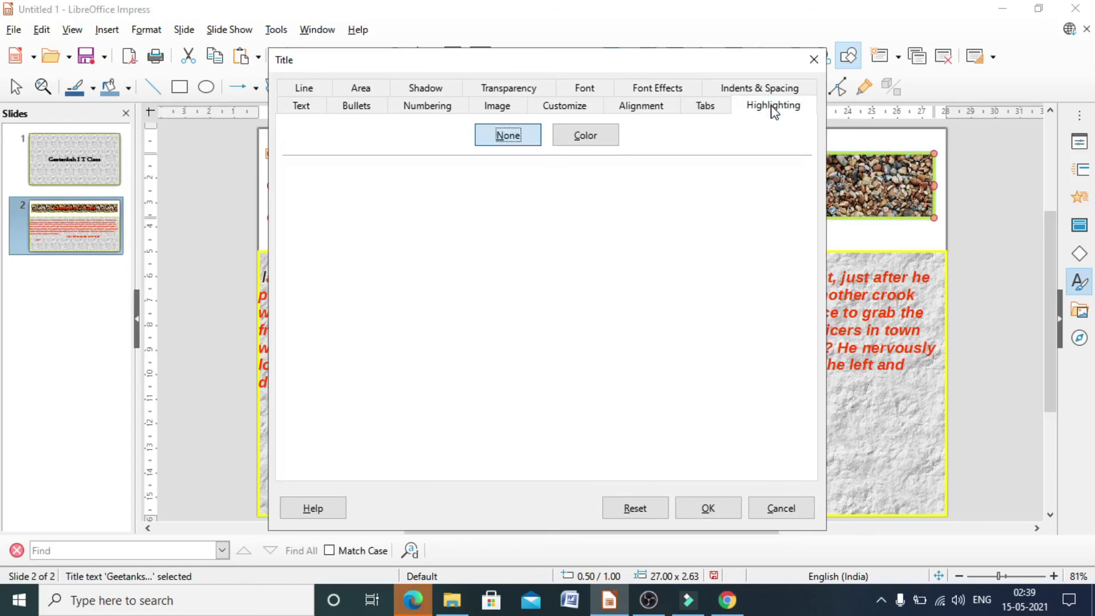
{"action": "left_click", "coordinate": [591, 149]}
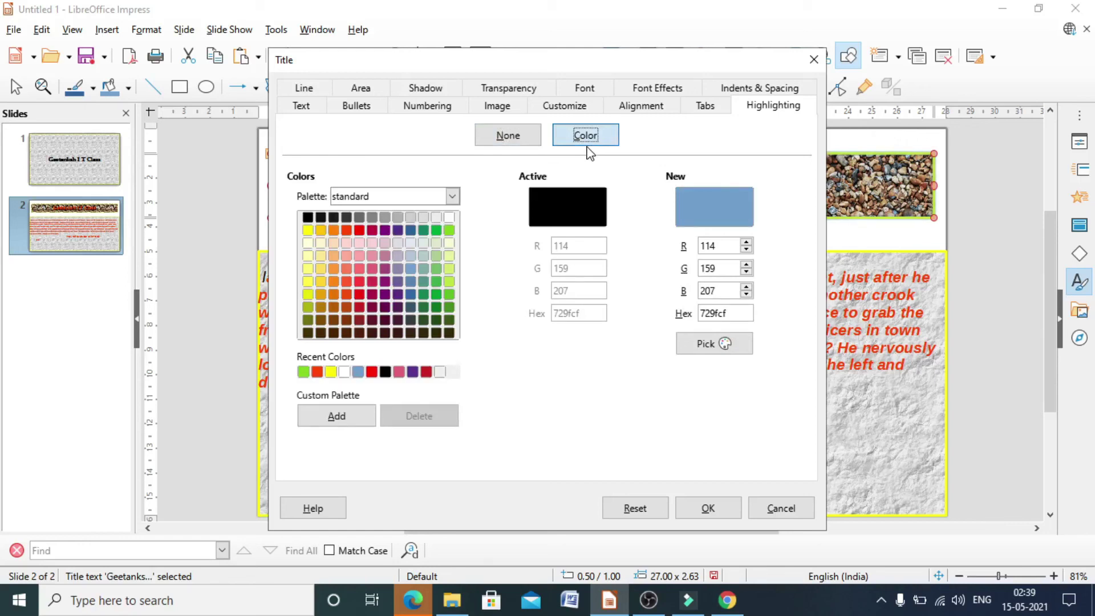
{"action": "left_click", "coordinate": [782, 508]}
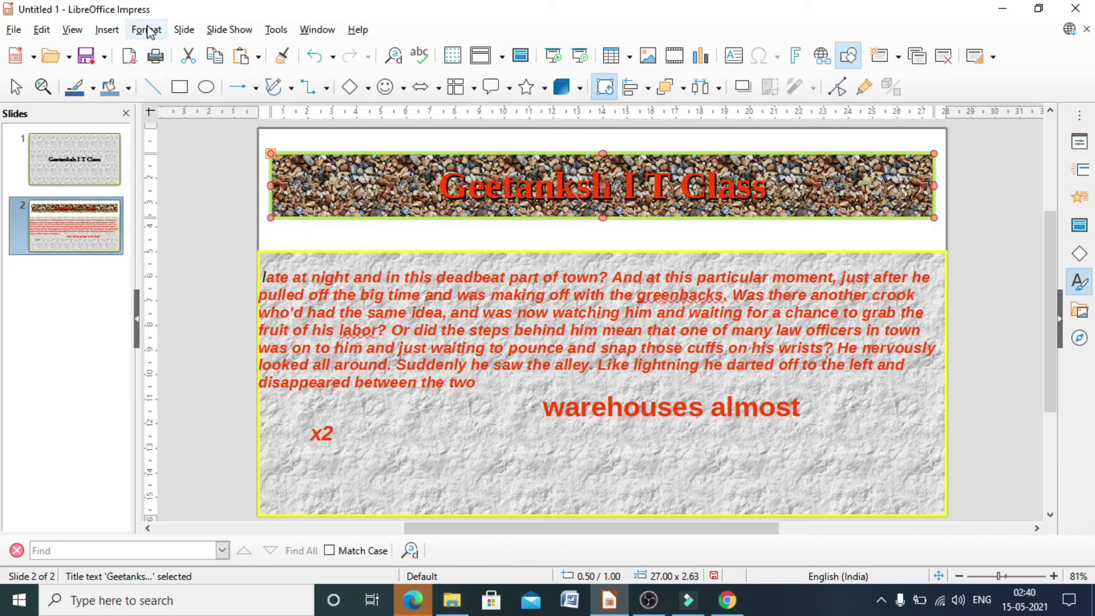
Examine the title's Character settings for fonts, font effects, position and highlighting, and leave without applying changes
{"action": "left_click", "coordinate": [147, 29]}
{"action": "mouse_move", "coordinate": [184, 29]}
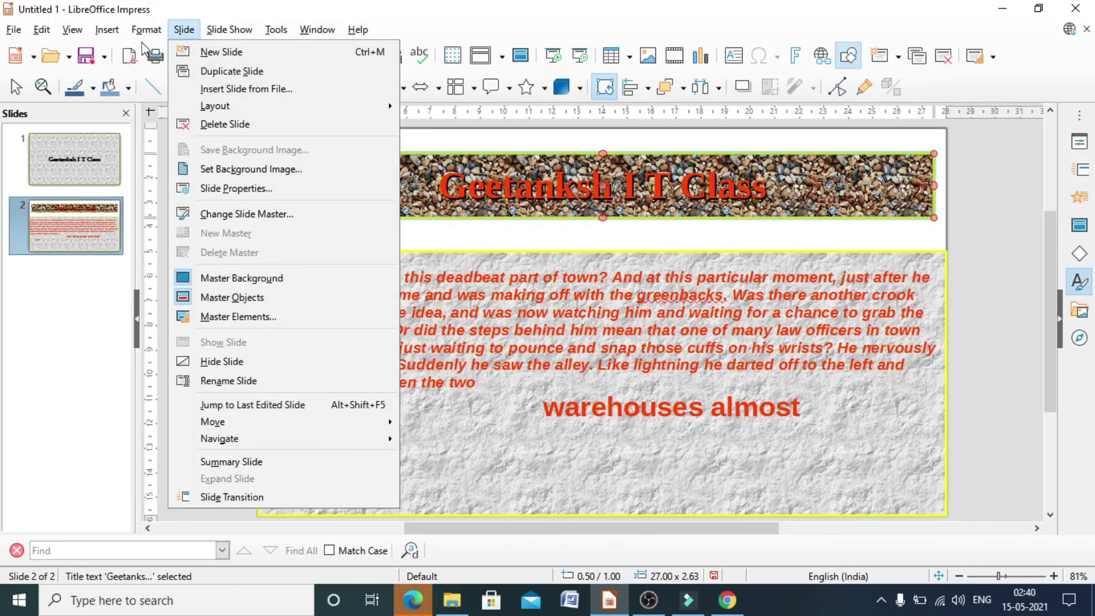
{"action": "mouse_move", "coordinate": [147, 29]}
{"action": "mouse_move", "coordinate": [289, 157]}
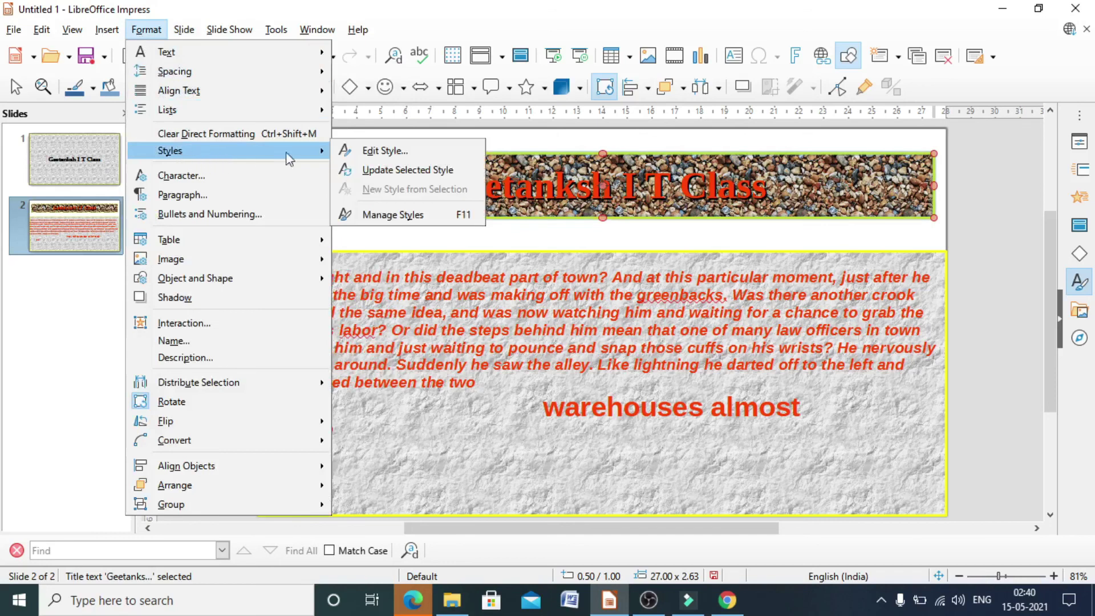
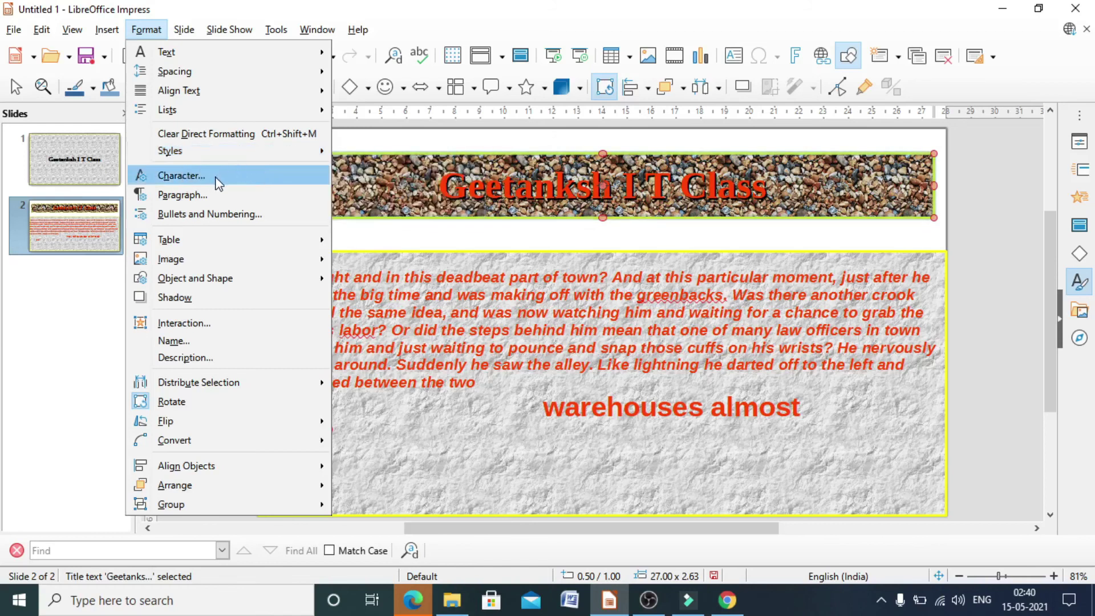
{"action": "left_click", "coordinate": [217, 177]}
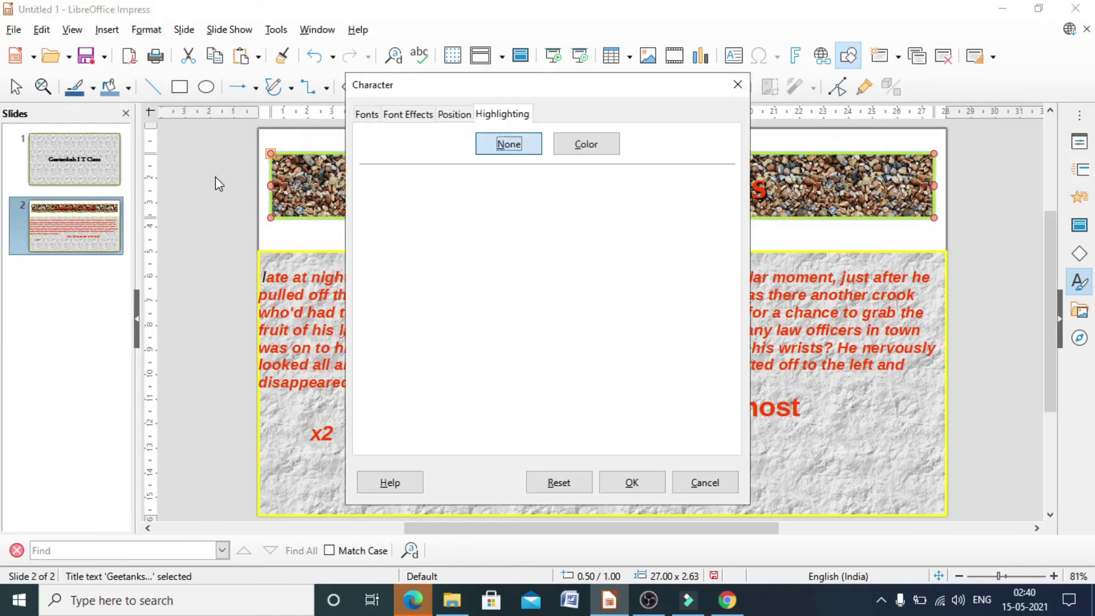
{"action": "left_click_drag", "start_coordinate": [499, 83], "coordinate": [687, 81]}
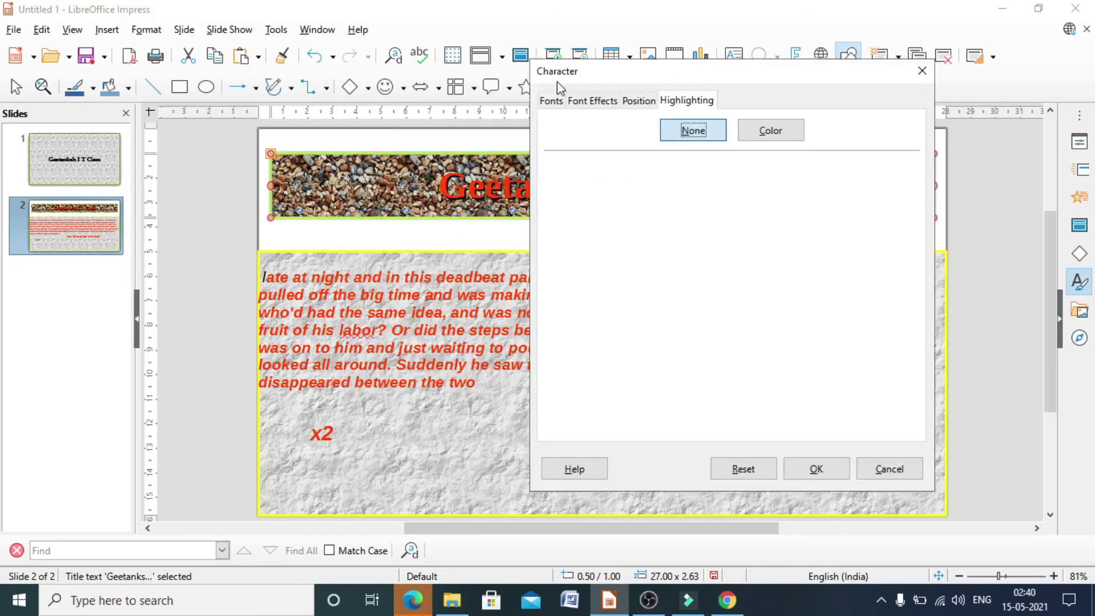
{"action": "left_click", "coordinate": [557, 105]}
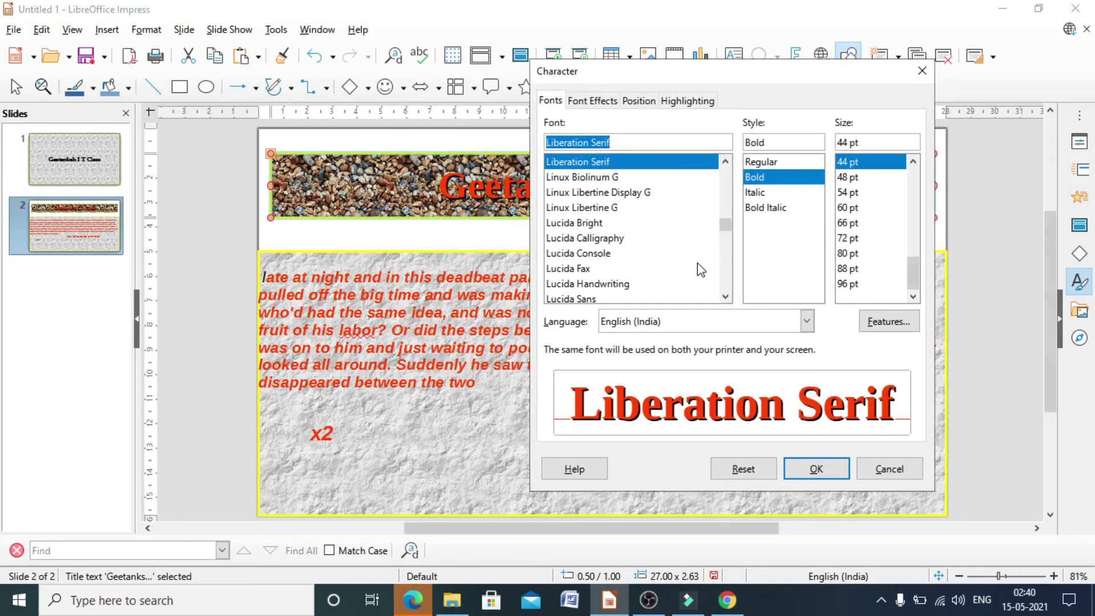
{"action": "left_click", "coordinate": [581, 103]}
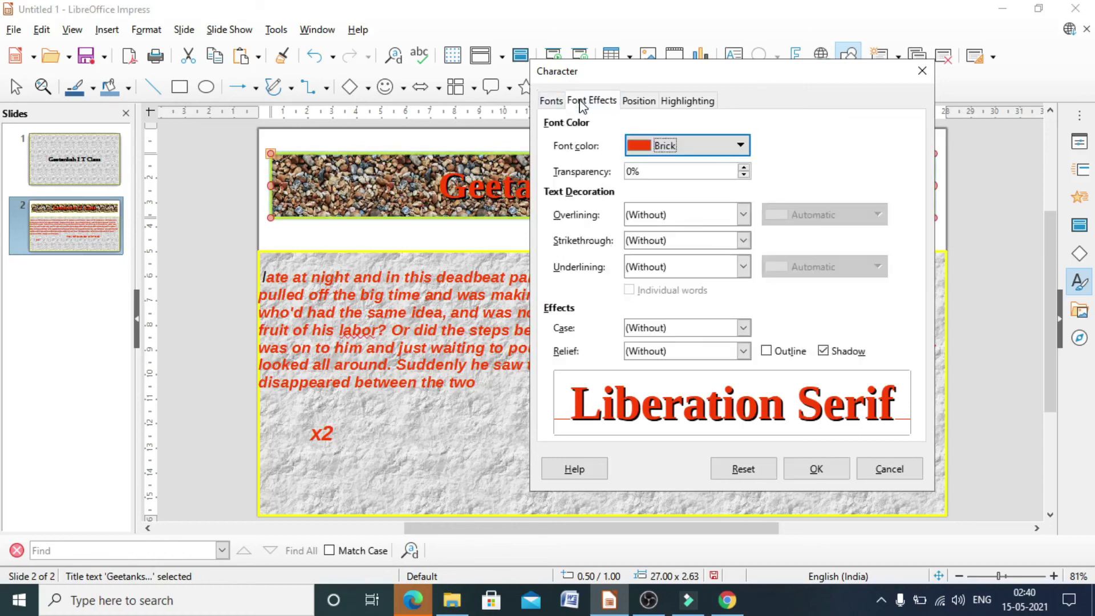
{"action": "left_click", "coordinate": [741, 146]}
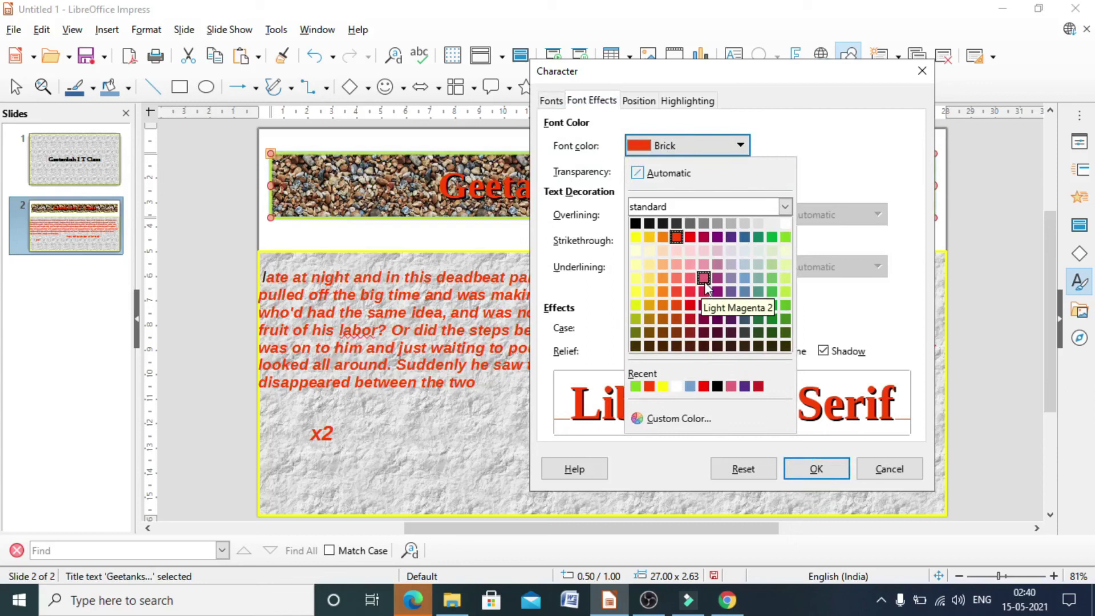
{"action": "left_click", "coordinate": [646, 104]}
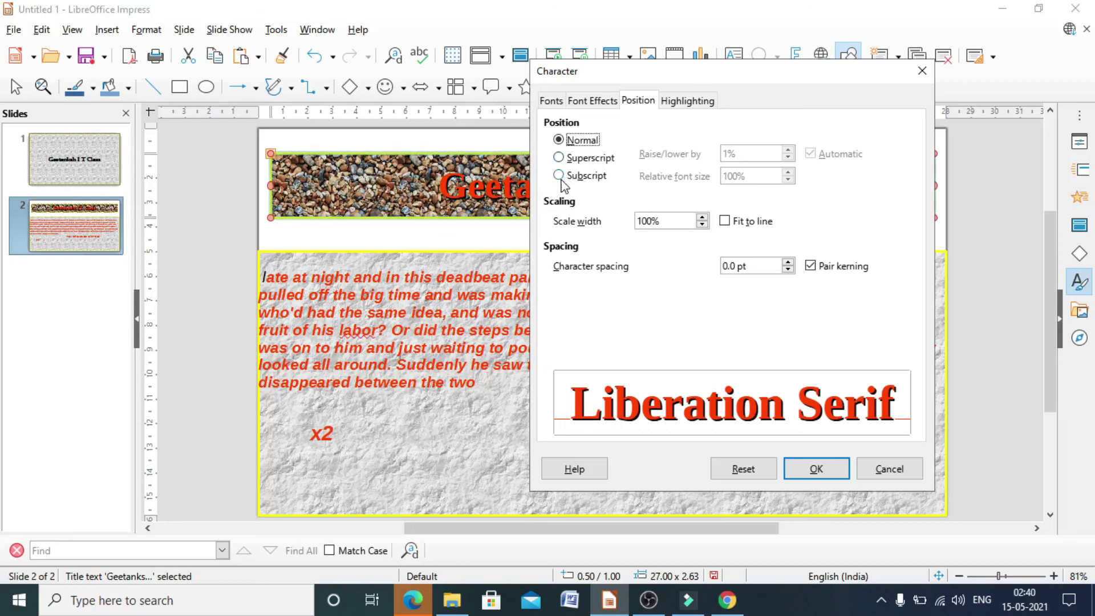
{"action": "key", "text": "ctrl+Page_Down"}
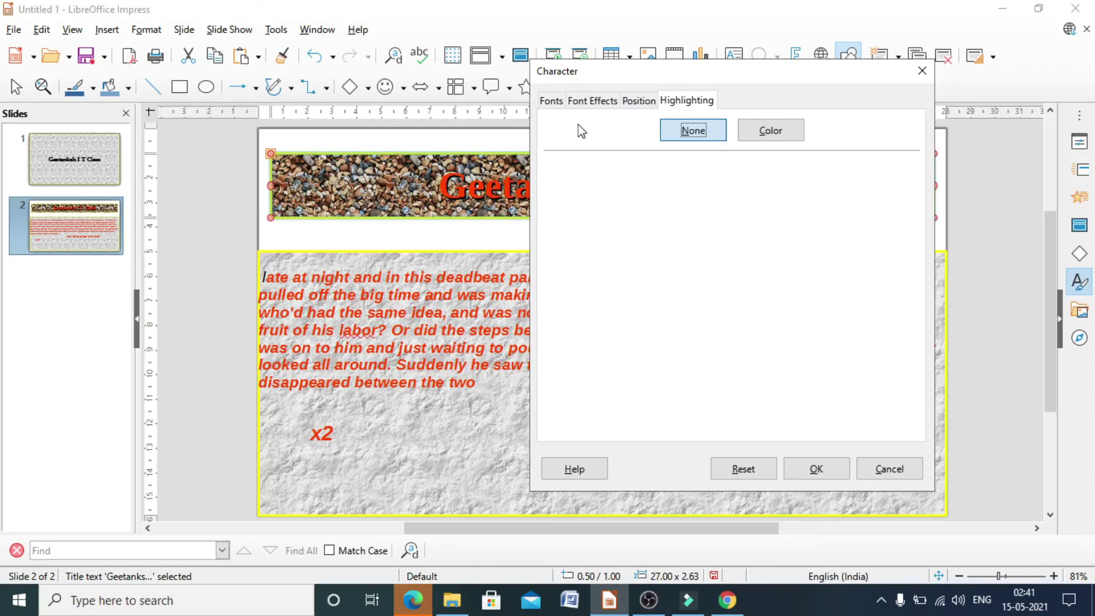
{"action": "left_click", "coordinate": [875, 471]}
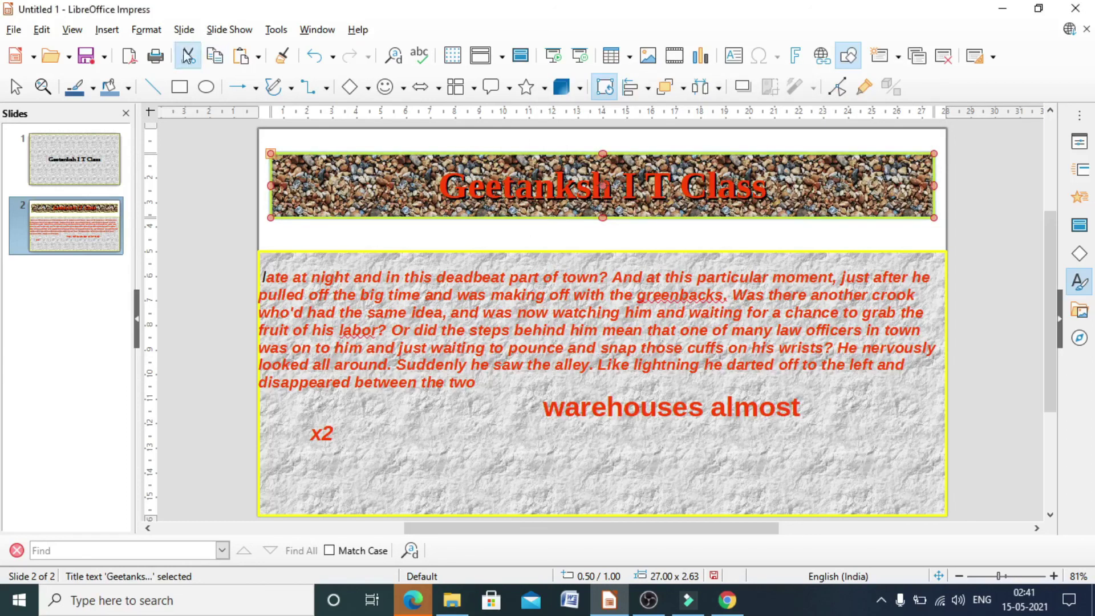
Examine the title's Paragraph settings for indents and spacing, tab stops and alignment, and leave without applying changes
{"action": "left_click", "coordinate": [147, 31]}
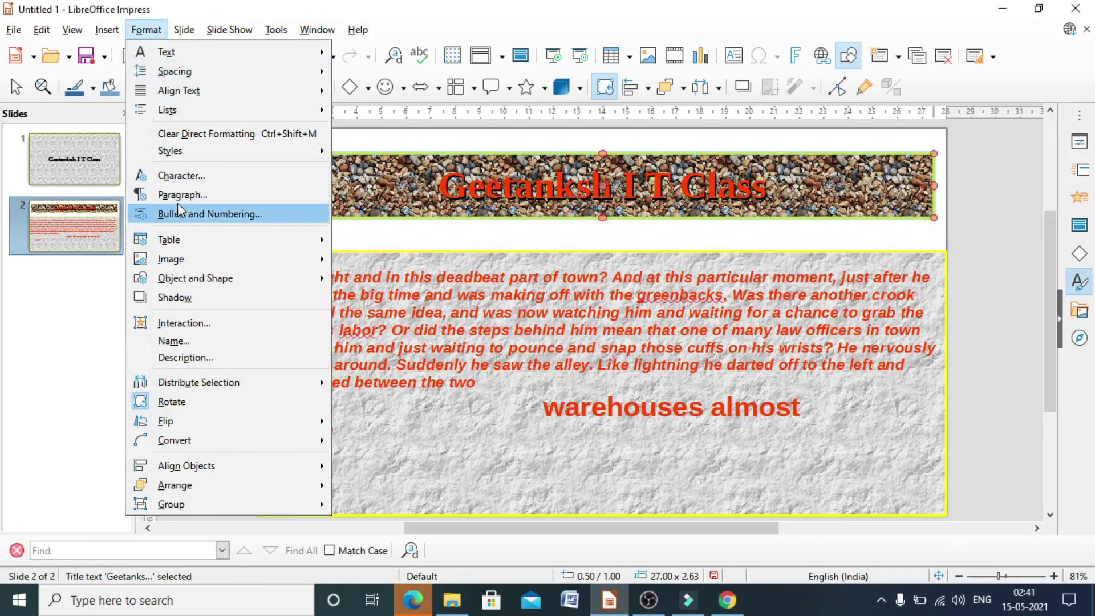
{"action": "left_click", "coordinate": [227, 198]}
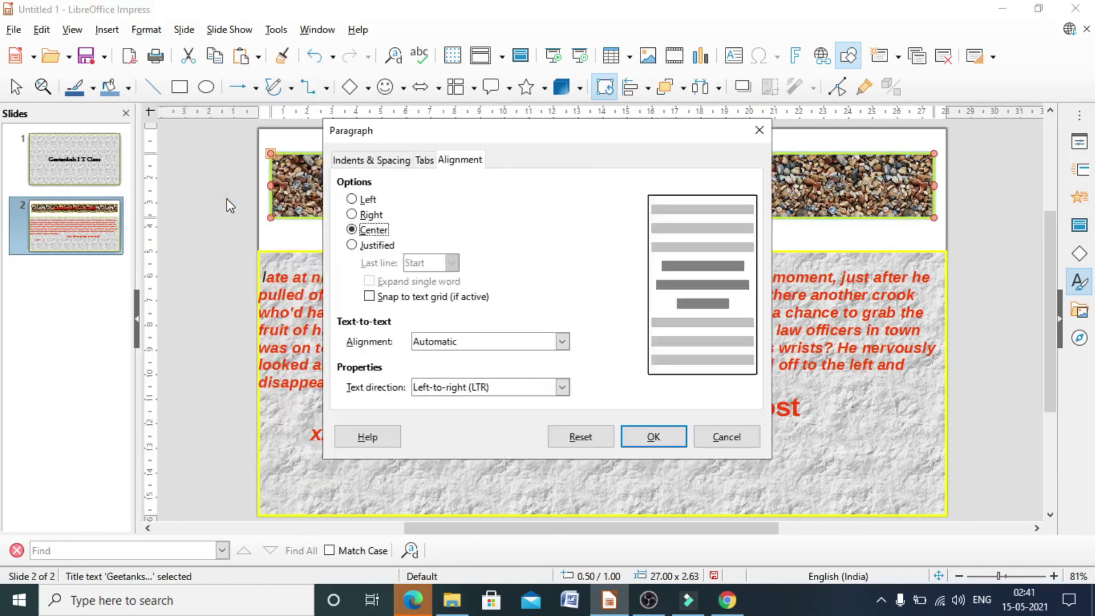
{"action": "left_click", "coordinate": [360, 164]}
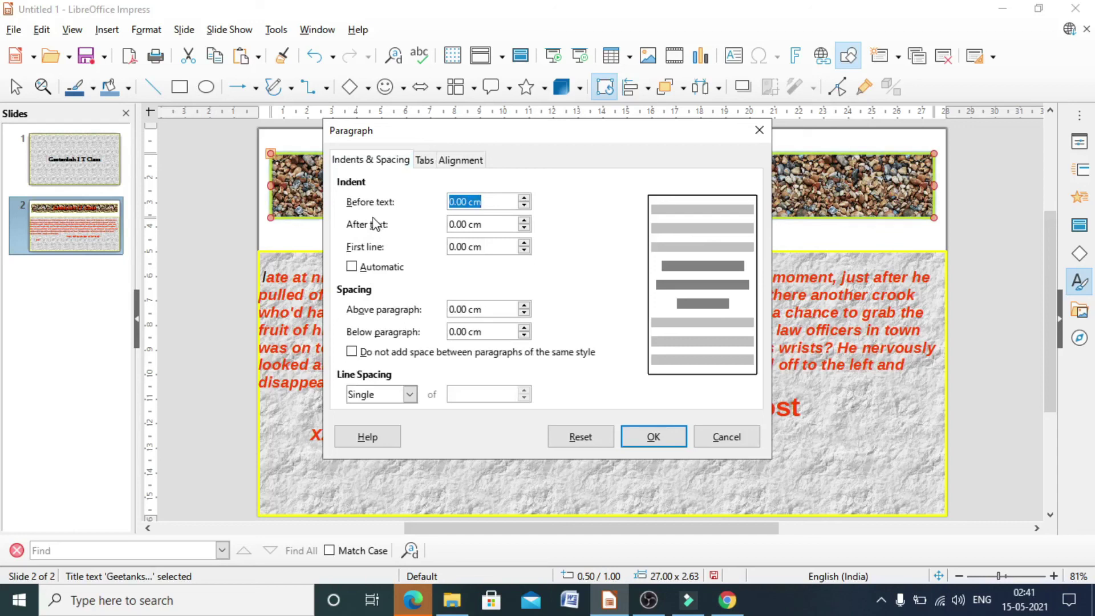
{"action": "left_click", "coordinate": [424, 161]}
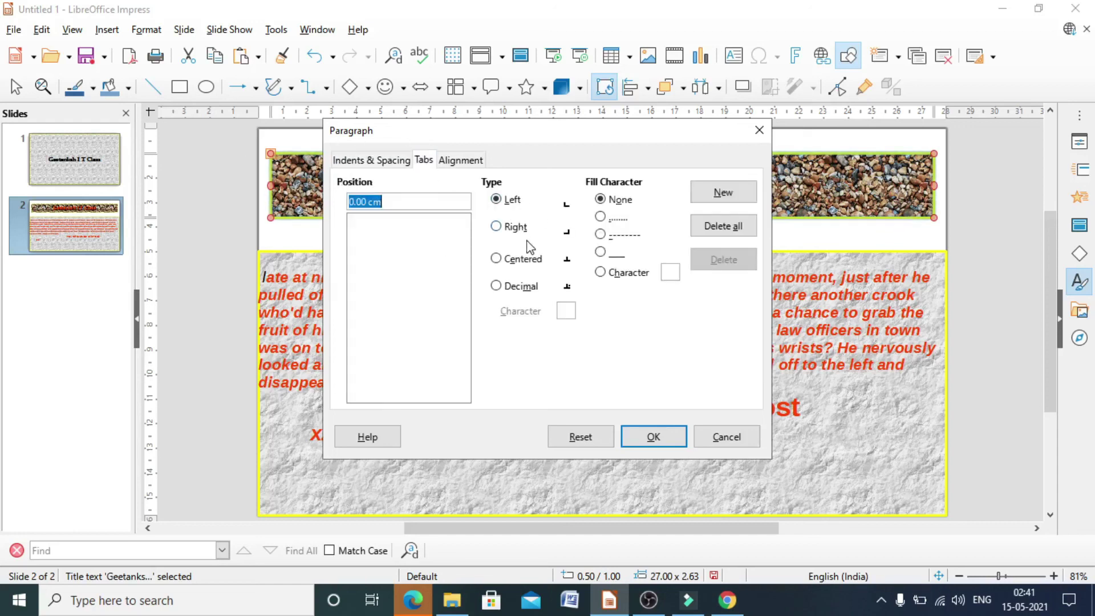
{"action": "left_click", "coordinate": [460, 161]}
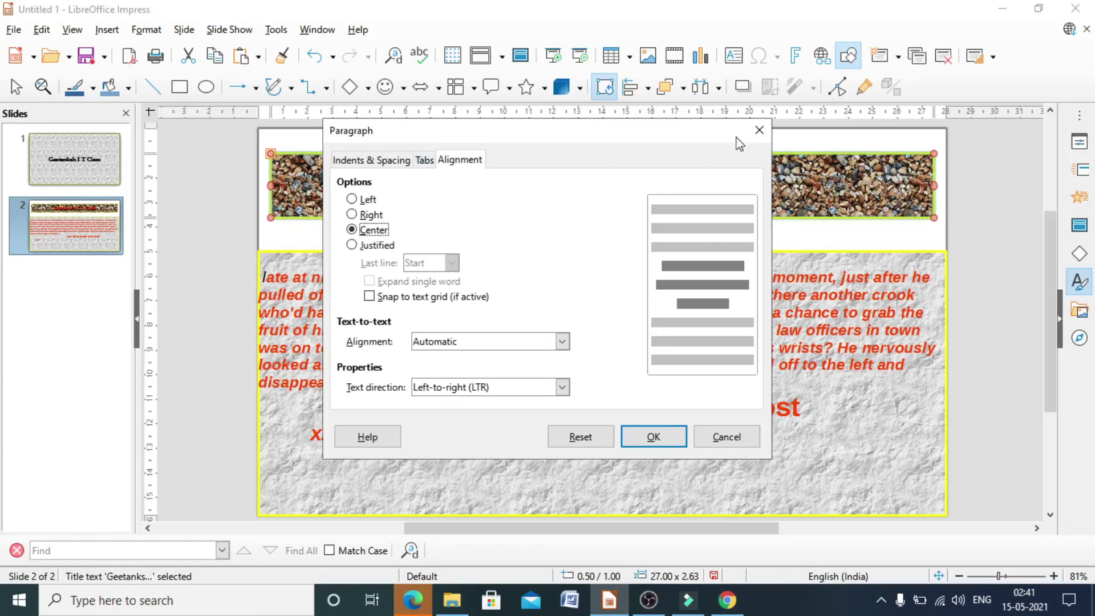
{"action": "left_click", "coordinate": [759, 131]}
Examine the title's Bullets and Numbering settings and the available list types, and leave without applying changes
{"action": "left_click", "coordinate": [146, 29]}
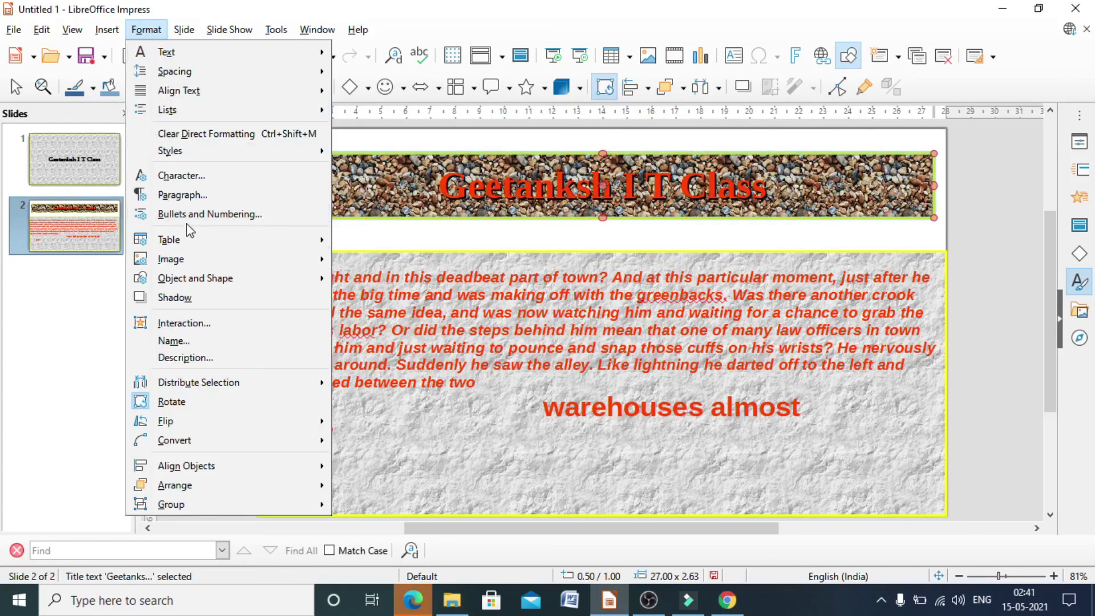
{"action": "left_click", "coordinate": [271, 222]}
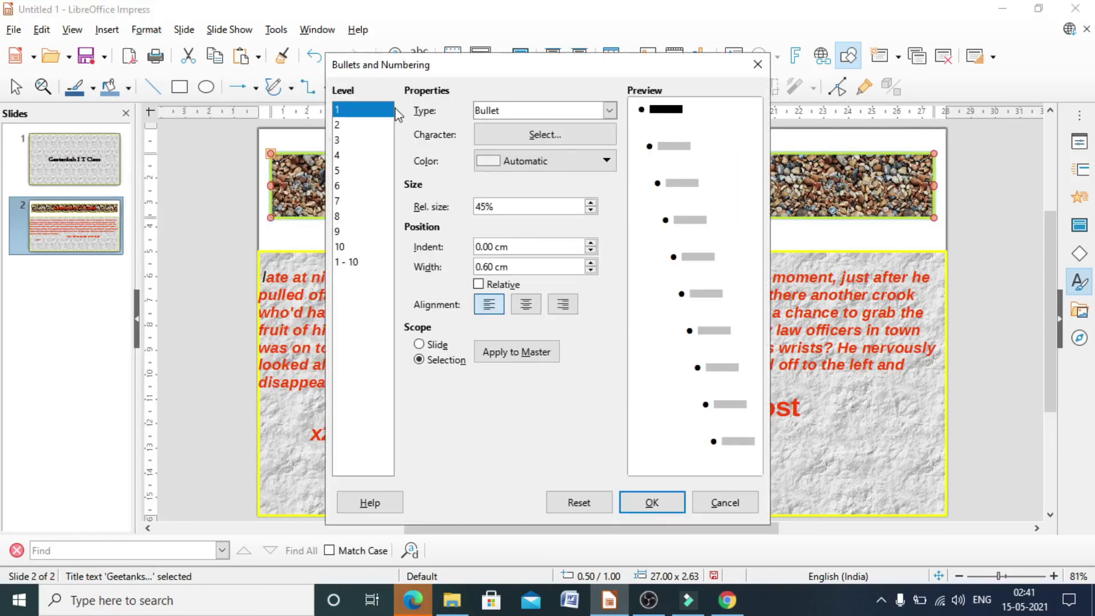
{"action": "left_click", "coordinate": [591, 108]}
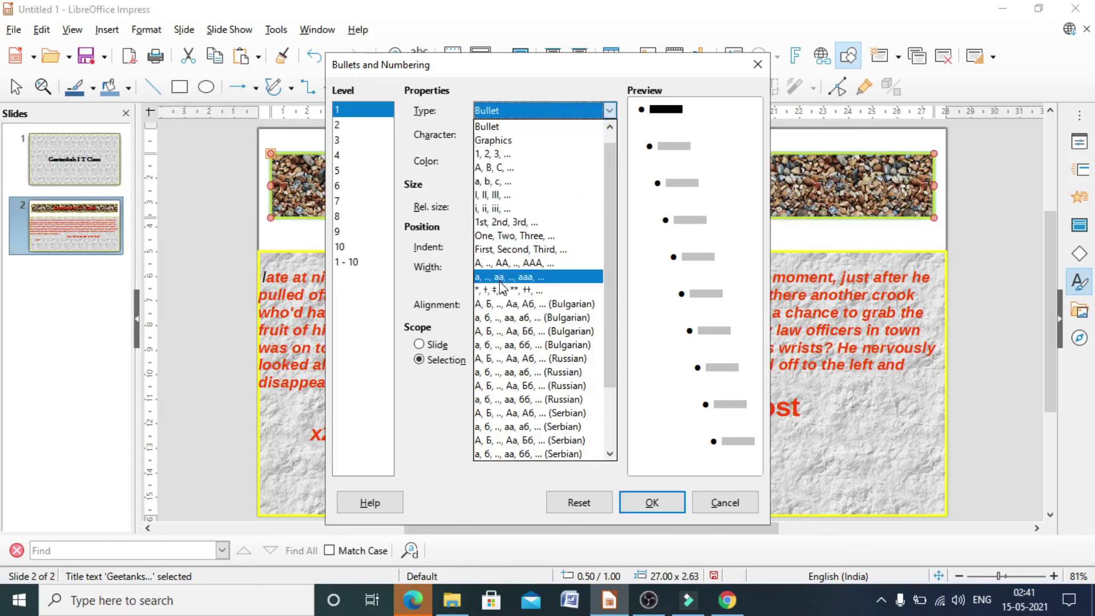
{"action": "left_click", "coordinate": [758, 64]}
Replace the title box's background image on slide 2 with the picture "libreoffice impress CLASS 3"
{"action": "left_click", "coordinate": [146, 29]}
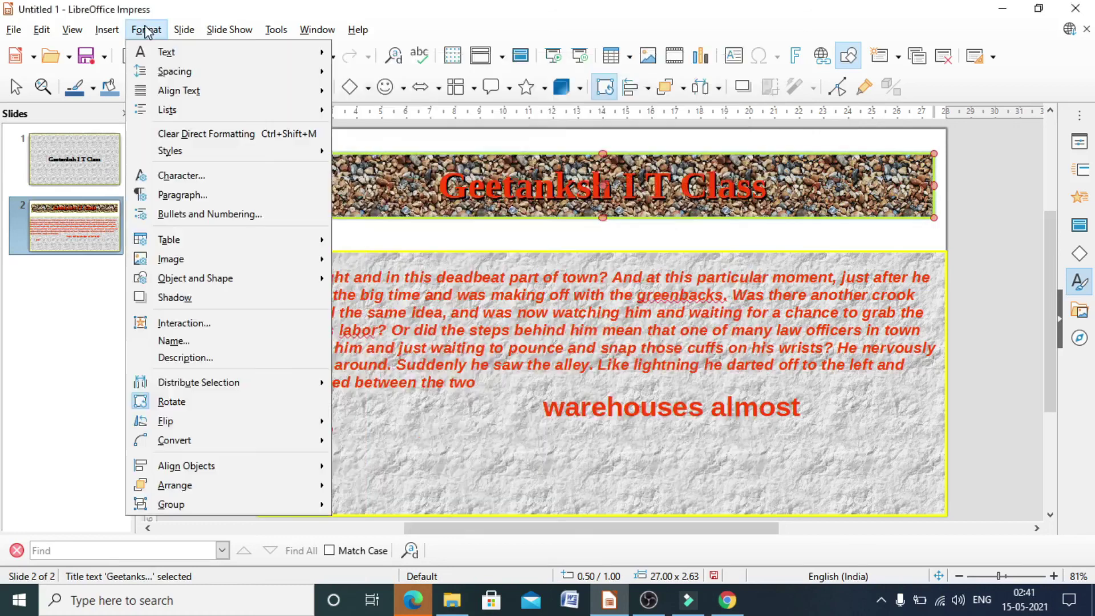
{"action": "mouse_move", "coordinate": [184, 244]}
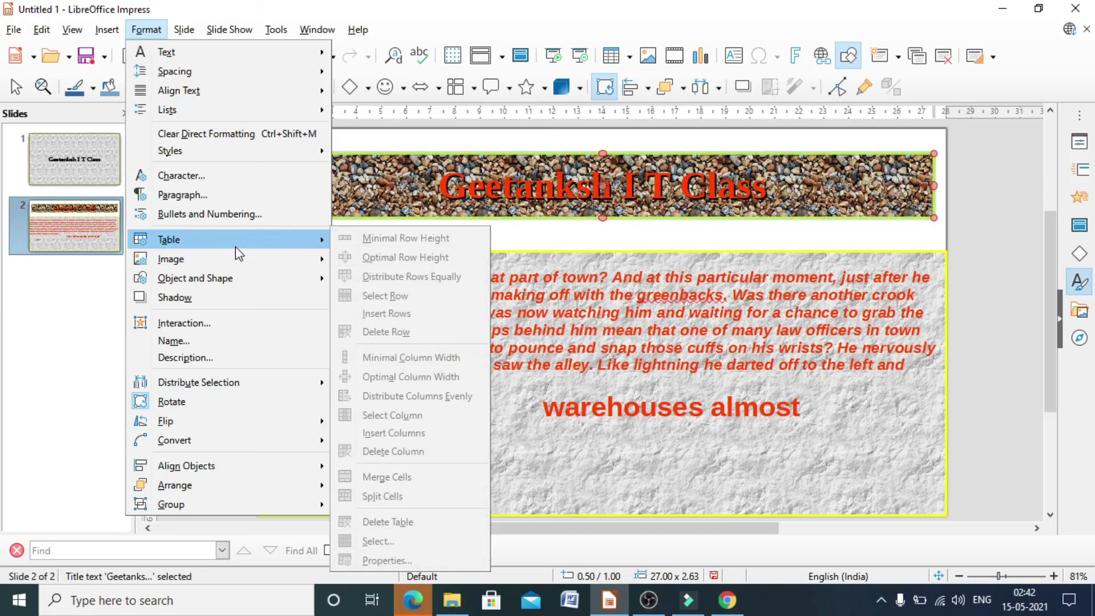
{"action": "mouse_move", "coordinate": [219, 265]}
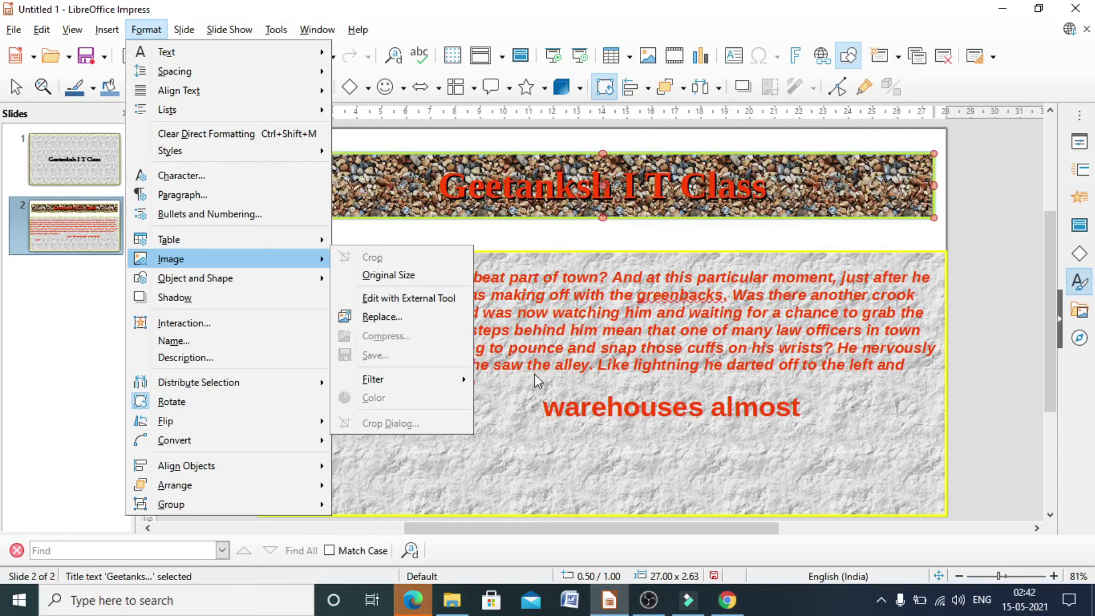
{"action": "left_click", "coordinate": [386, 316]}
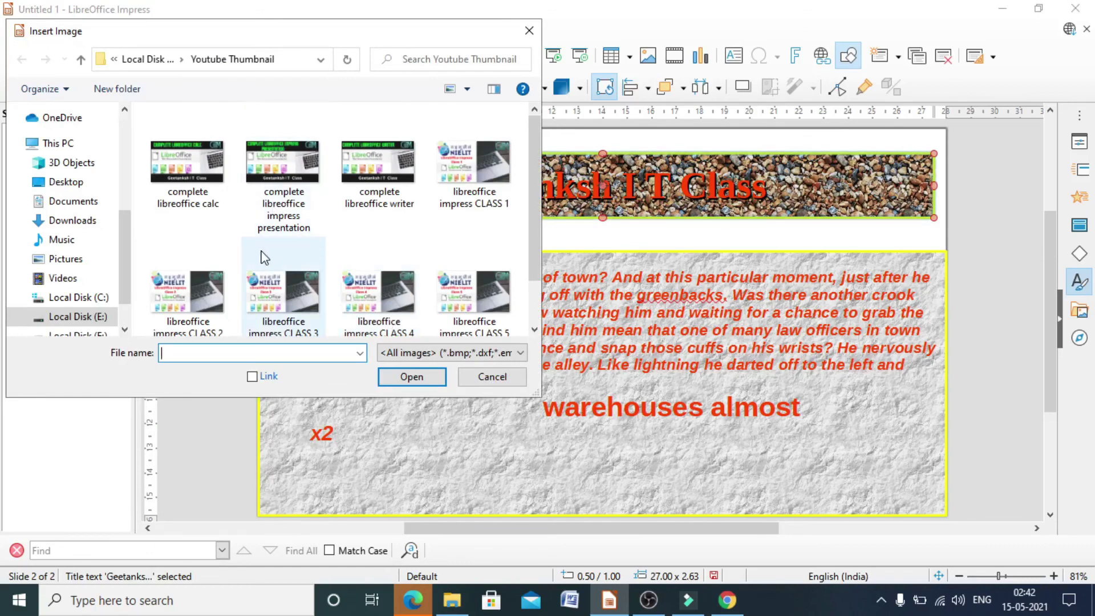
{"action": "scroll", "coordinate": [268, 264], "scroll_direction": "down", "scroll_amount": 1}
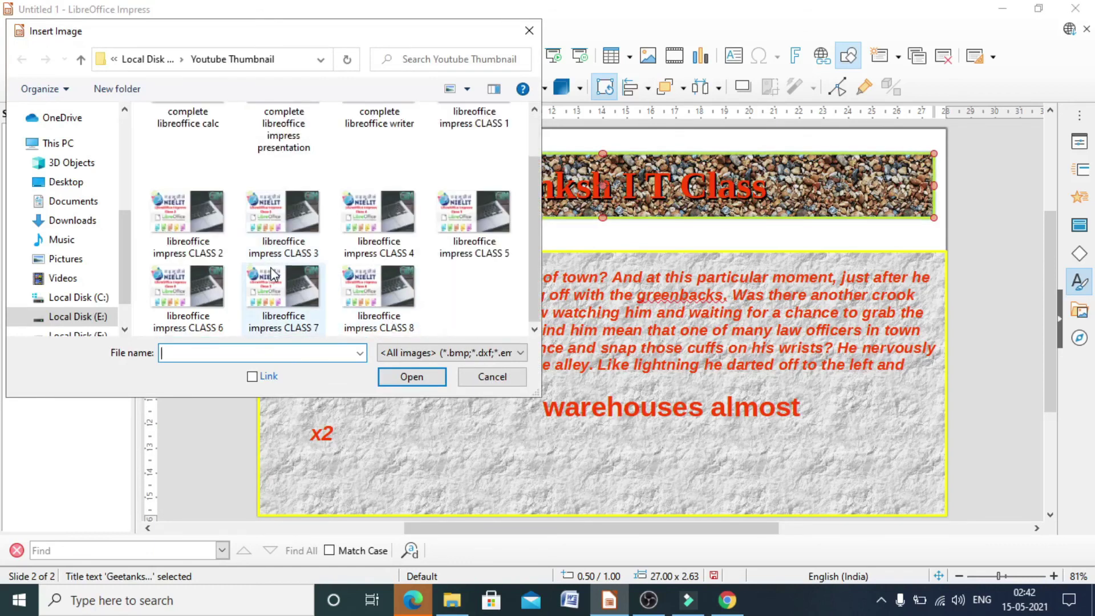
{"action": "left_click", "coordinate": [274, 219]}
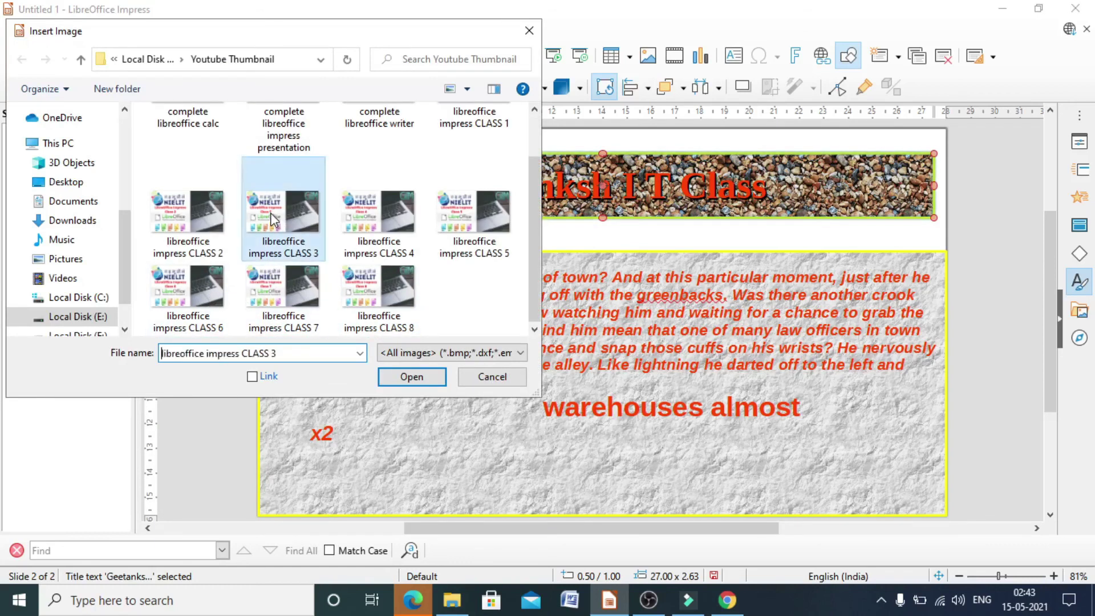
{"action": "left_click", "coordinate": [404, 375]}
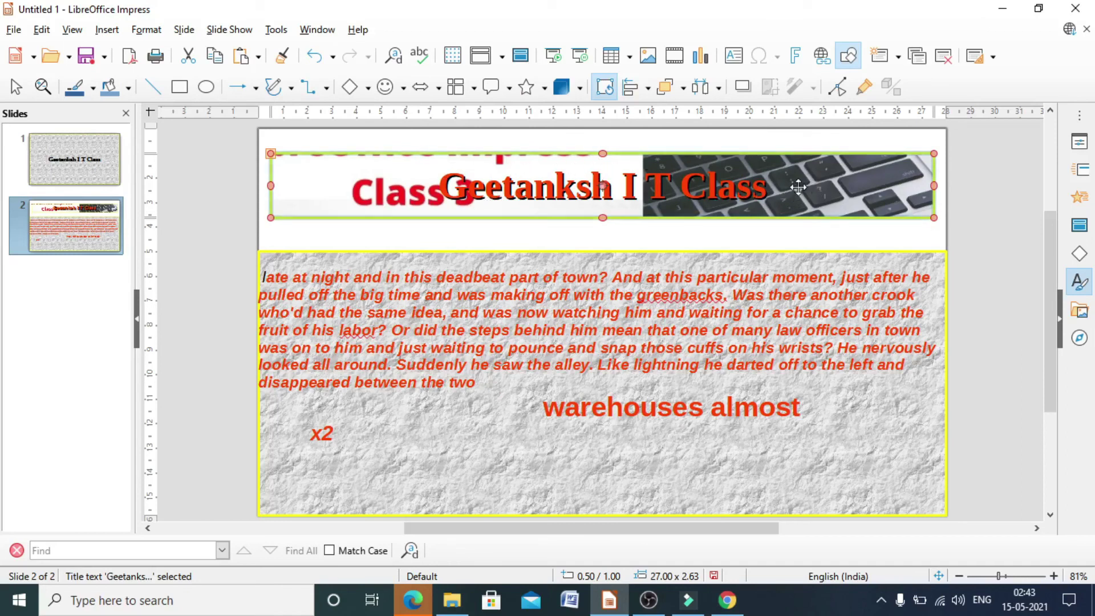
Replace the body text frame's background image on slide 2 with the picture "libreoffice impress CLASS 4"
{"action": "left_click", "coordinate": [480, 434]}
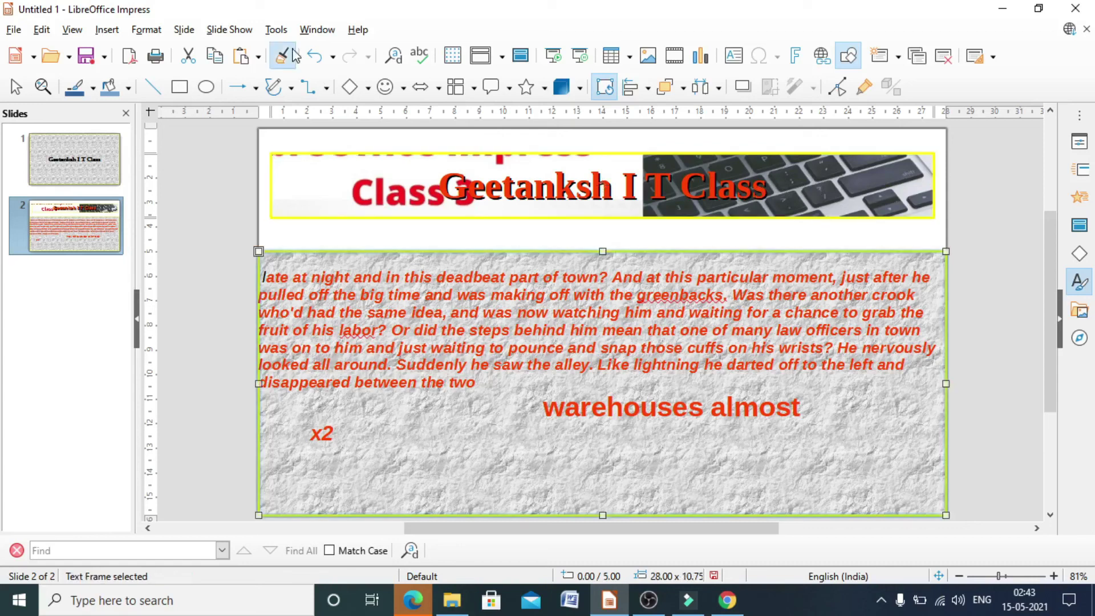
{"action": "left_click", "coordinate": [146, 29]}
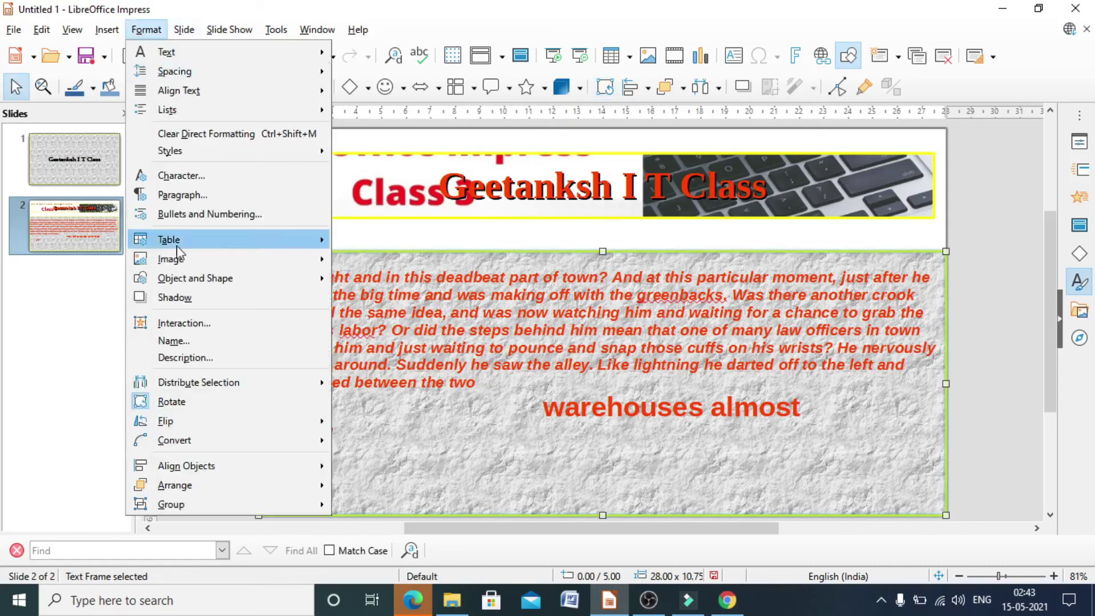
{"action": "mouse_move", "coordinate": [178, 254]}
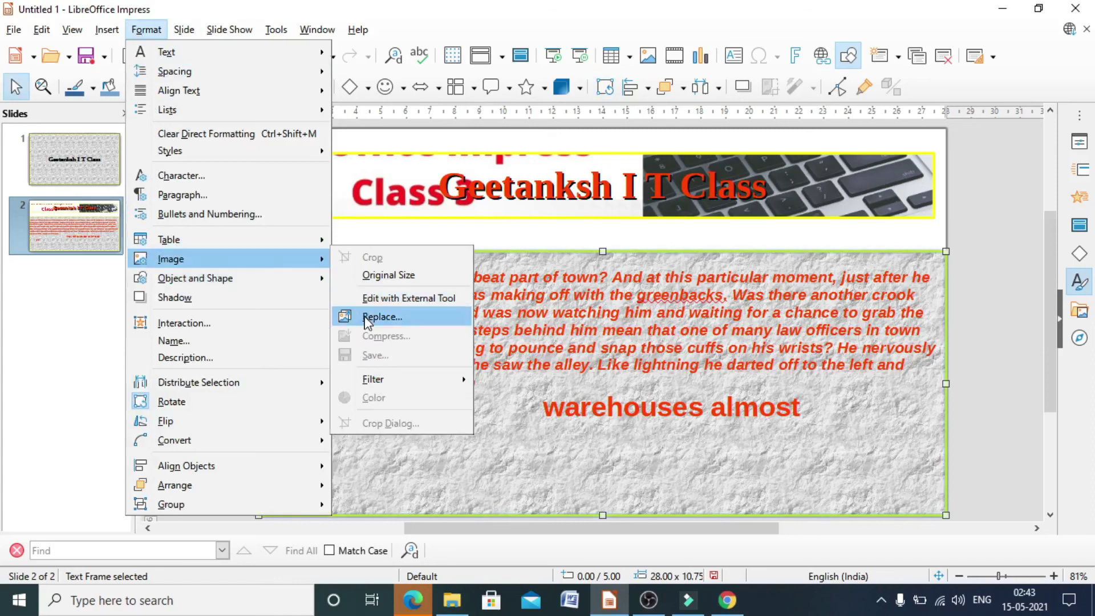
{"action": "left_click", "coordinate": [381, 317]}
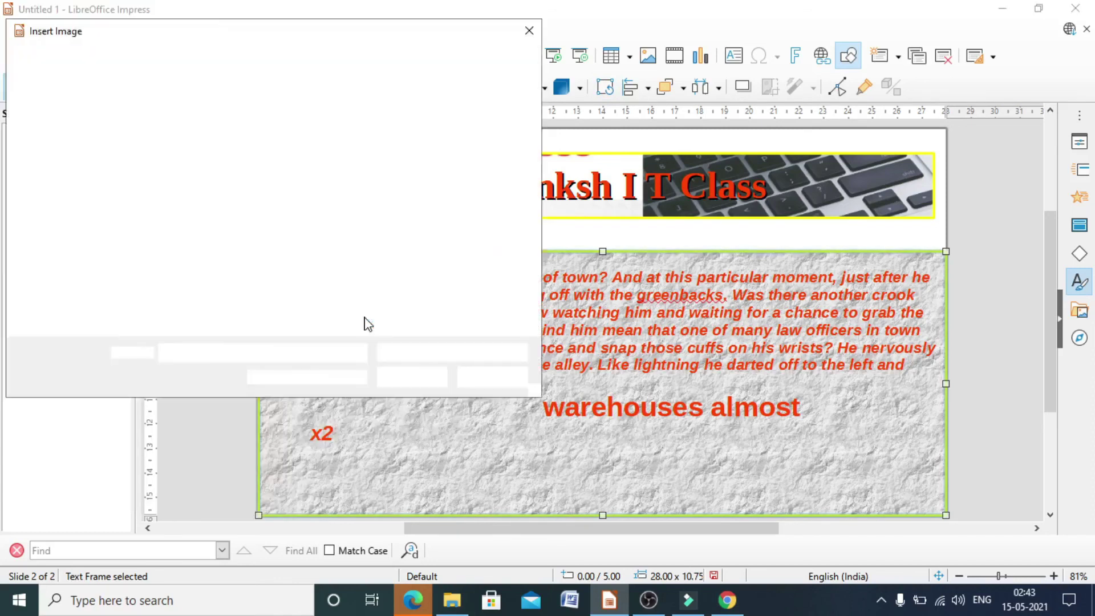
{"action": "left_click", "coordinate": [367, 311]}
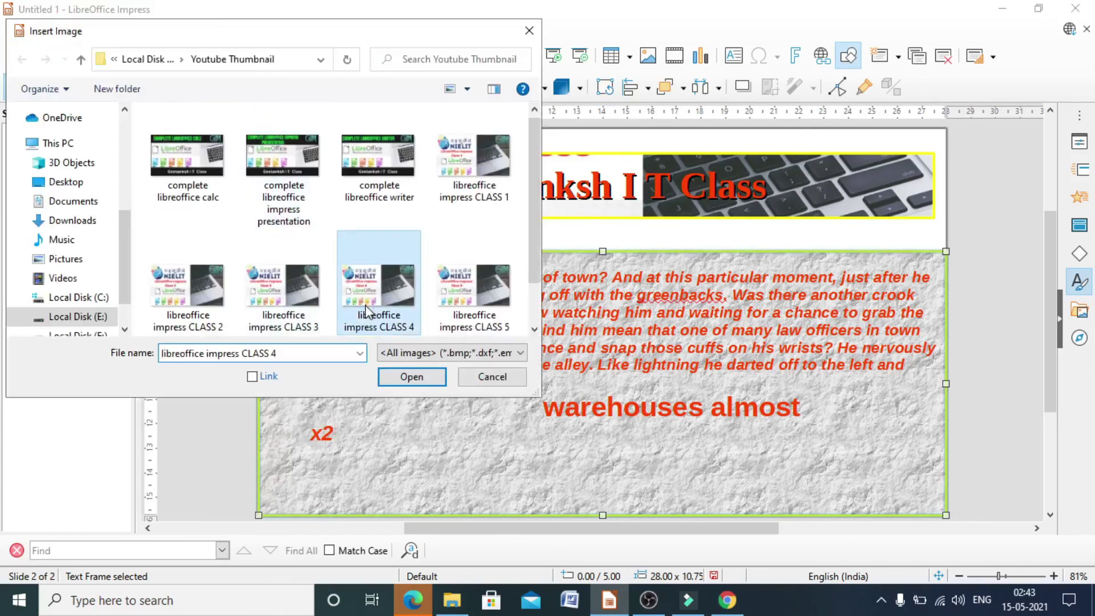
{"action": "left_click", "coordinate": [408, 377]}
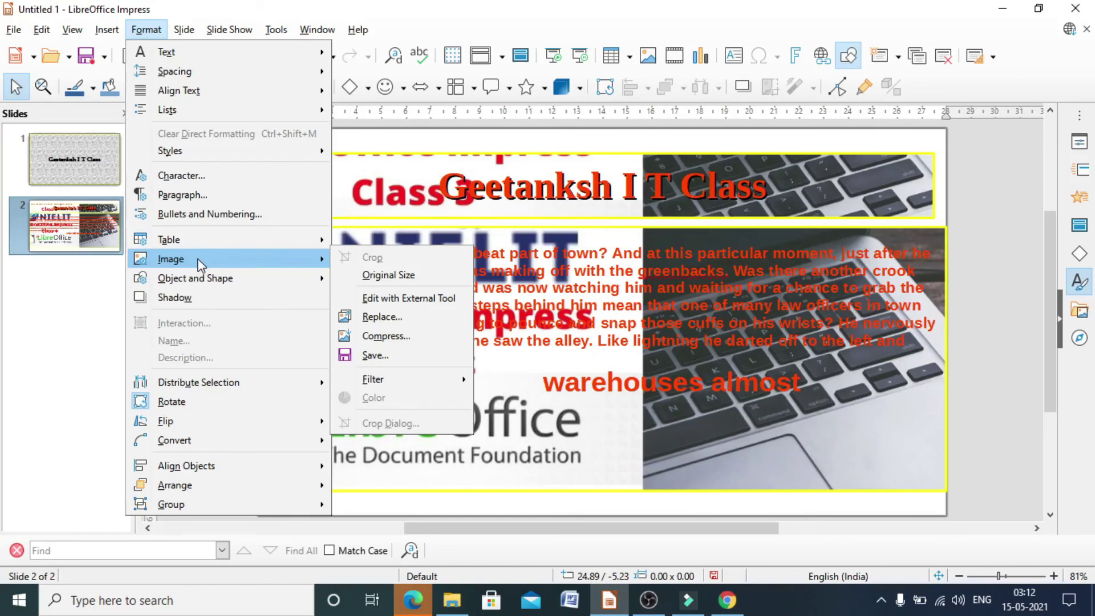
Examine the formatting commands available for objects and shapes and for images
{"action": "mouse_move", "coordinate": [202, 284]}
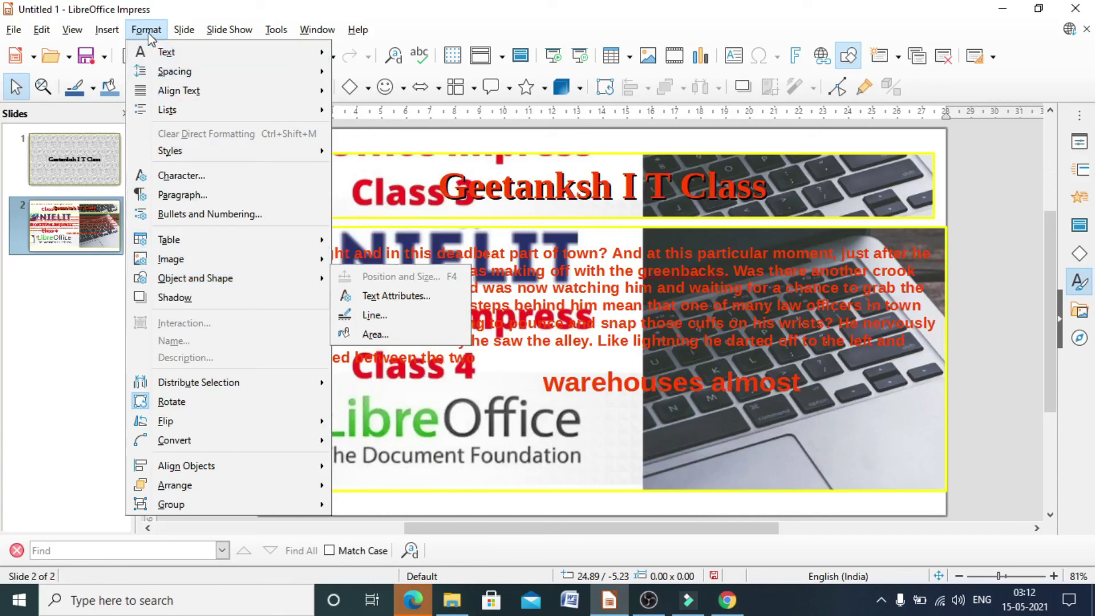
{"action": "mouse_move", "coordinate": [192, 261]}
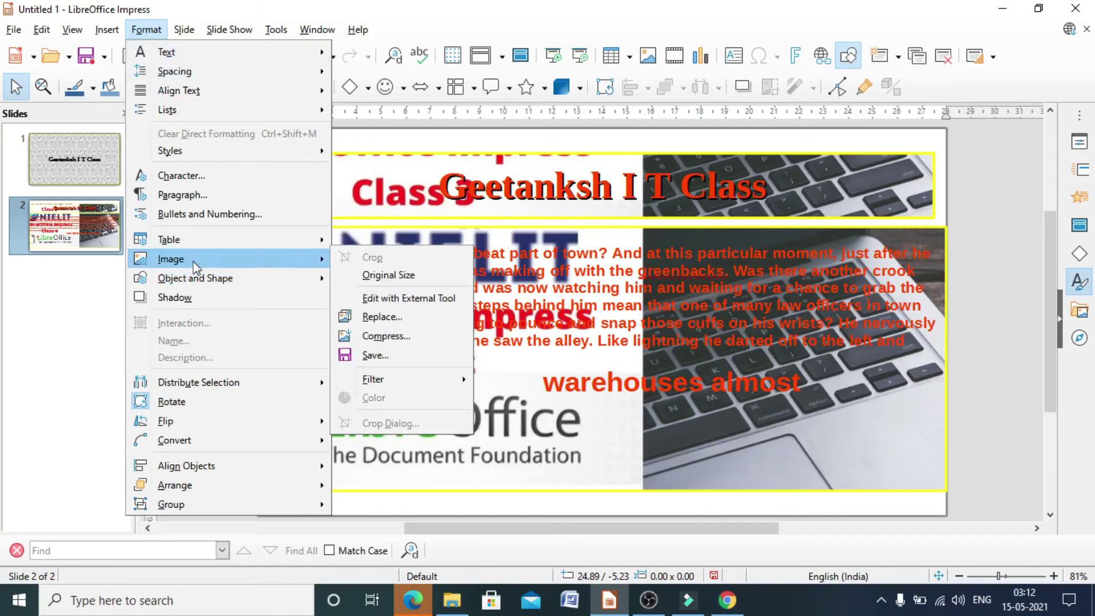